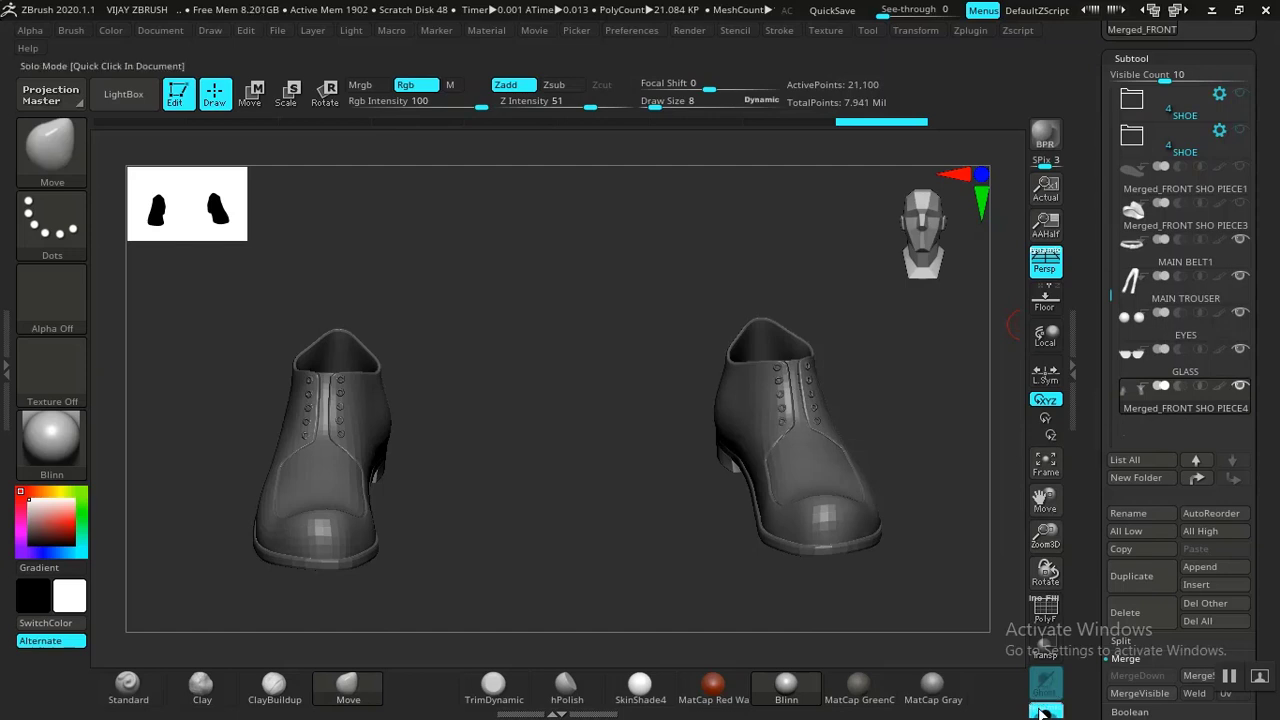
Step: Turn off Solo mode and review the full character from the shoes up to the head
click(1046, 711)
drag(604, 436, 606, 449)
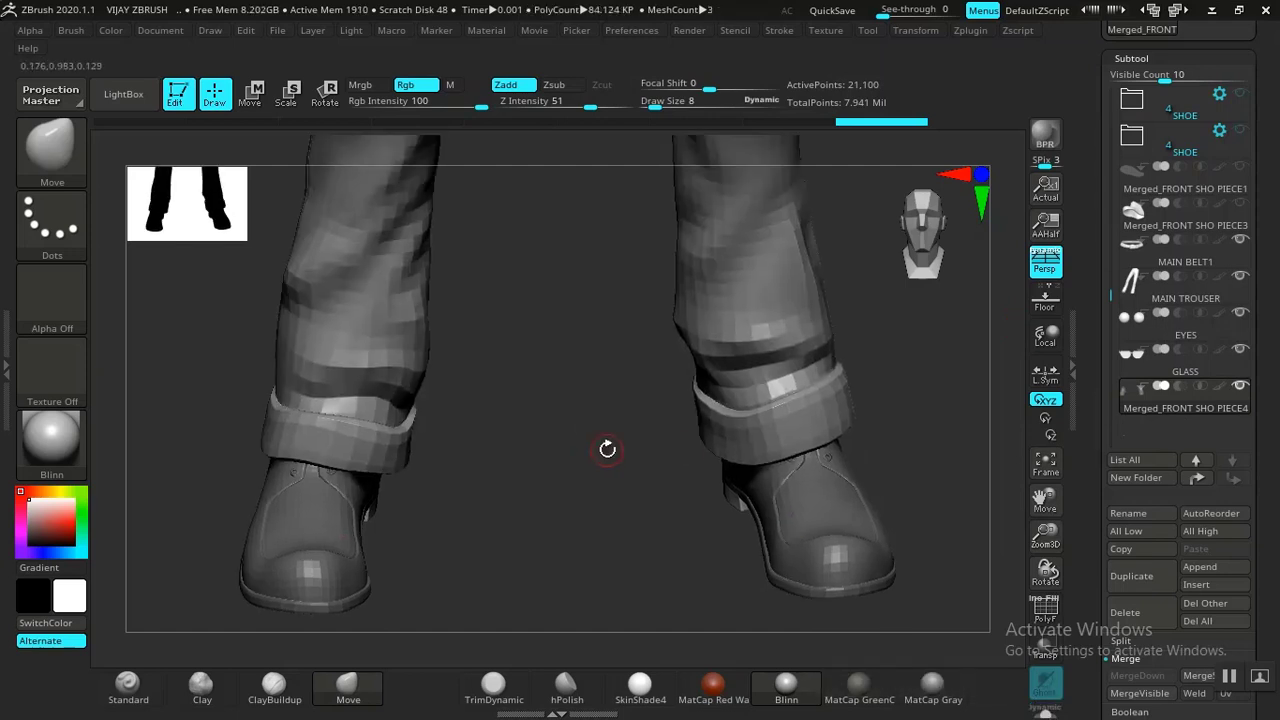
key(shift+f)
drag(603, 520, 574, 468)
key(shift+f)
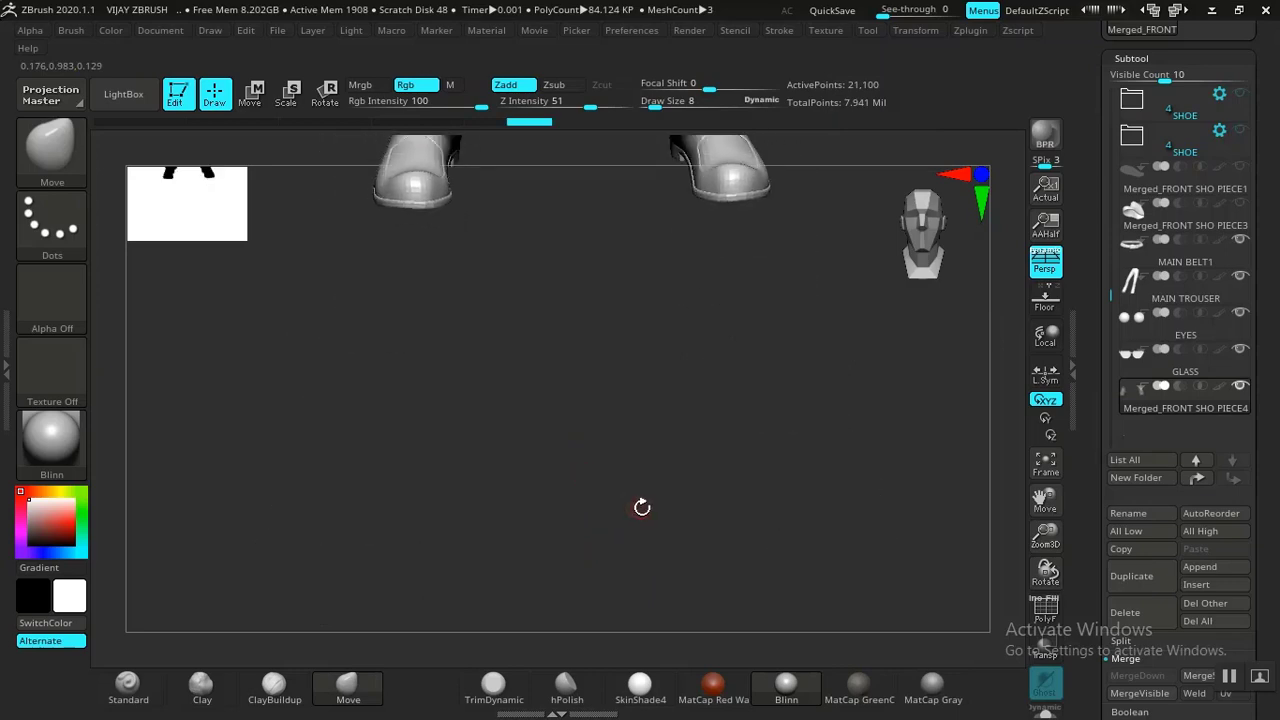
key(f)
key(f)
drag(842, 452, 829, 486)
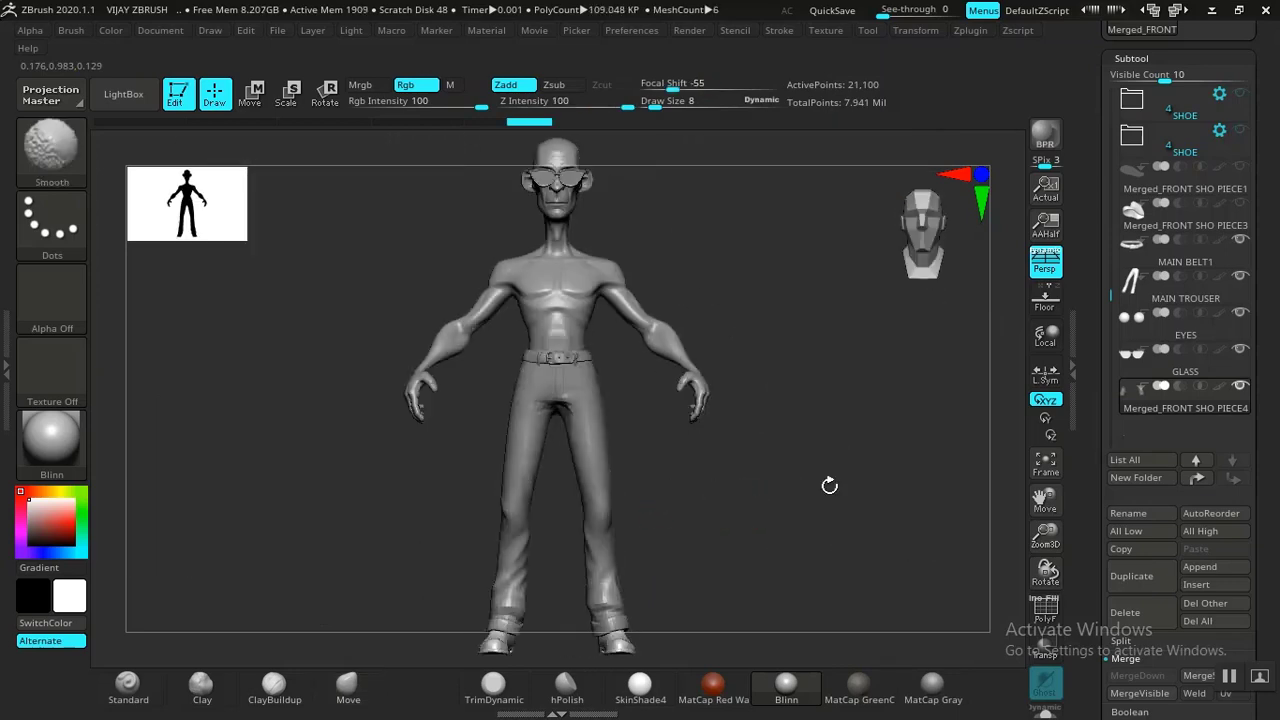
alt+drag(785, 532, 806, 414)
Step: Bring up the brown shoe reference picture over the viewport and frame the character's shoes at an angle for comparison
key(alt+Tab)
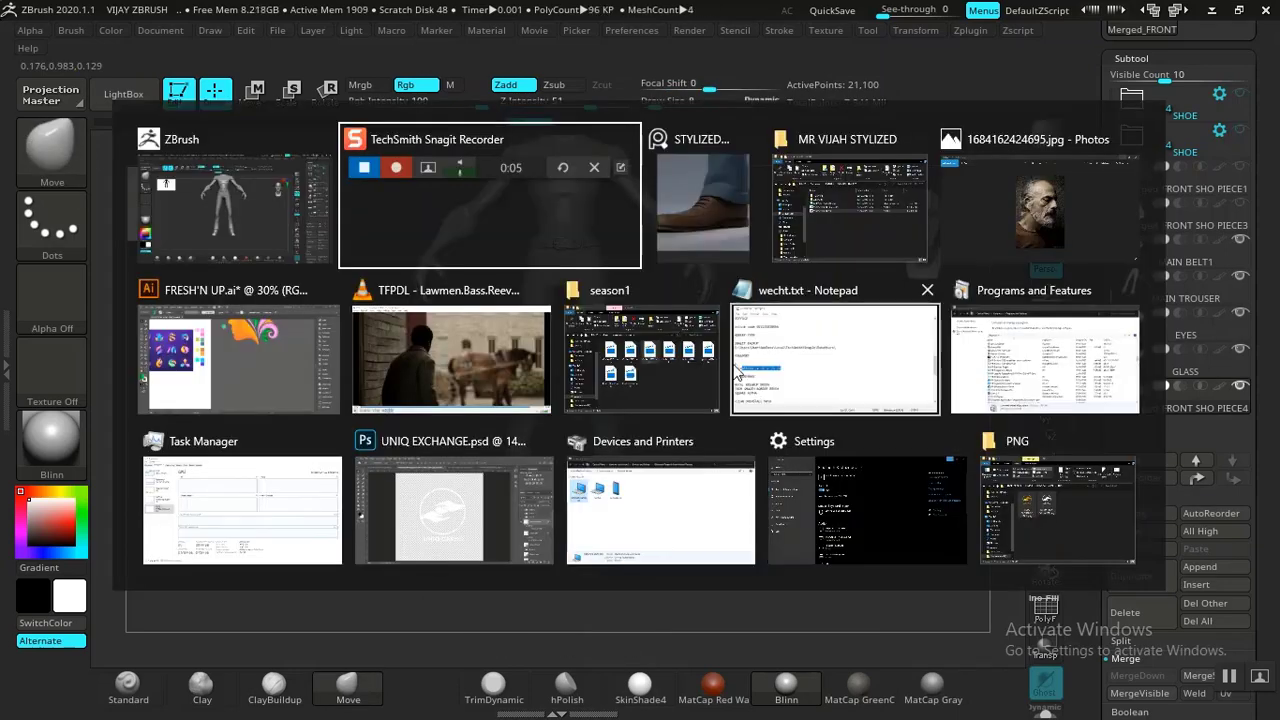
click(688, 236)
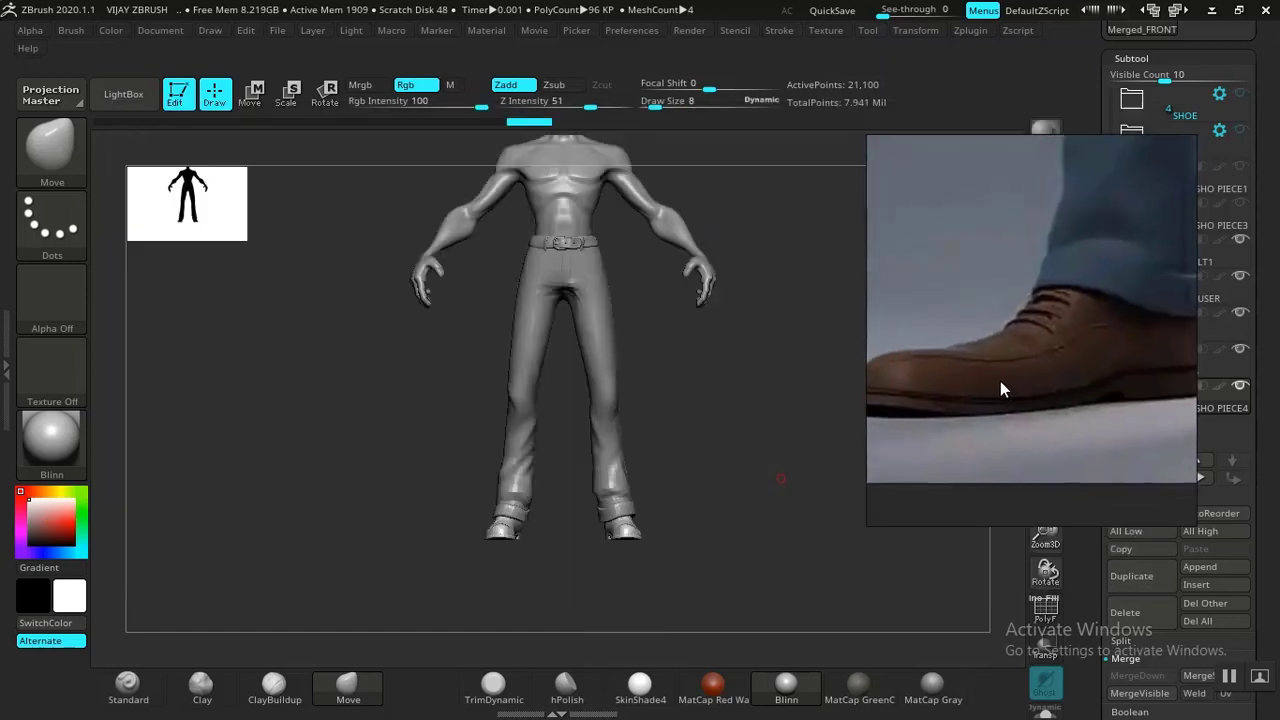
drag(706, 477, 808, 660)
drag(740, 560, 610, 154)
alt+drag(868, 540, 843, 392)
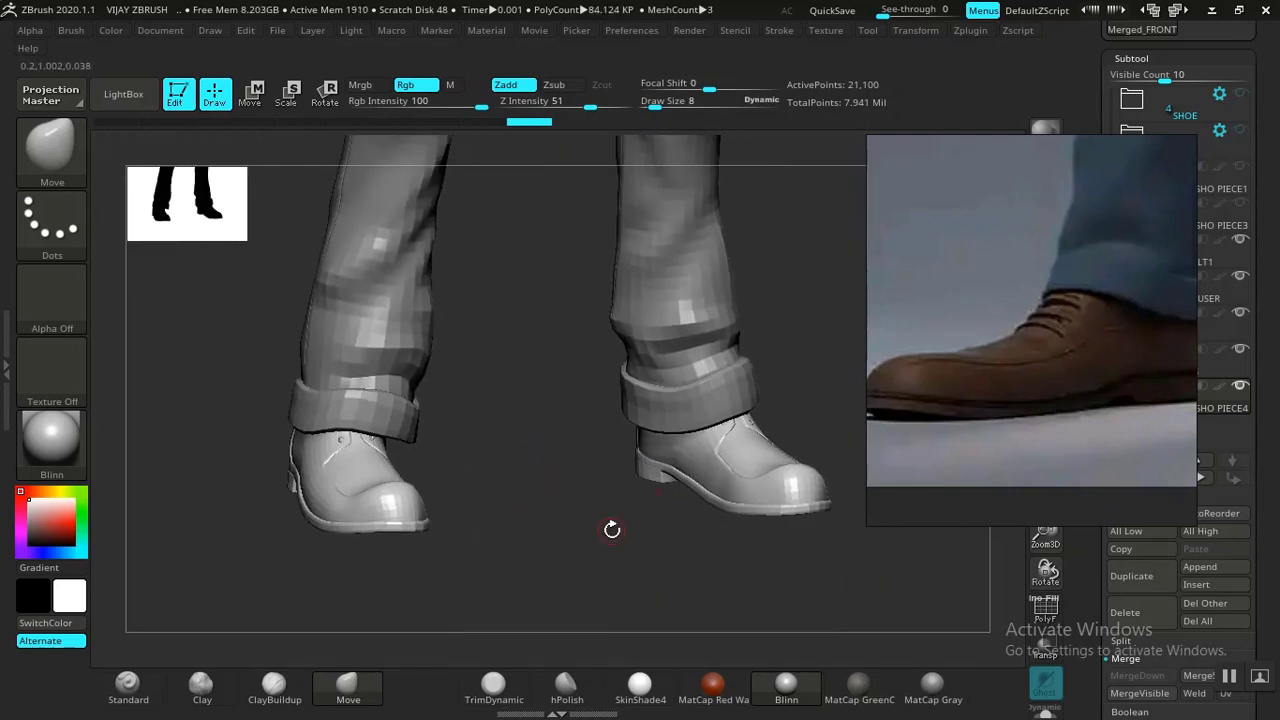
Step: Isolate the shoe subtool with Solo mode, move the reference picture clear of the model, and display the polyframe
click(1046, 712)
drag(1016, 361, 1040, 88)
drag(535, 404, 481, 425)
key(shift+f)
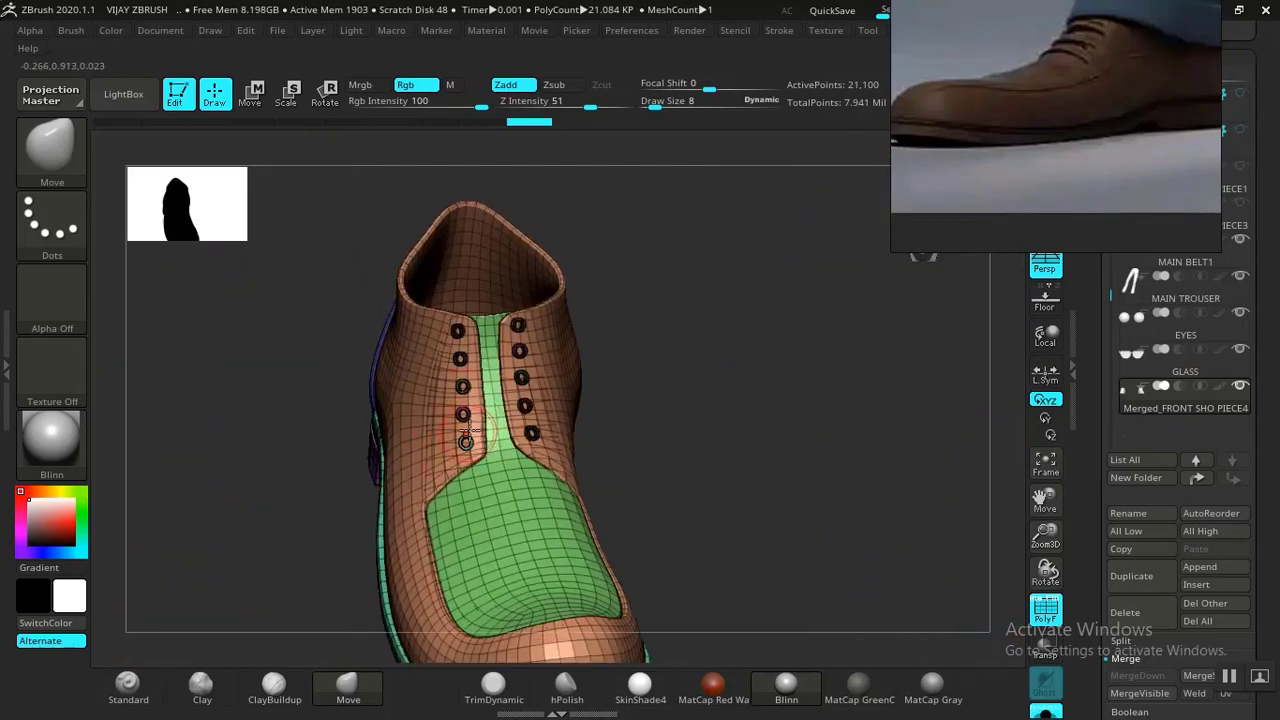
Step: Hide the shoe's tongue, upper, sole and heel polygroups so that only the lace eyelets are shown
drag(616, 424, 696, 379)
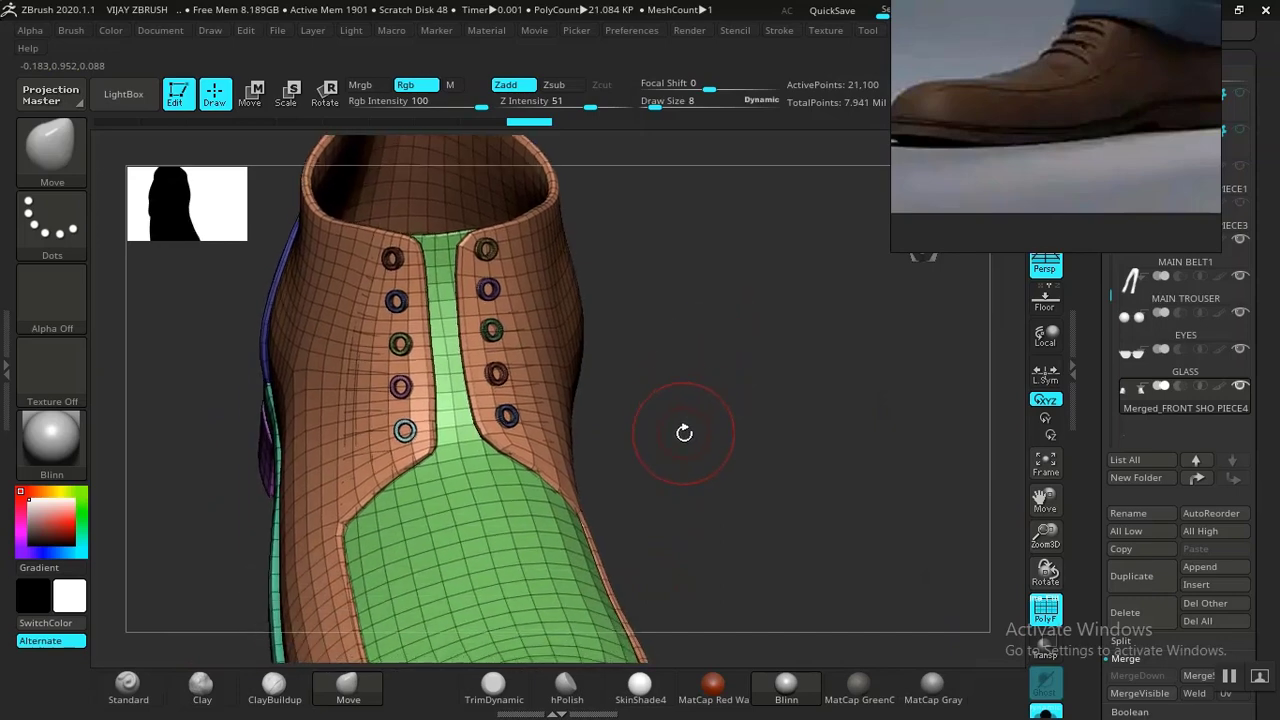
drag(684, 432, 655, 426)
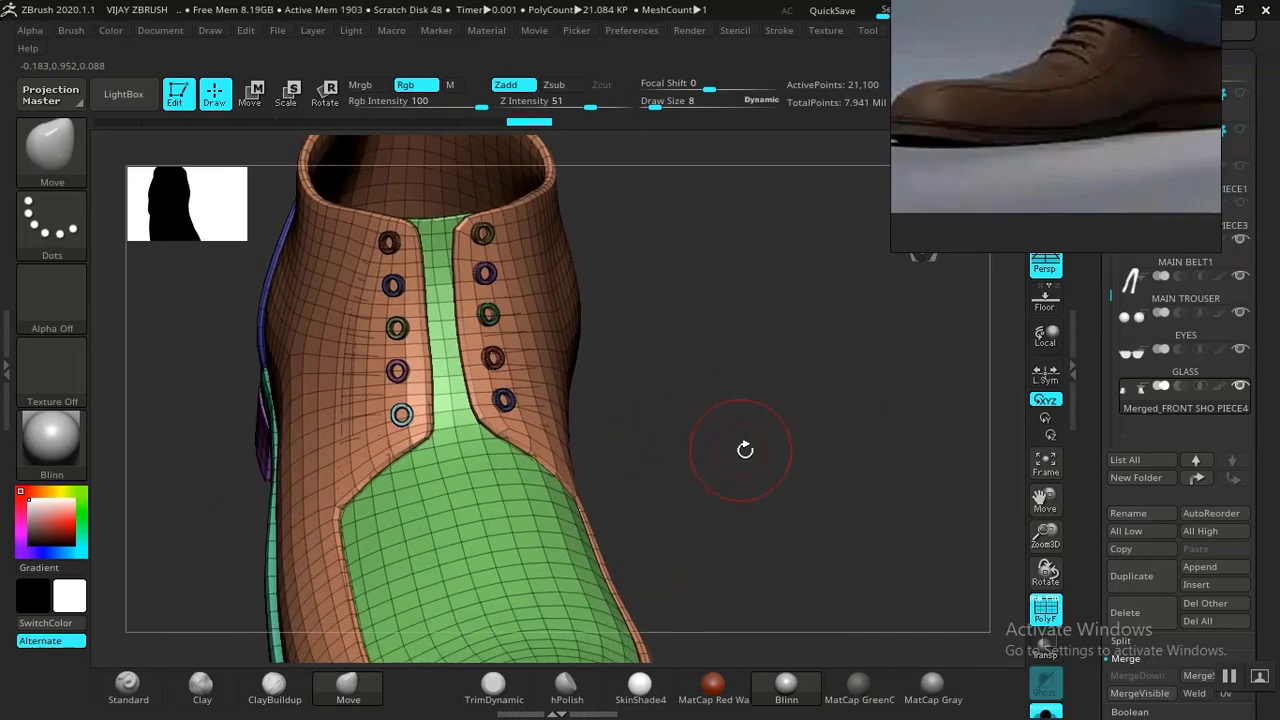
mouse_move(745, 450)
mouse_down()
mouse_move(417, 497)
mouse_move(229, 563)
mouse_move(746, 423)
mouse_move(794, 443)
mouse_move(690, 476)
mouse_up()
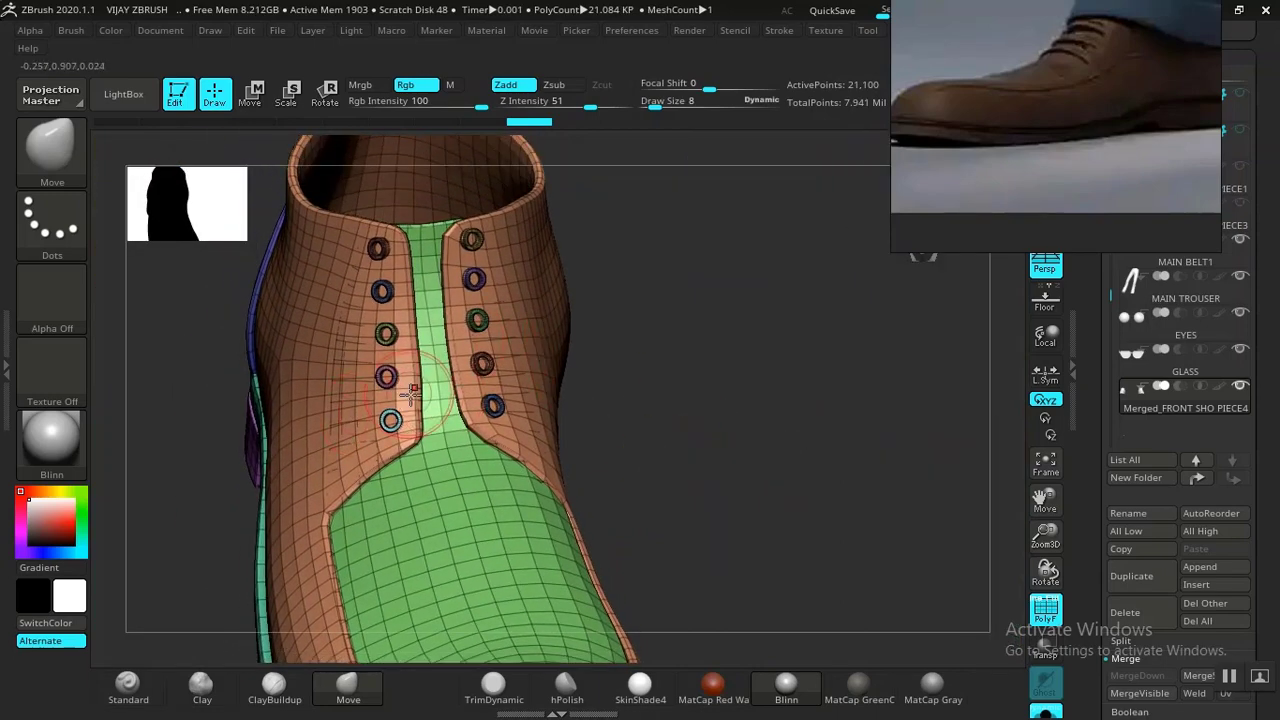
mouse_move(626, 423)
mouse_down()
mouse_move(669, 415)
mouse_move(443, 491)
mouse_up()
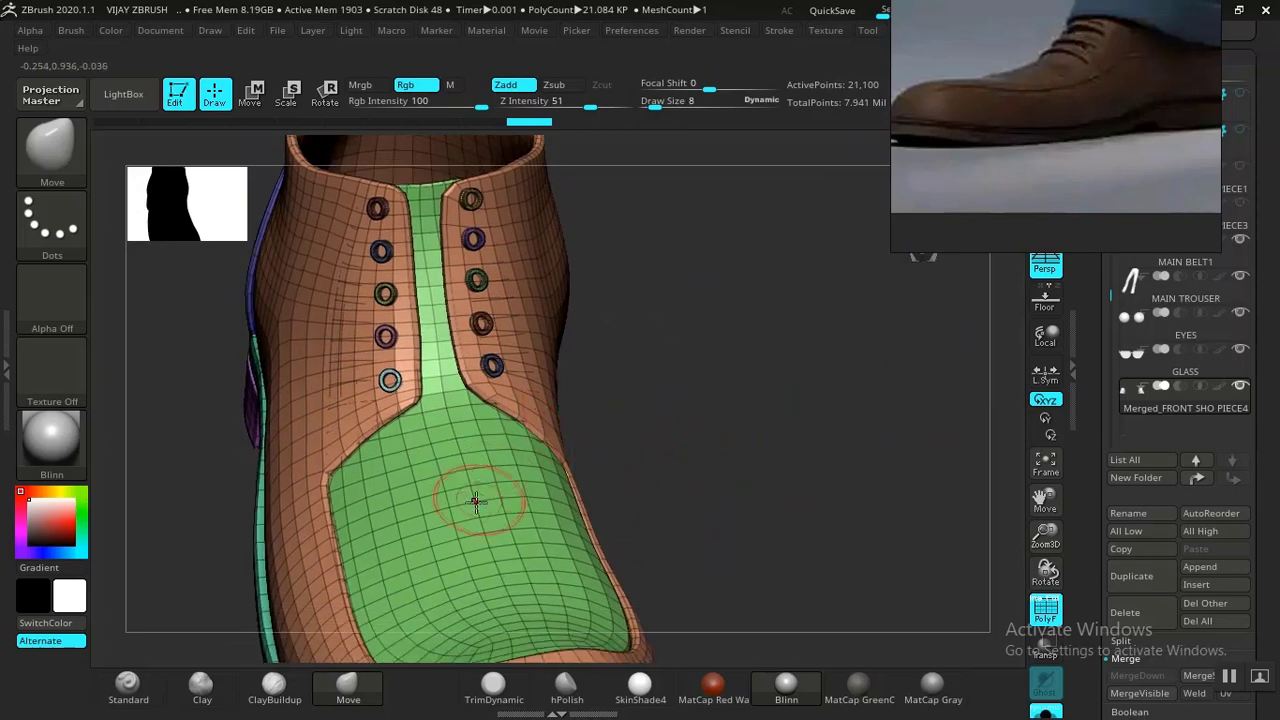
key(ctrl)
ctrl+shift+click(470, 518)
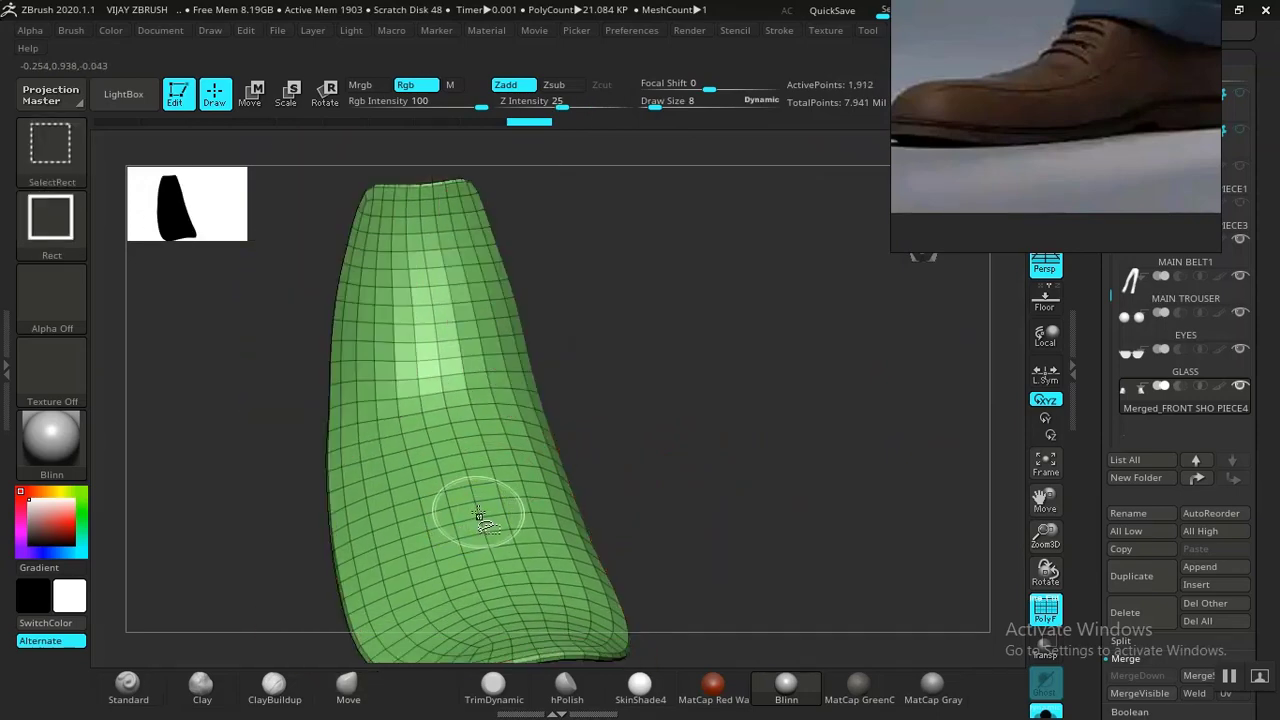
ctrl+shift+click(445, 480)
ctrl+shift+click(350, 446)
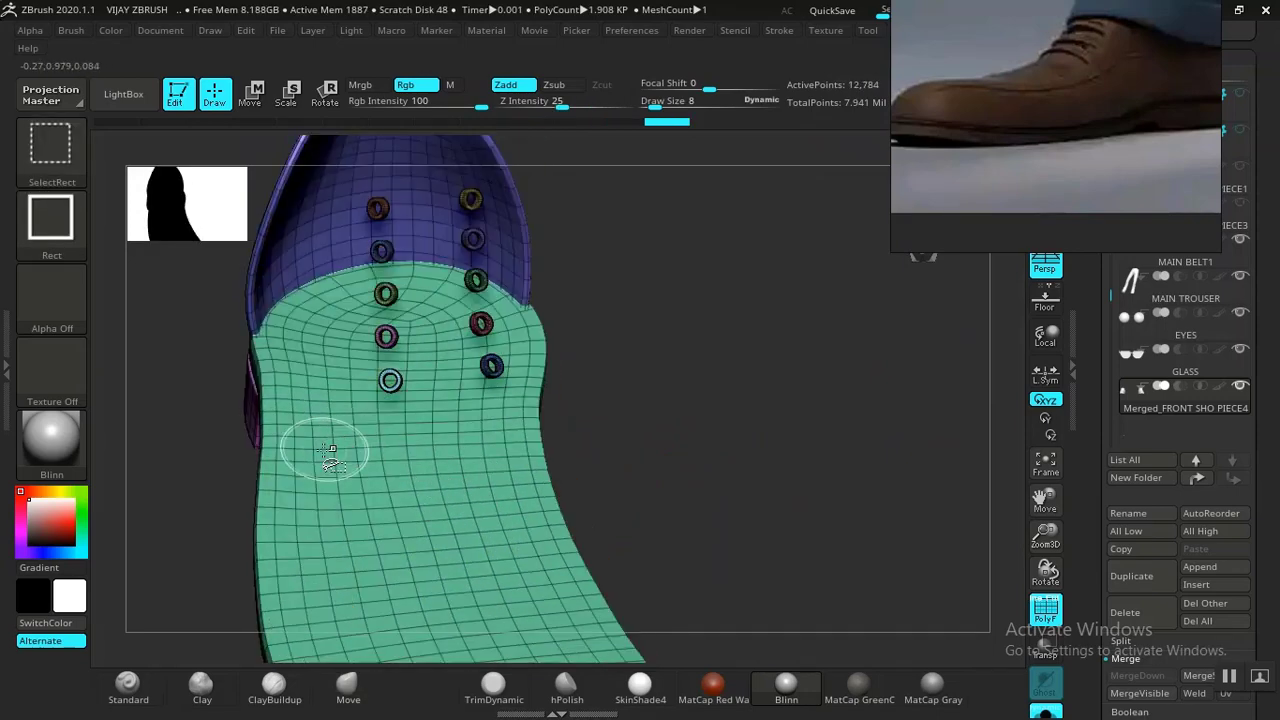
ctrl+shift+click(323, 449)
ctrl+shift+click(297, 321)
ctrl+shift+click(300, 330)
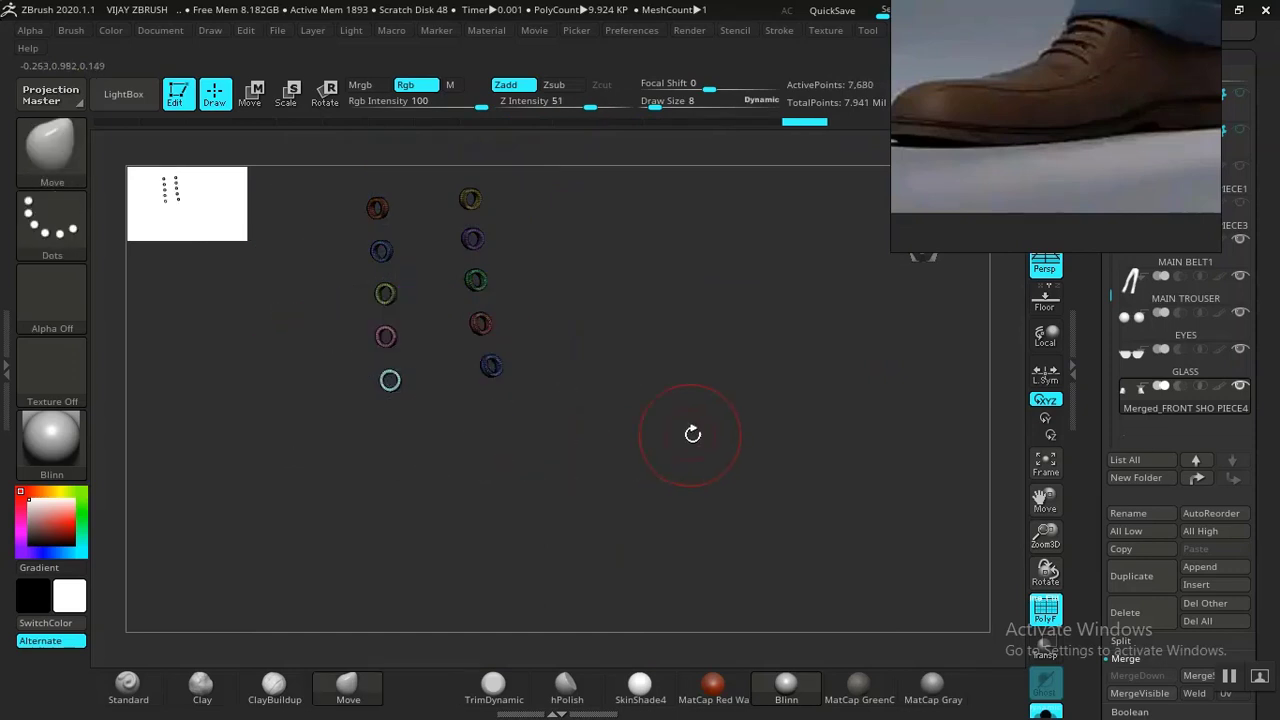
Step: Combine all visible lace eyelets on both shoes into a single polygroup
drag(670, 466, 502, 465)
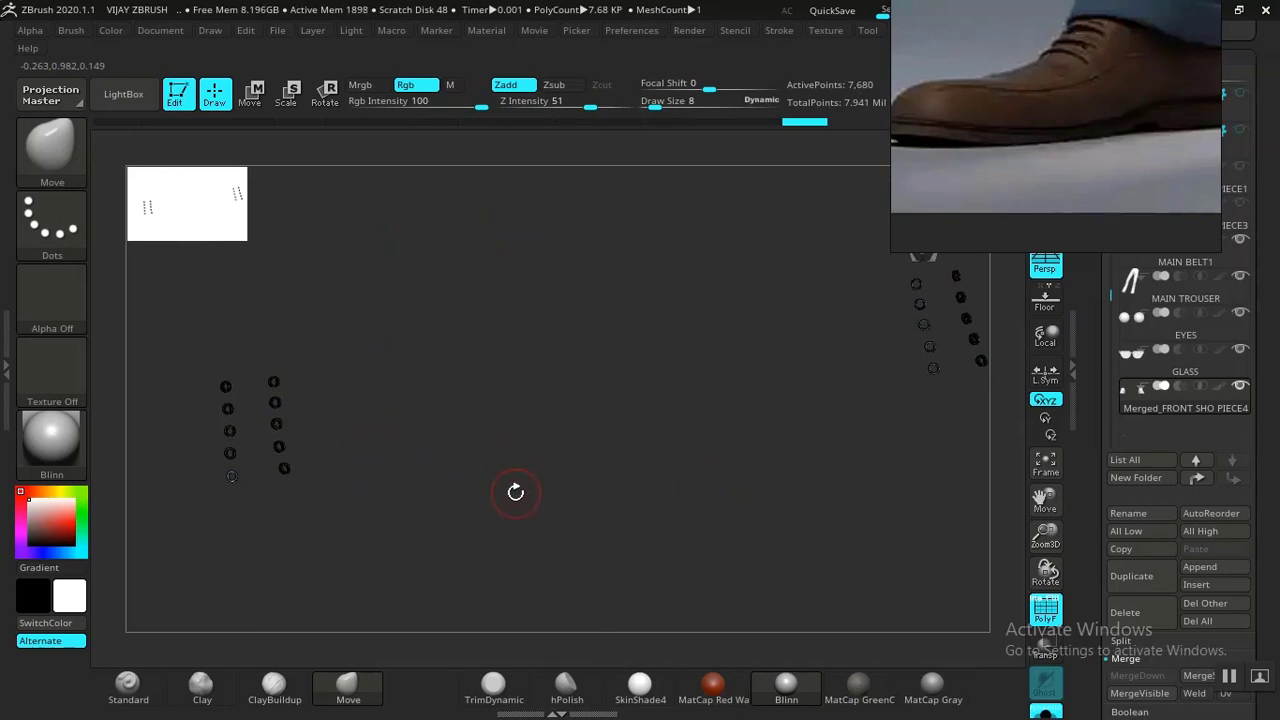
key(ctrl+w)
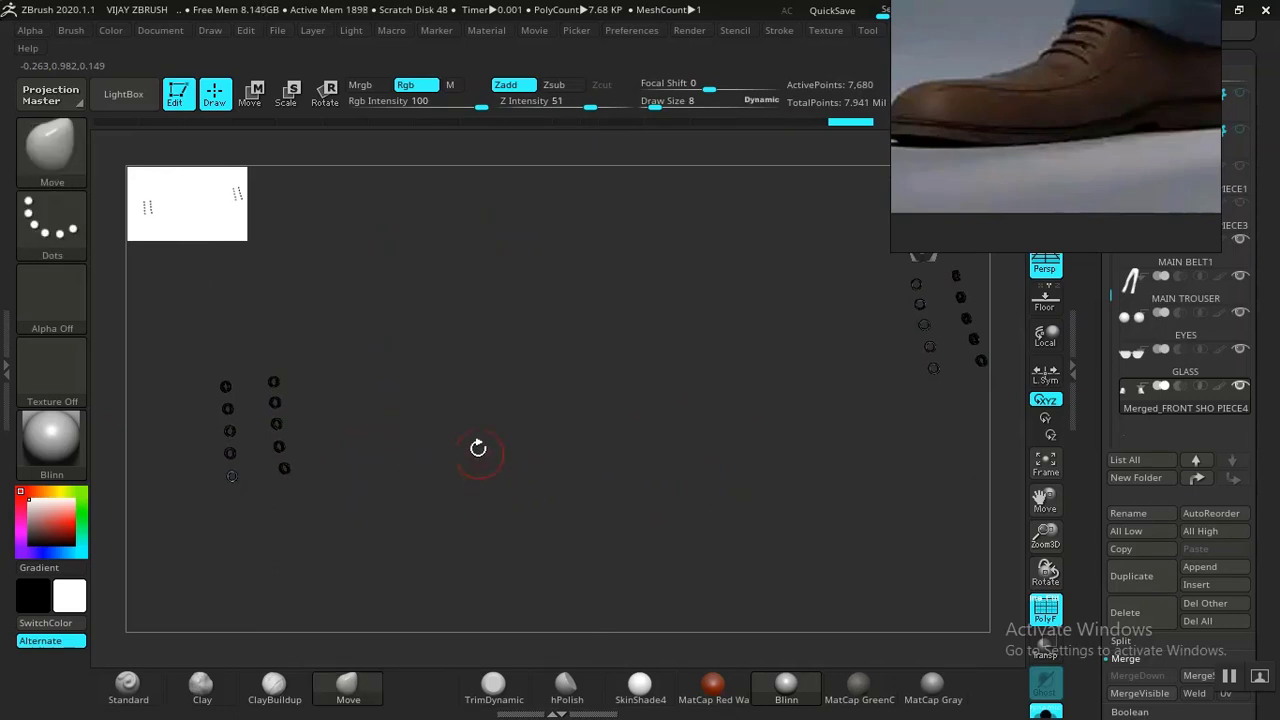
drag(637, 289, 588, 277)
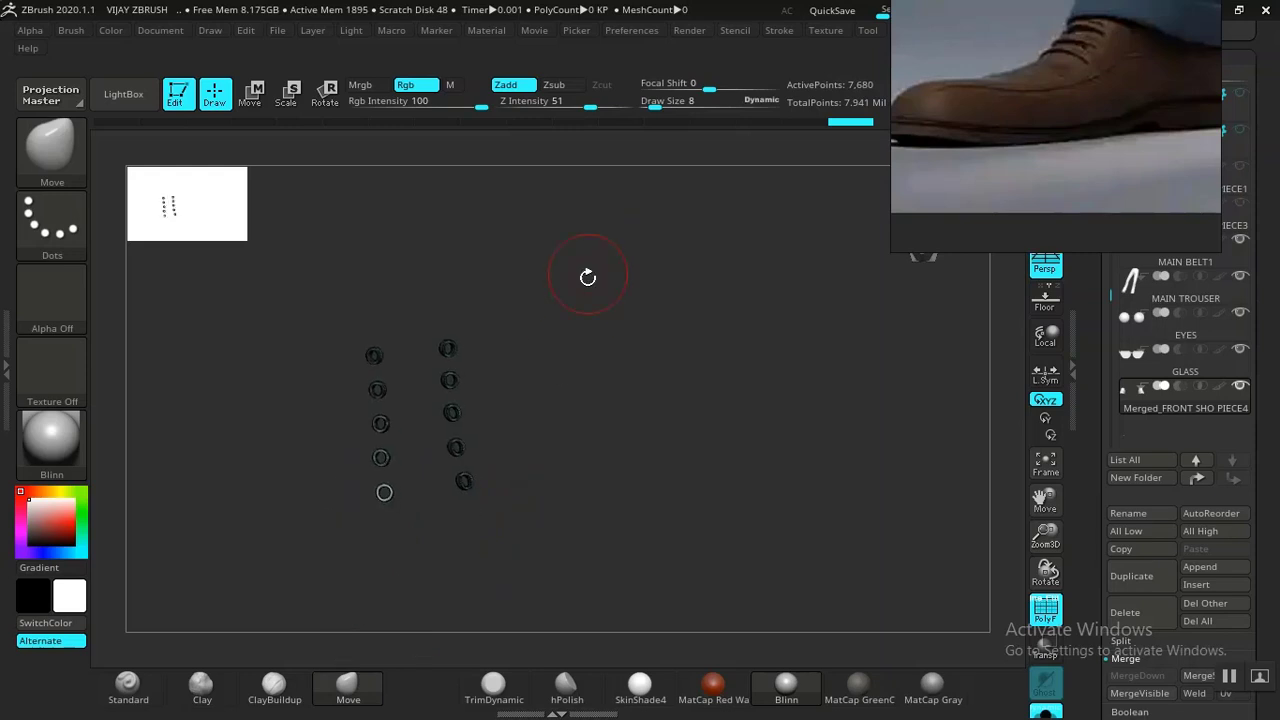
drag(596, 396, 514, 350)
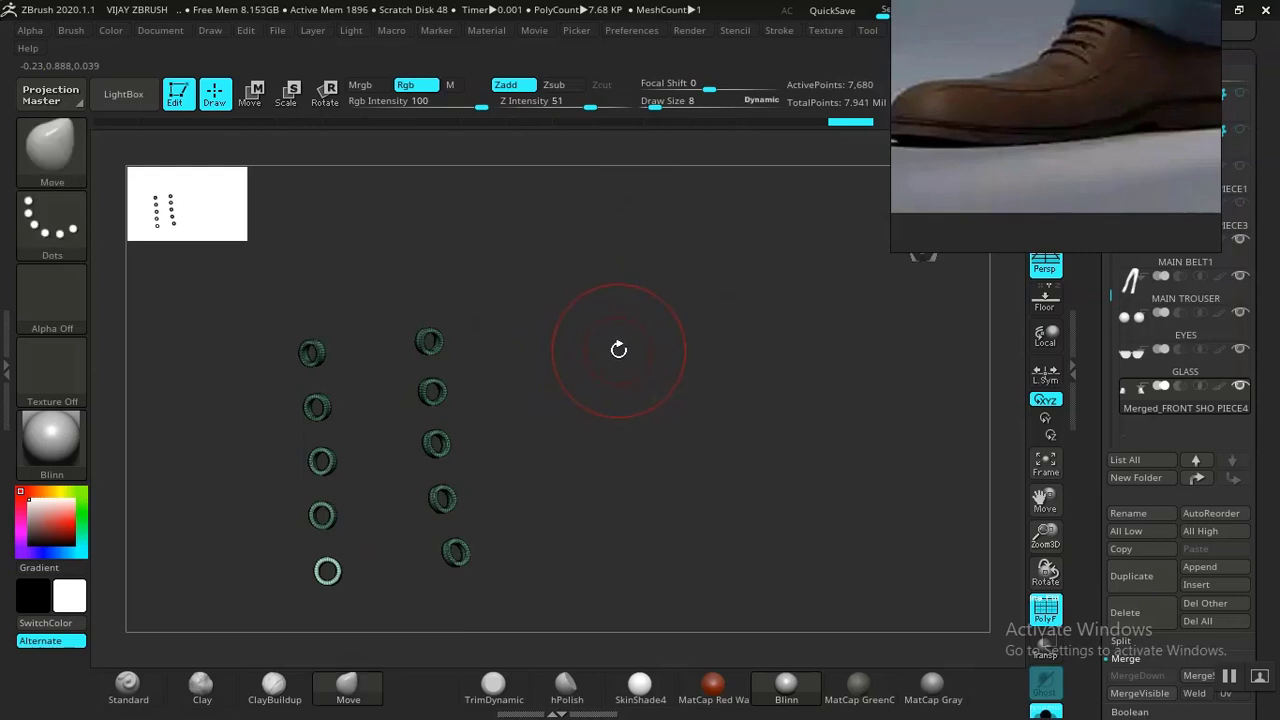
Step: Invert the visibility to hide the eyelets and show the shoe bodies, with both shoes in view
key(ctrl+shift)
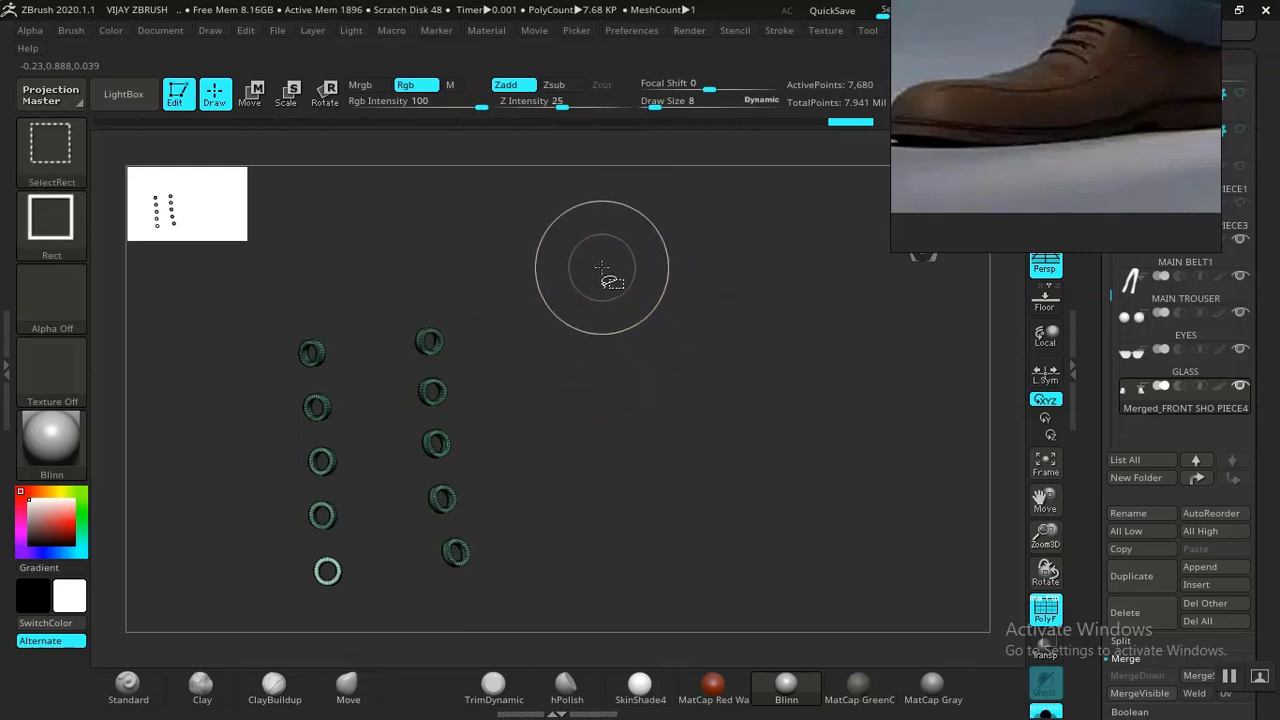
ctrl+shift+drag(589, 240, 645, 295)
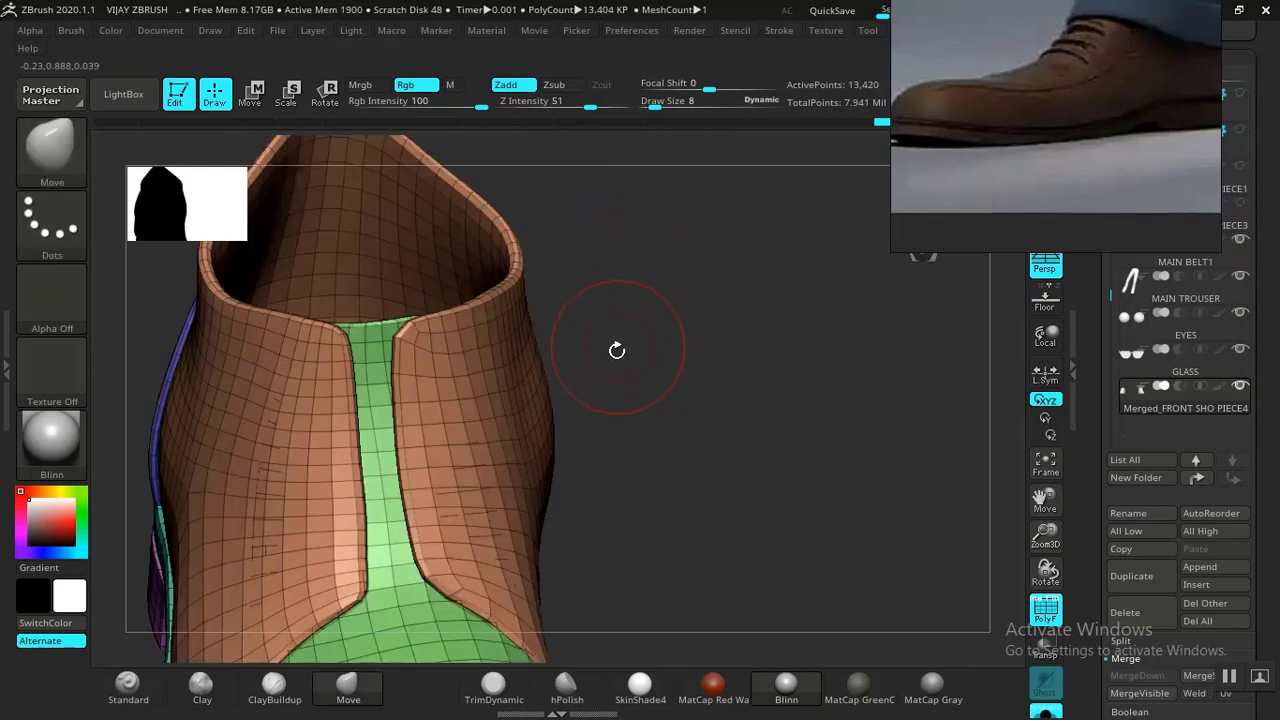
key(f)
alt+drag(555, 500, 611, 528)
alt+drag(570, 425, 626, 100)
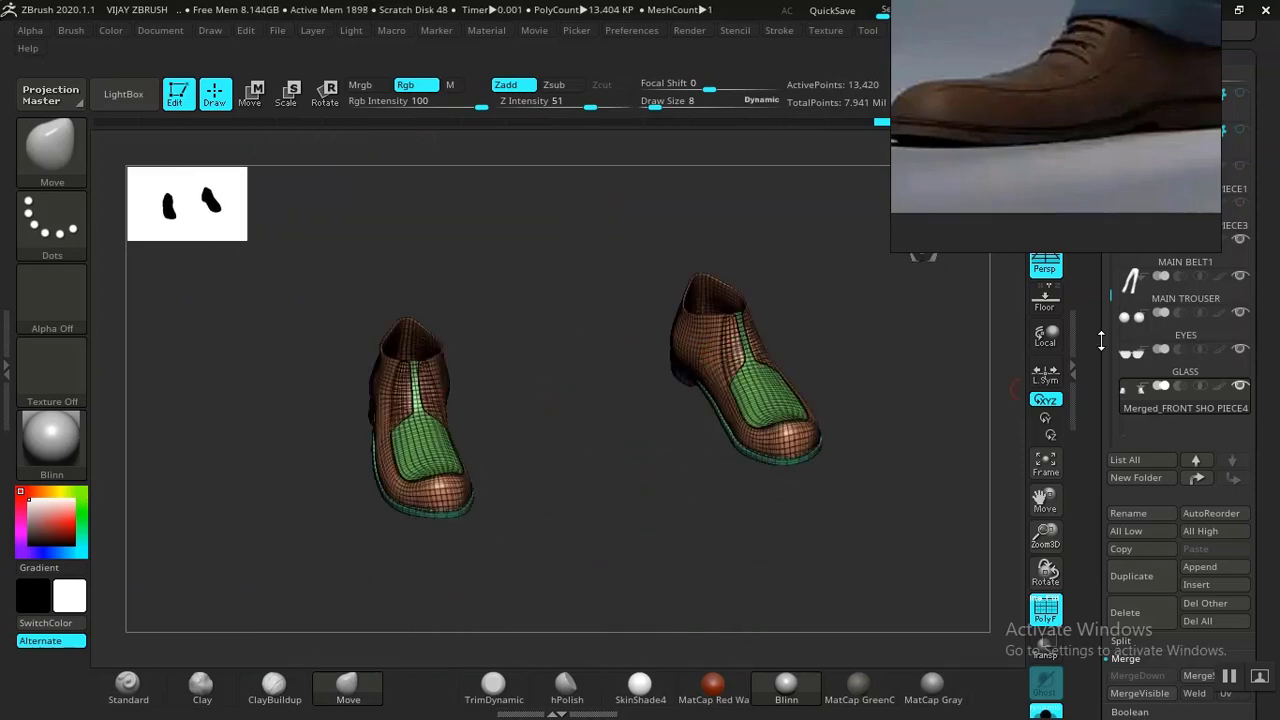
Step: Split the hidden eyelets off the shoes into a separate subtool and select that new subtool
drag(1084, 540, 1086, 468)
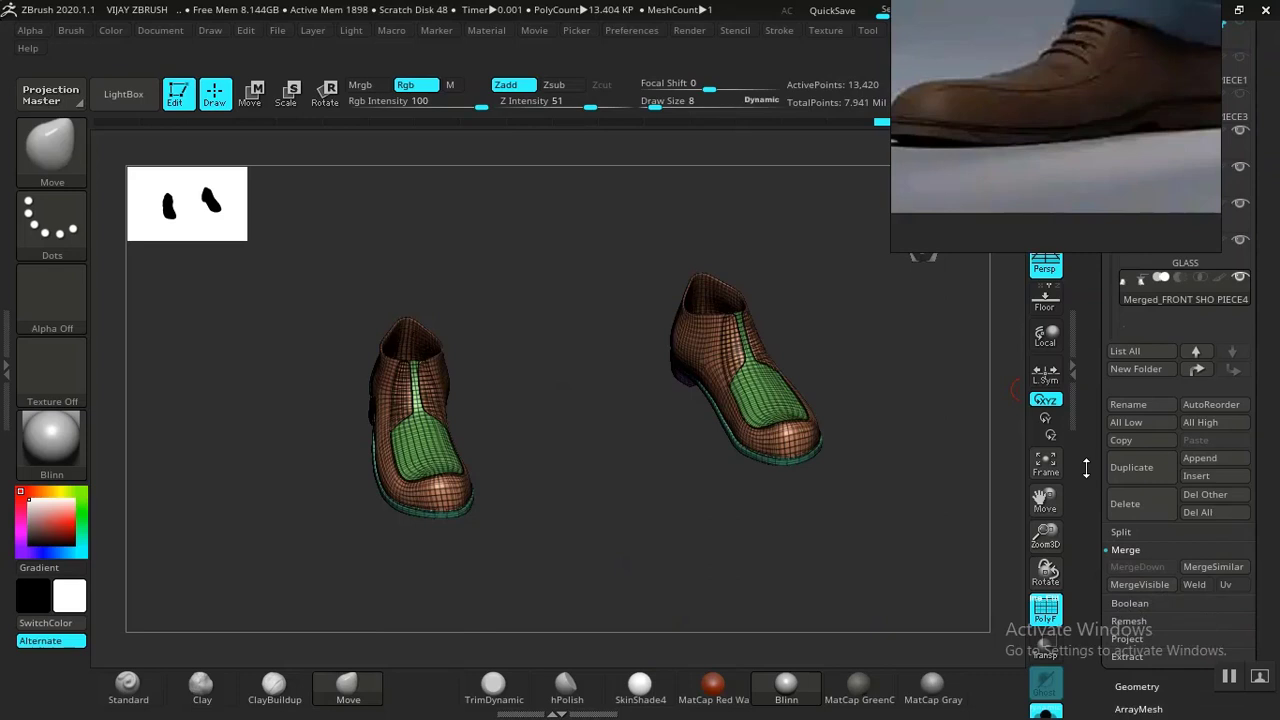
click(1122, 534)
click(1135, 549)
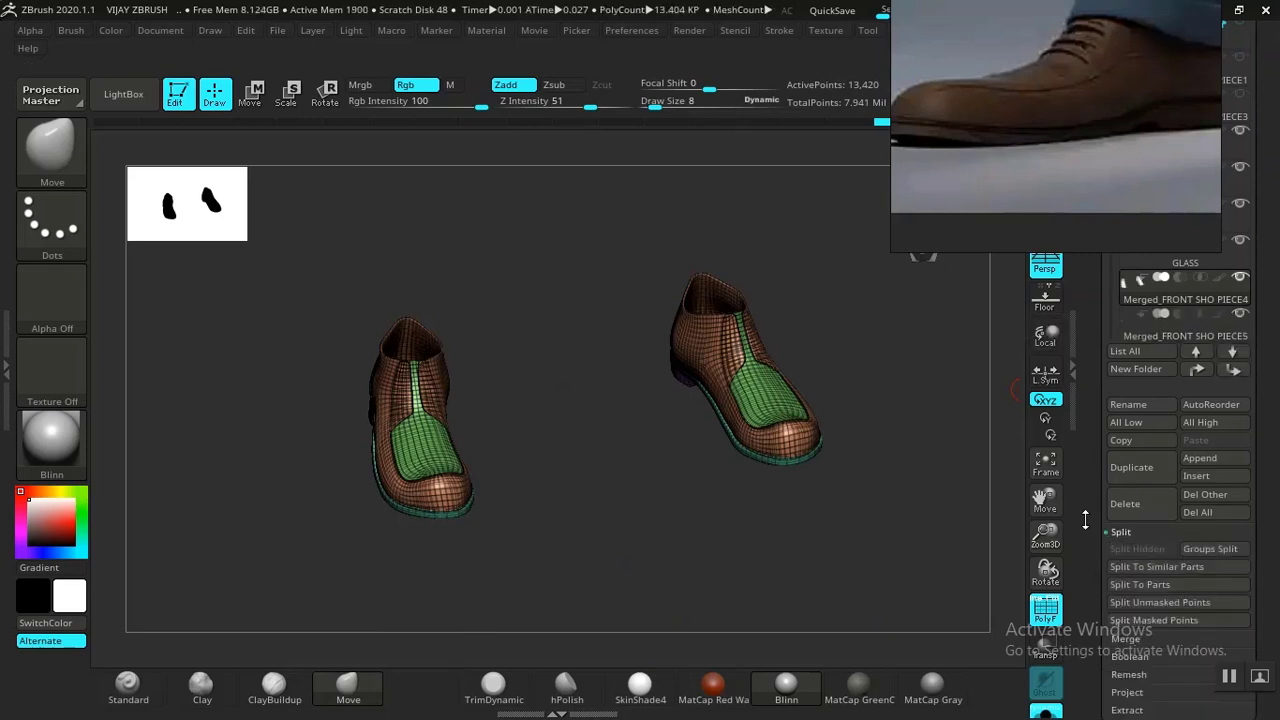
click(1132, 336)
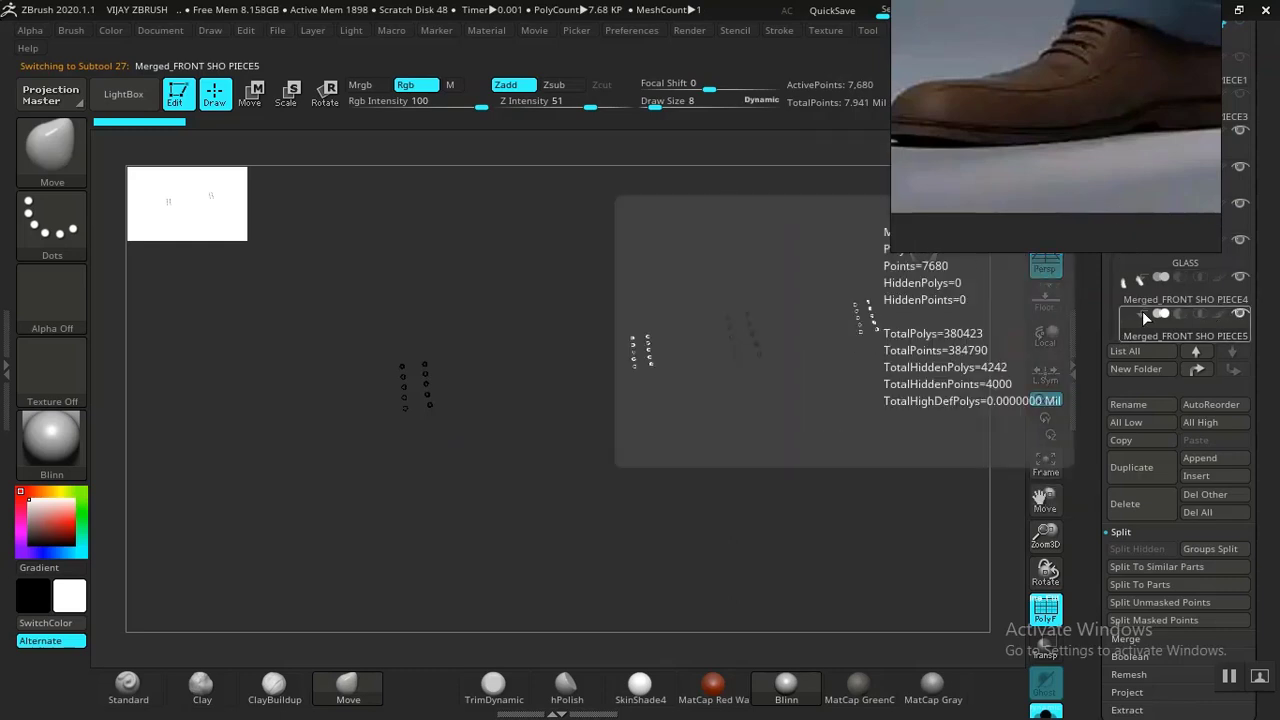
Step: Rename the subtool containing the shoe bodies as SHOE
click(1169, 296)
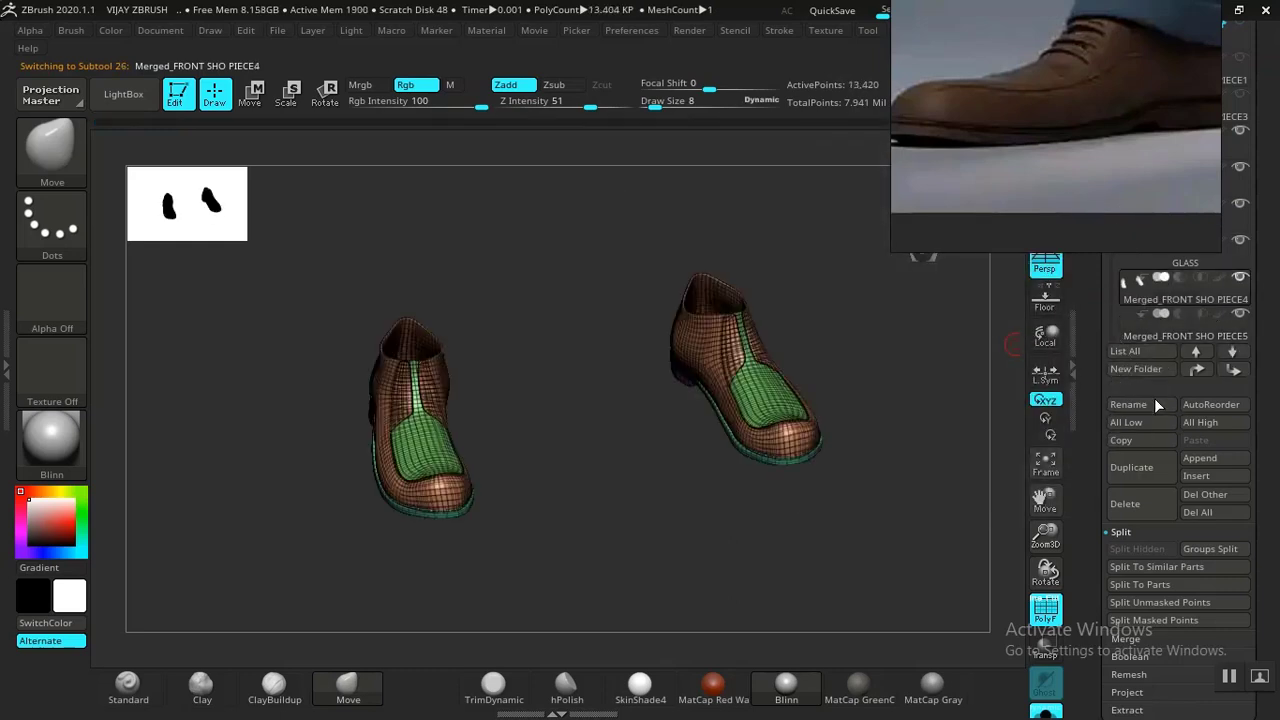
click(1145, 405)
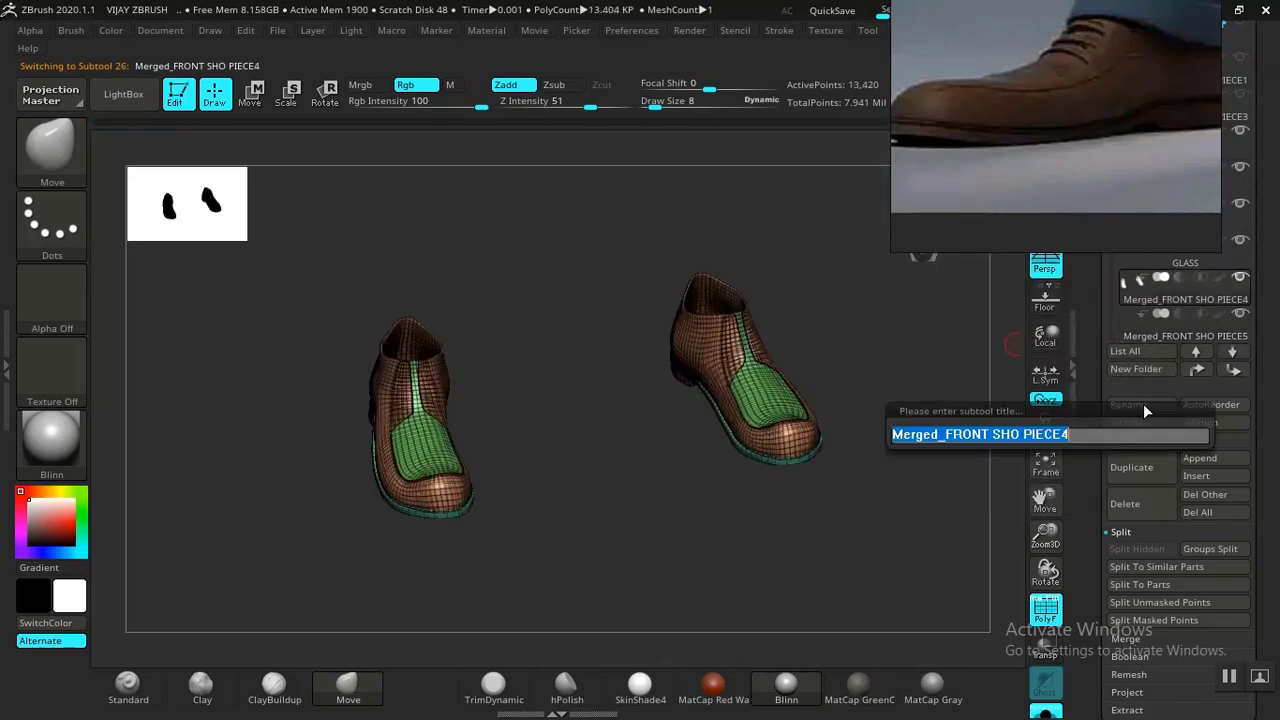
text(SHOE)
key(Return)
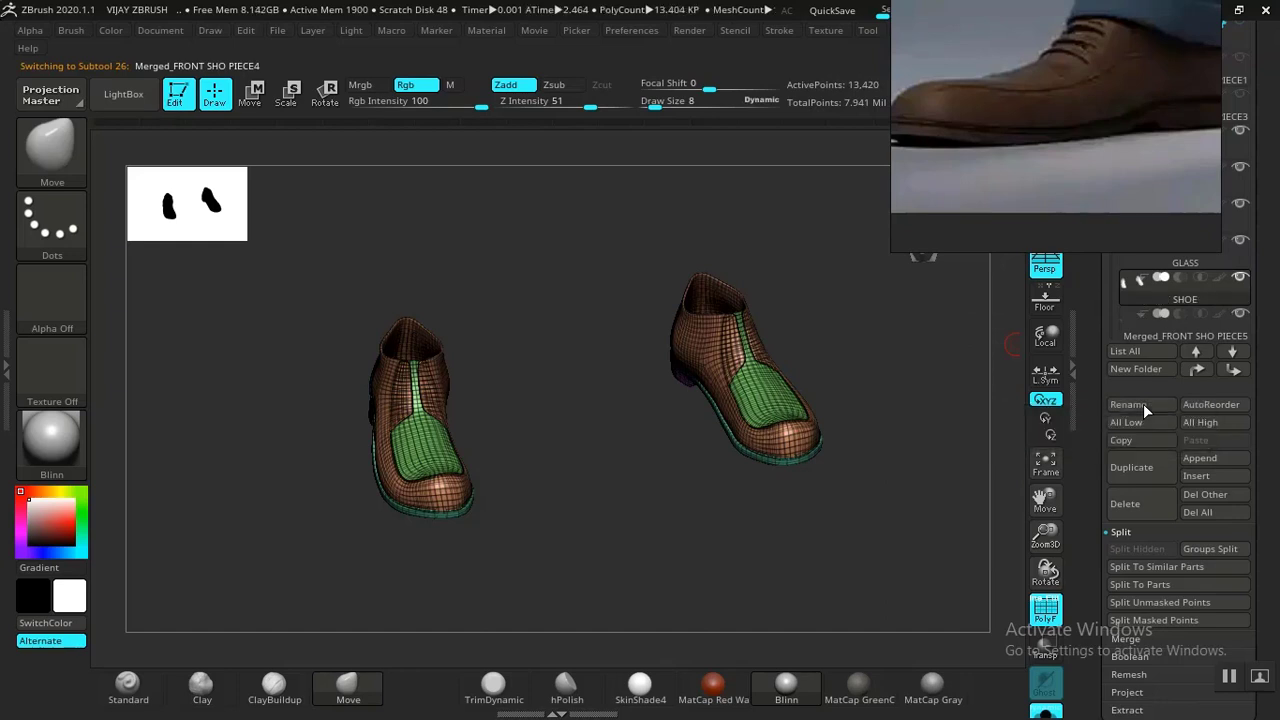
Step: Rename the subtool containing the lace eyelets as SHOE HOLE
click(1146, 326)
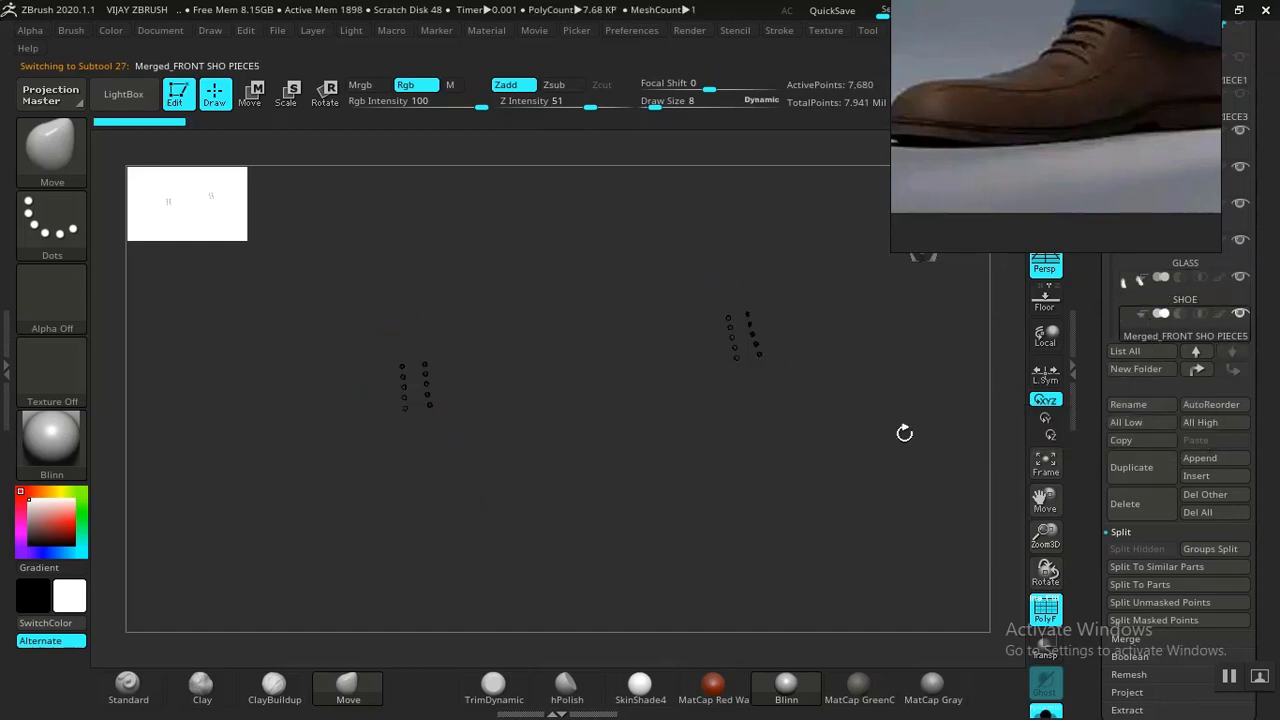
click(1129, 405)
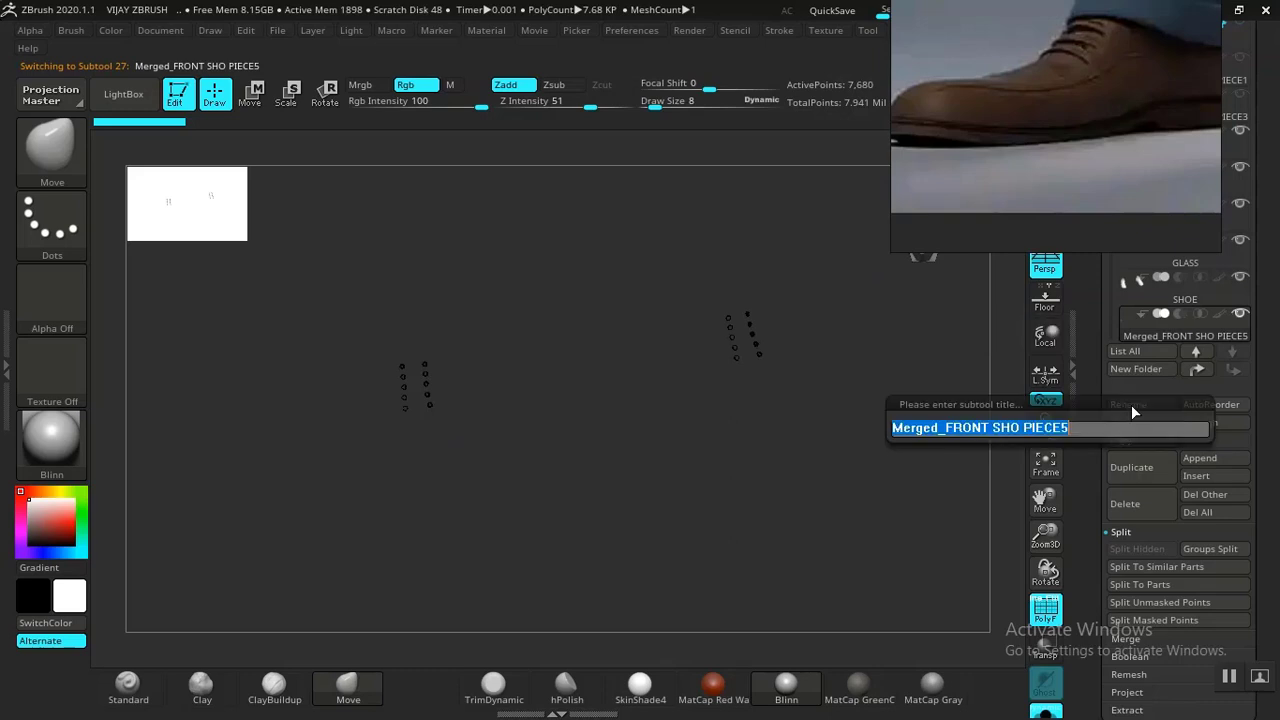
text(SHO)
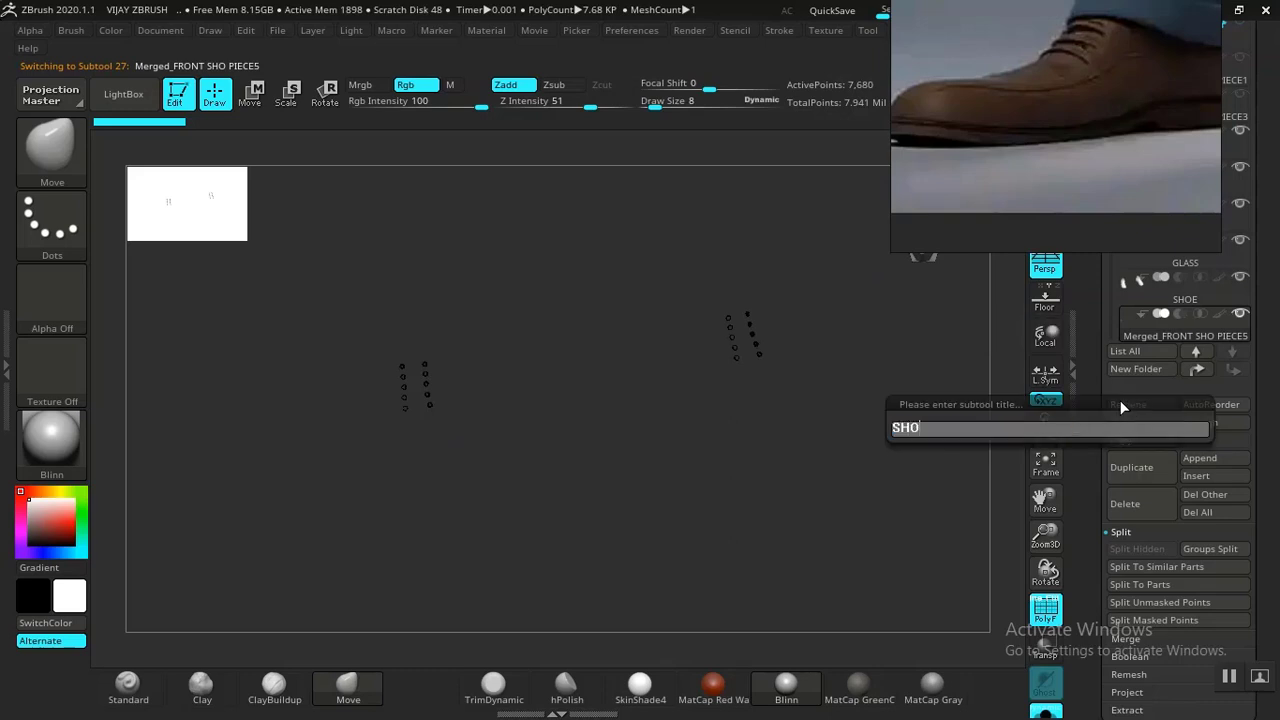
text(E KOLES)
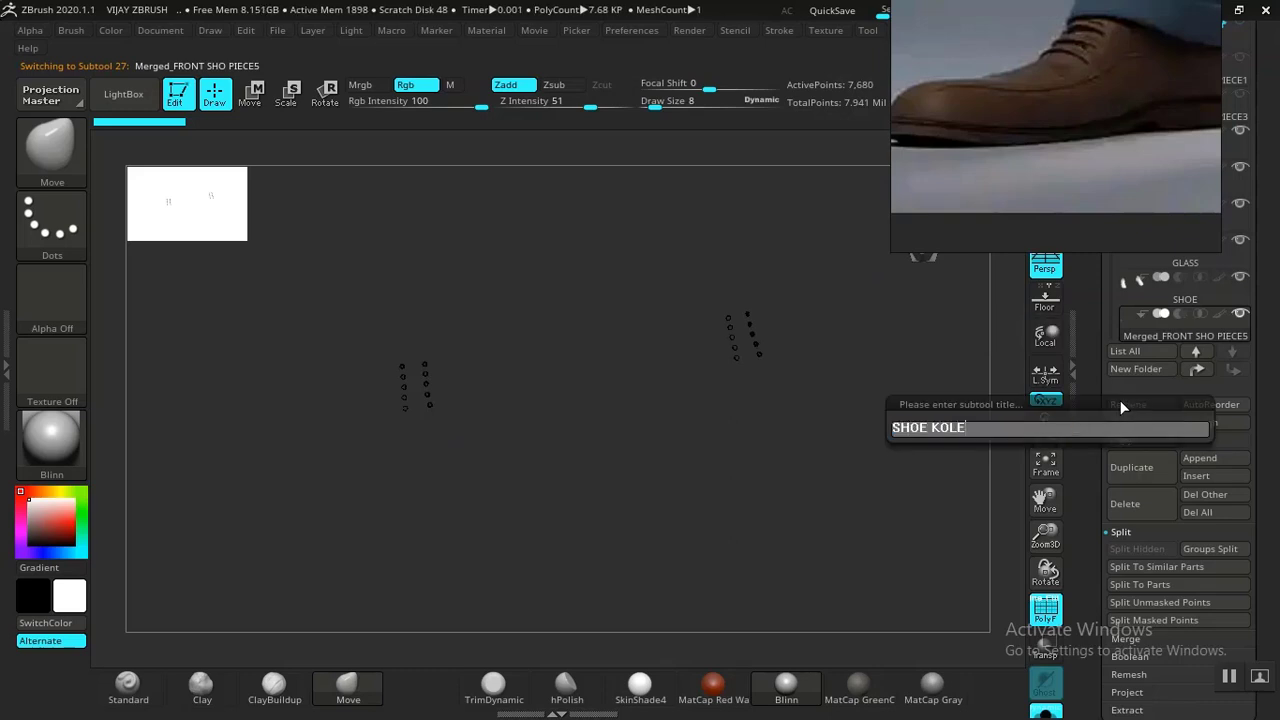
key(BackSpace)
key(BackSpace)
key(BackSpace)
key(BackSpace)
key(BackSpace)
text(HOLE)
key(Return)
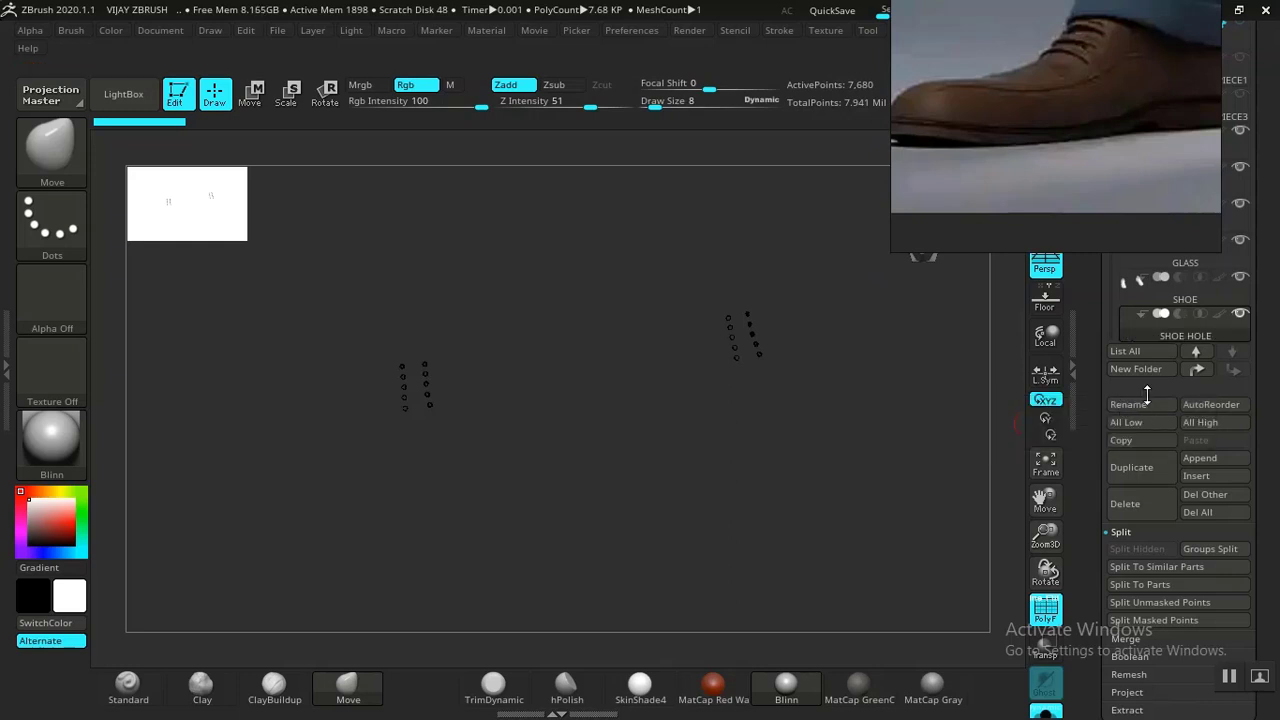
Step: Examine the lacing area of the SHOE subtool up close and switch to the SHOE HOLE subtool
click(1190, 317)
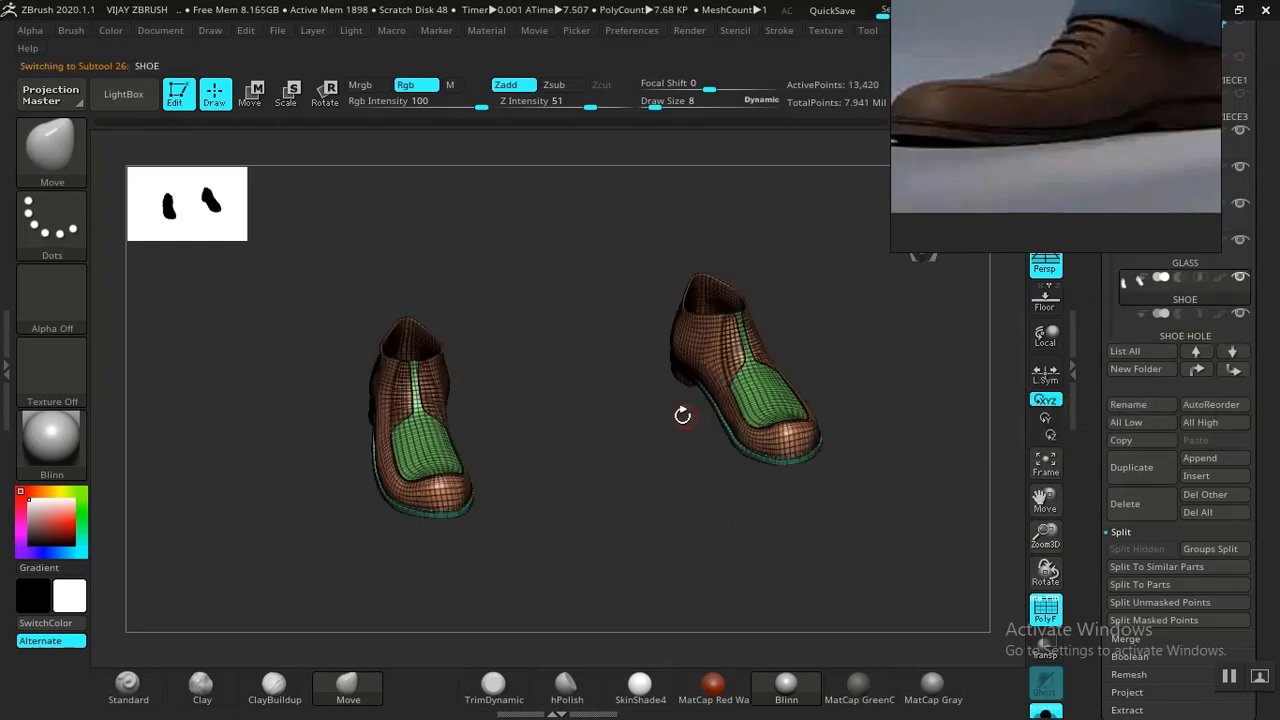
alt+drag(536, 430, 620, 354)
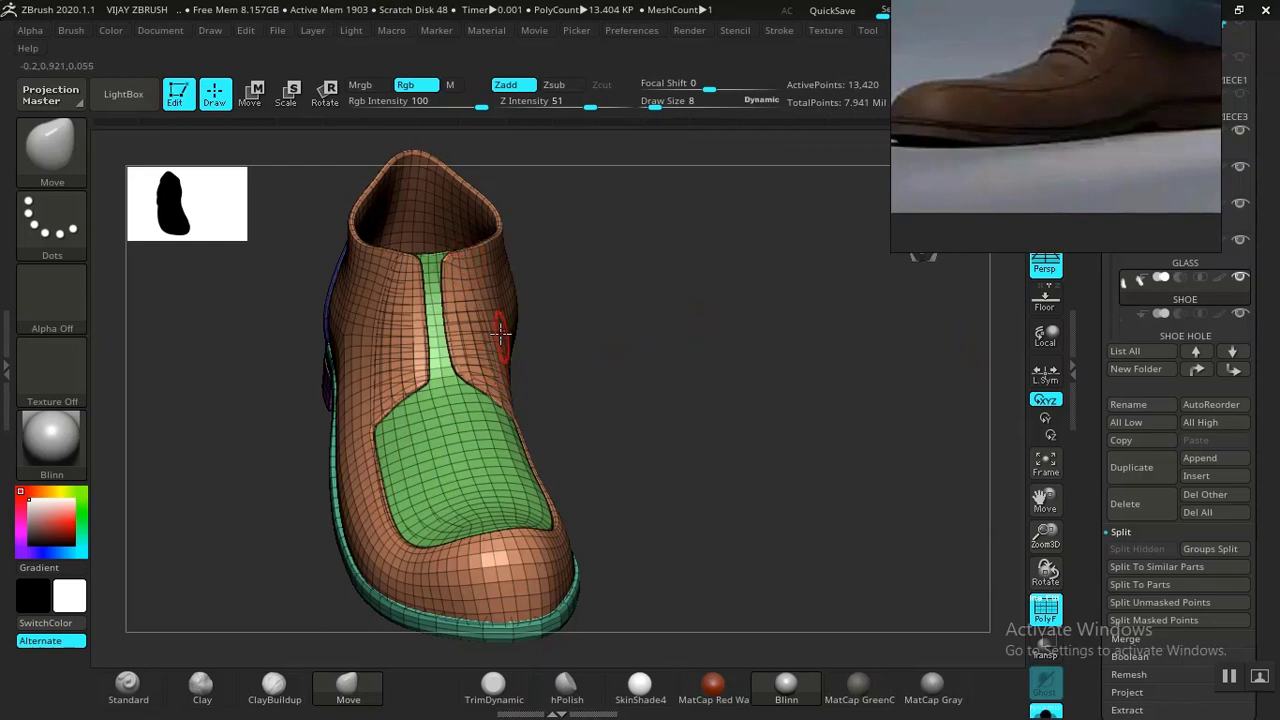
drag(633, 357, 698, 343)
click(1121, 323)
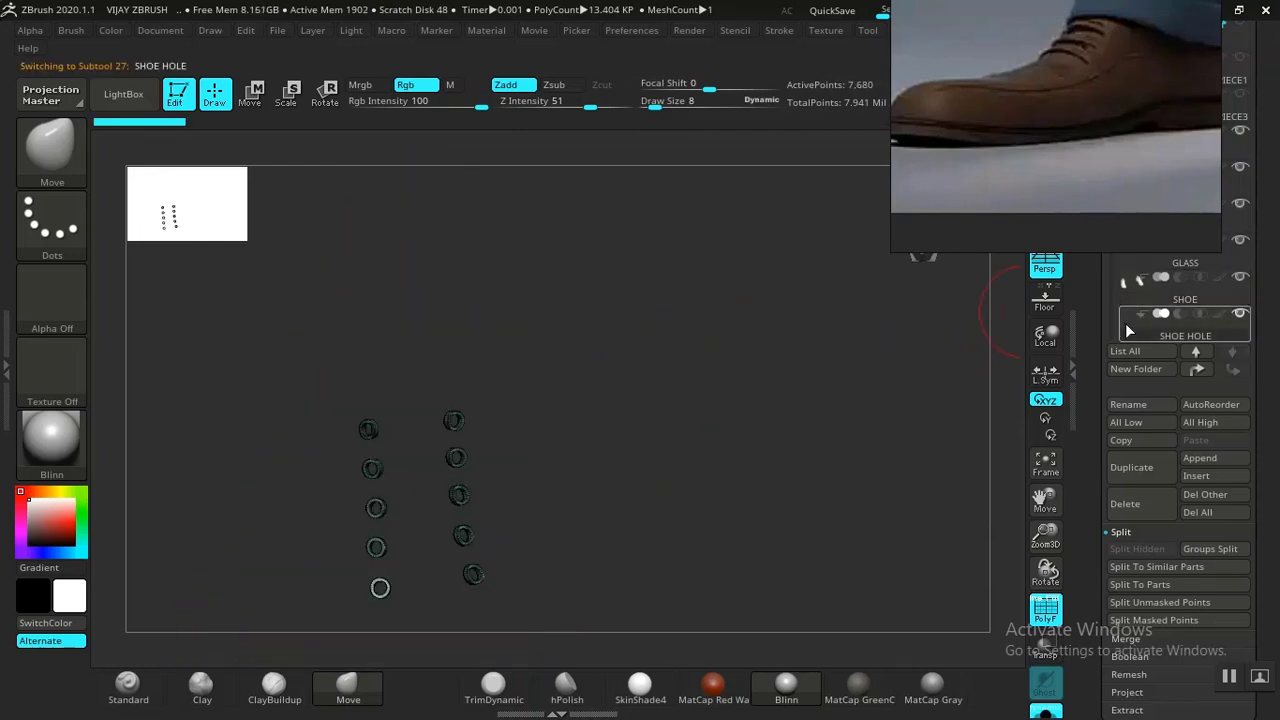
Step: Turn off the polygroup wireframe display and make SHOE the active subtool
key(shift+f)
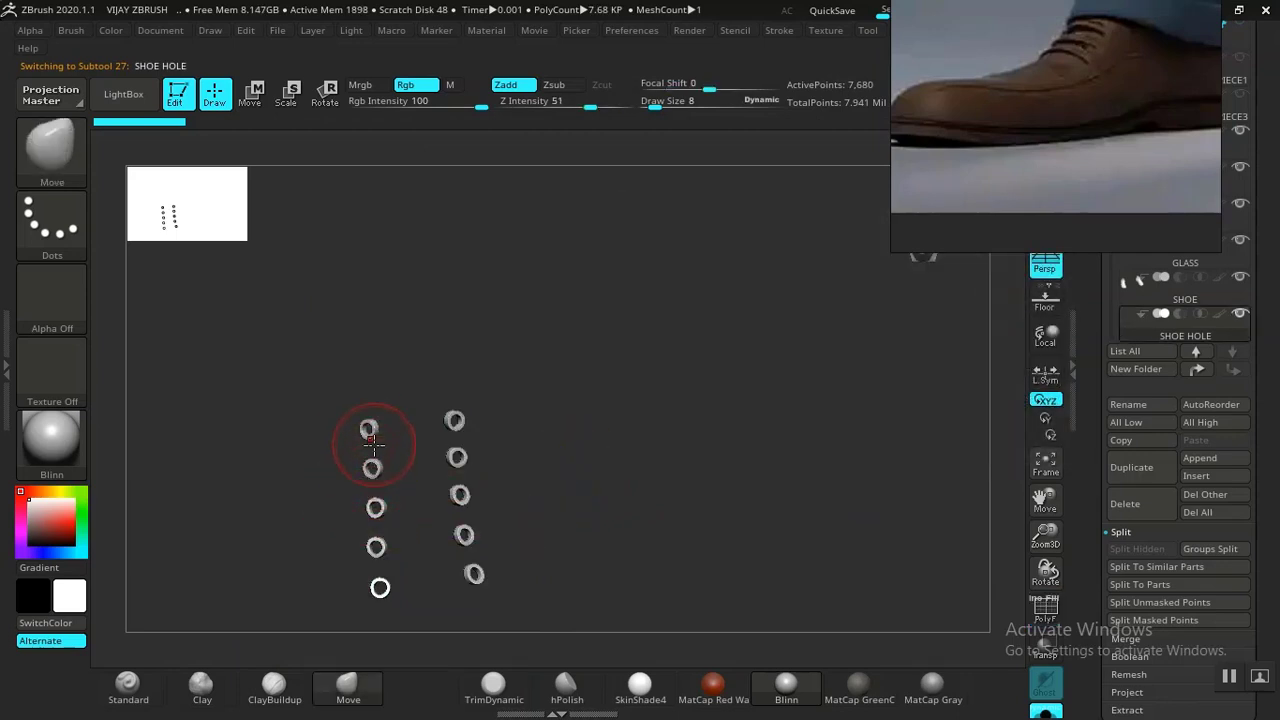
drag(447, 440, 342, 447)
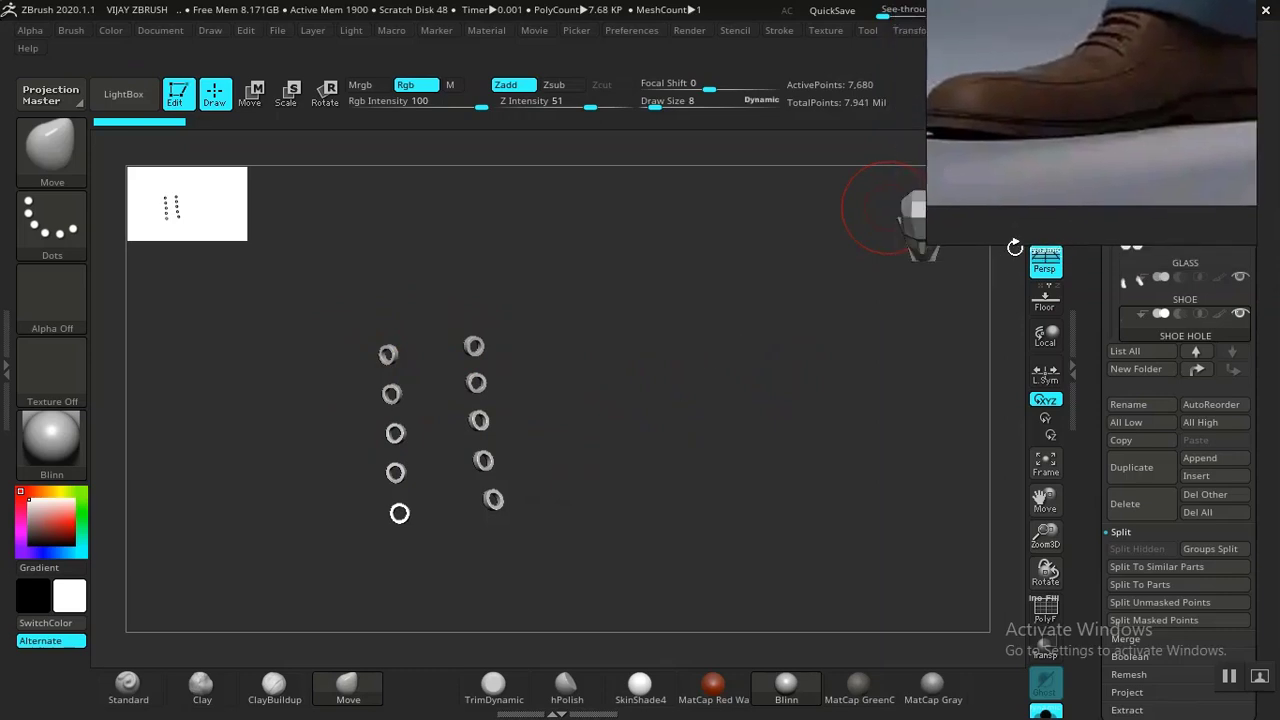
click(1184, 305)
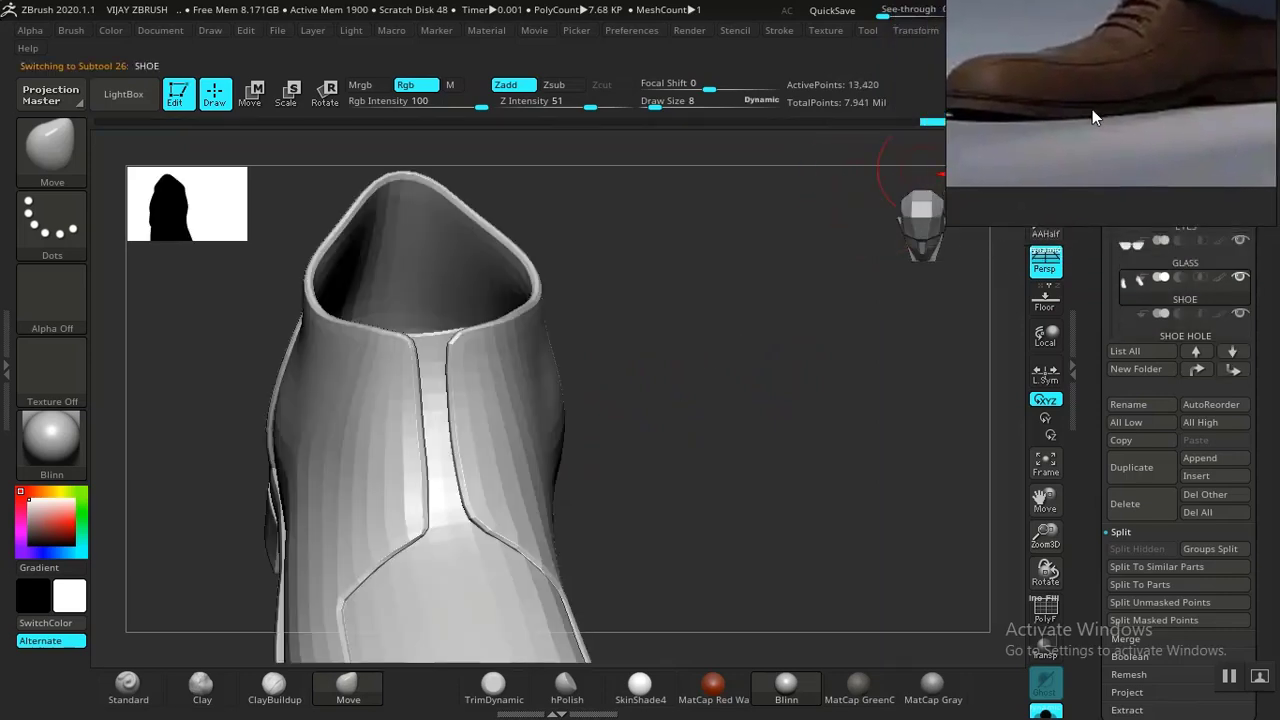
Step: Compare the shoe's shape with the reference photo and subdivide the SHOE mesh once
mouse_move(657, 400)
mouse_down()
mouse_move(697, 402)
mouse_move(608, 389)
mouse_move(695, 361)
mouse_move(643, 400)
mouse_up()
drag(826, 337, 737, 398)
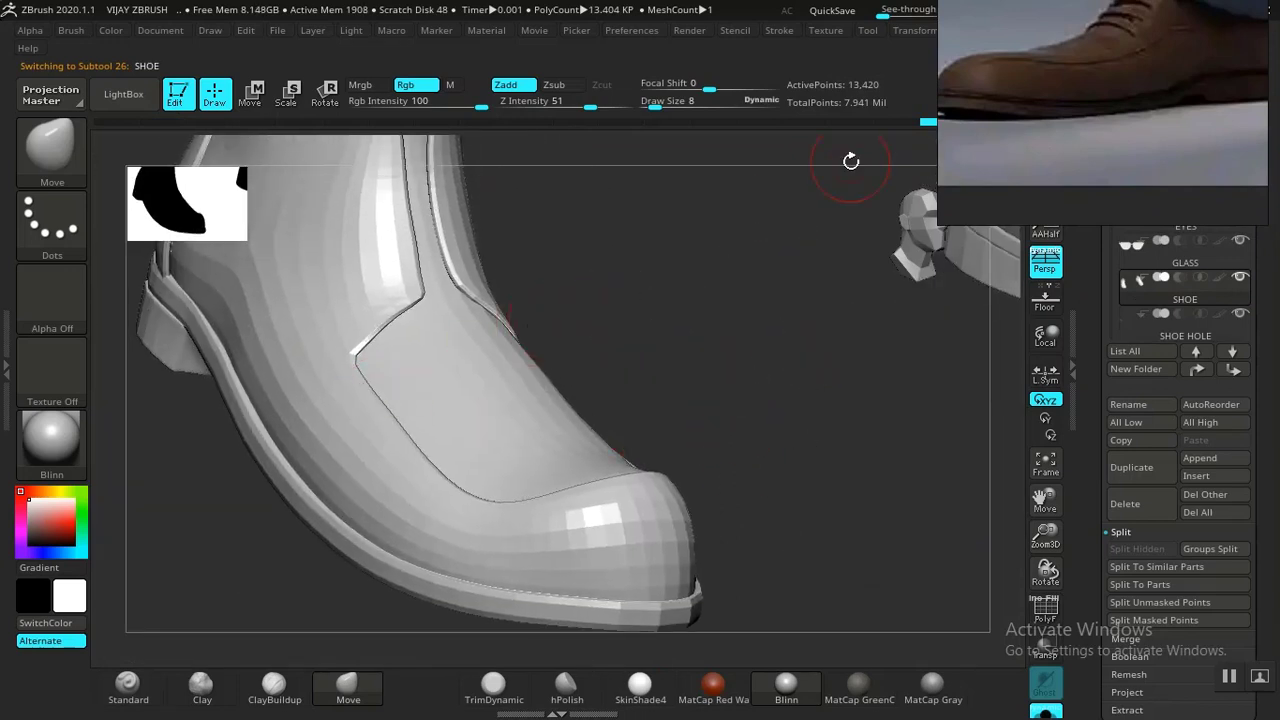
middle_drag(1108, 78, 1076, 154)
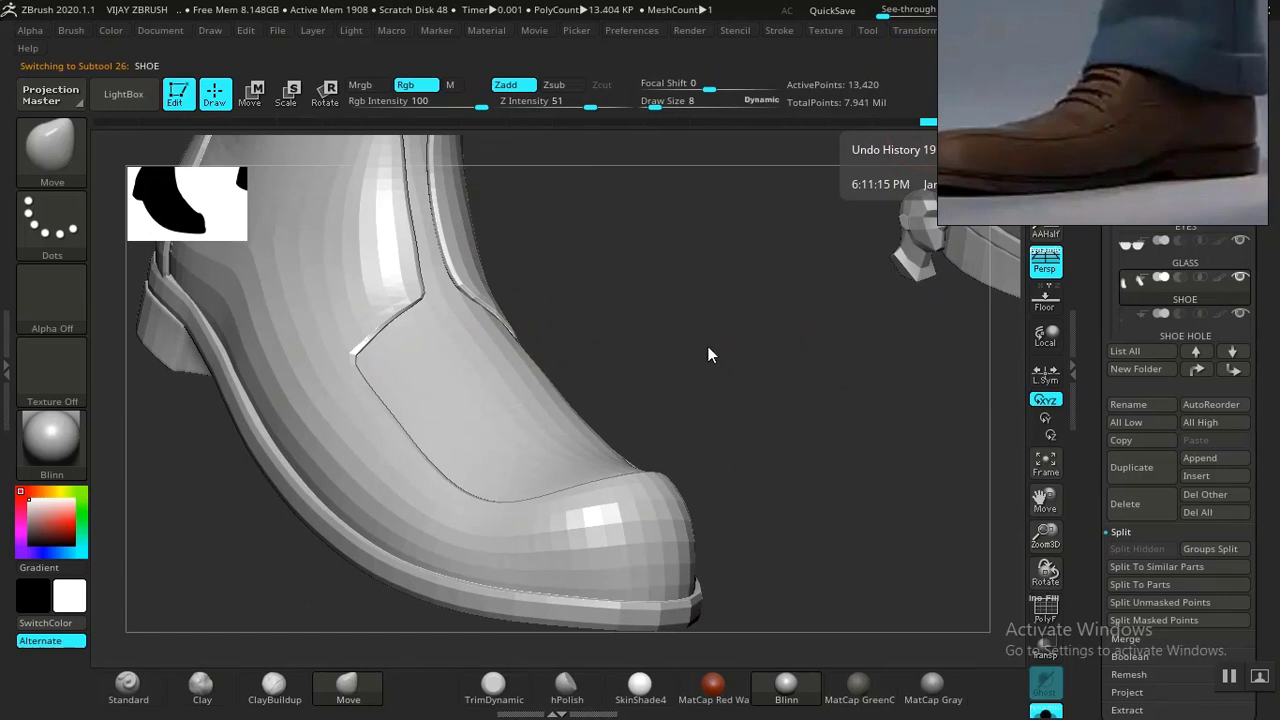
drag(708, 354, 363, 366)
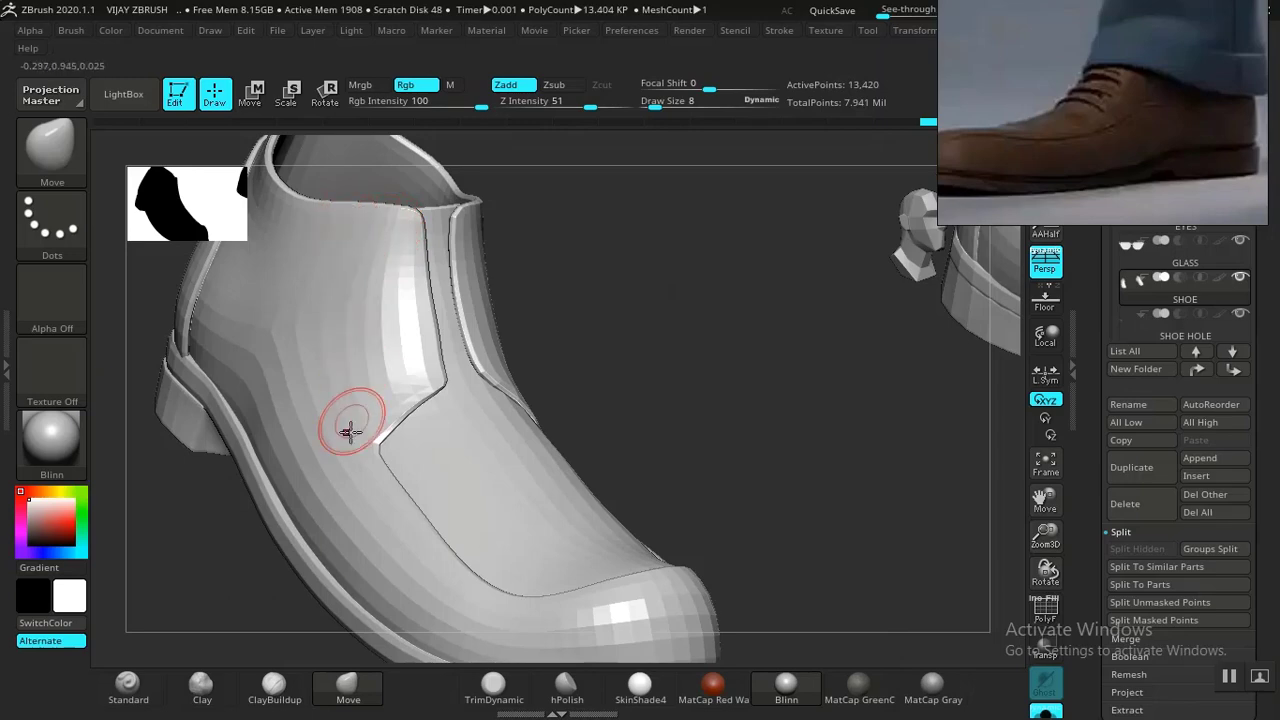
drag(768, 453, 400, 491)
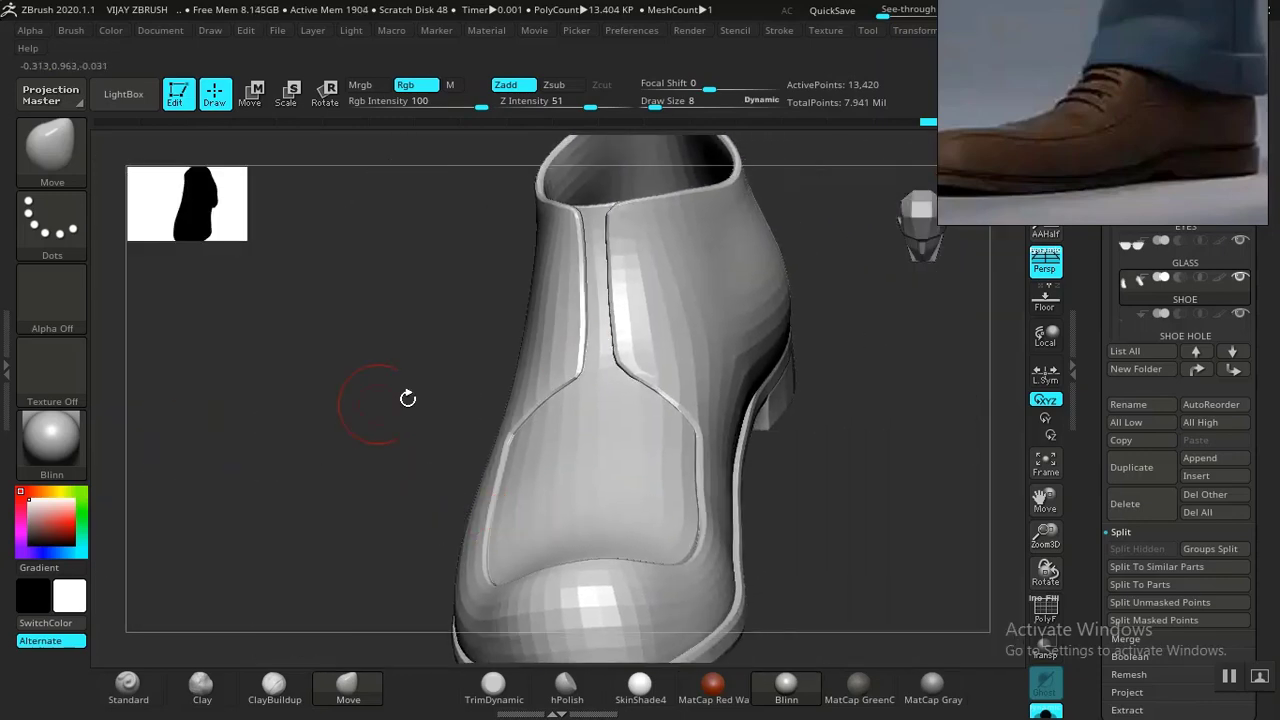
key(ctrl+d)
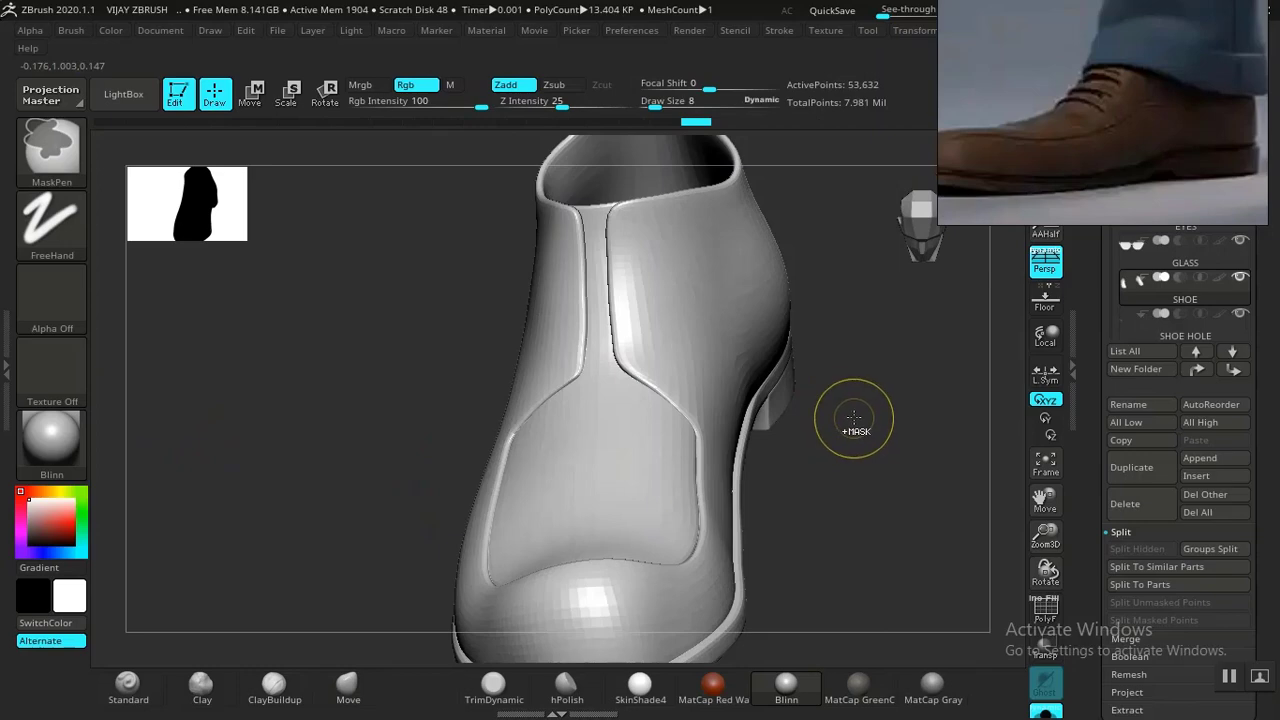
Step: Show the SHOE subtool's geometry settings and subdivide the mesh up to subdivision level 5
drag(1231, 151, 862, 176)
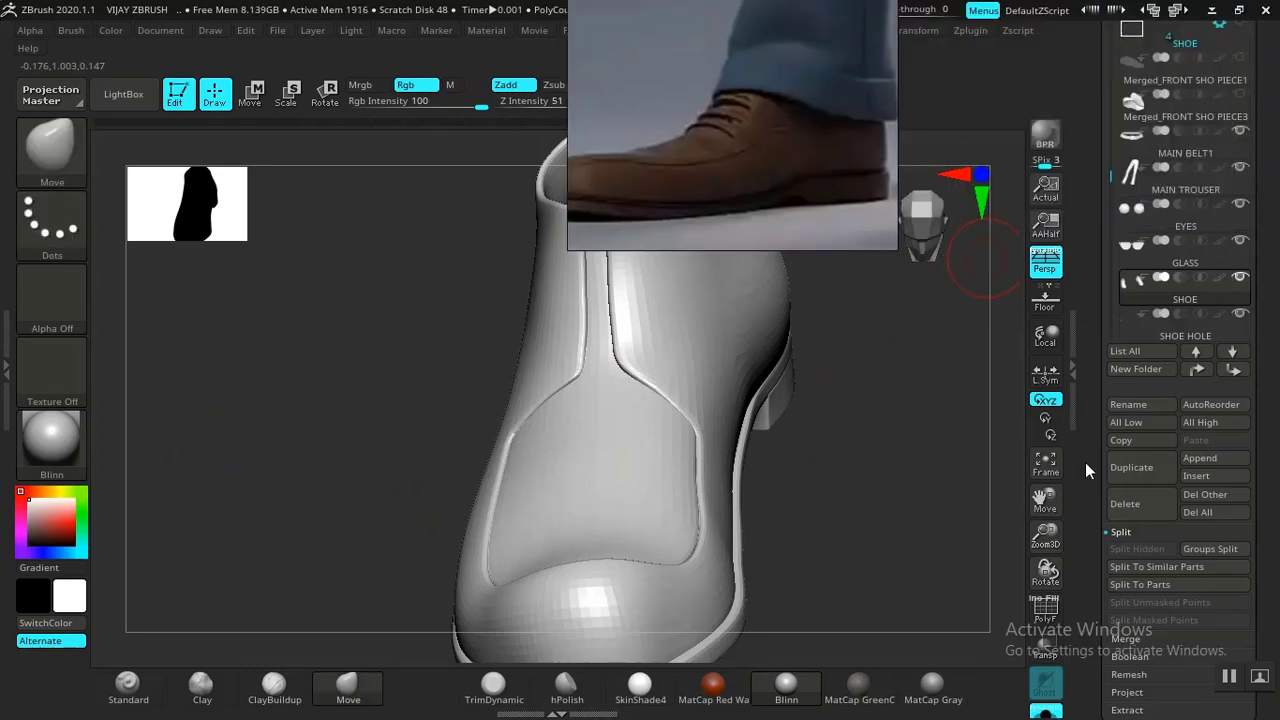
drag(1085, 464, 1080, 354)
click(1139, 467)
drag(1097, 410, 1096, 524)
drag(1086, 297, 1085, 393)
drag(784, 212, 197, 65)
mouse_move(892, 338)
mouse_down()
mouse_move(766, 371)
mouse_move(780, 360)
mouse_move(774, 380)
mouse_up()
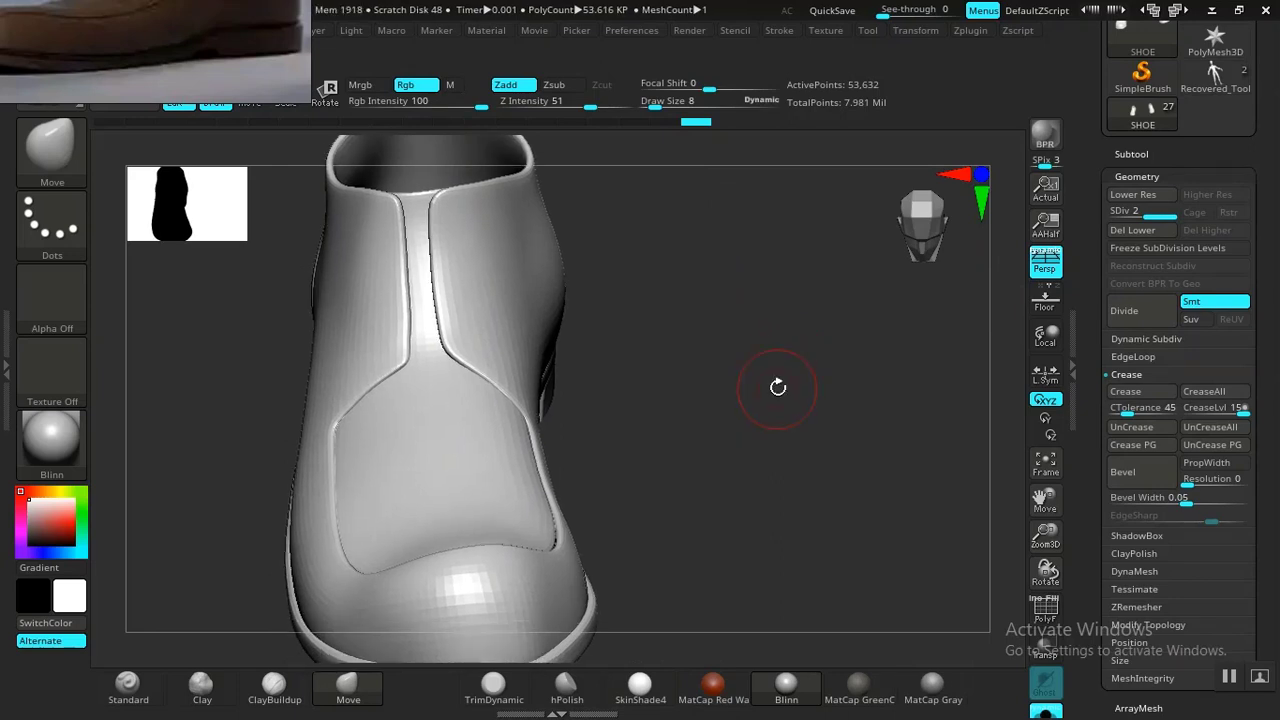
key(ctrl+d)
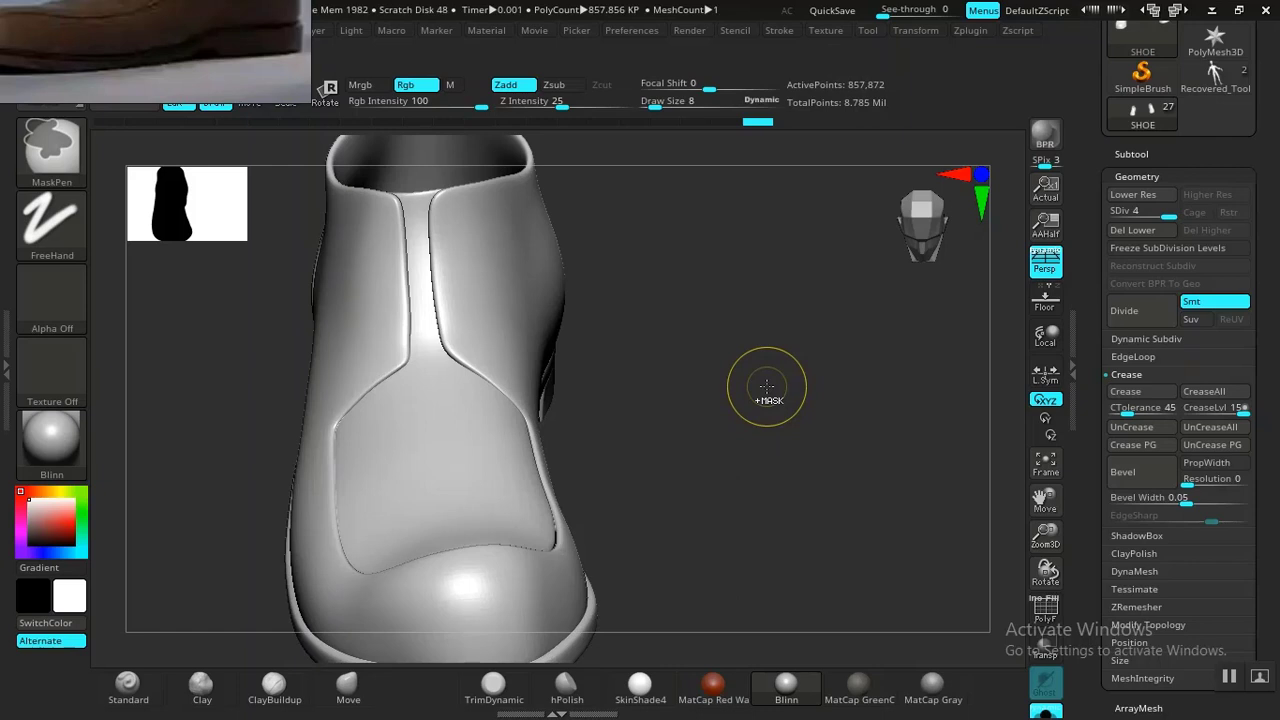
key(ctrl+d)
Step: Open the ZBrush Seam Brushes folder in the LightBox brush library
alt+drag(735, 355, 355, 207)
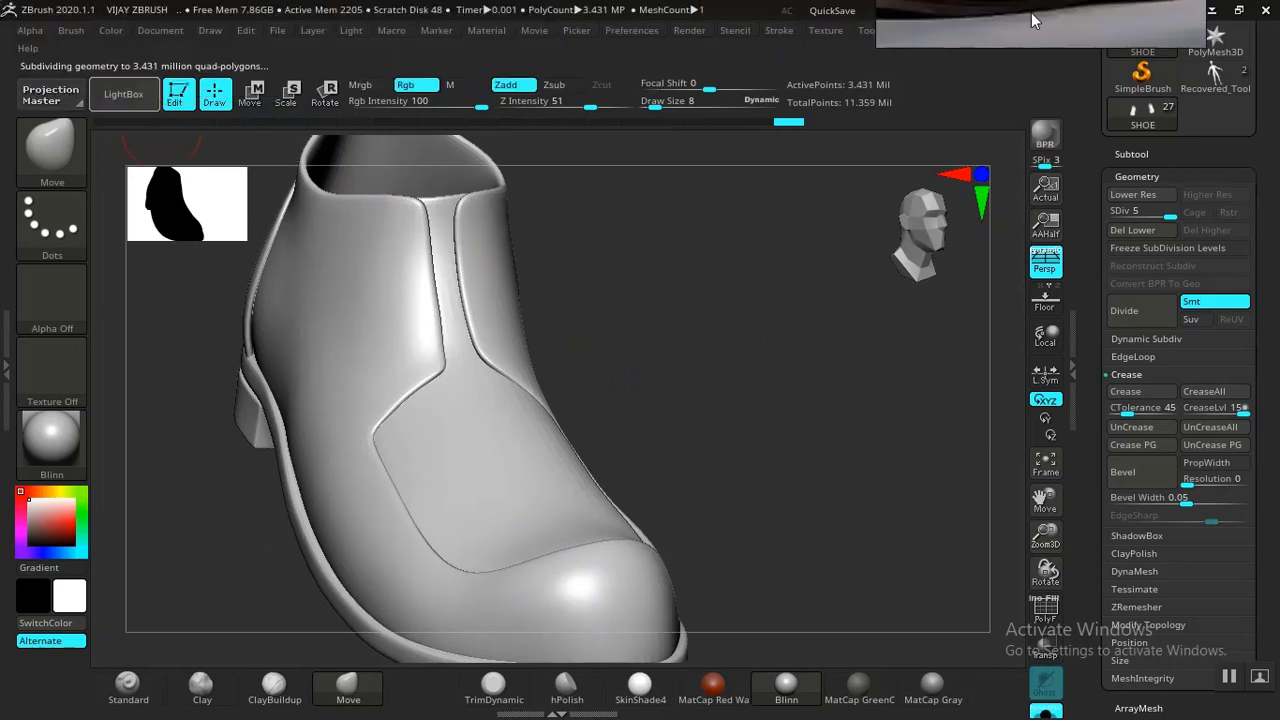
drag(651, 323, 665, 347)
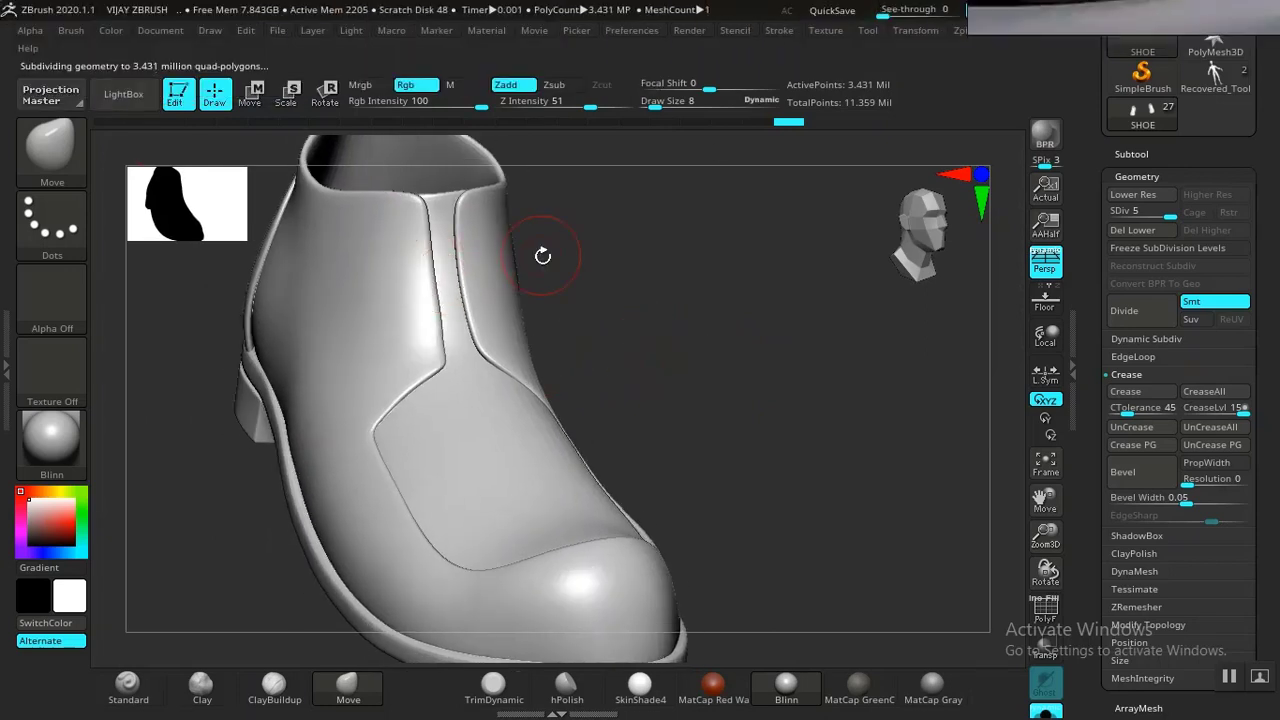
drag(543, 256, 329, 277)
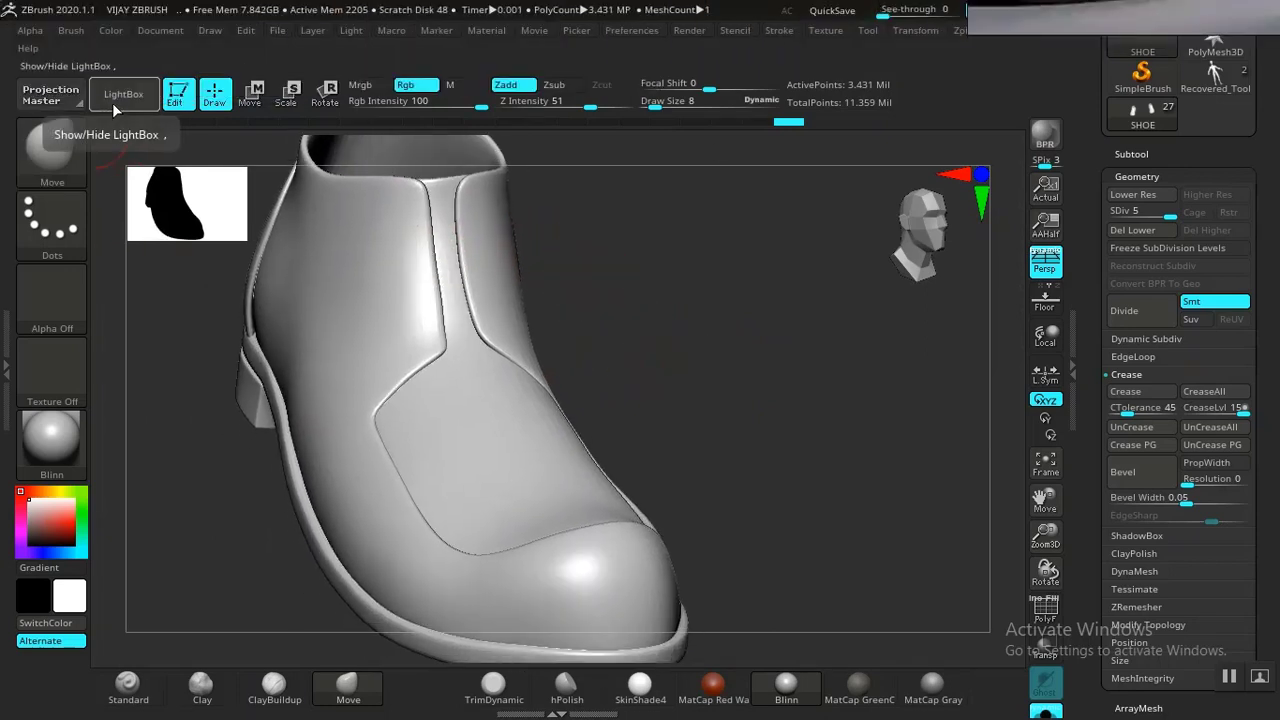
click(118, 96)
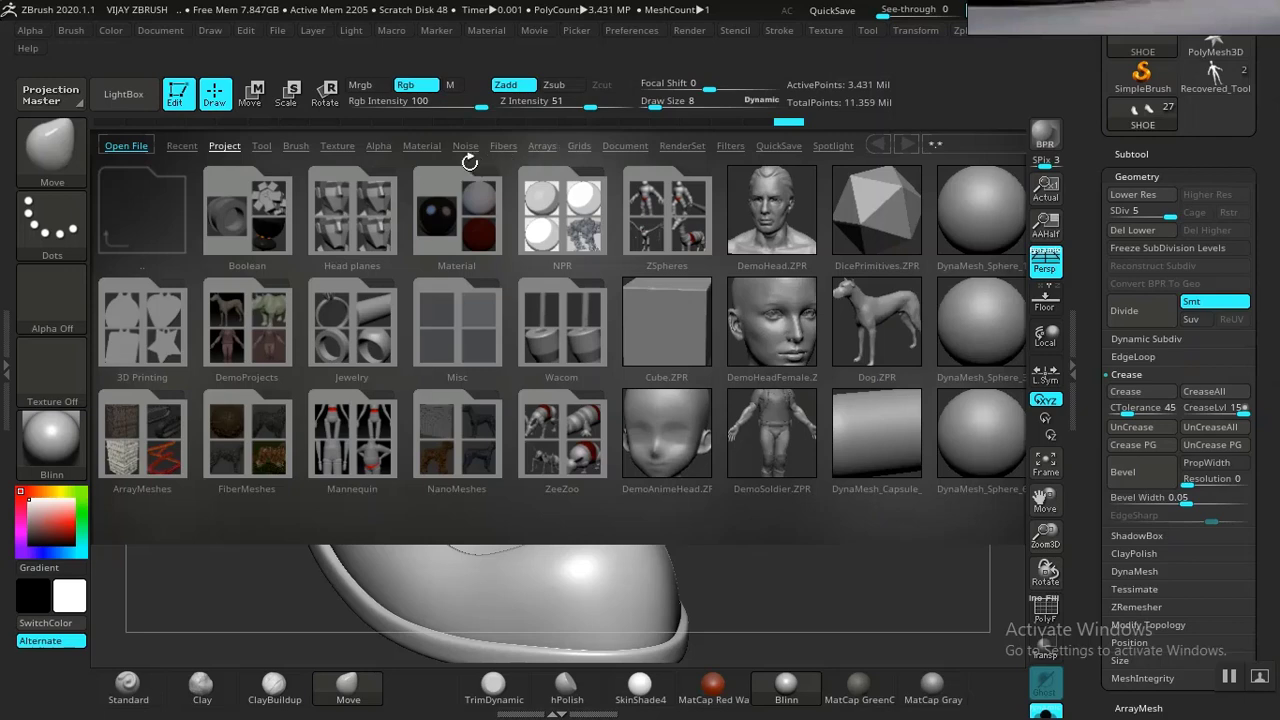
click(300, 148)
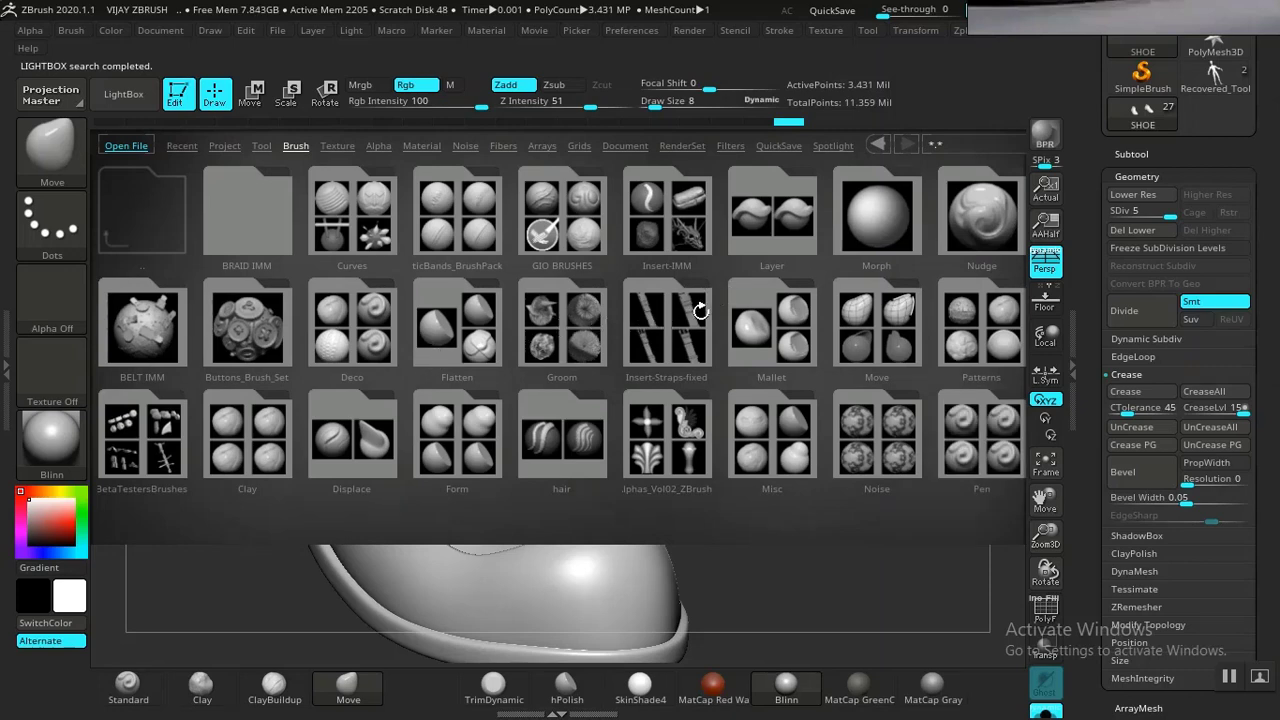
click(767, 313)
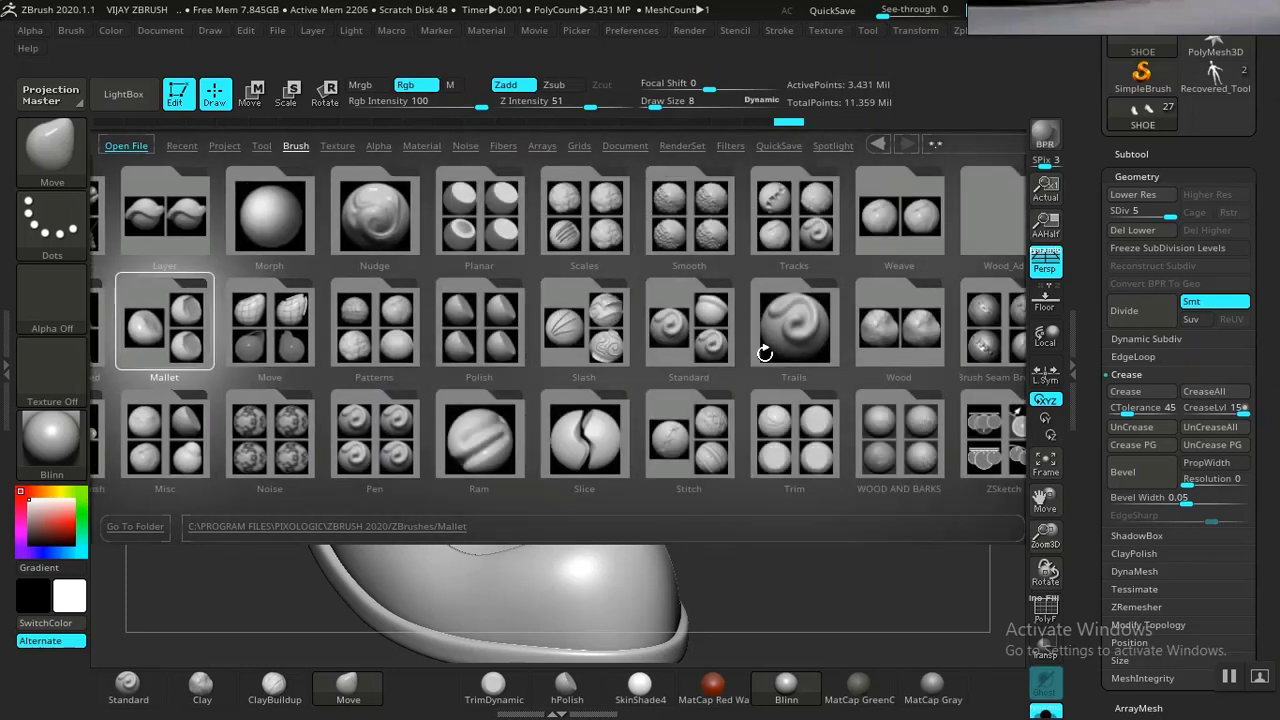
click(764, 353)
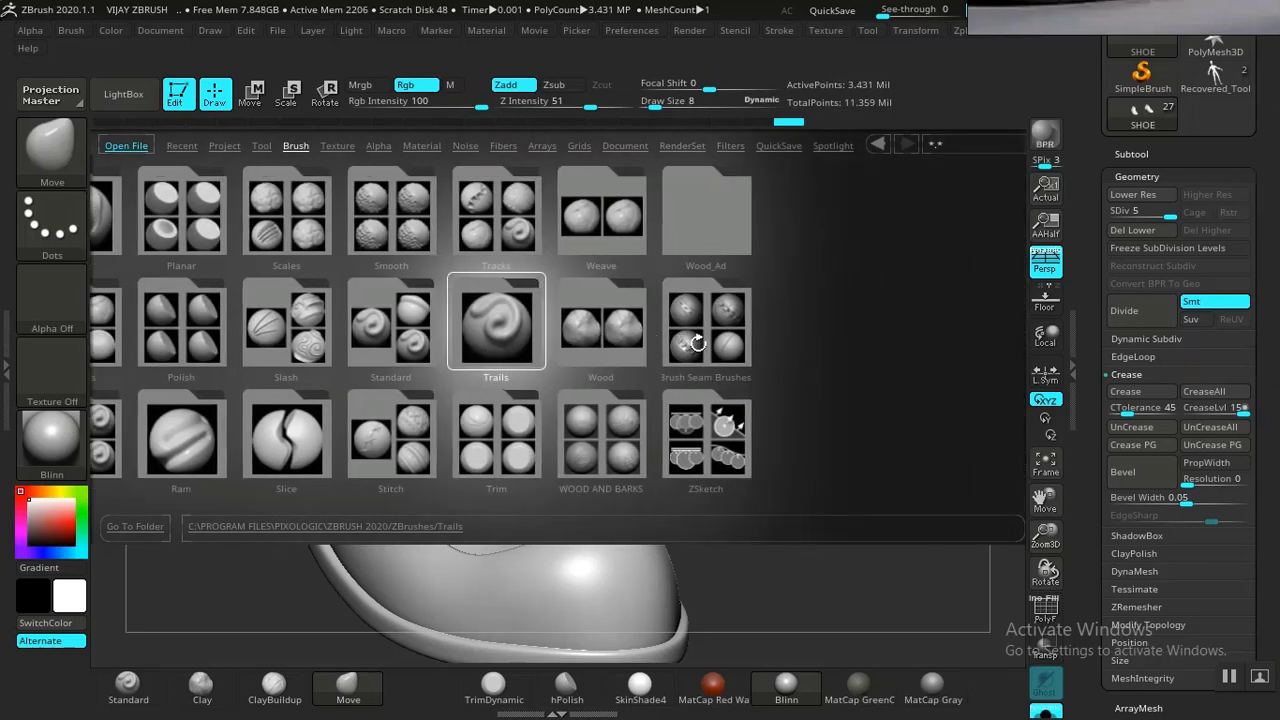
double_click(697, 343)
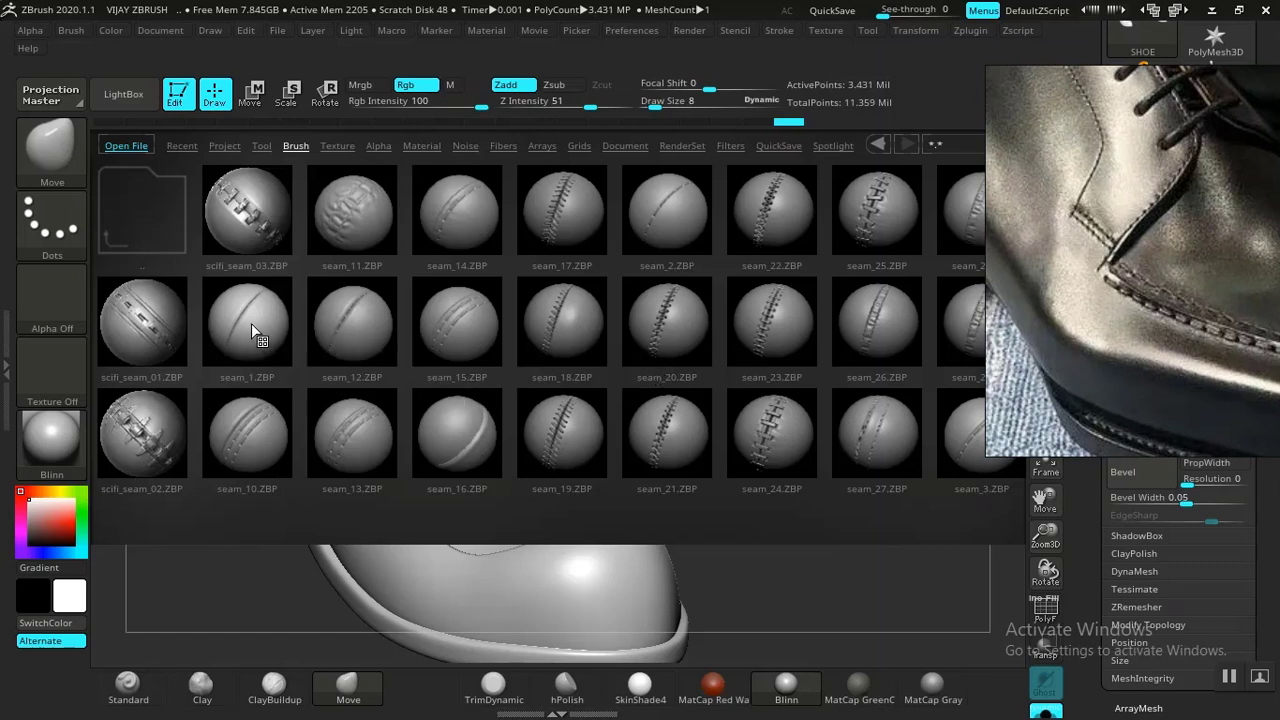
Step: Compare the seam brushes with the stitching in the reference photo and load the seam_1 brush
drag(447, 328, 232, 330)
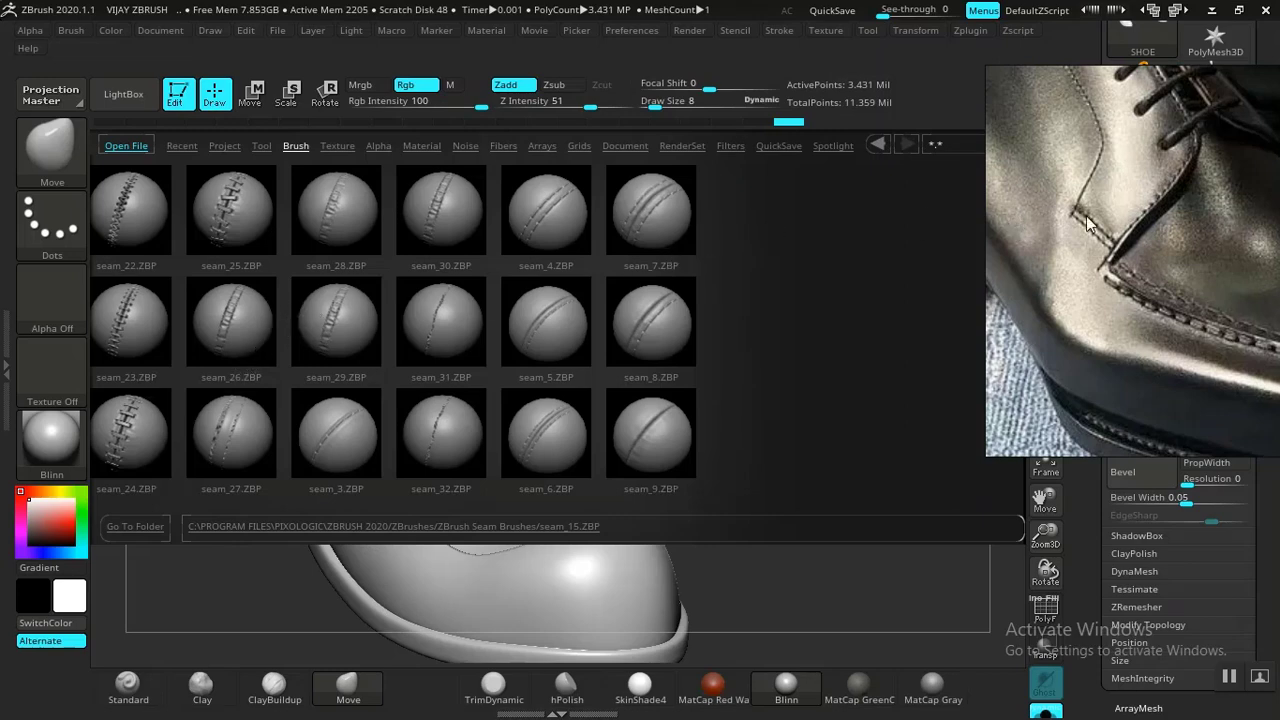
click(417, 321)
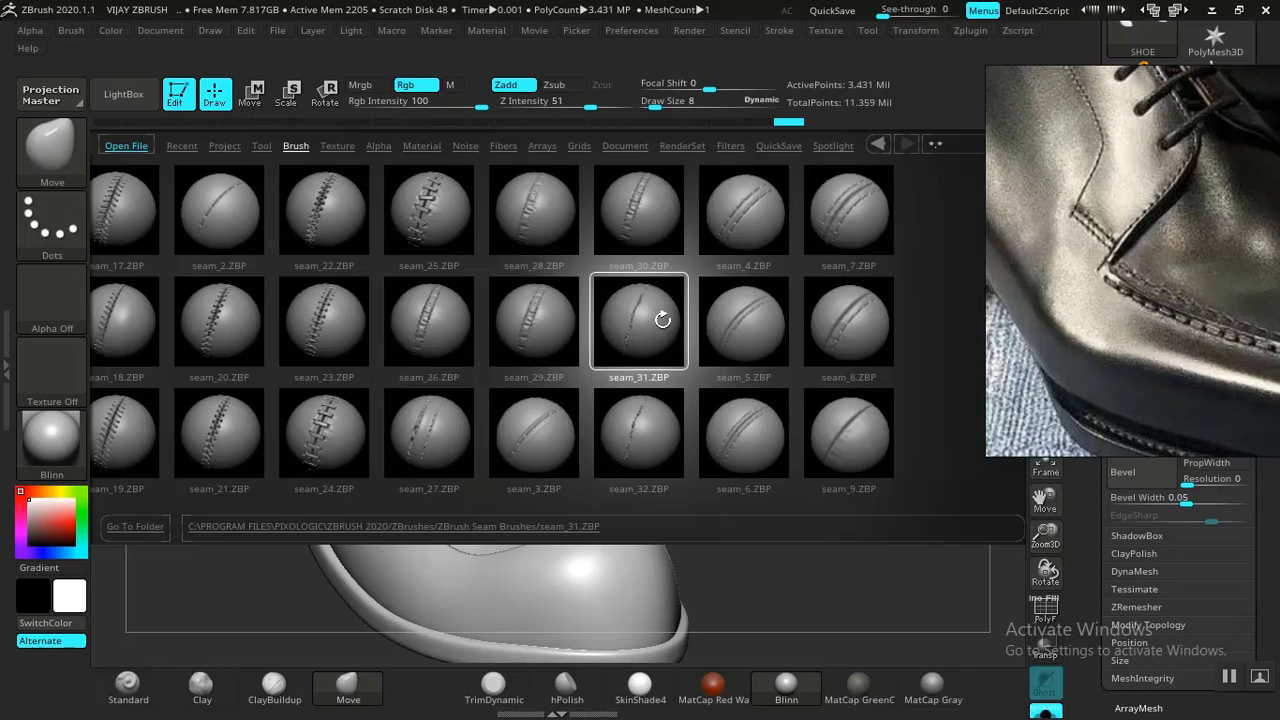
drag(663, 319, 680, 337)
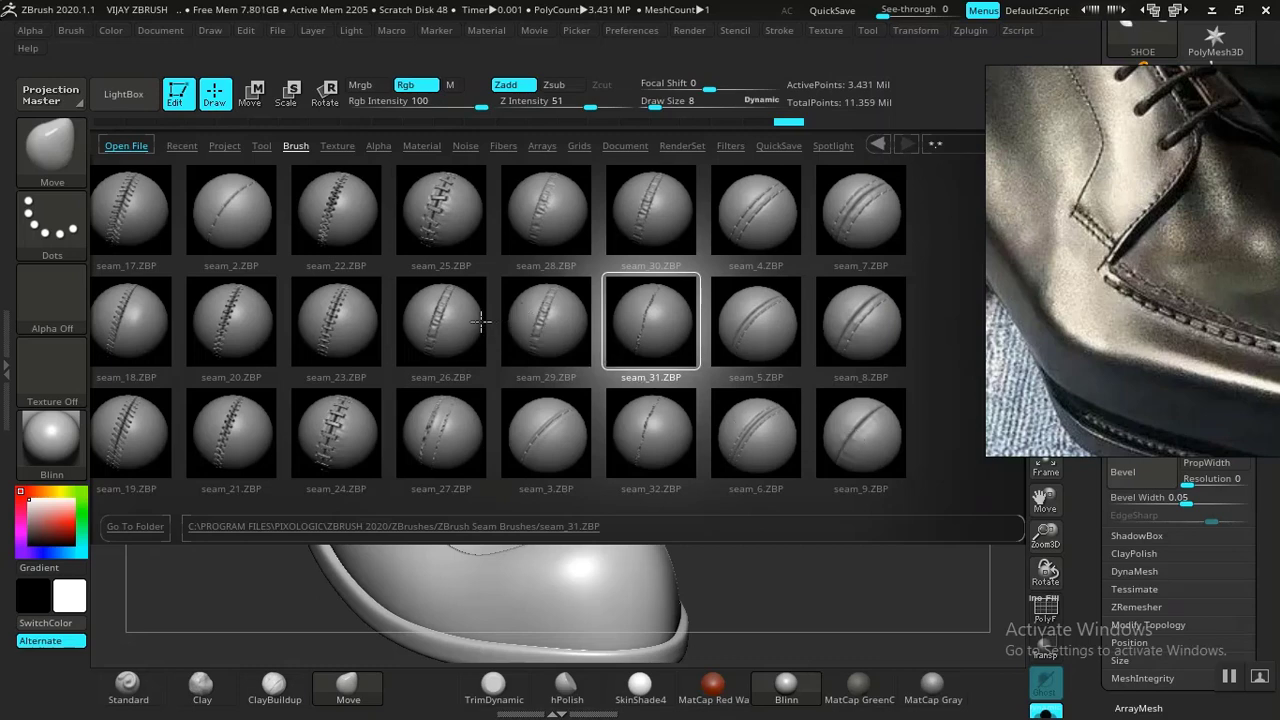
click(412, 300)
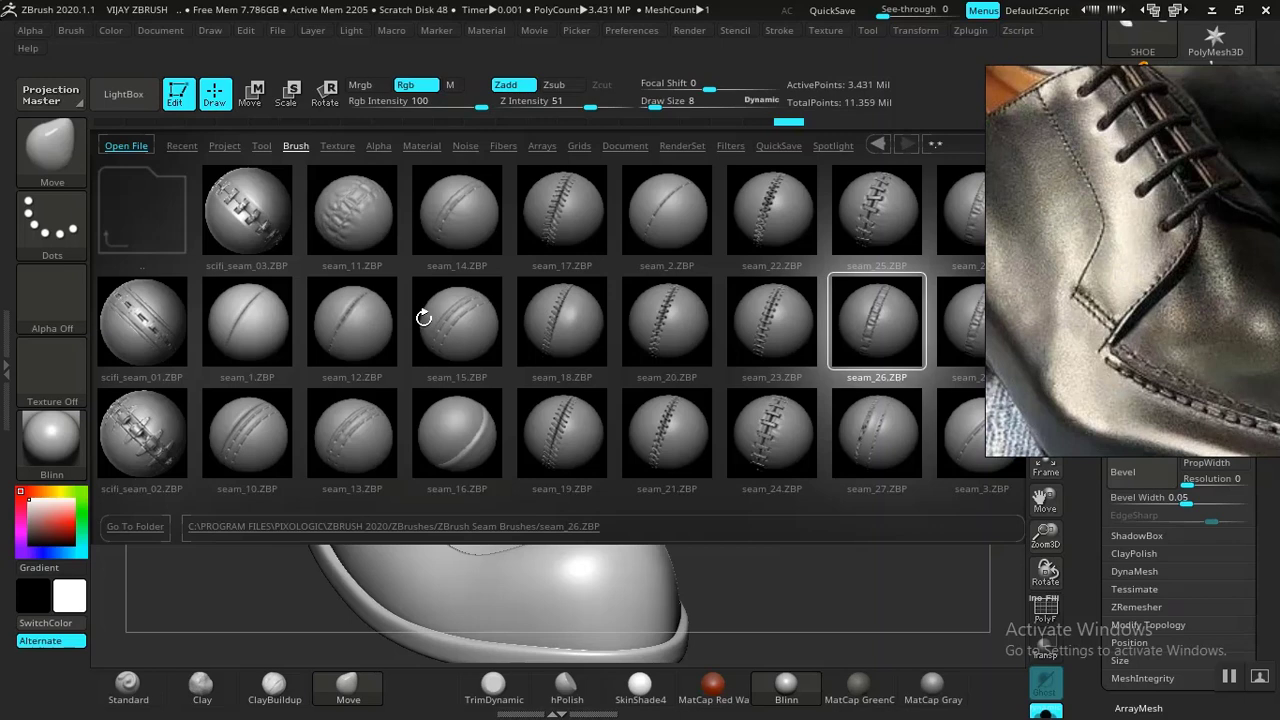
drag(245, 327, 160, 329)
drag(356, 337, 430, 337)
double_click(249, 329)
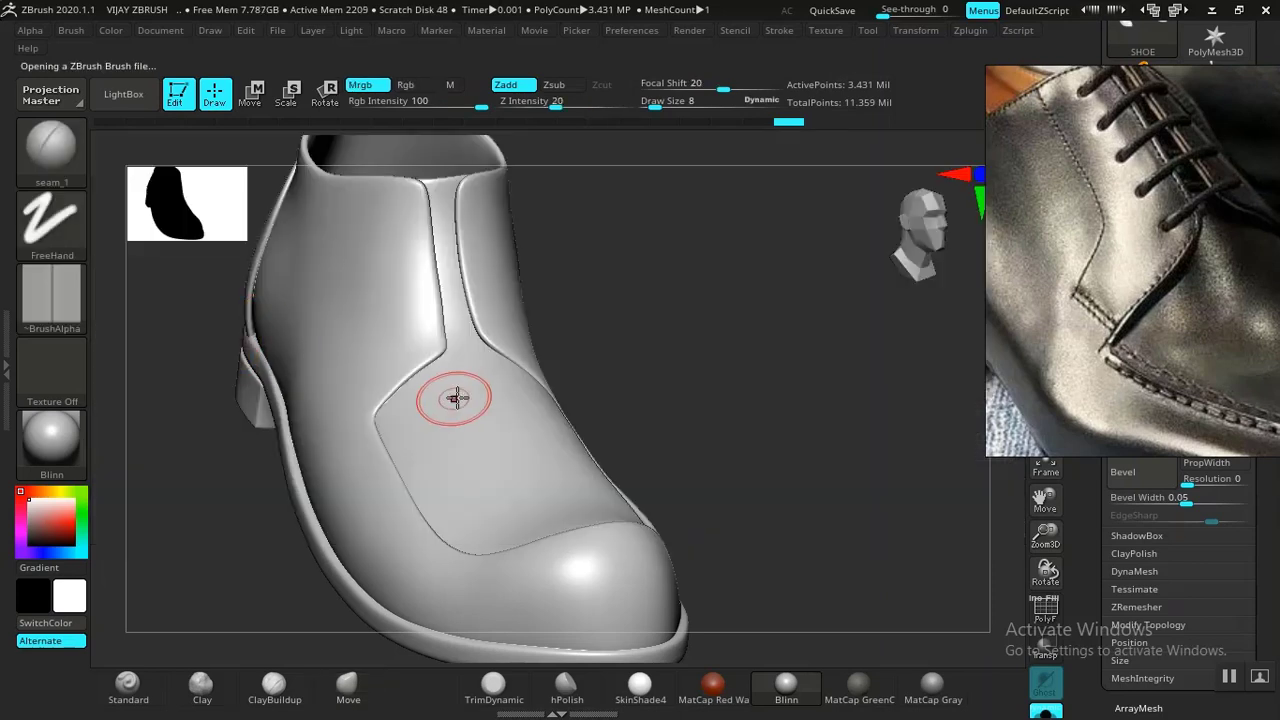
Step: Isolate the upper leather polygroup of the shoes, hiding the soles and the inset front panels
alt+drag(721, 423, 719, 314)
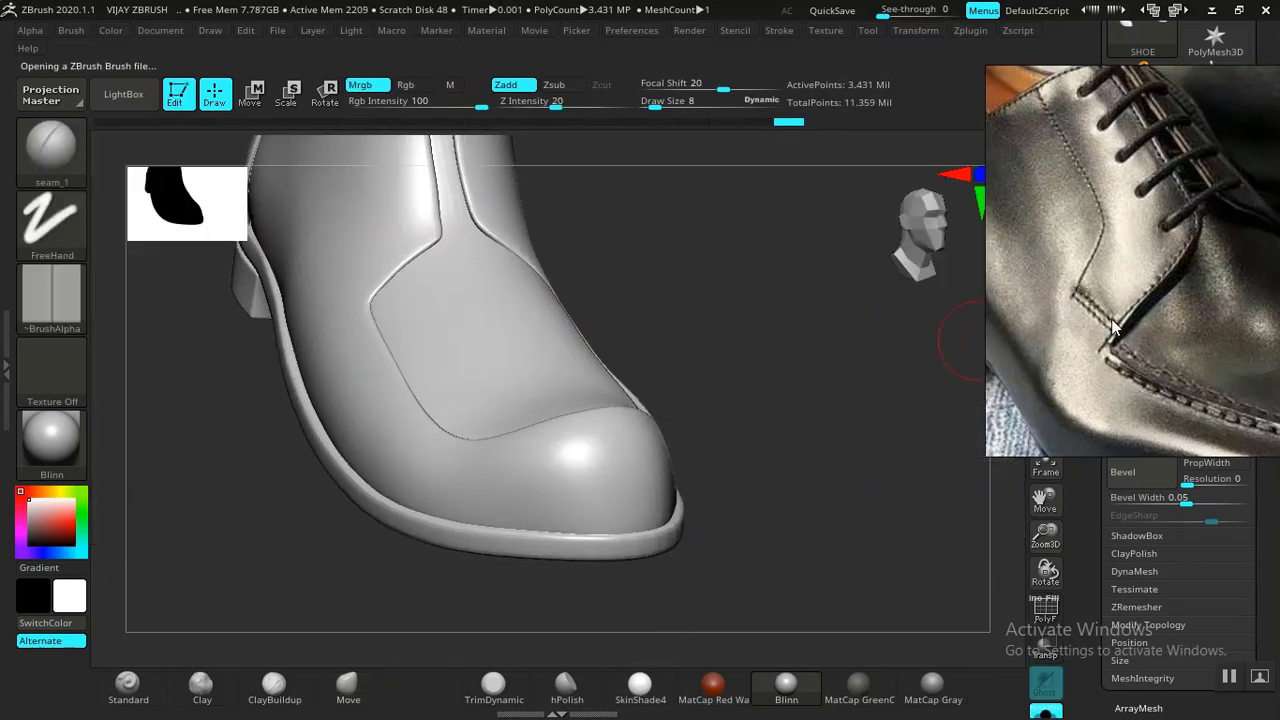
middle_drag(1120, 342, 1062, 218)
mouse_move(797, 351)
mouse_down()
mouse_move(800, 363)
mouse_move(714, 420)
mouse_move(820, 383)
mouse_move(803, 410)
mouse_move(519, 467)
mouse_up()
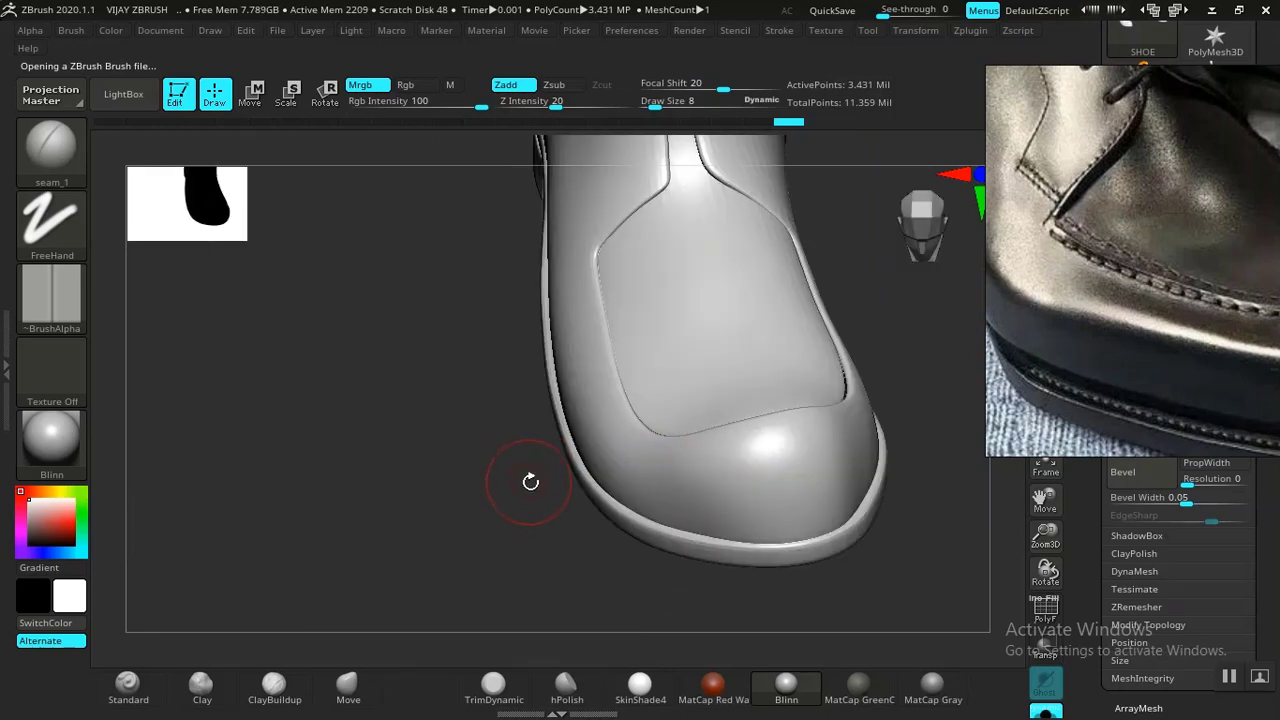
alt+drag(448, 507, 431, 461)
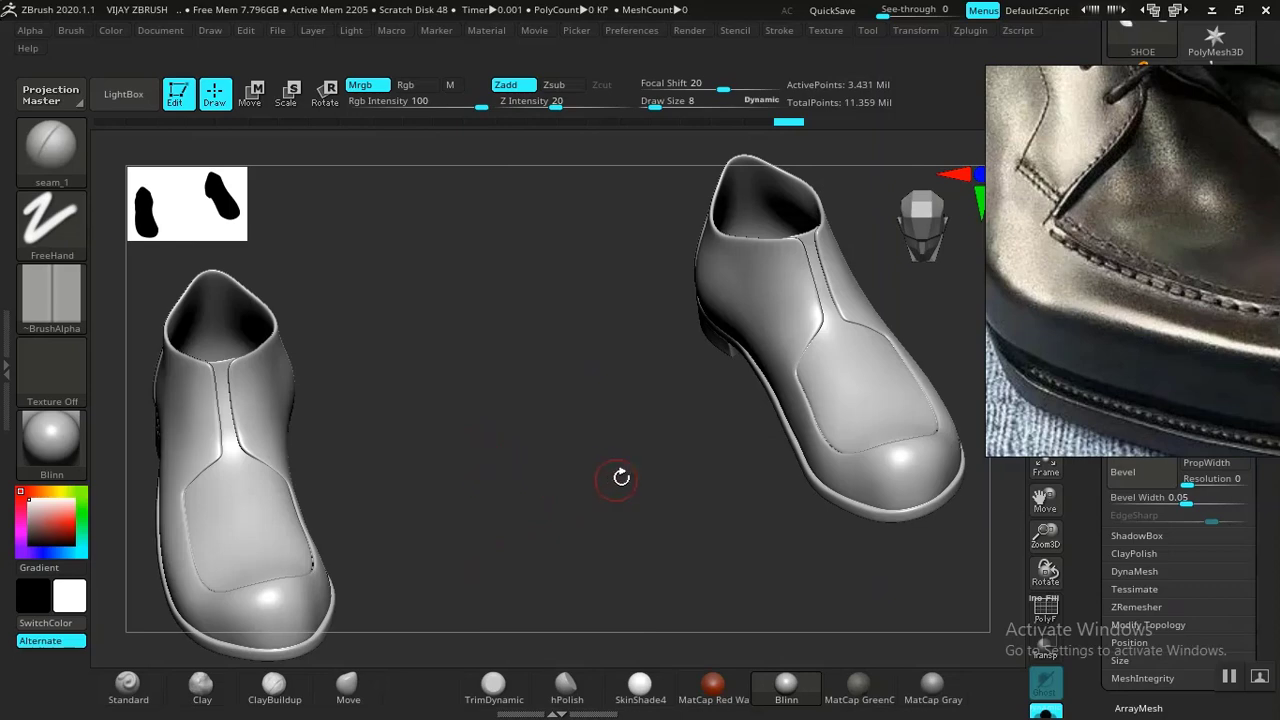
alt+drag(523, 514, 626, 497)
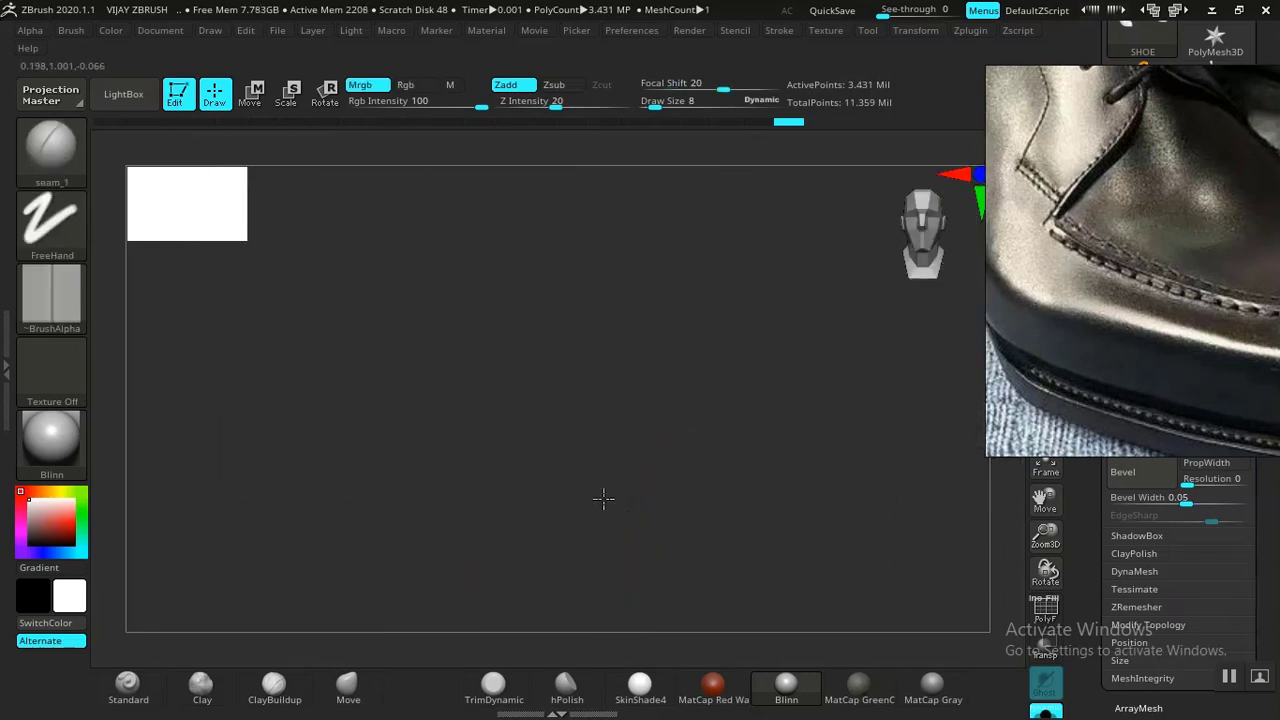
mouse_move(665, 281)
mouse_down()
mouse_move(651, 269)
mouse_move(646, 443)
mouse_move(677, 520)
mouse_move(646, 457)
mouse_move(714, 491)
mouse_move(491, 537)
mouse_up()
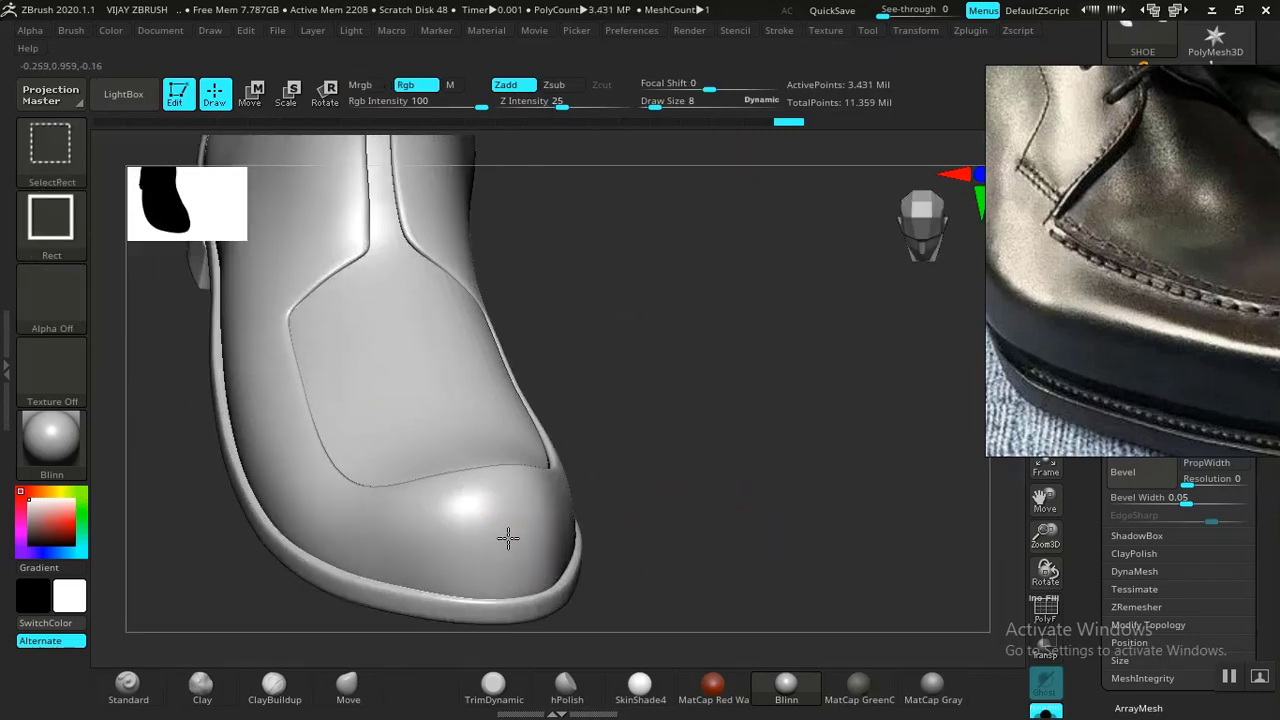
ctrl+shift+click(506, 538)
key(f)
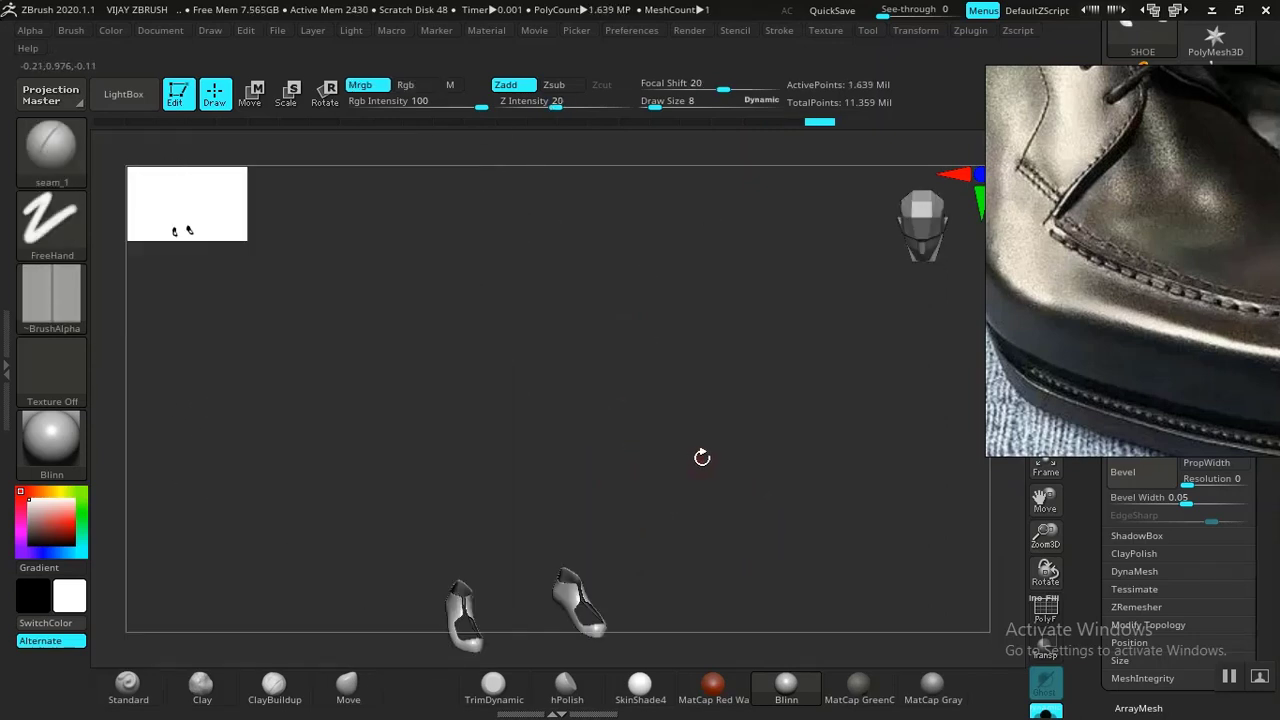
key(f)
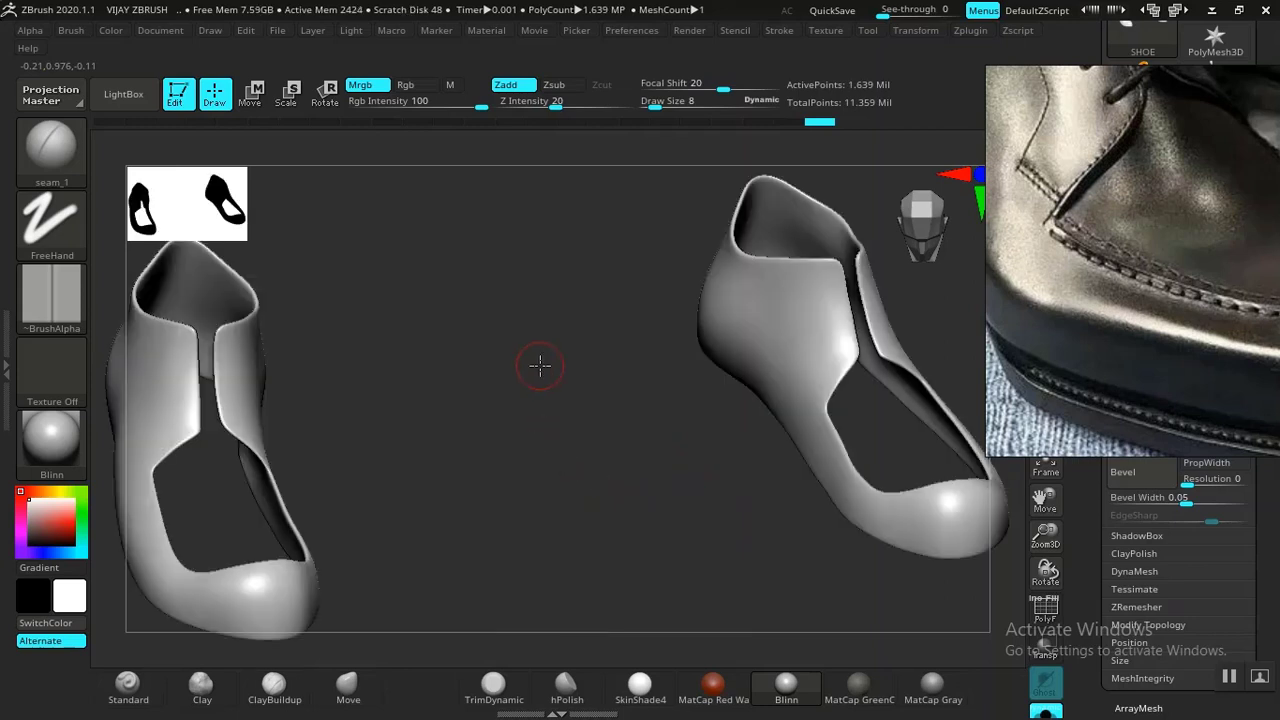
key(f)
Step: Carve a seam groove with the seam_1 brush along the side and toe edge of the shoe's front opening
alt+drag(554, 382, 745, 168)
alt+drag(597, 431, 689, 317)
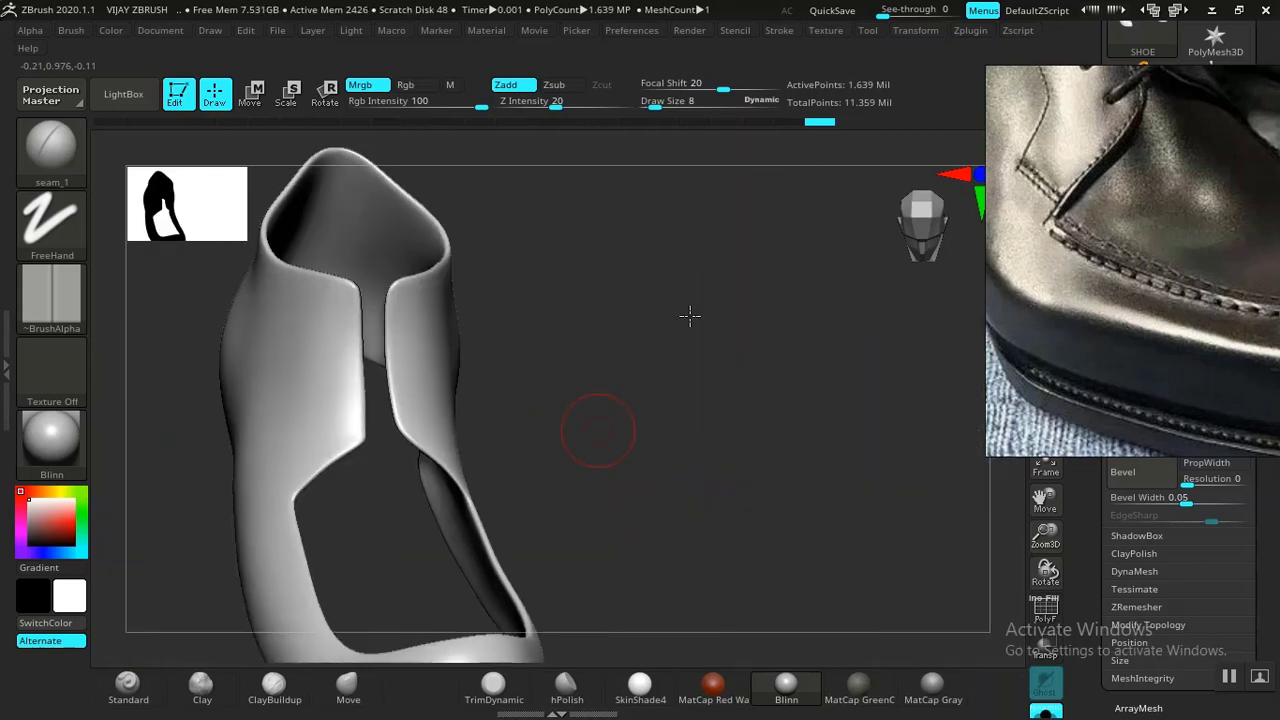
alt+drag(673, 525, 517, 471)
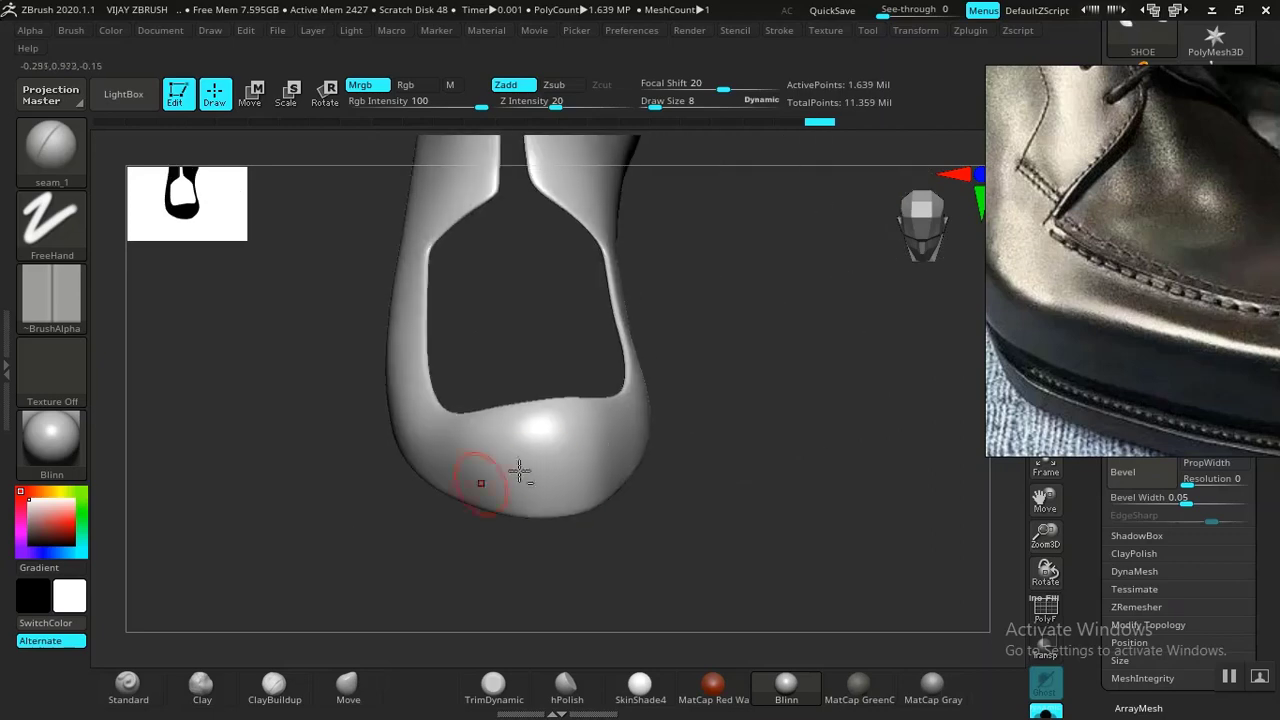
mouse_move(741, 392)
mouse_down()
mouse_move(831, 309)
mouse_move(614, 397)
mouse_move(774, 320)
mouse_move(783, 429)
mouse_move(574, 300)
mouse_move(629, 337)
mouse_move(661, 389)
mouse_move(850, 152)
mouse_move(830, 132)
mouse_move(731, 320)
mouse_move(633, 418)
mouse_move(697, 429)
mouse_move(663, 463)
mouse_move(557, 520)
mouse_move(480, 511)
mouse_move(401, 480)
mouse_up()
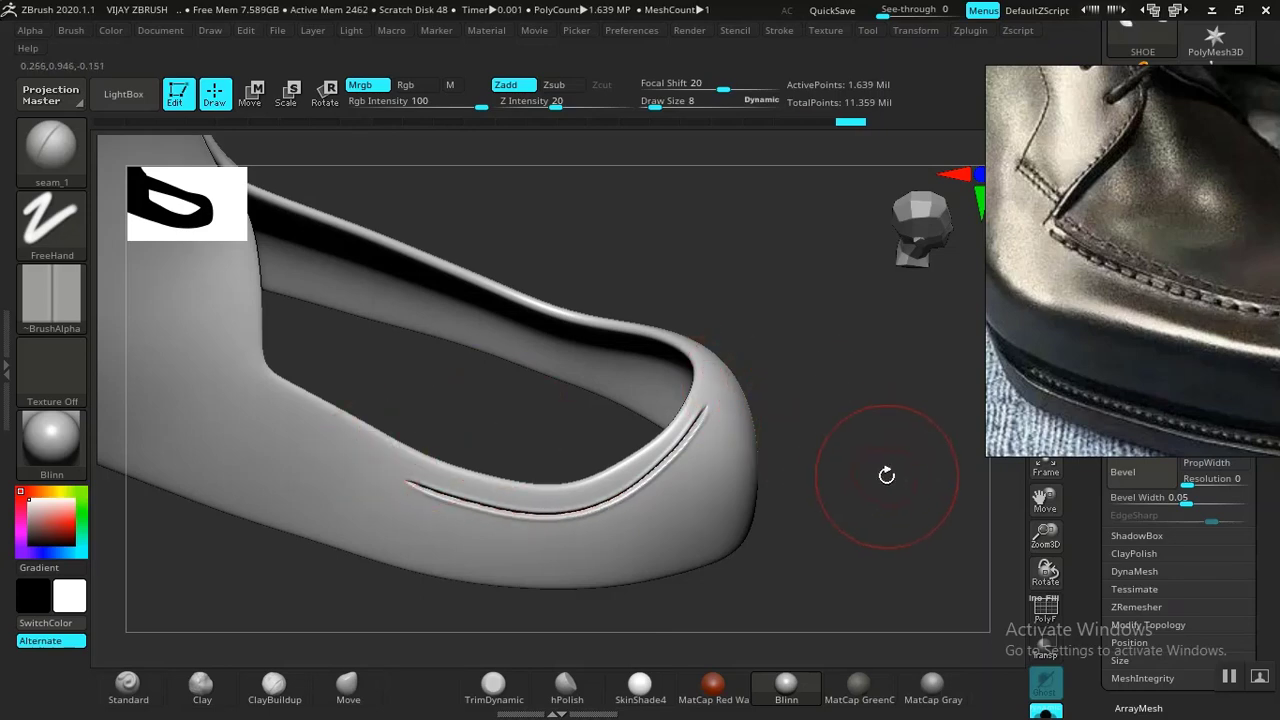
mouse_move(886, 474)
alt+mouse_down()
mouse_move(791, 324)
mouse_move(829, 414)
mouse_move(829, 451)
mouse_move(751, 516)
alt+mouse_up()
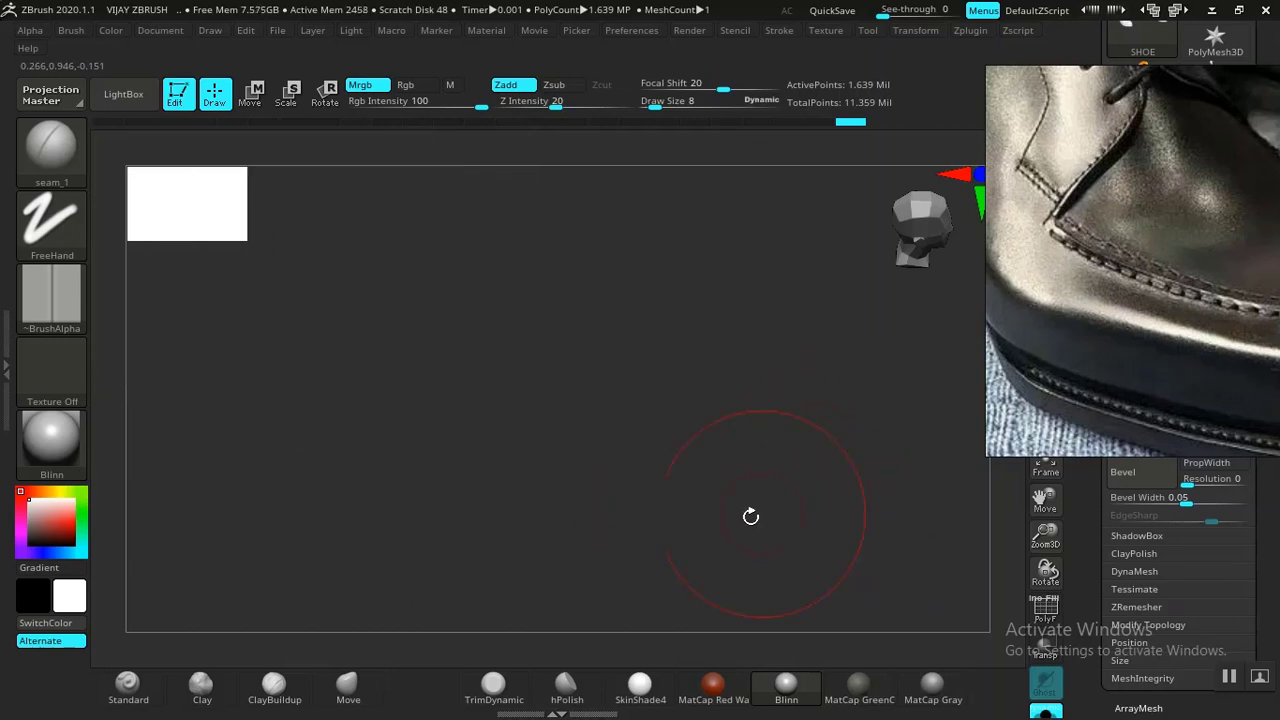
Step: Undo the seam groove carved along the shoe's front opening
mouse_move(705, 460)
mouse_down()
mouse_move(726, 351)
mouse_move(777, 237)
mouse_move(778, 337)
mouse_move(797, 277)
mouse_move(777, 294)
mouse_up()
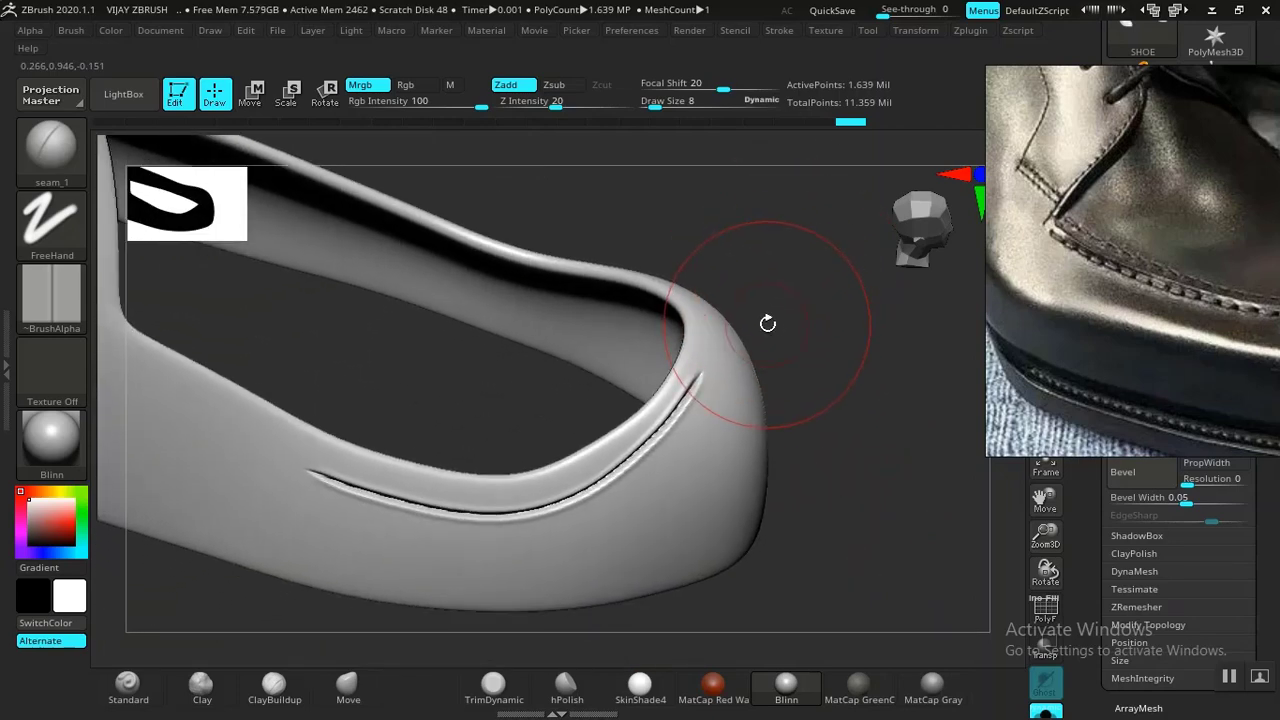
key(ctrl)
key(ctrl+z)
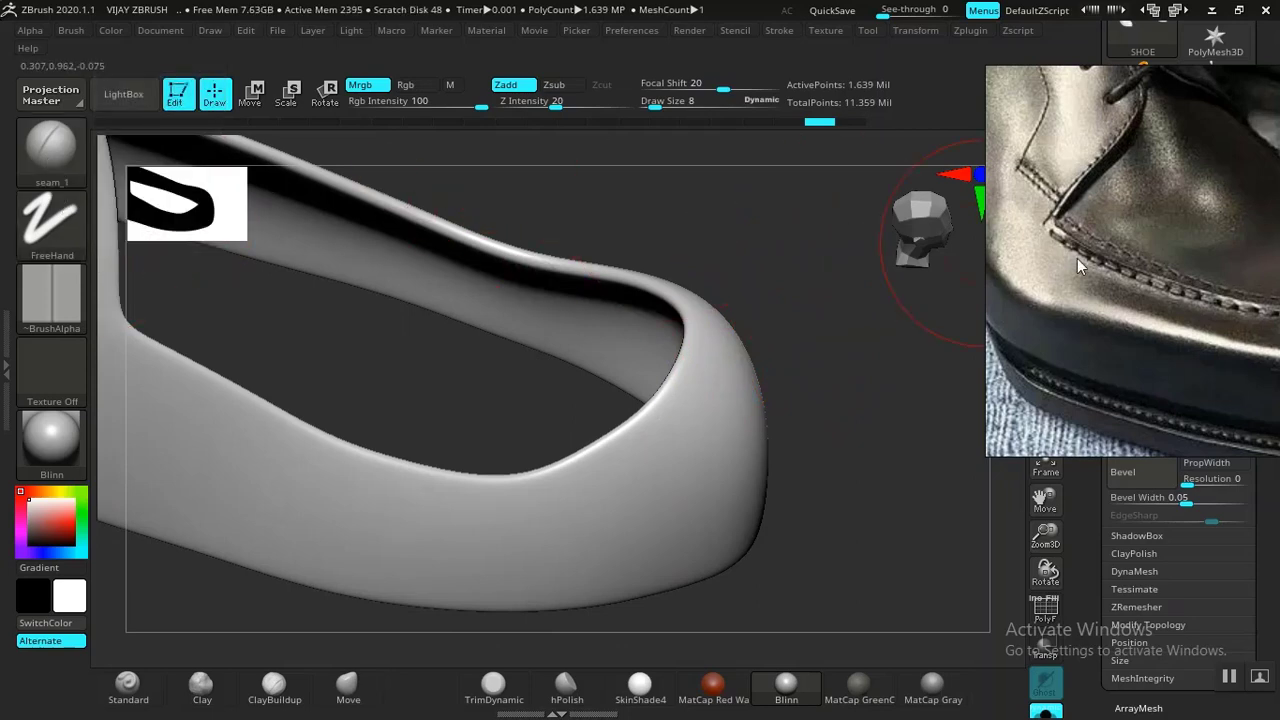
Step: Move the reference photo aside and unhide all parts of the shoes
drag(1077, 258, 753, 113)
alt+drag(905, 450, 891, 474)
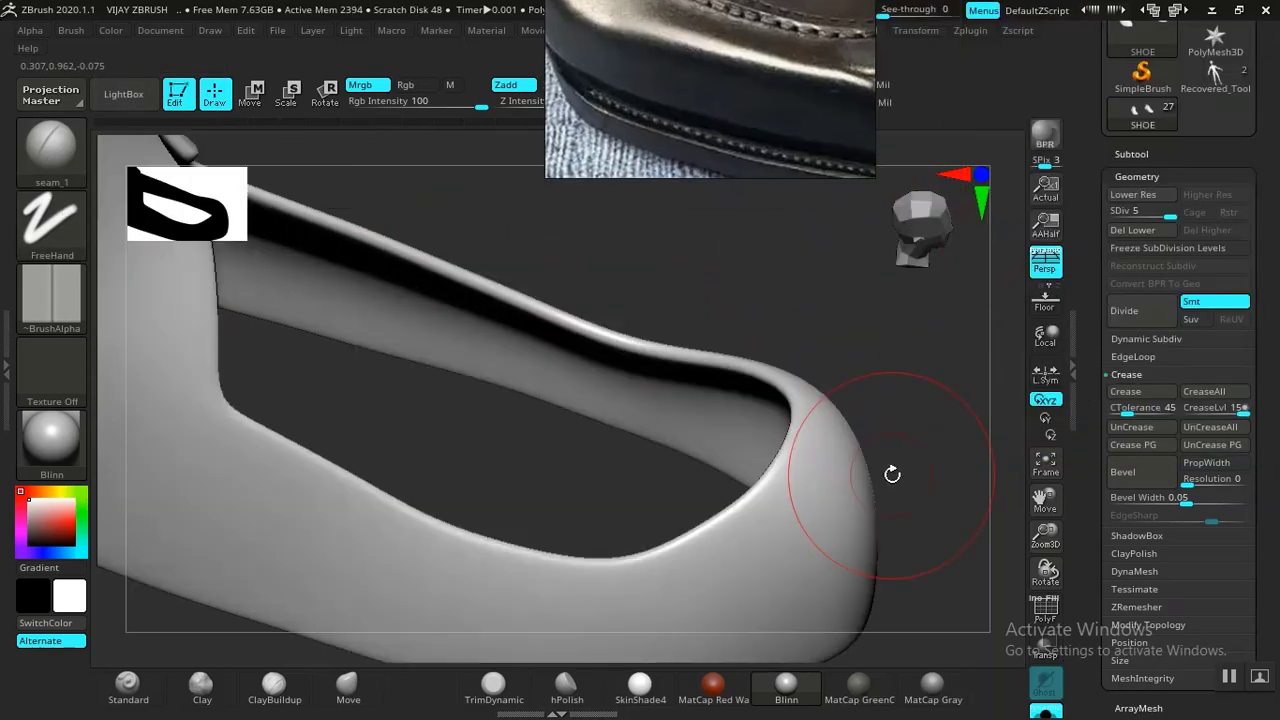
ctrl+shift+click(944, 408)
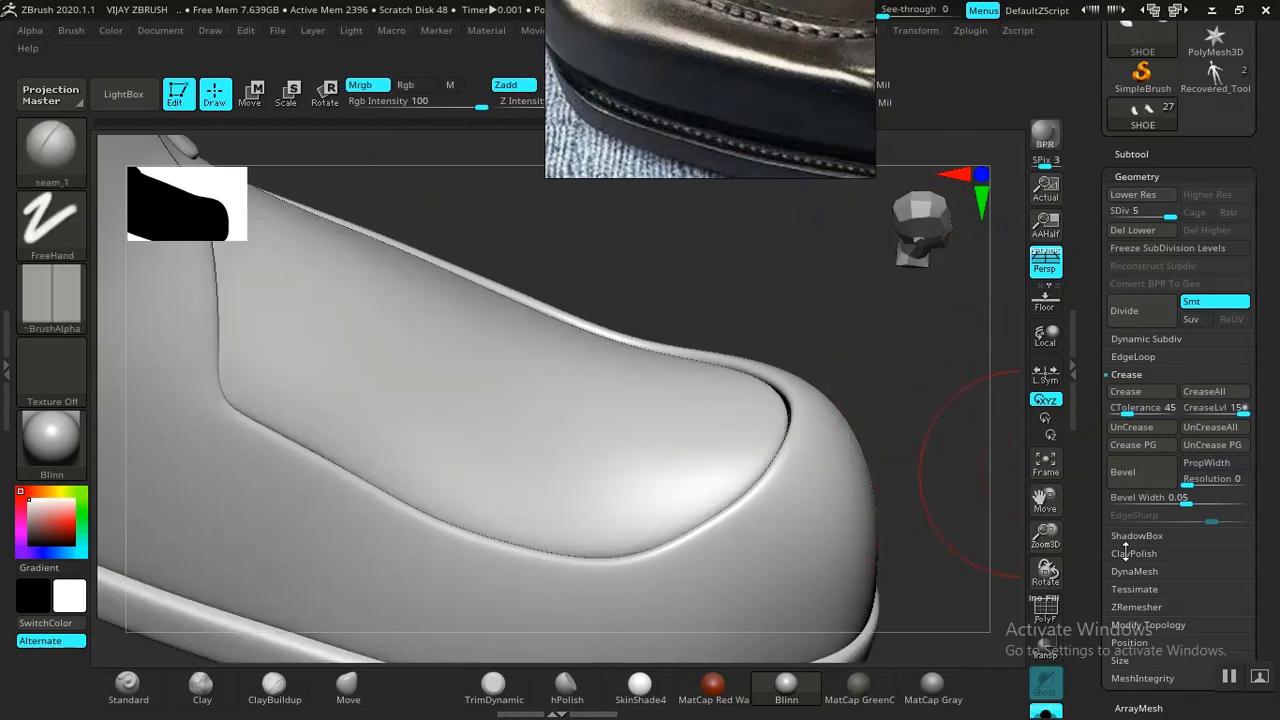
drag(1090, 605, 1087, 408)
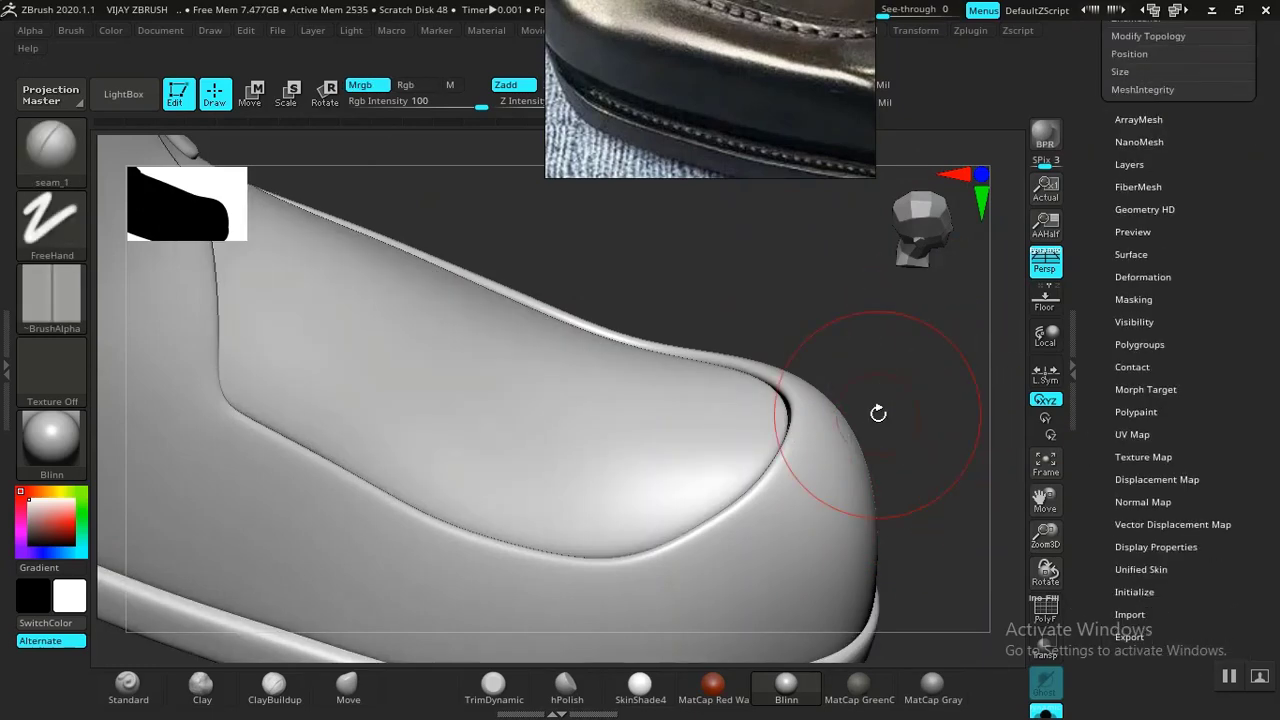
alt+drag(912, 397, 918, 436)
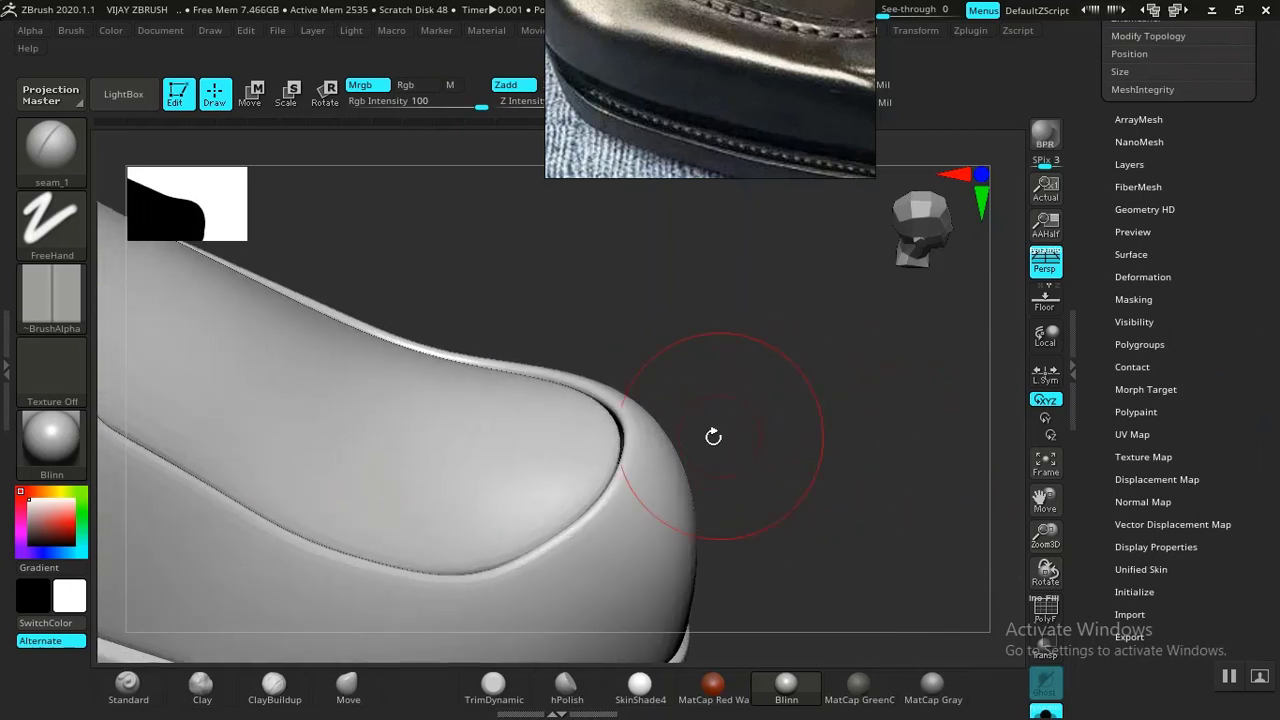
Step: Mask everything on the shoes except the inset front panels and drop two subdivision levels
ctrl+shift+click(532, 460)
ctrl+shift+click(770, 433)
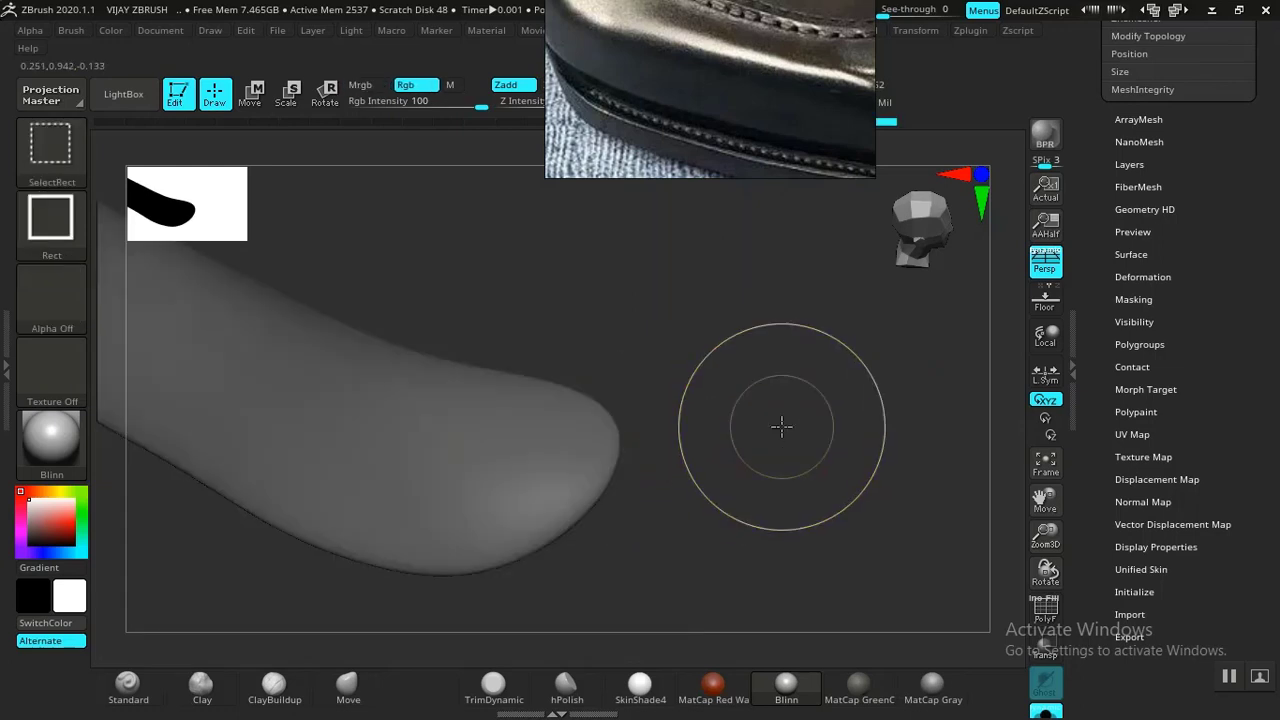
ctrl+click(782, 412)
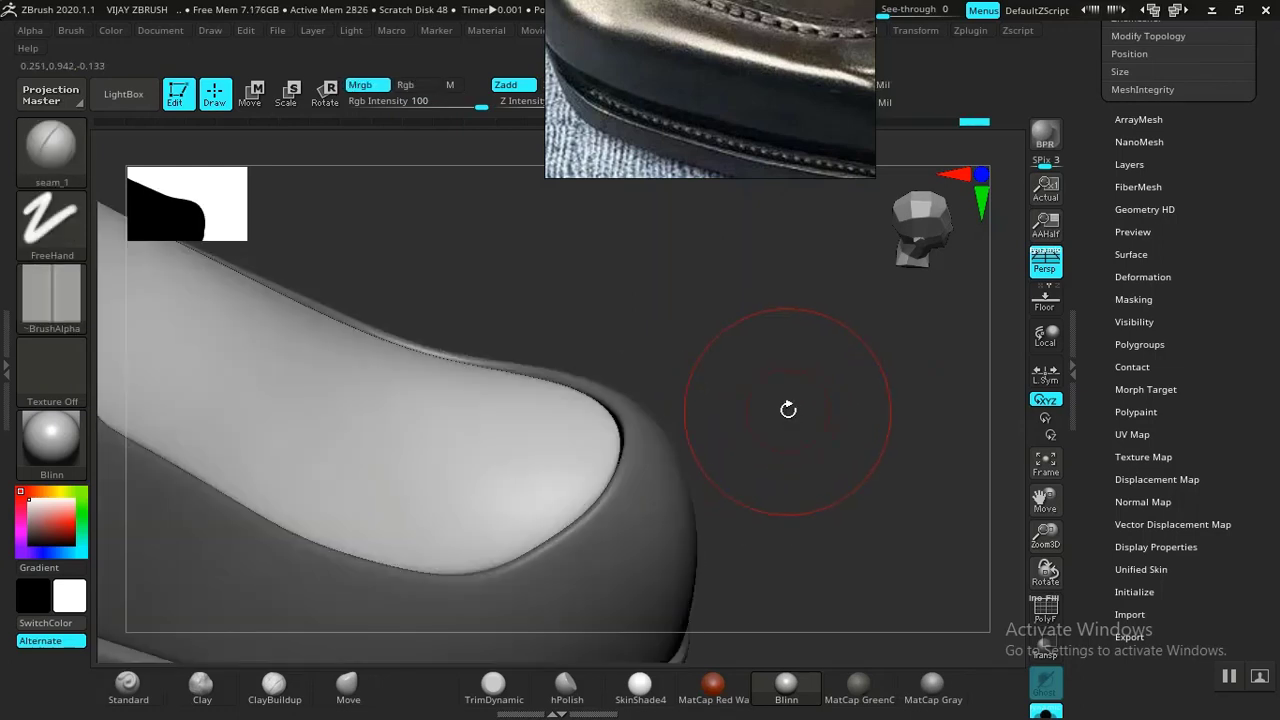
key(shift+d)
key(shift+d)
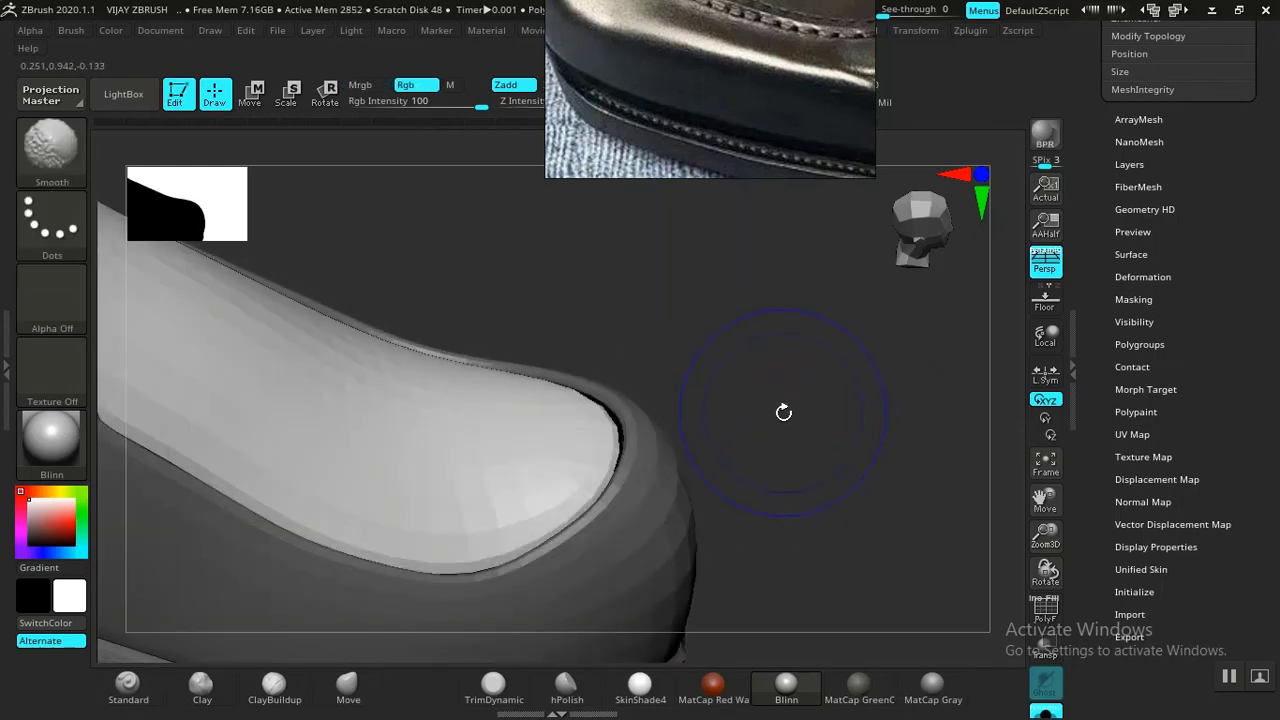
Step: Use an enlarged Move brush to pull the front panel's toe and side edges outward against the surrounding leather
alt+drag(800, 423, 814, 454)
key(f)
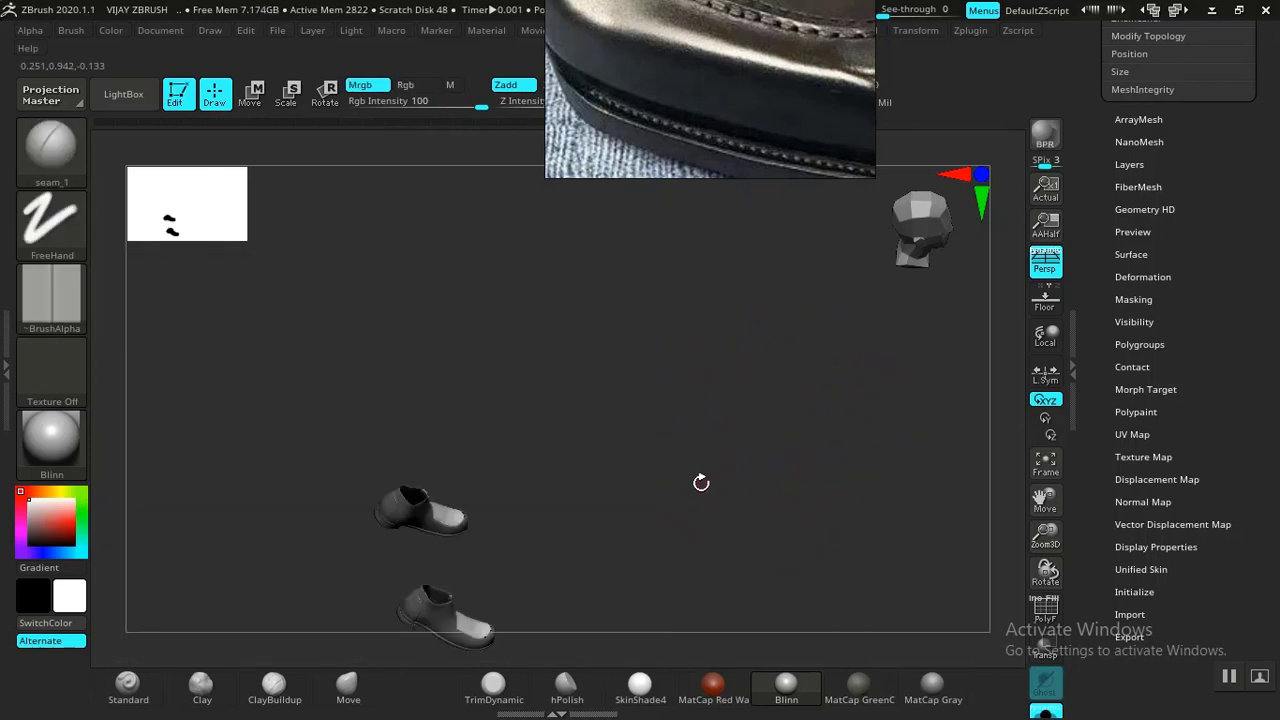
key(f)
drag(795, 406, 776, 442)
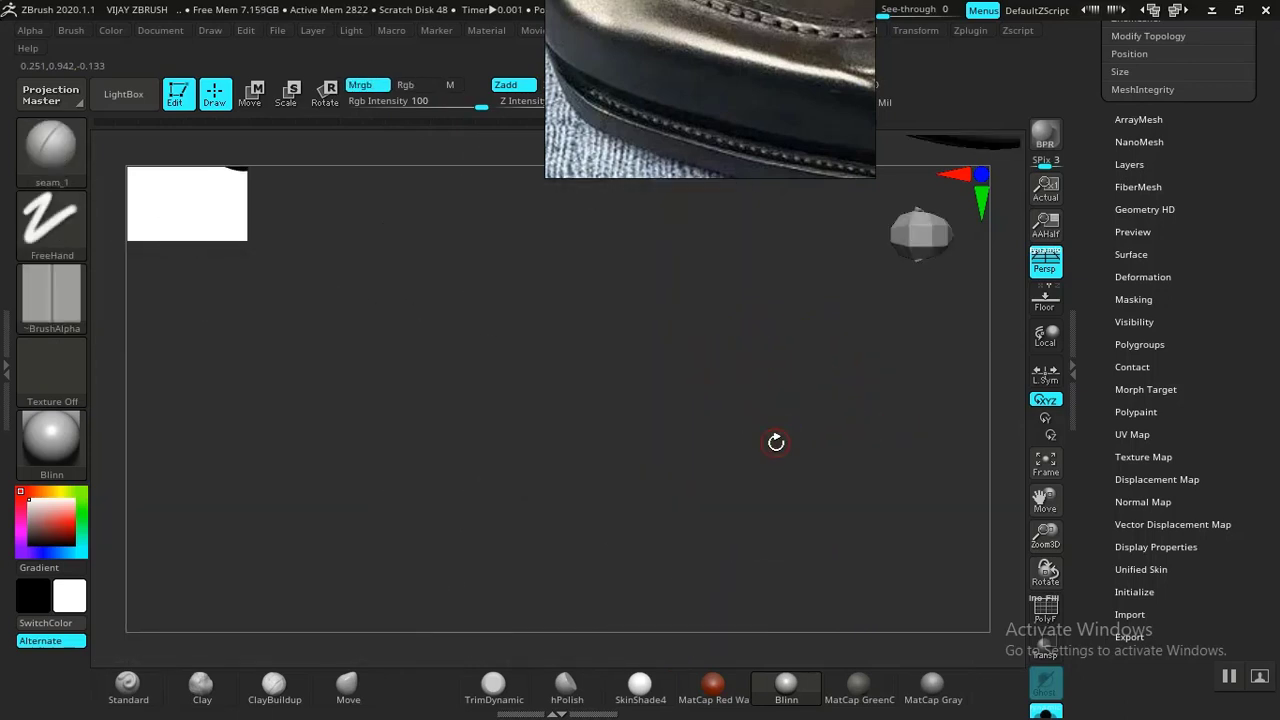
key(f)
drag(394, 597, 599, 430)
click(348, 685)
mouse_move(600, 300)
mouse_down()
mouse_move(623, 260)
mouse_move(846, 519)
mouse_move(612, 295)
mouse_up()
alt+drag(729, 454, 682, 150)
alt+drag(692, 312, 632, 178)
key(bracketright)
key(bracketright)
key(bracketright)
key(bracketright)
key(bracketright)
key(bracketright)
key(bracketright)
key(bracketright)
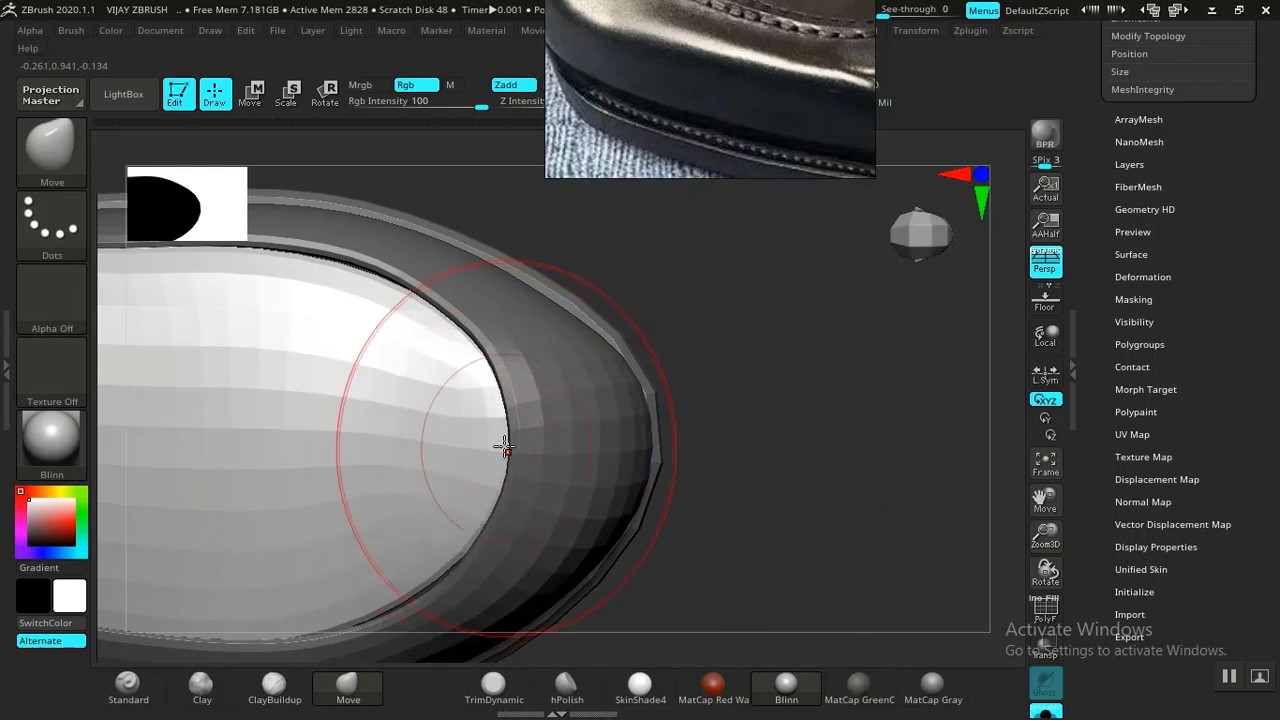
drag(454, 346, 393, 278)
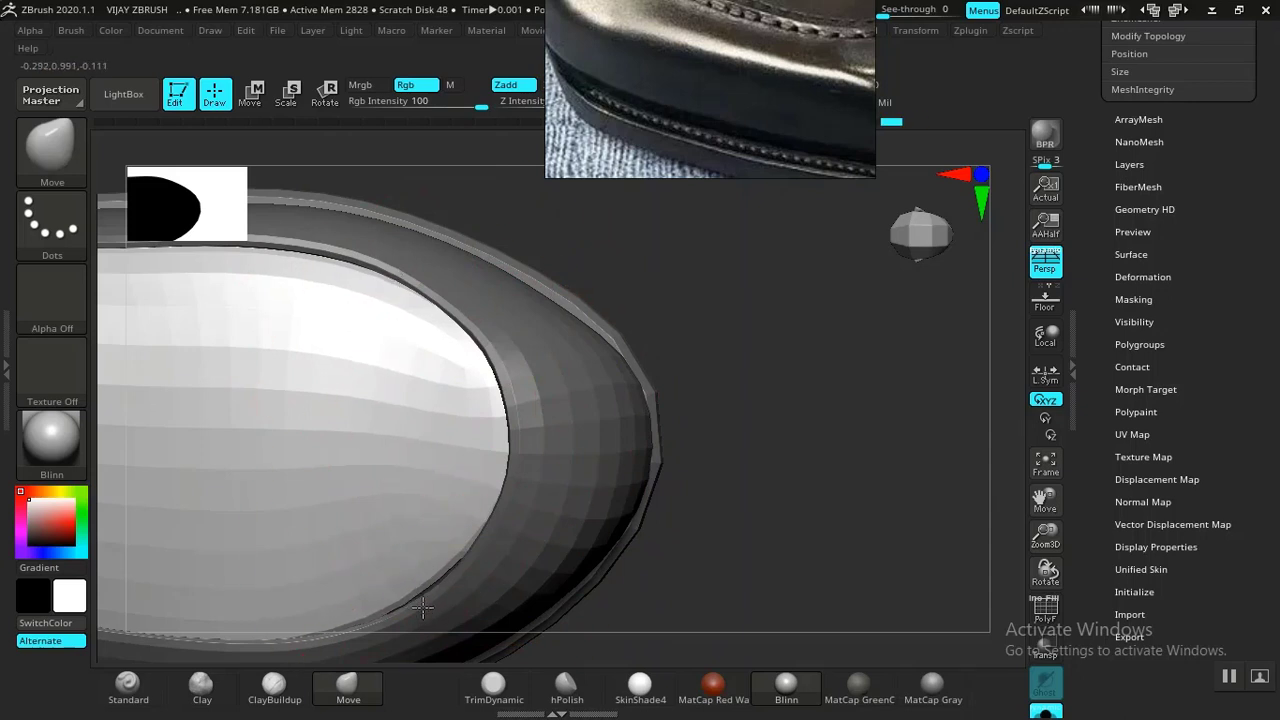
drag(414, 600, 441, 580)
drag(457, 351, 465, 339)
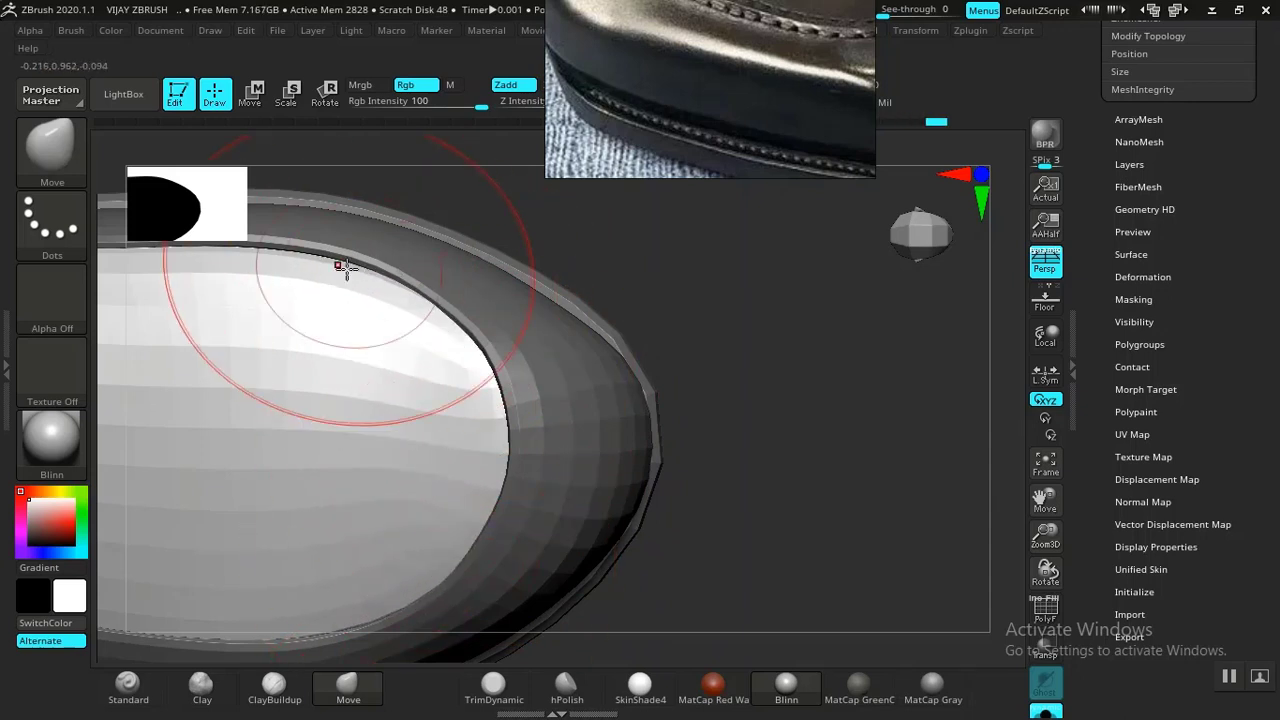
drag(312, 268, 310, 261)
Step: Refine the toe end of the inset front panel with the Move brush, checking its fit from several angles
alt+drag(745, 304, 727, 634)
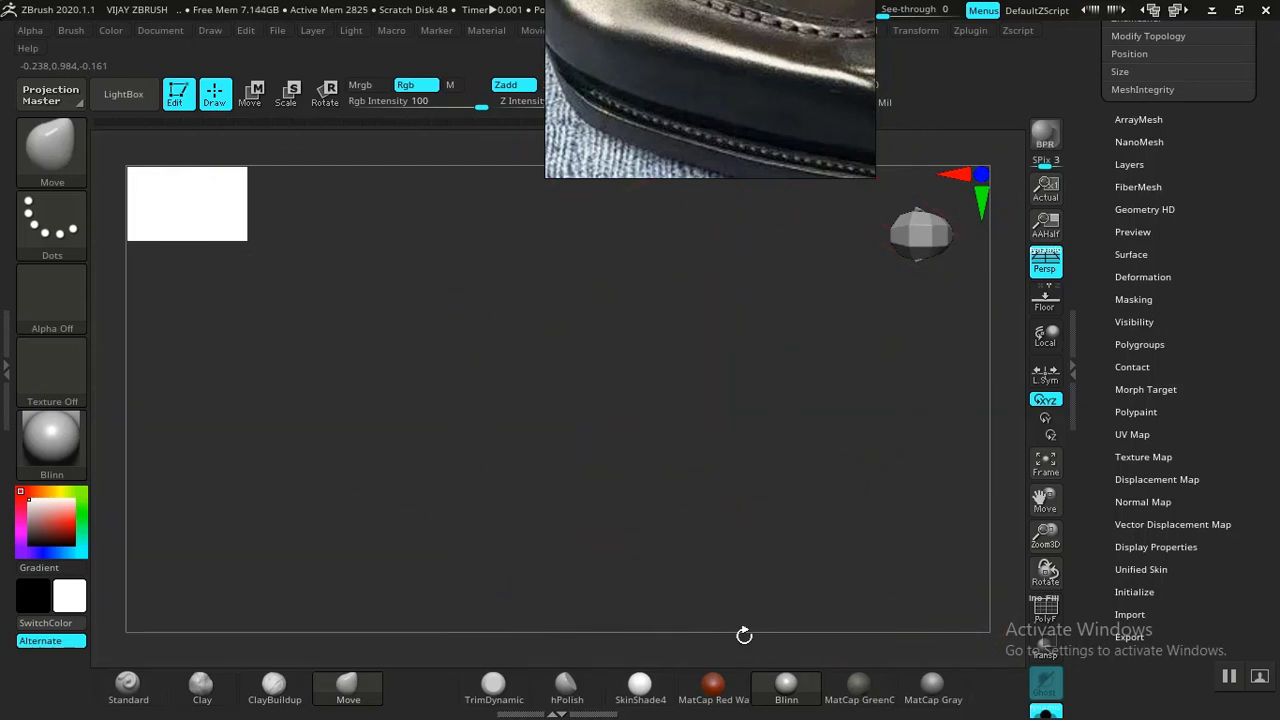
alt+drag(741, 378, 743, 643)
alt+drag(706, 345, 700, 497)
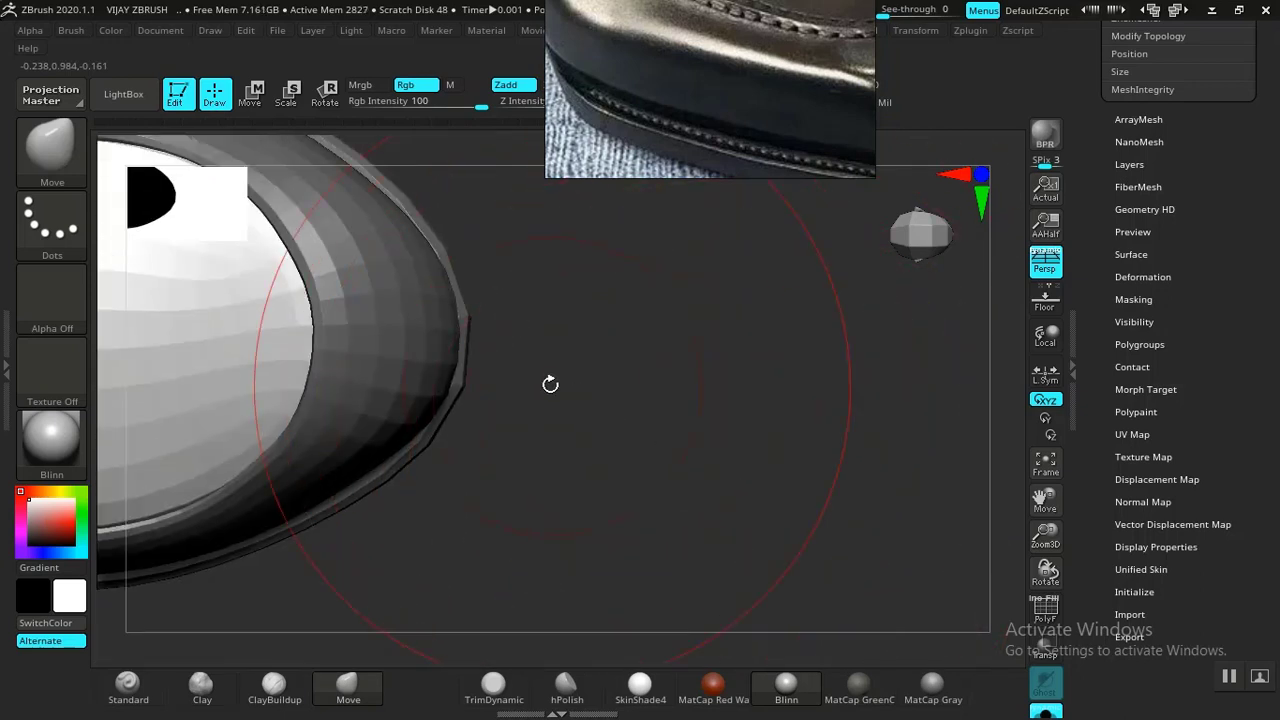
alt+drag(679, 329, 703, 251)
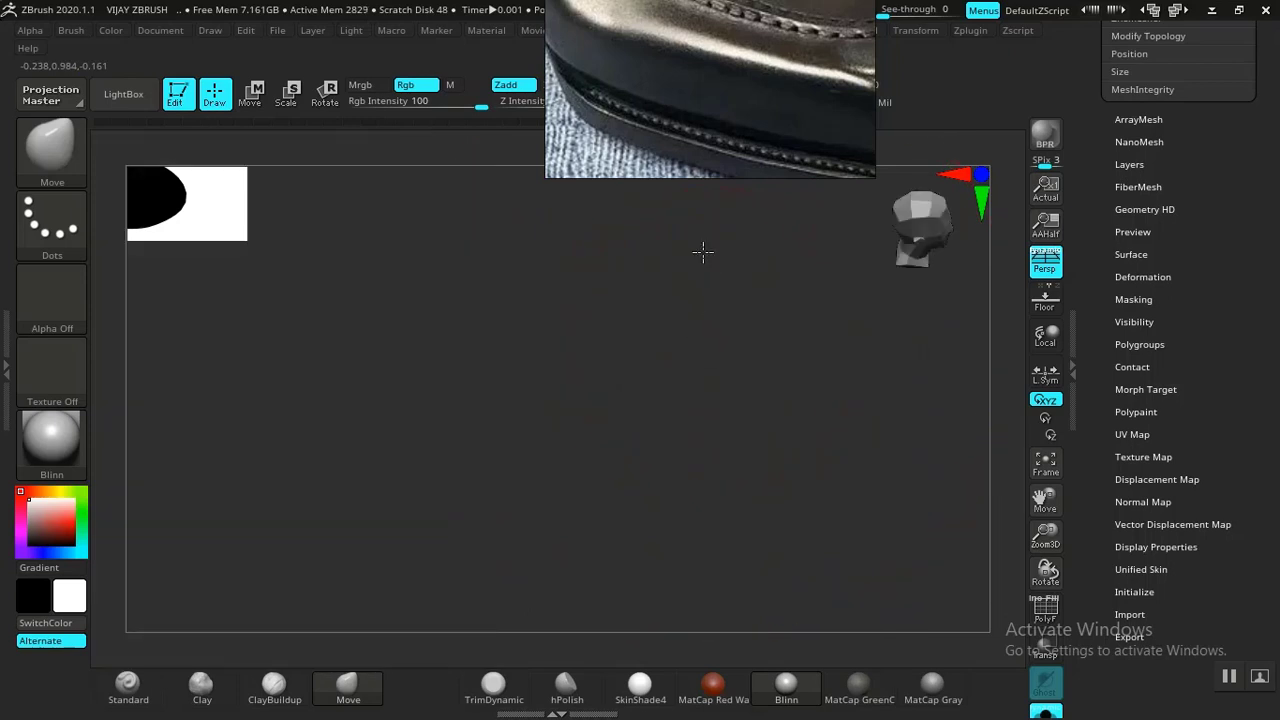
key(f)
drag(686, 417, 681, 332)
key(f)
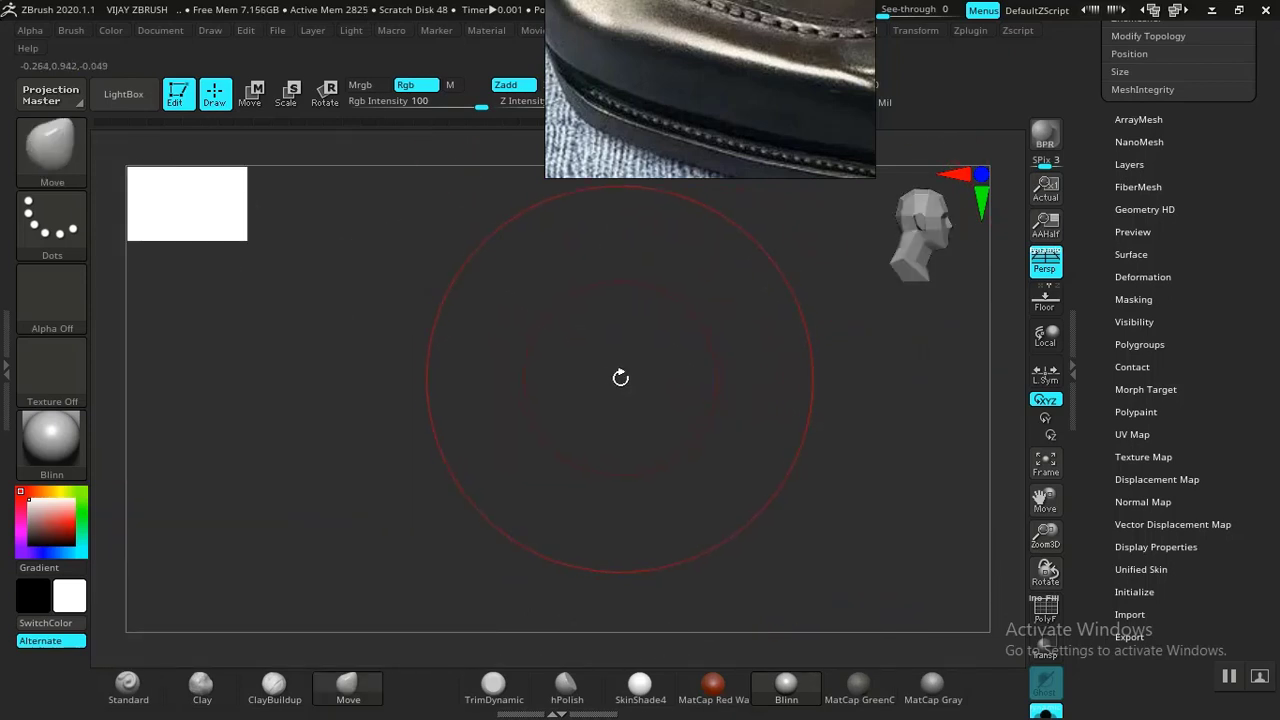
key(f)
alt+drag(590, 368, 672, 430)
key(f)
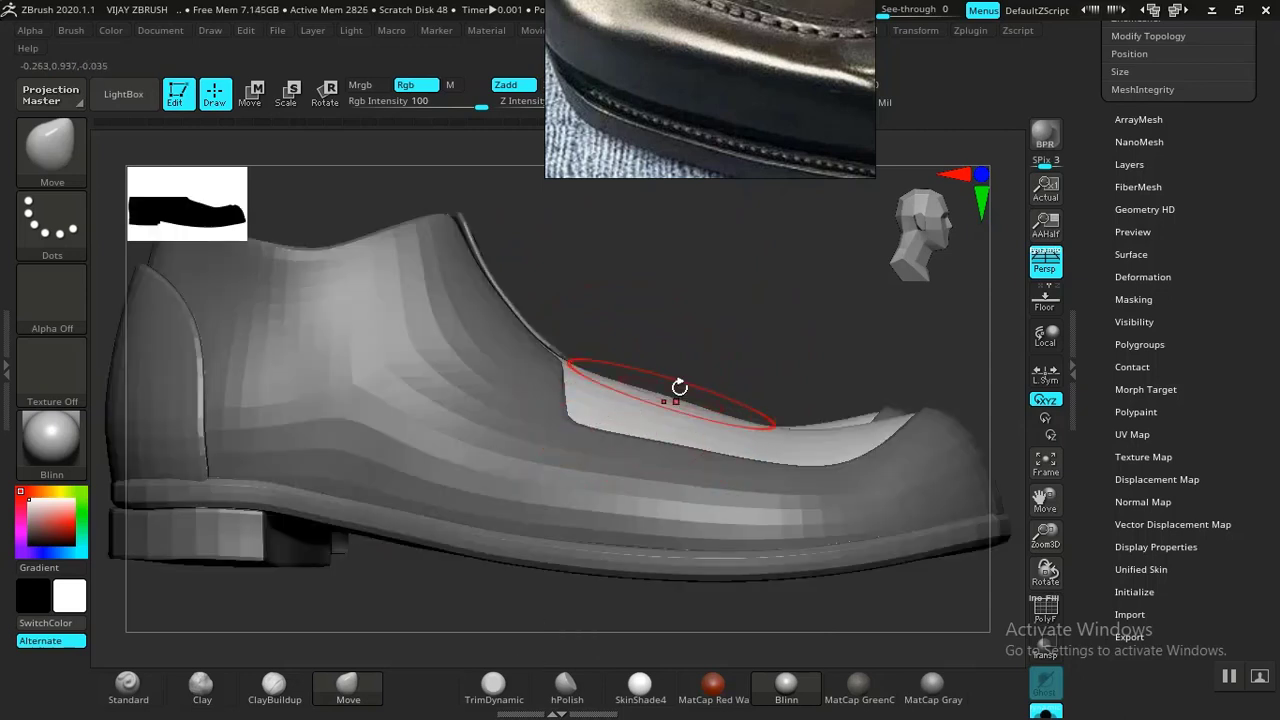
alt+drag(563, 295, 265, 202)
drag(711, 334, 726, 366)
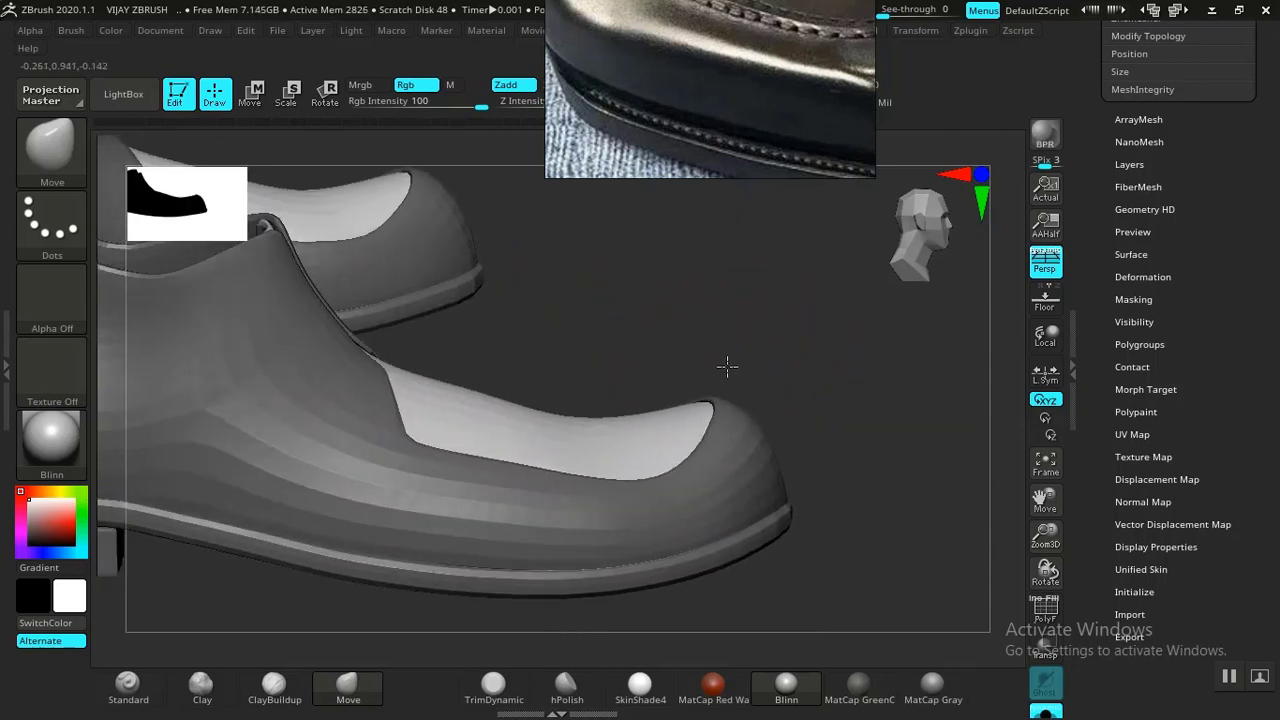
alt+drag(582, 308, 656, 180)
drag(678, 351, 703, 283)
drag(531, 293, 533, 284)
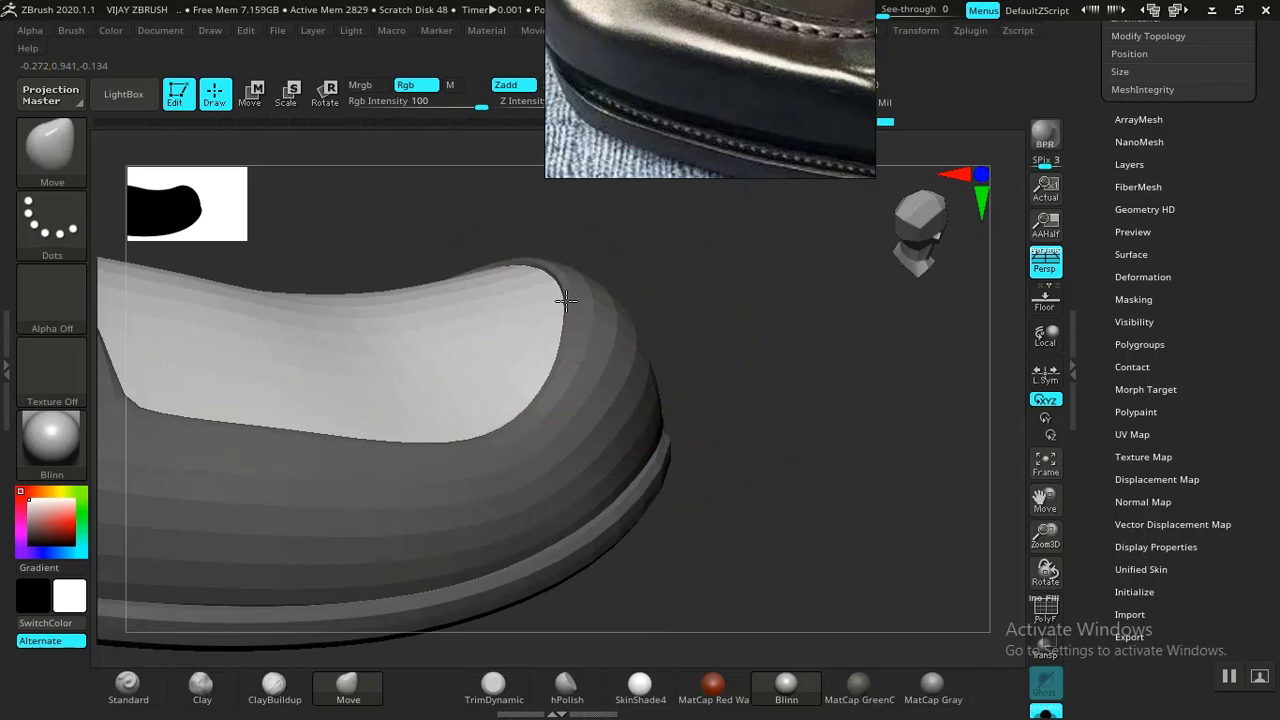
drag(743, 280, 507, 320)
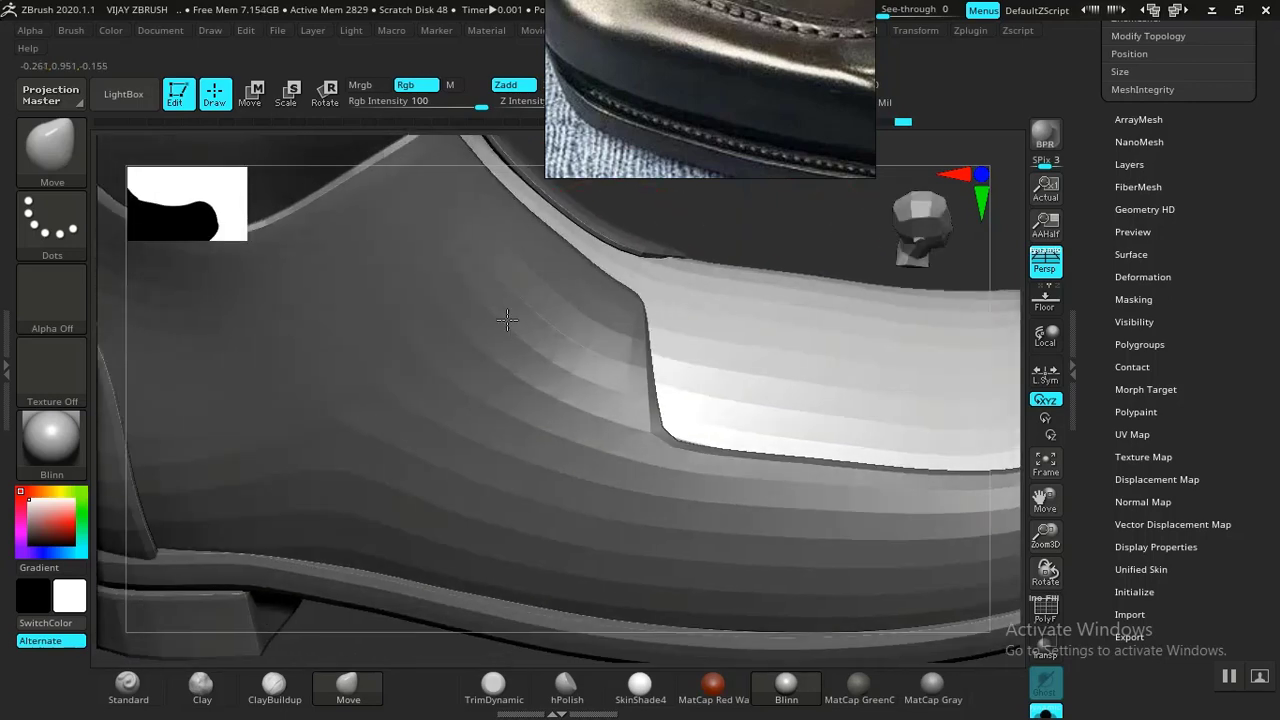
drag(808, 243, 700, 351)
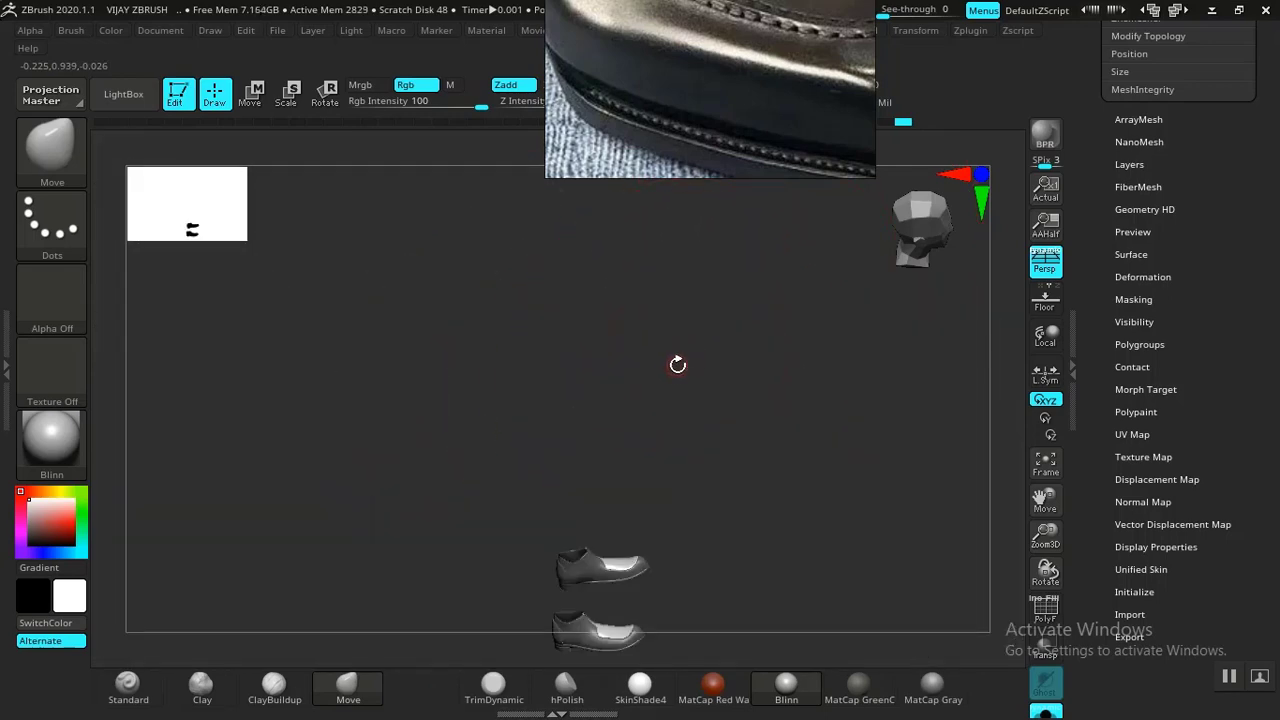
Step: Return the shoes to their highest subdivision level and reposition the reference photo
drag(745, 416, 799, 420)
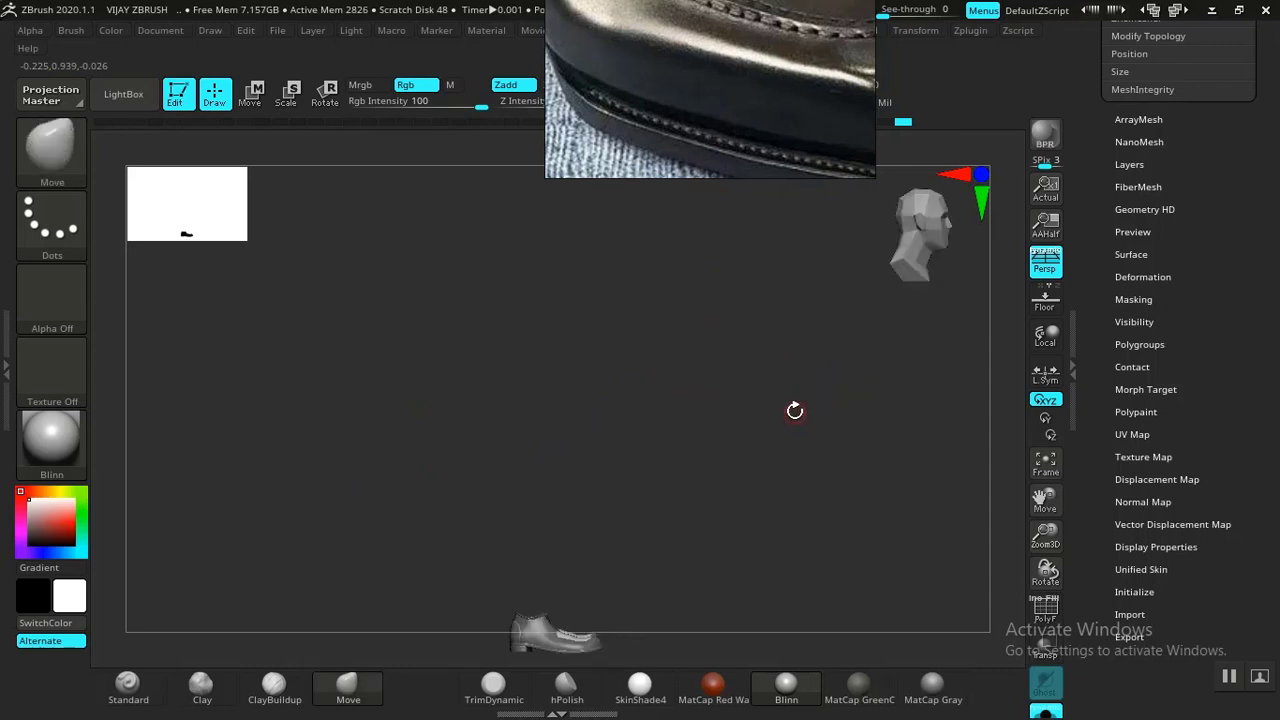
key(ctrl+d)
drag(744, 99, 498, 201)
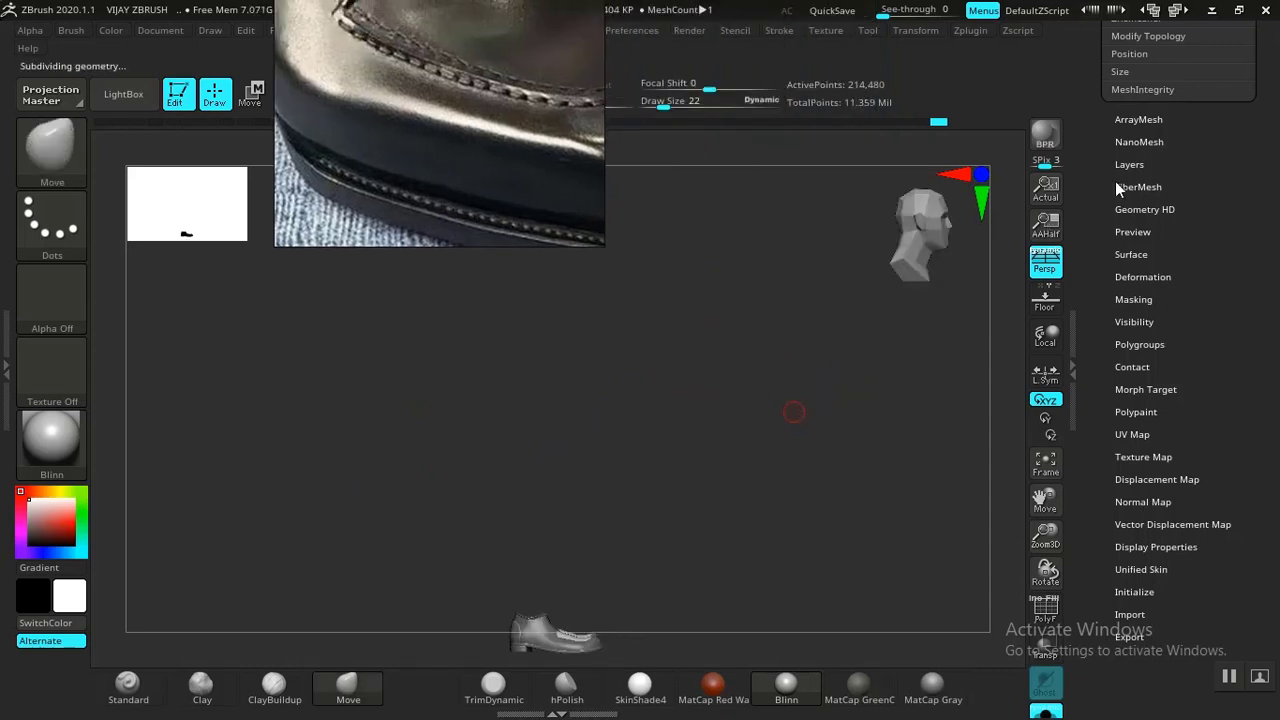
Step: Open the layer settings of the SHOE subtool and add a new sculpting layer
scroll(1115, 181, up, 3)
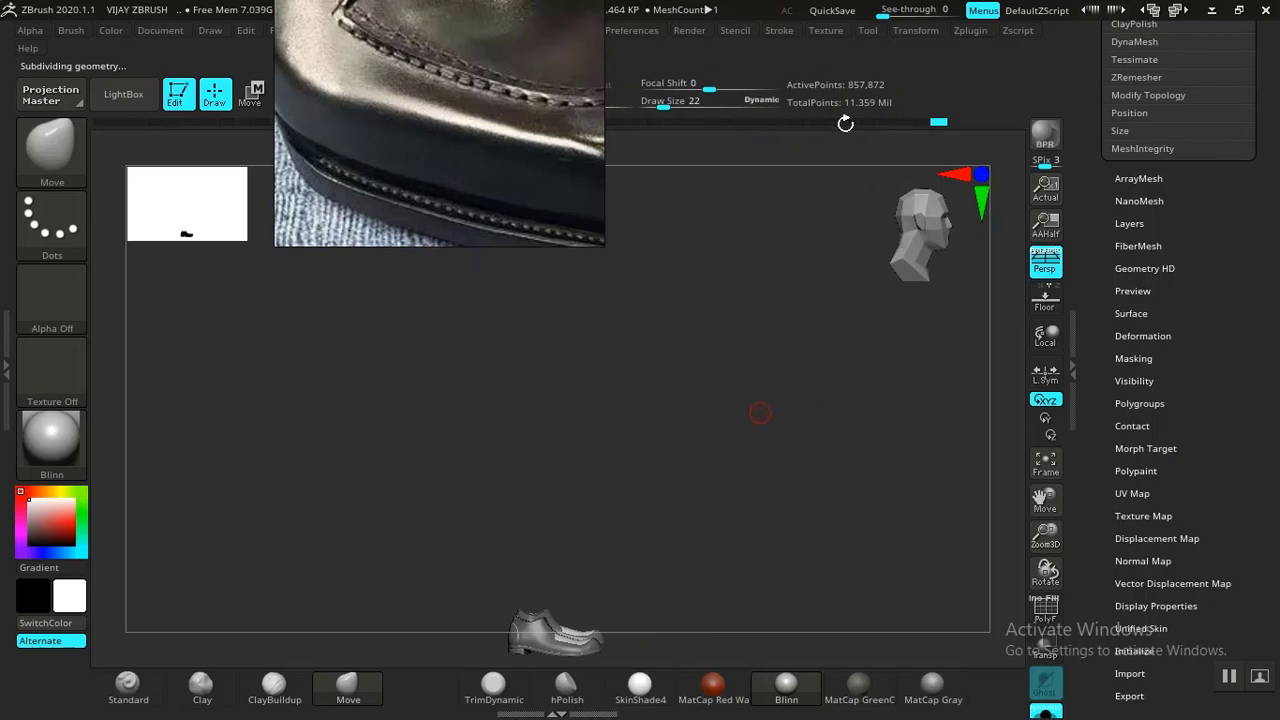
click(1126, 270)
scroll(1126, 326, down, 5)
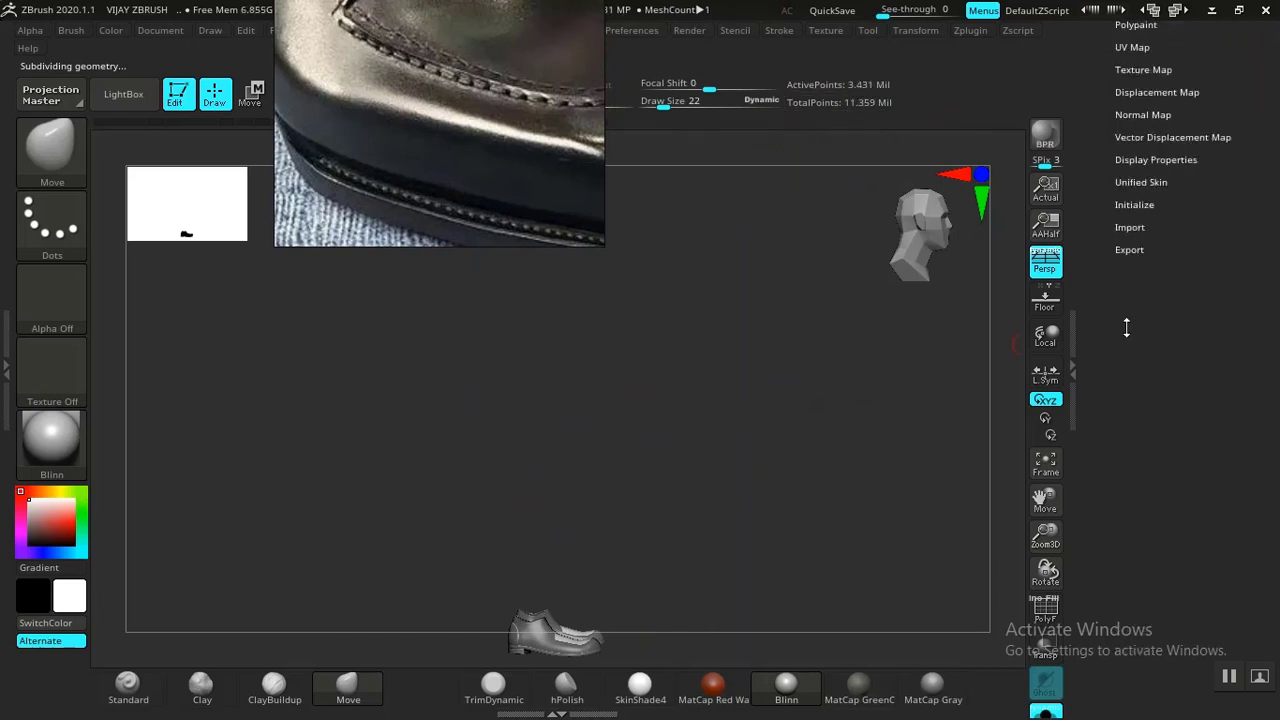
scroll(1080, 457, up, 6)
scroll(1085, 470, down, 3)
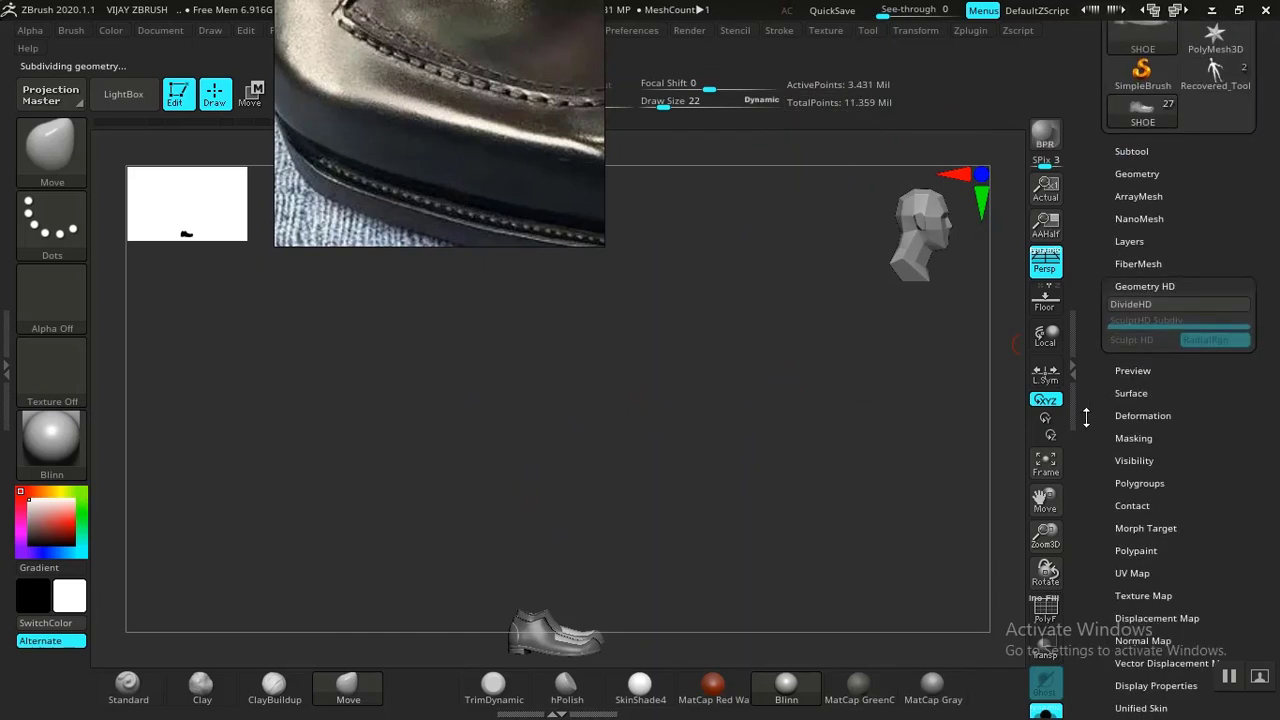
click(1130, 243)
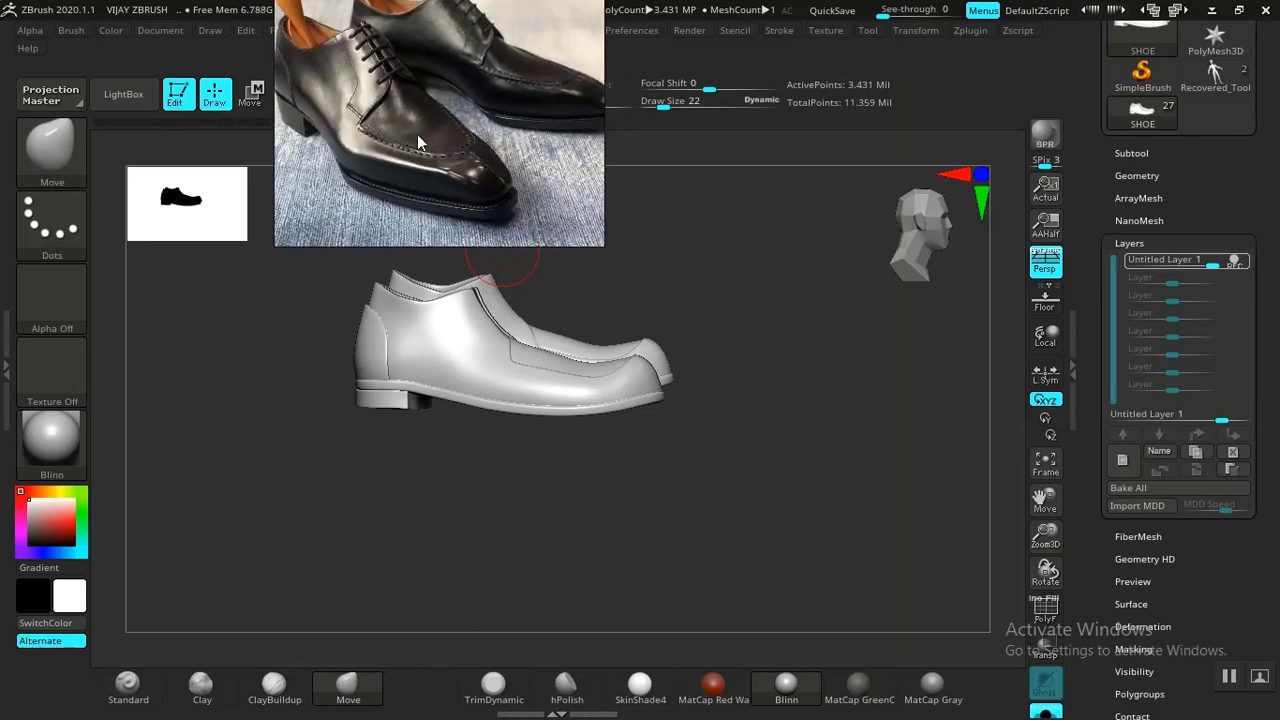
Step: Compare the shoes' front panel with the reference photo and rename the new layer SEAM 01
drag(600, 301, 834, 28)
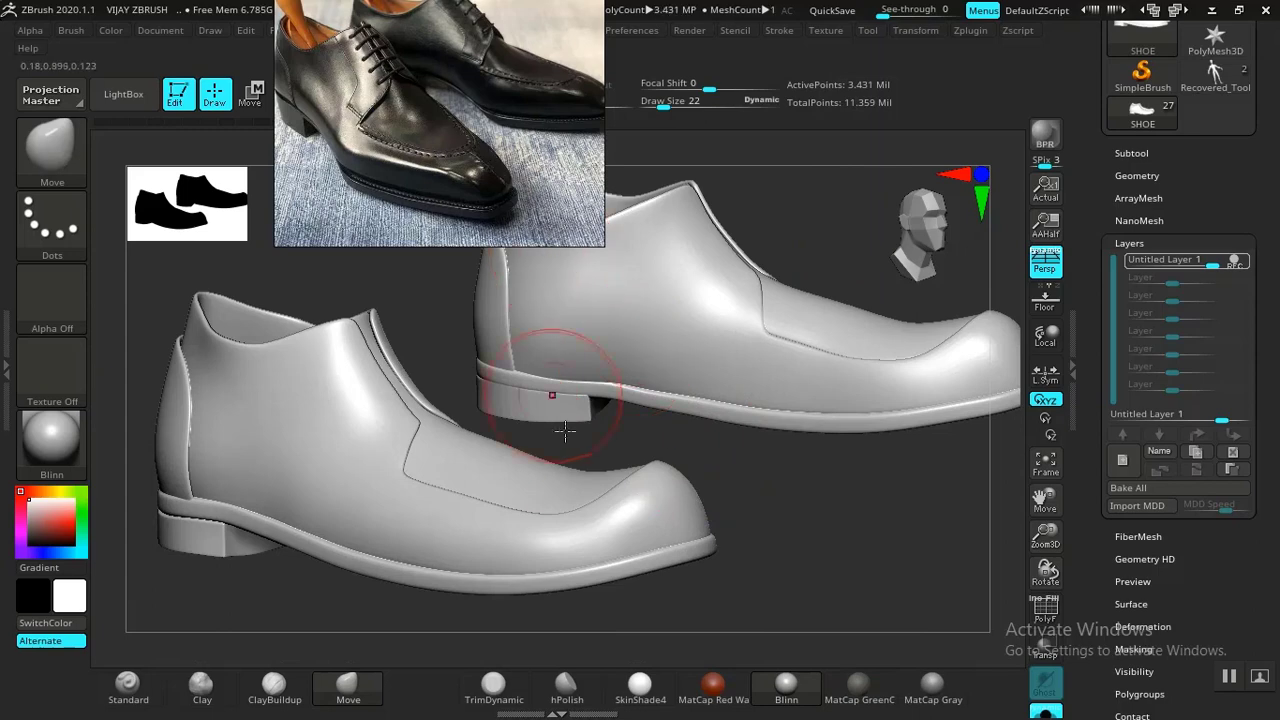
mouse_move(771, 537)
mouse_down()
mouse_move(733, 601)
mouse_move(860, 417)
mouse_move(663, 403)
mouse_move(651, 480)
mouse_move(668, 255)
mouse_up()
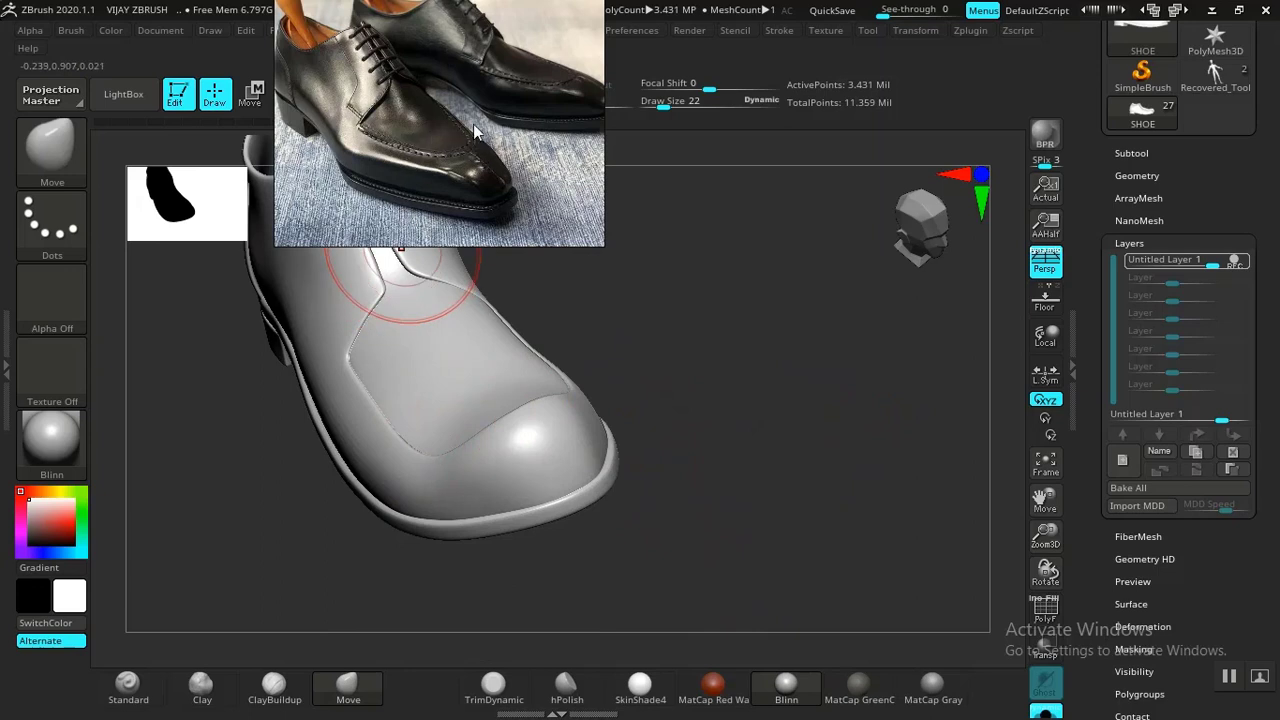
drag(663, 323, 712, 398)
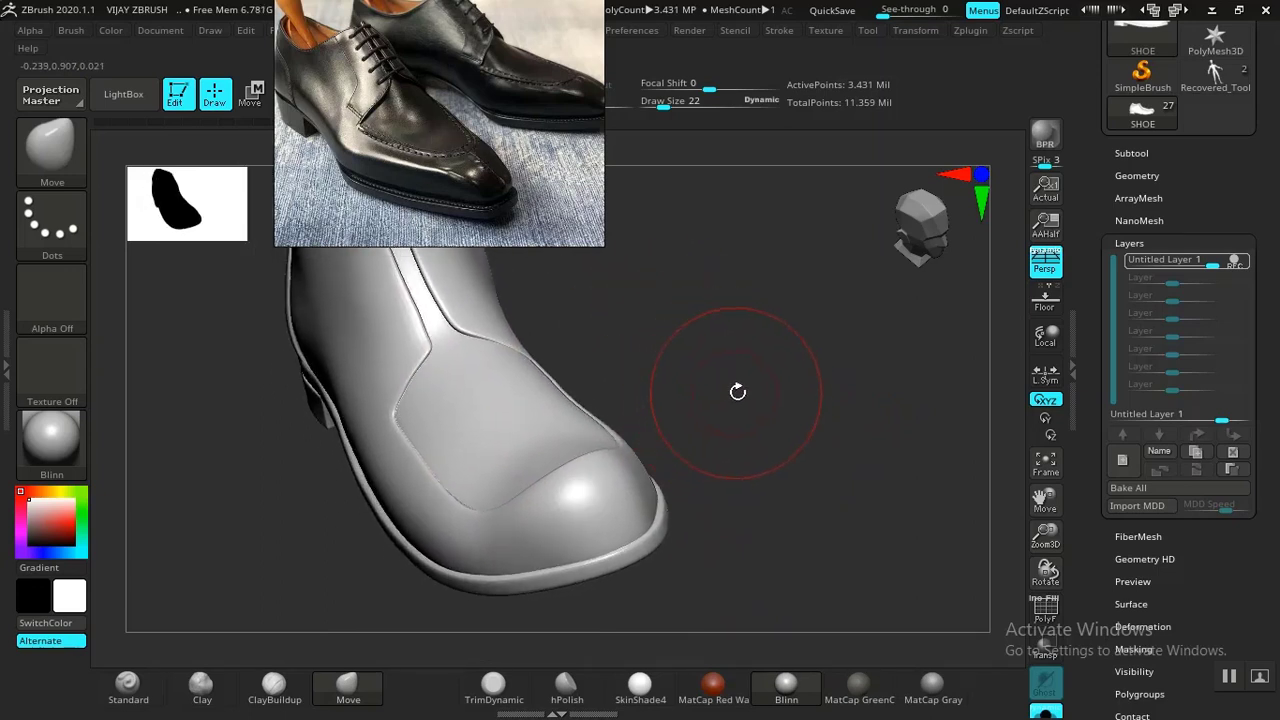
click(1160, 451)
text(SEAM)
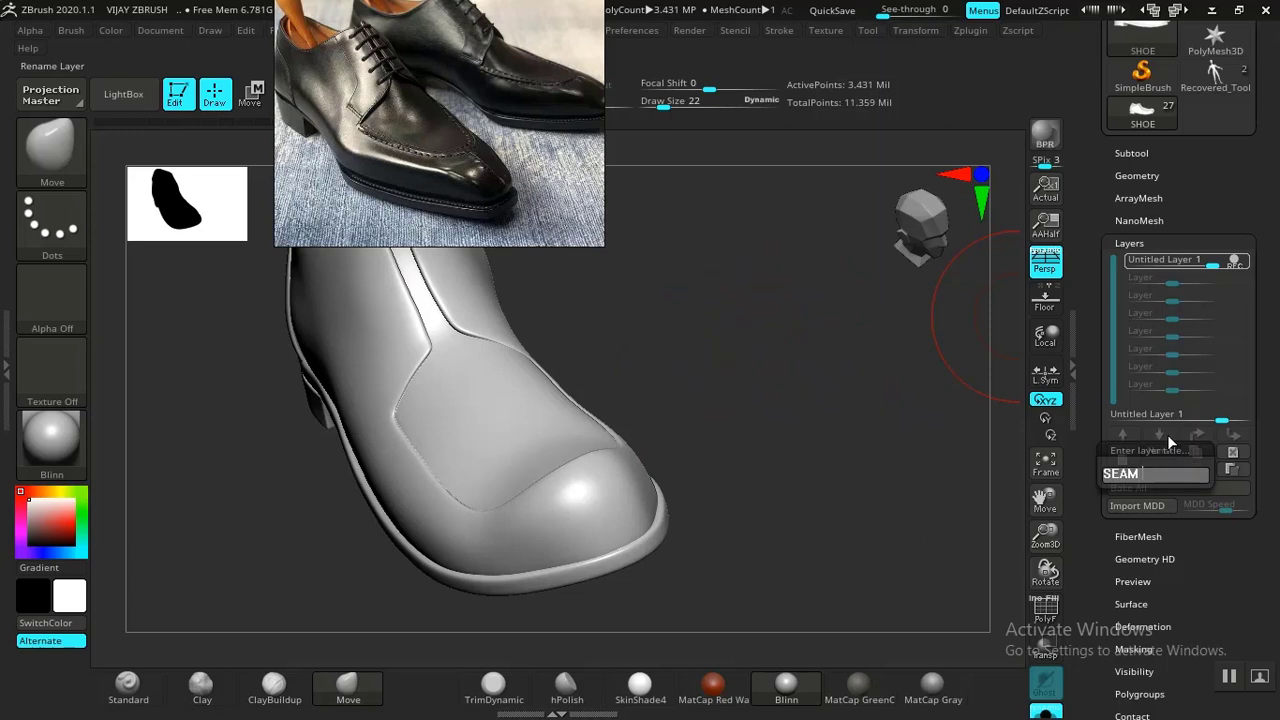
text( 01)
key(Return)
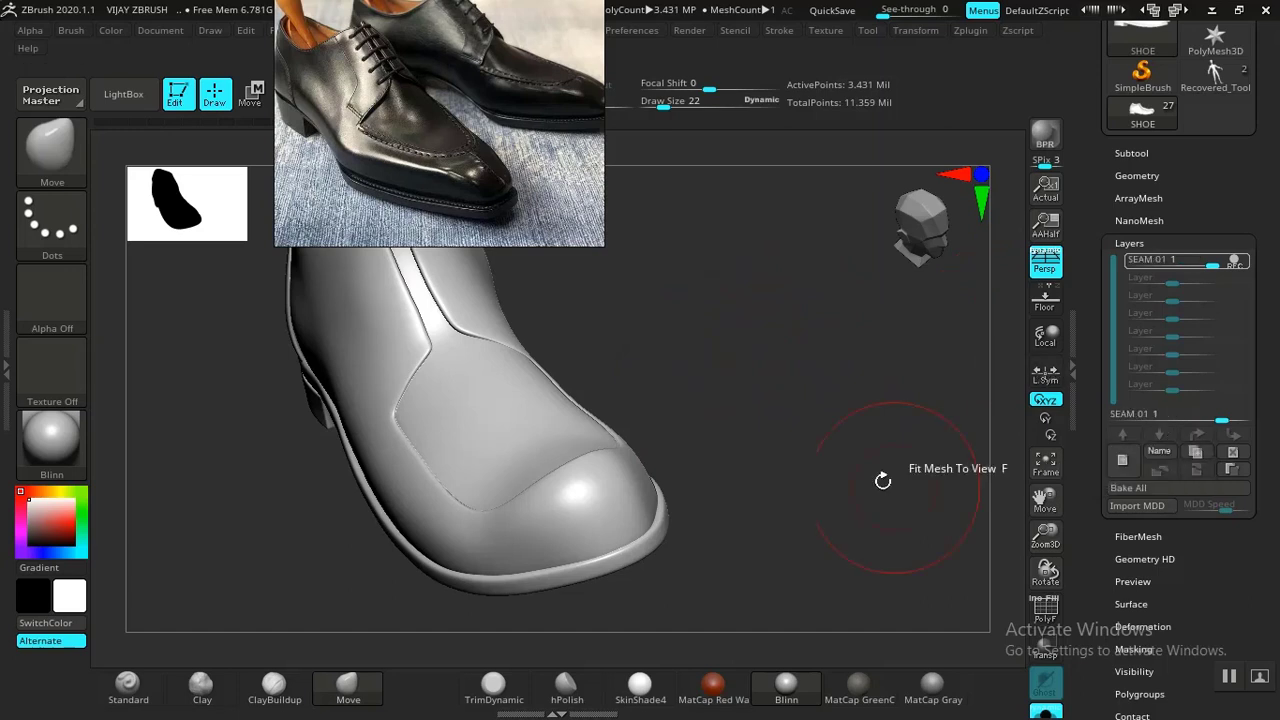
drag(786, 480, 794, 457)
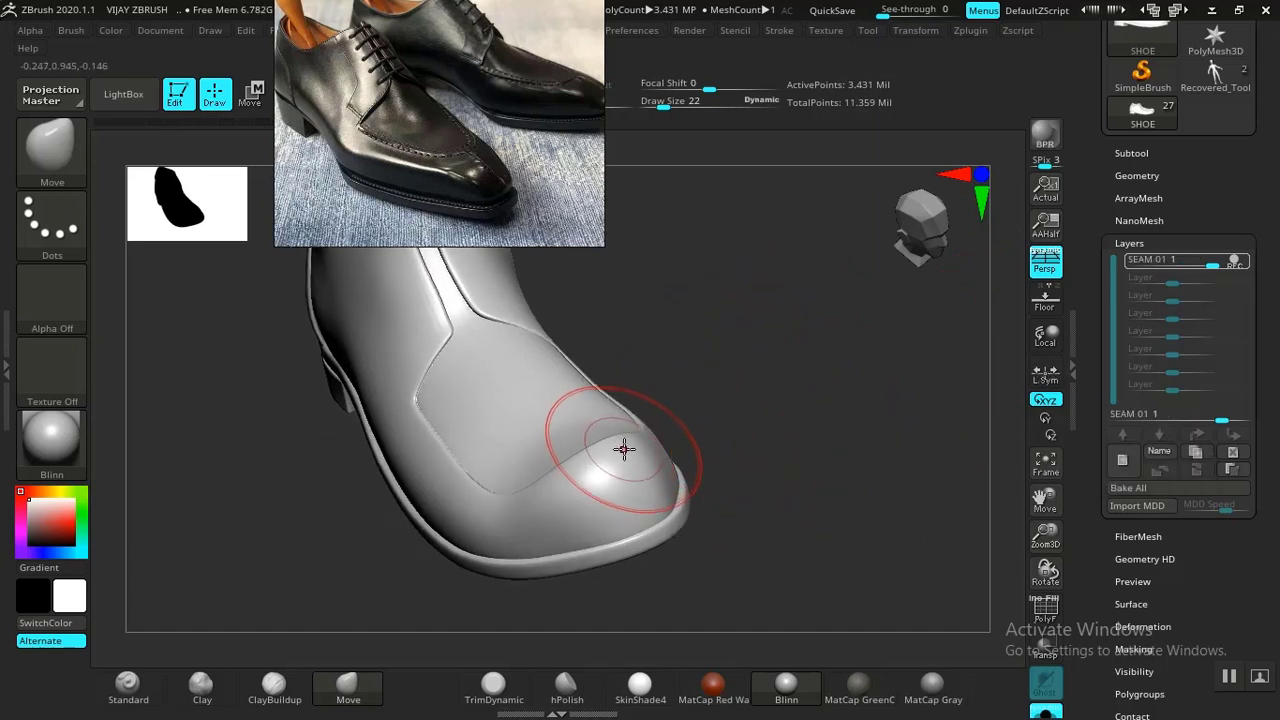
Step: Move the reference photo clear of the shoe and brush palette, and choose the seam_1 brush
drag(504, 217, 1165, 213)
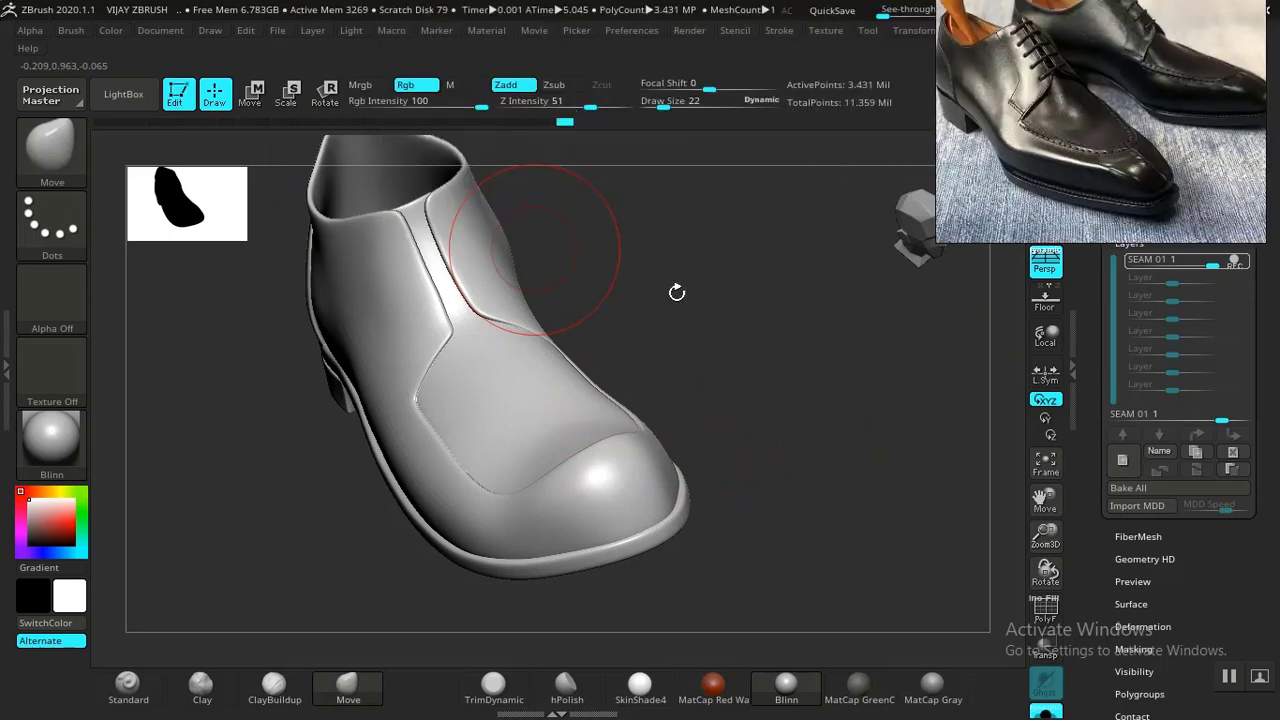
drag(676, 292, 210, 312)
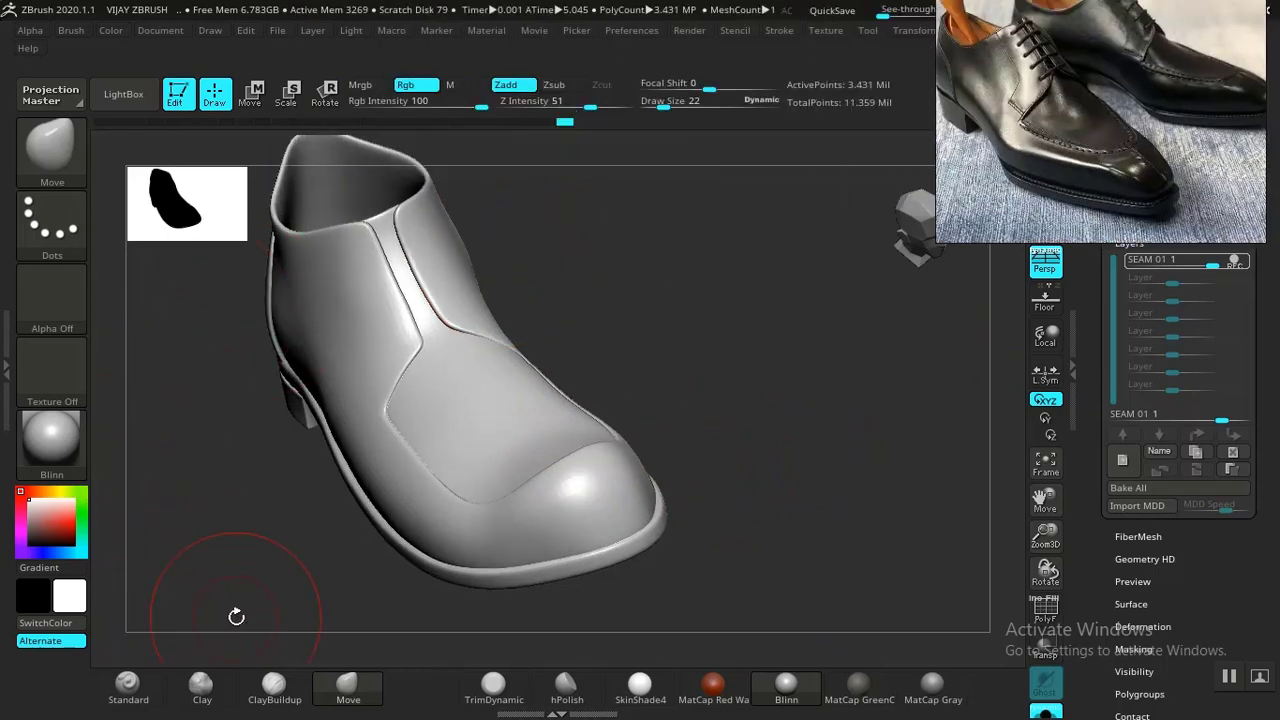
key(b)
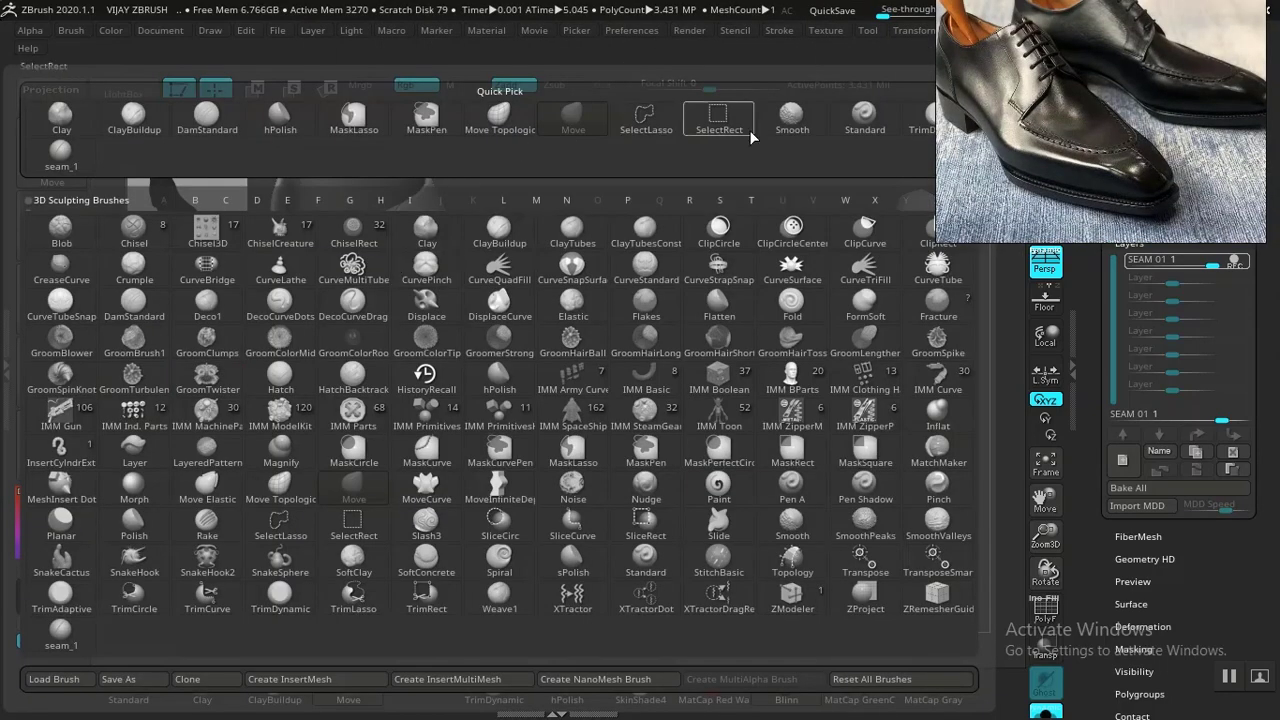
drag(987, 143, 1102, 143)
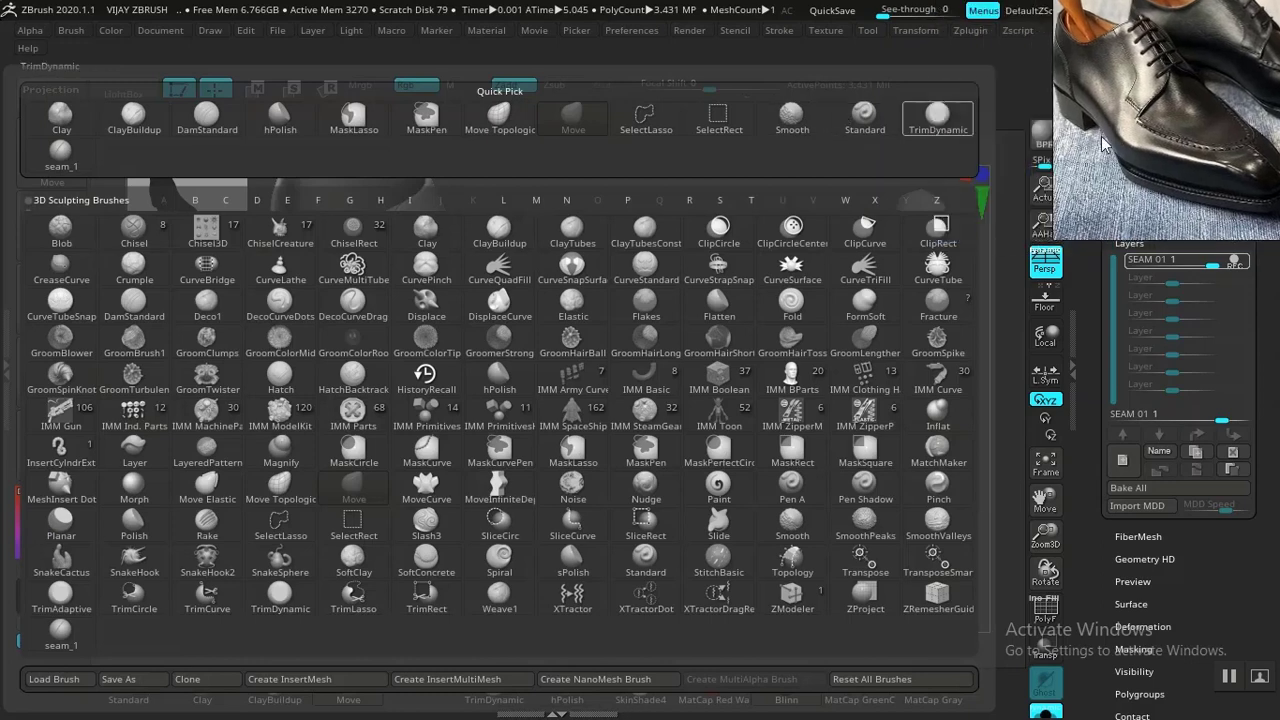
click(62, 155)
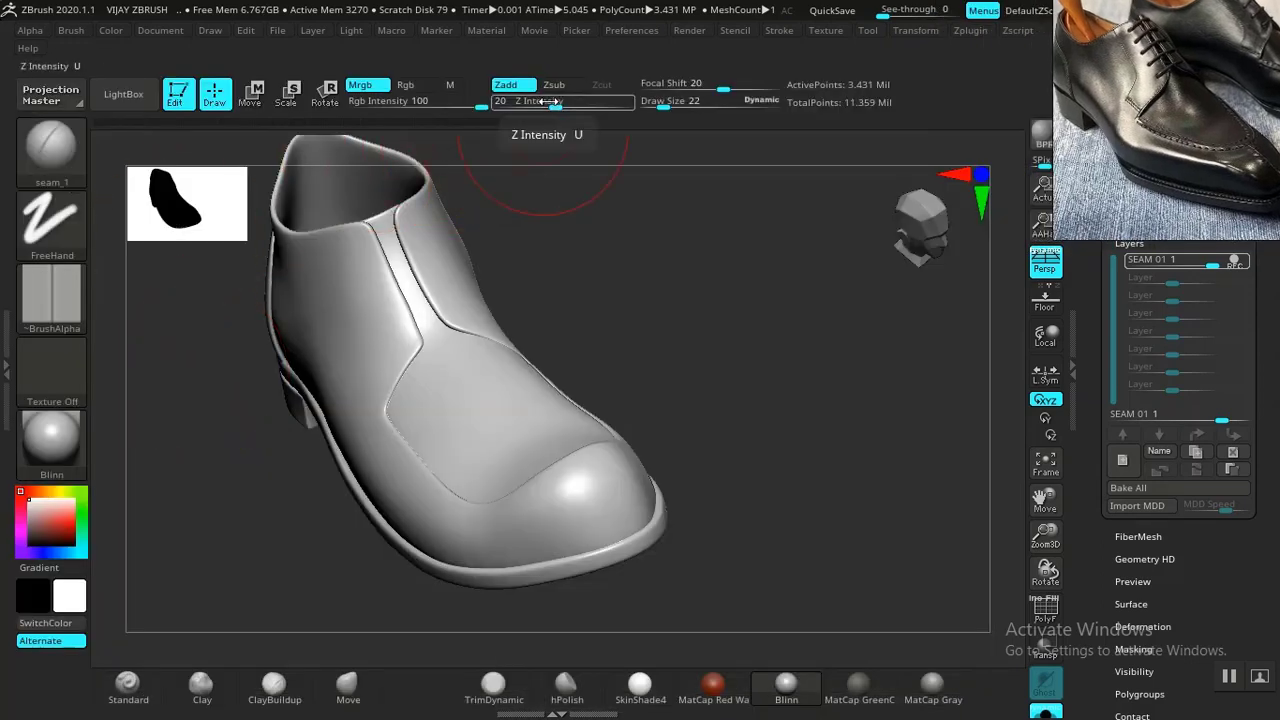
Step: Set the seam brush to a Z Intensity of 13 and a Draw Size of 8
drag(549, 102, 543, 104)
alt+drag(764, 436, 703, 311)
mouse_move(731, 392)
alt+mouse_down()
mouse_move(734, 347)
mouse_move(703, 320)
alt+mouse_up()
key(bracketleft)
key(bracketleft)
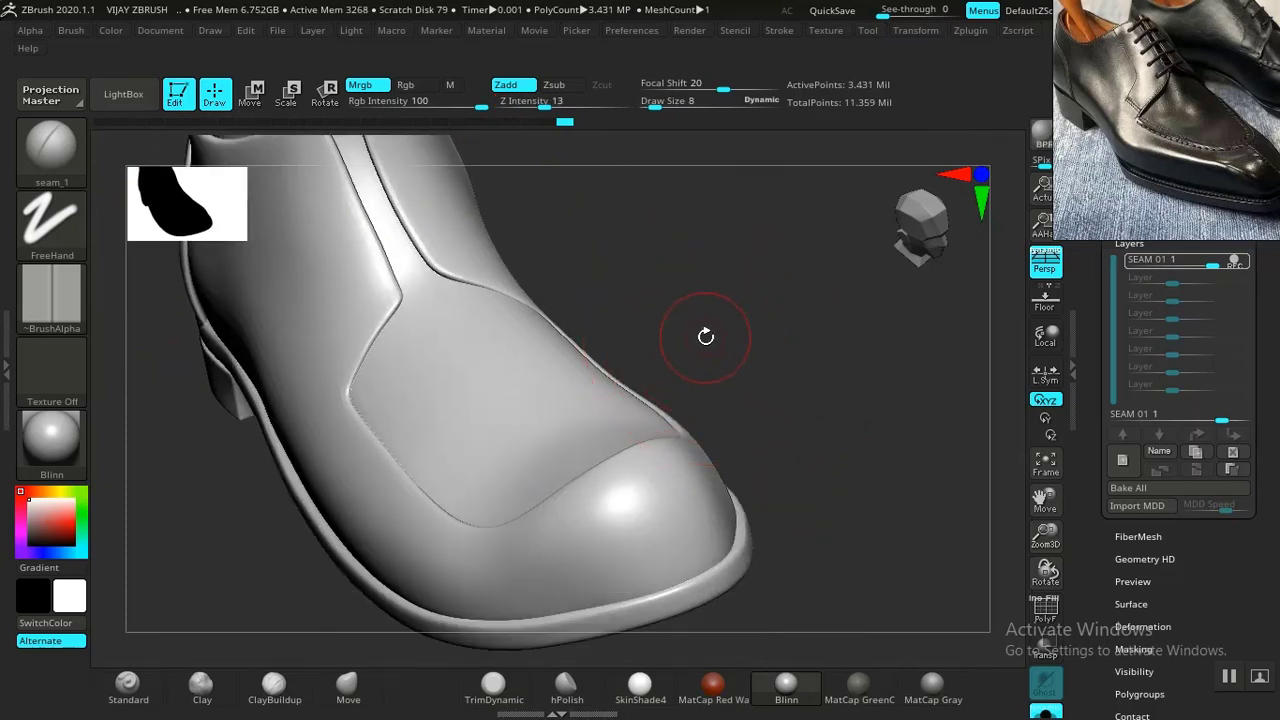
Step: Carve a seam across the toe cap, running just outside the toe edge of the front panel
alt+drag(776, 378, 796, 304)
mouse_move(674, 374)
mouse_down()
mouse_move(820, 369)
mouse_move(814, 407)
mouse_up()
drag(673, 458, 789, 393)
drag(859, 412, 593, 428)
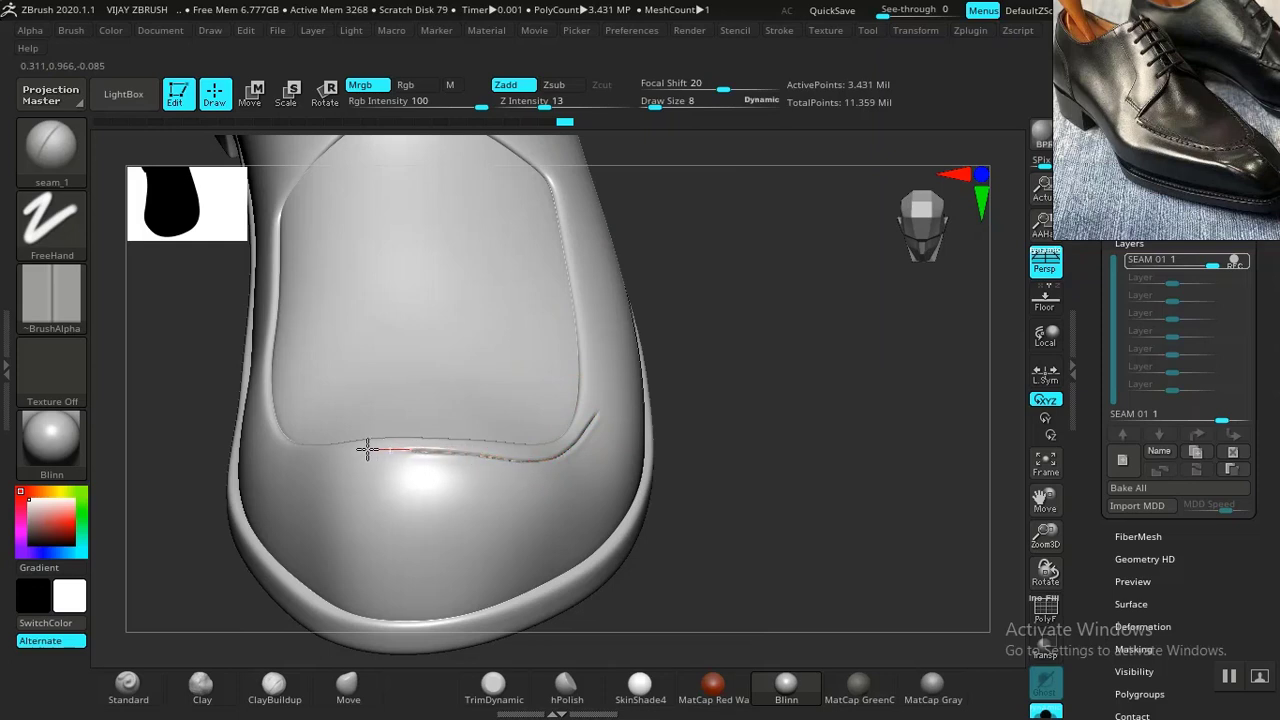
drag(307, 458, 272, 463)
mouse_move(749, 437)
mouse_down()
mouse_move(823, 500)
mouse_move(717, 491)
mouse_move(540, 420)
mouse_move(880, 386)
mouse_move(857, 471)
mouse_move(683, 363)
mouse_move(705, 402)
mouse_move(757, 437)
mouse_move(660, 450)
mouse_up()
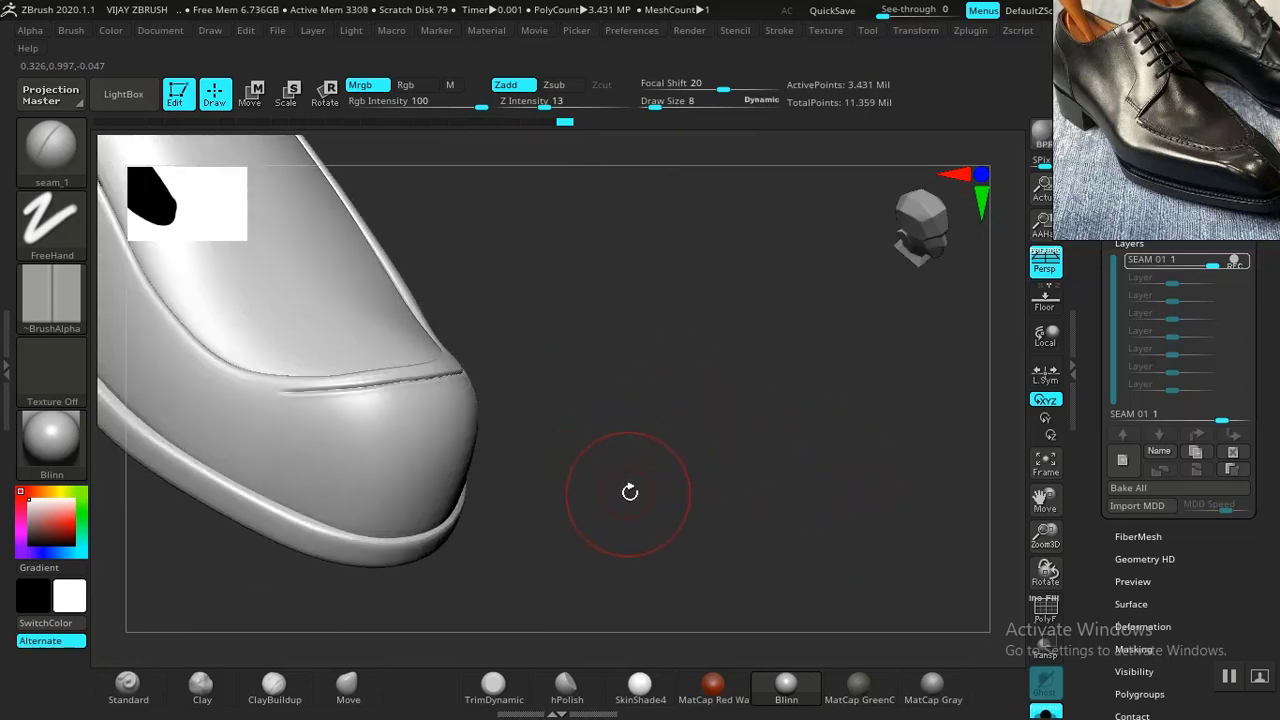
mouse_move(630, 492)
mouse_down()
mouse_move(674, 497)
mouse_move(663, 514)
mouse_move(674, 537)
mouse_move(797, 570)
mouse_move(634, 503)
mouse_move(823, 563)
mouse_move(706, 491)
mouse_move(691, 497)
mouse_move(720, 414)
mouse_move(946, 383)
mouse_move(948, 446)
mouse_move(623, 531)
mouse_up()
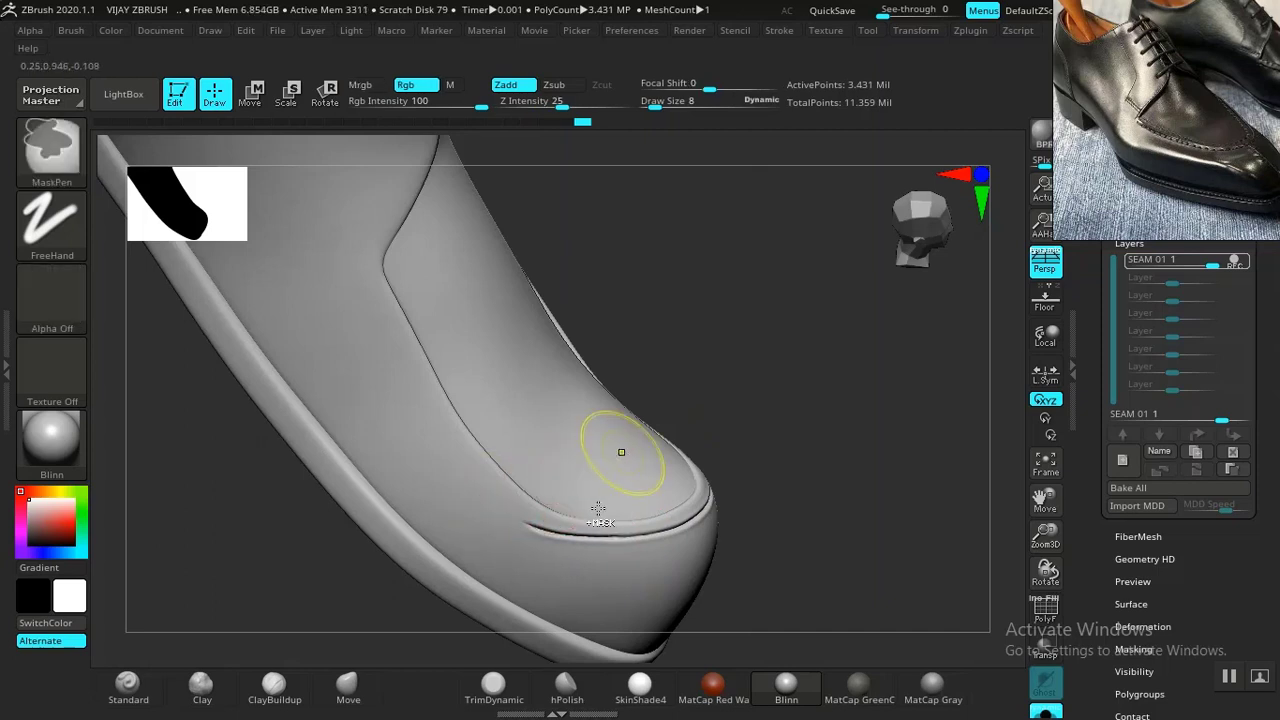
Step: Try to carve the seam along the front panel's side edge to join the toe seam, and undo the attempt
key(ctrl+z)
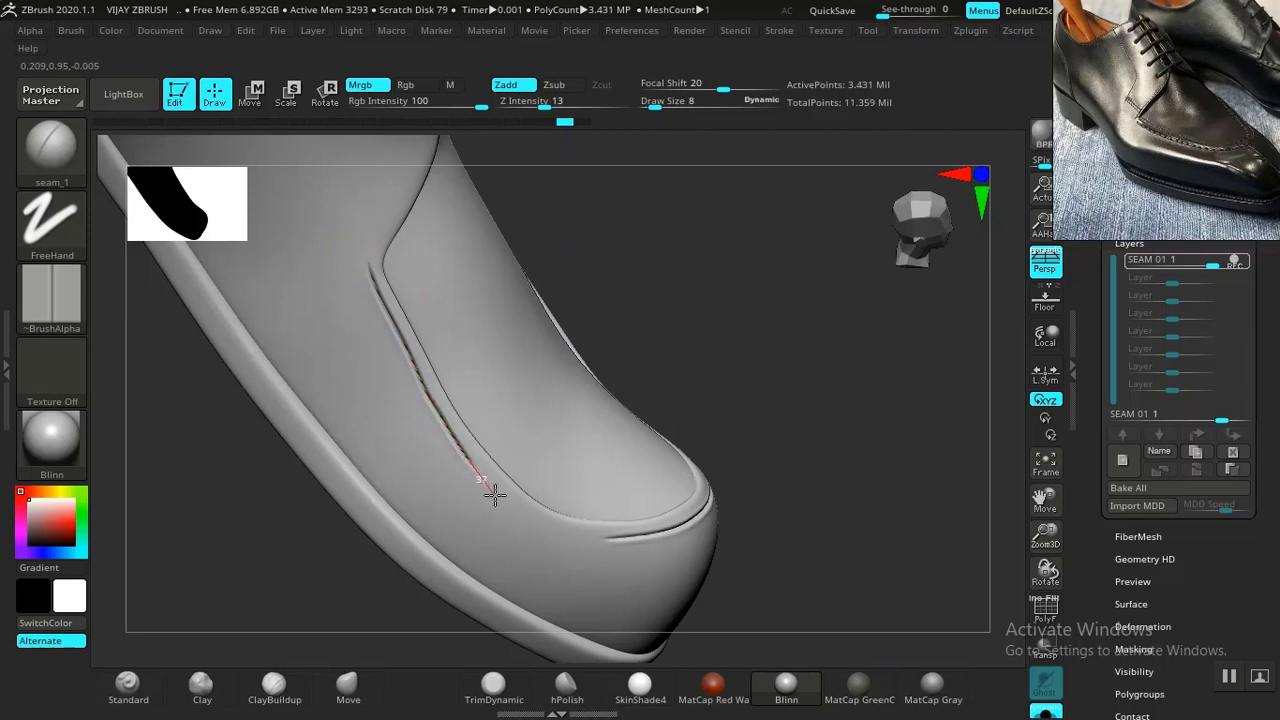
drag(495, 494, 500, 500)
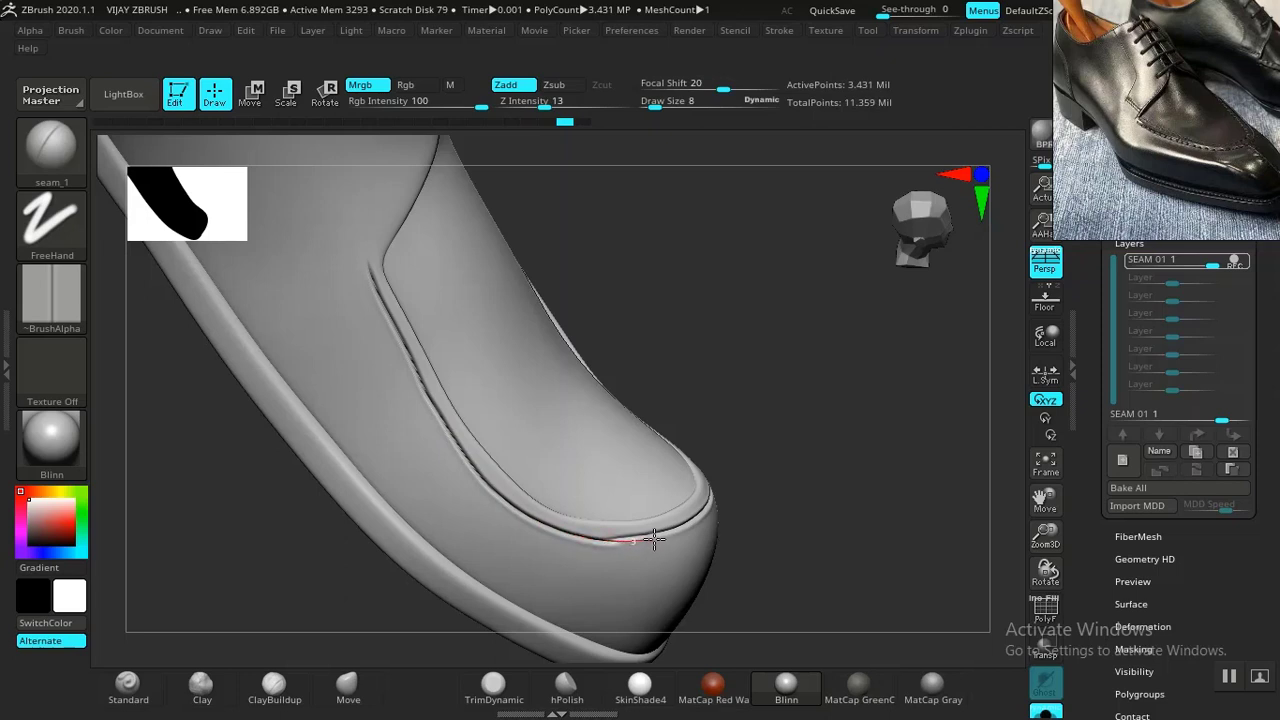
drag(657, 535, 662, 532)
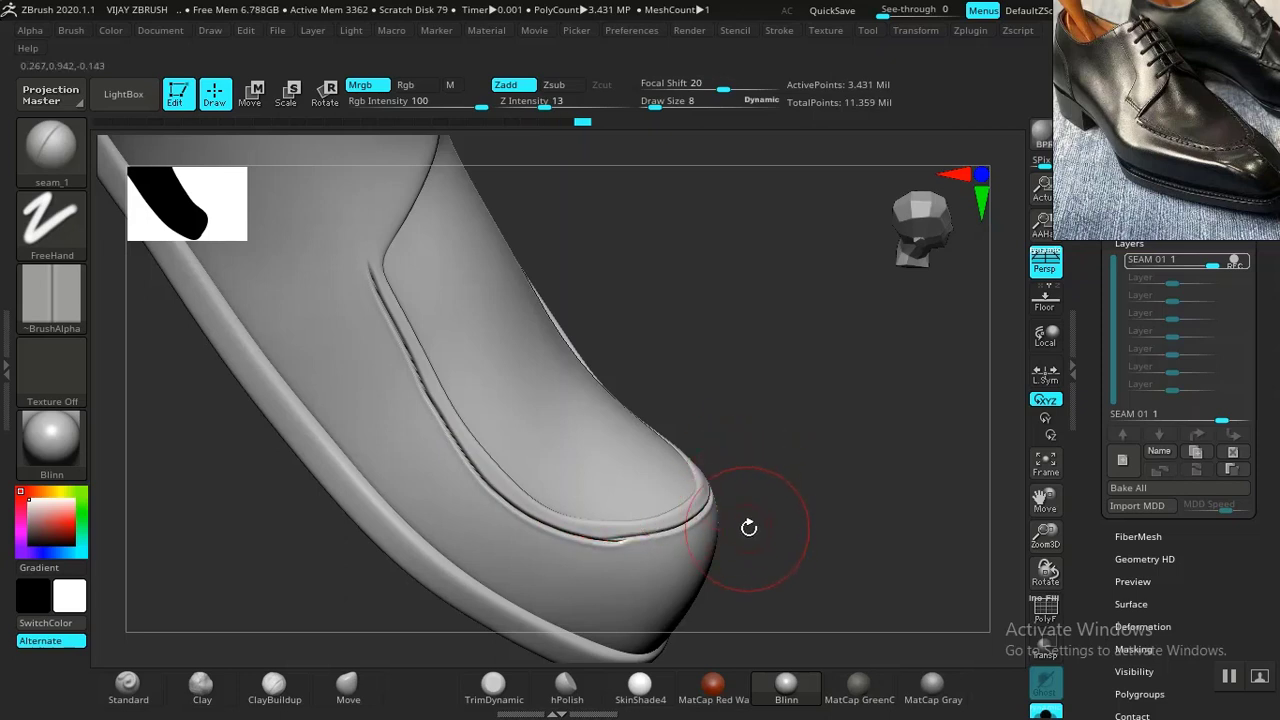
drag(841, 494, 711, 309)
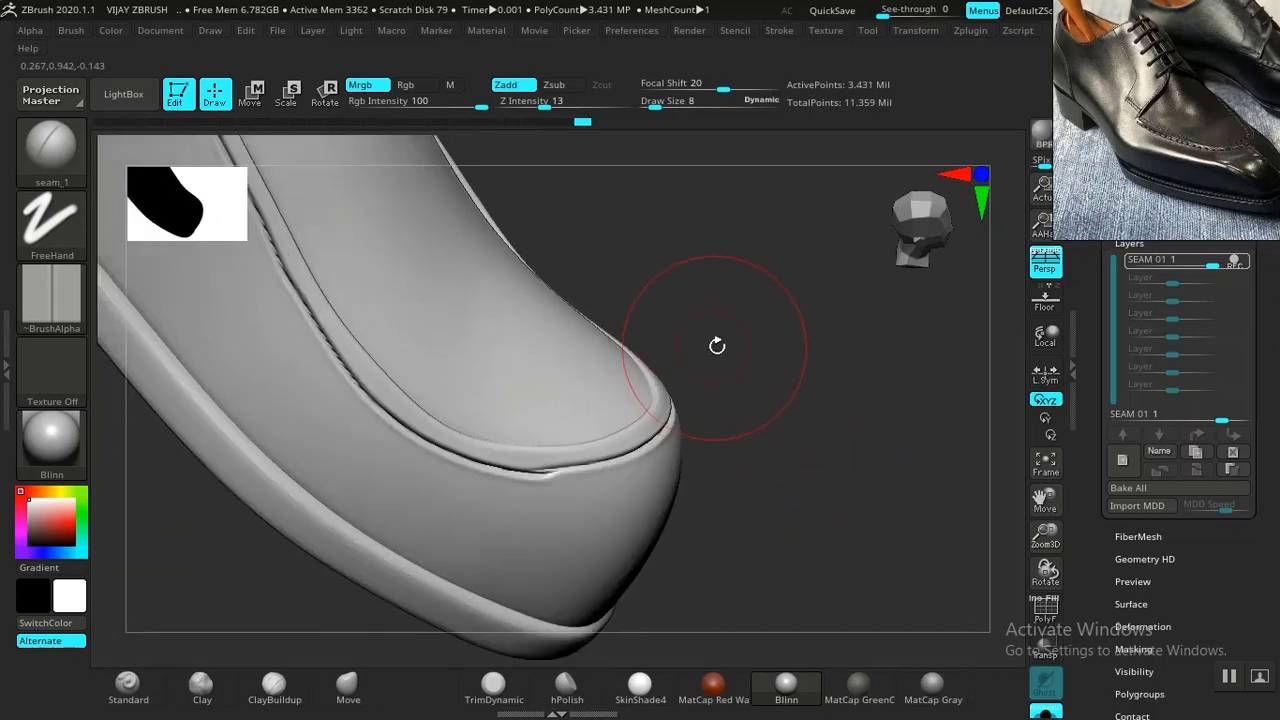
drag(806, 408, 747, 407)
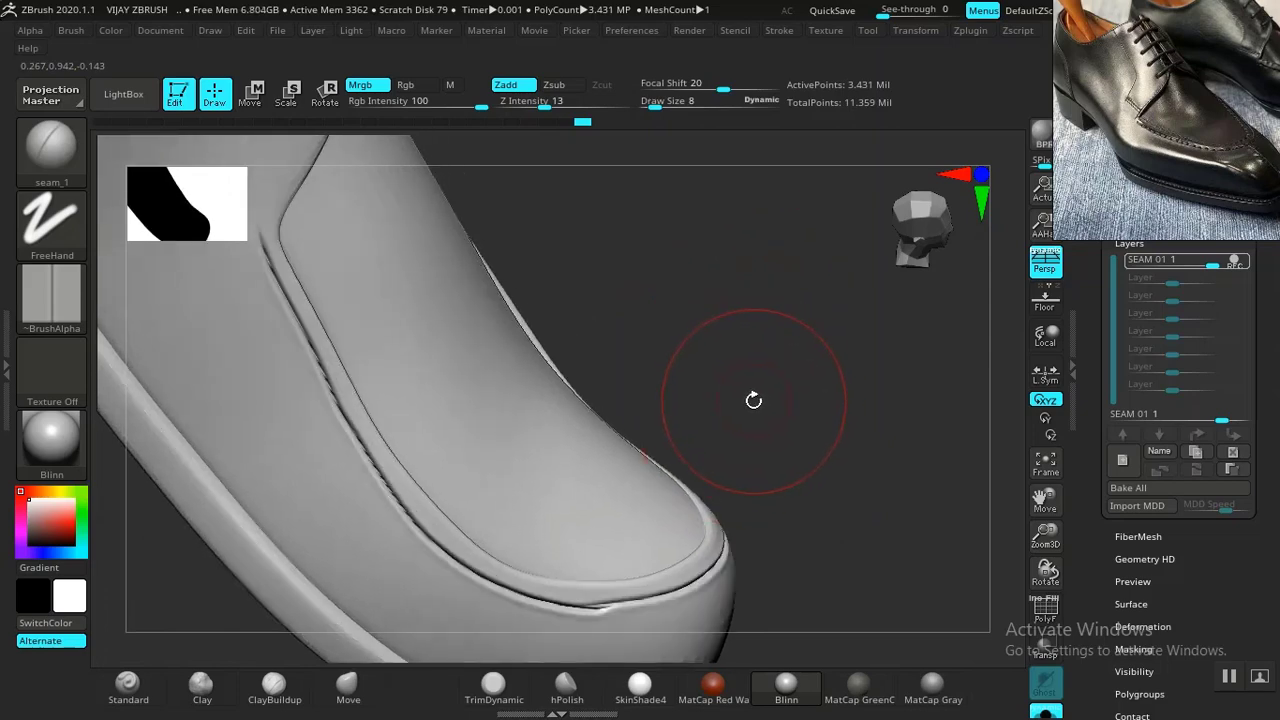
key(ctrl+z)
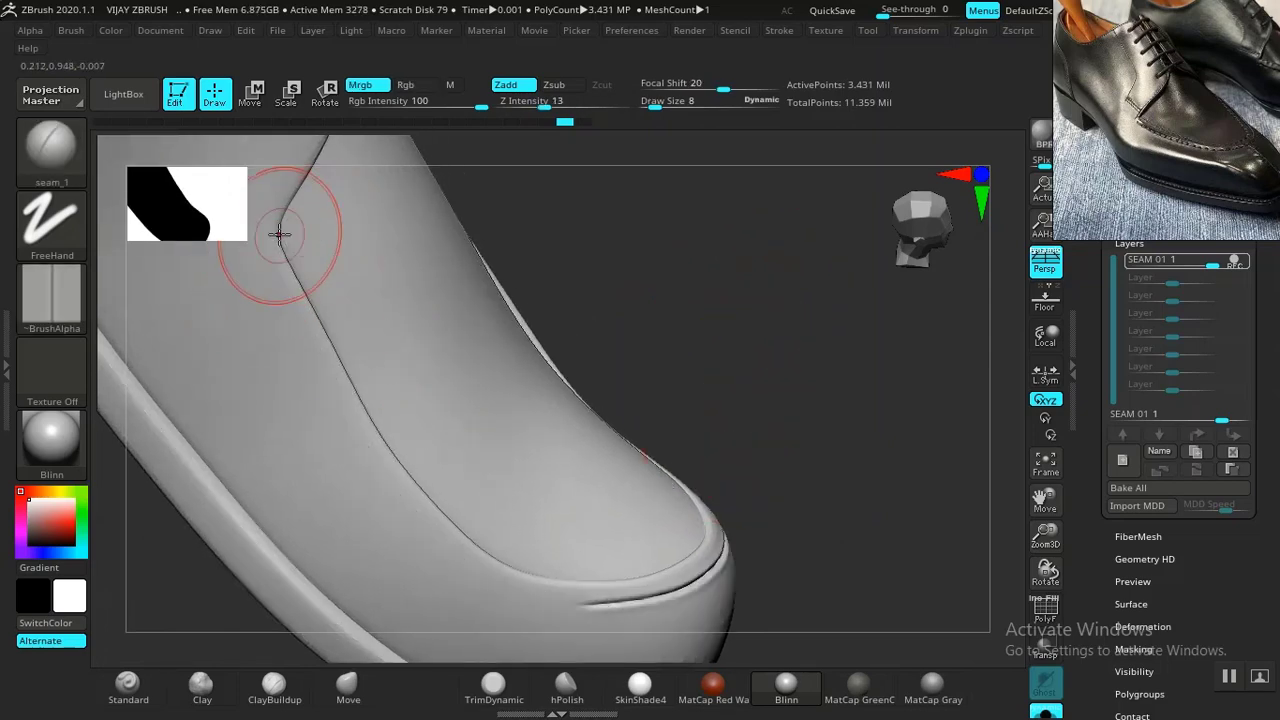
Step: Extend the toe seam around the panel's corner and carve it along the side edge from the panel's rear corner
alt+drag(660, 280, 716, 245)
drag(277, 485, 509, 457)
drag(682, 512, 682, 513)
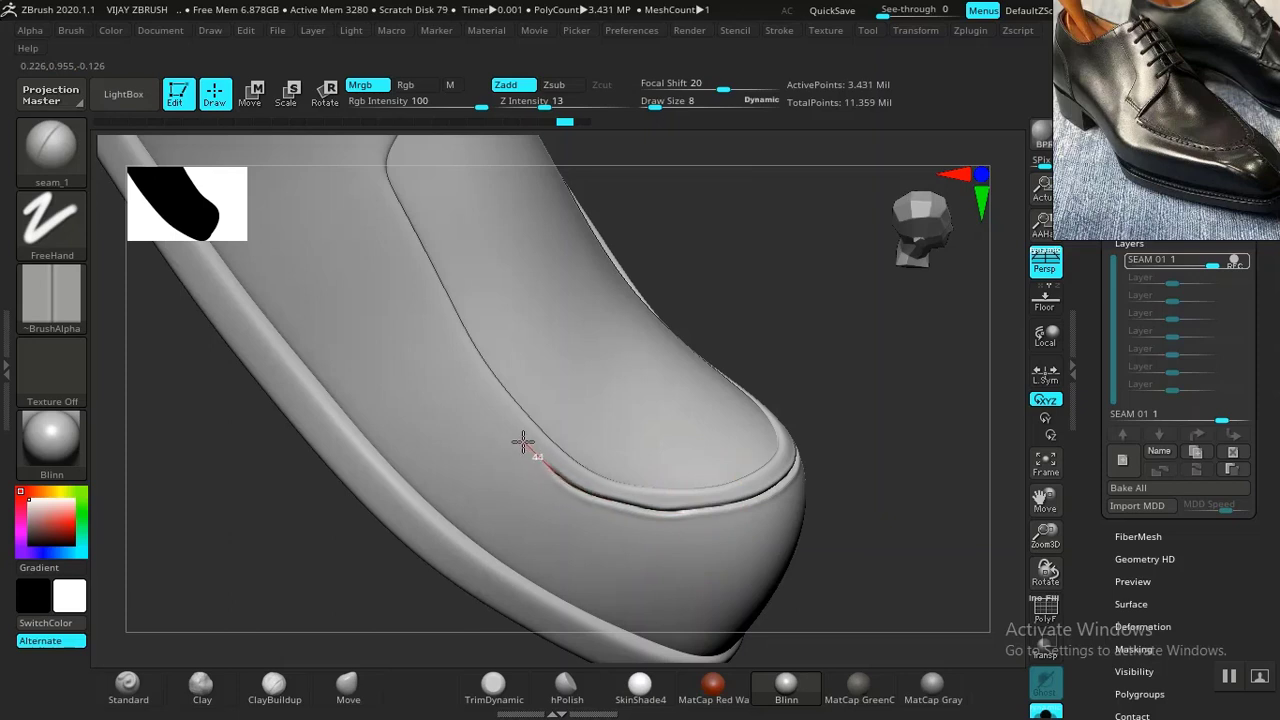
alt+drag(869, 334, 889, 400)
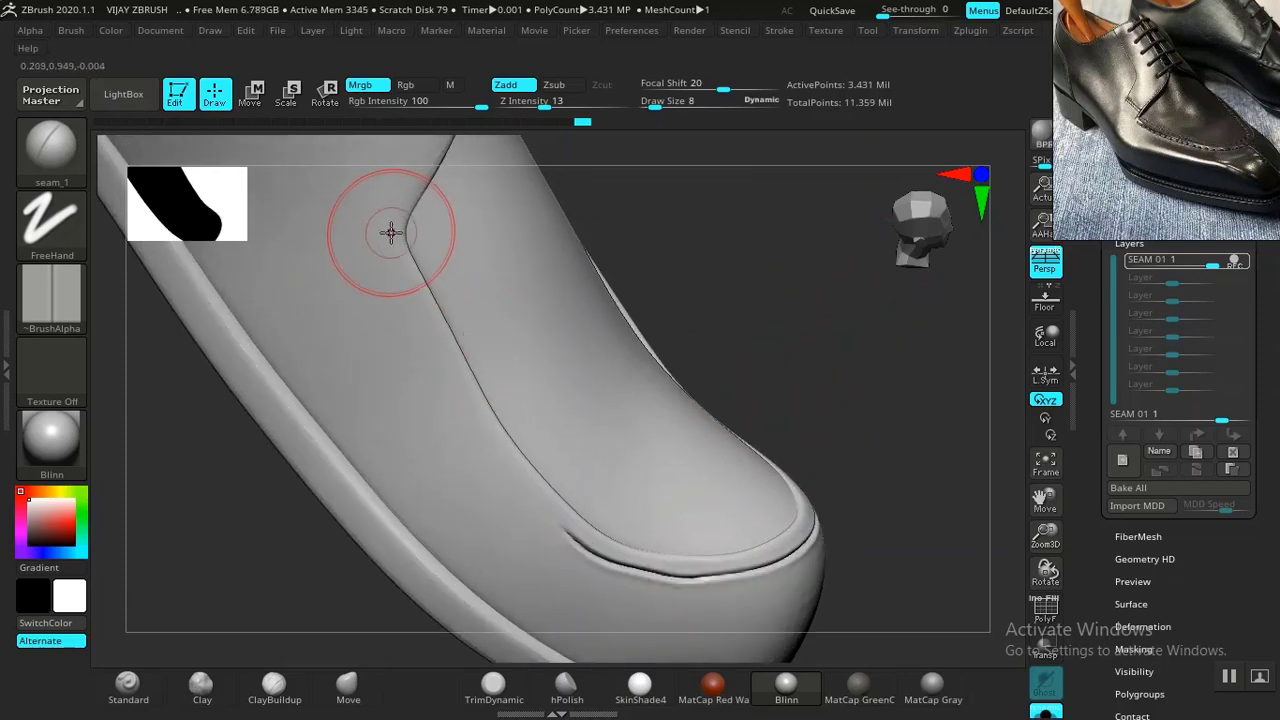
drag(393, 228, 387, 252)
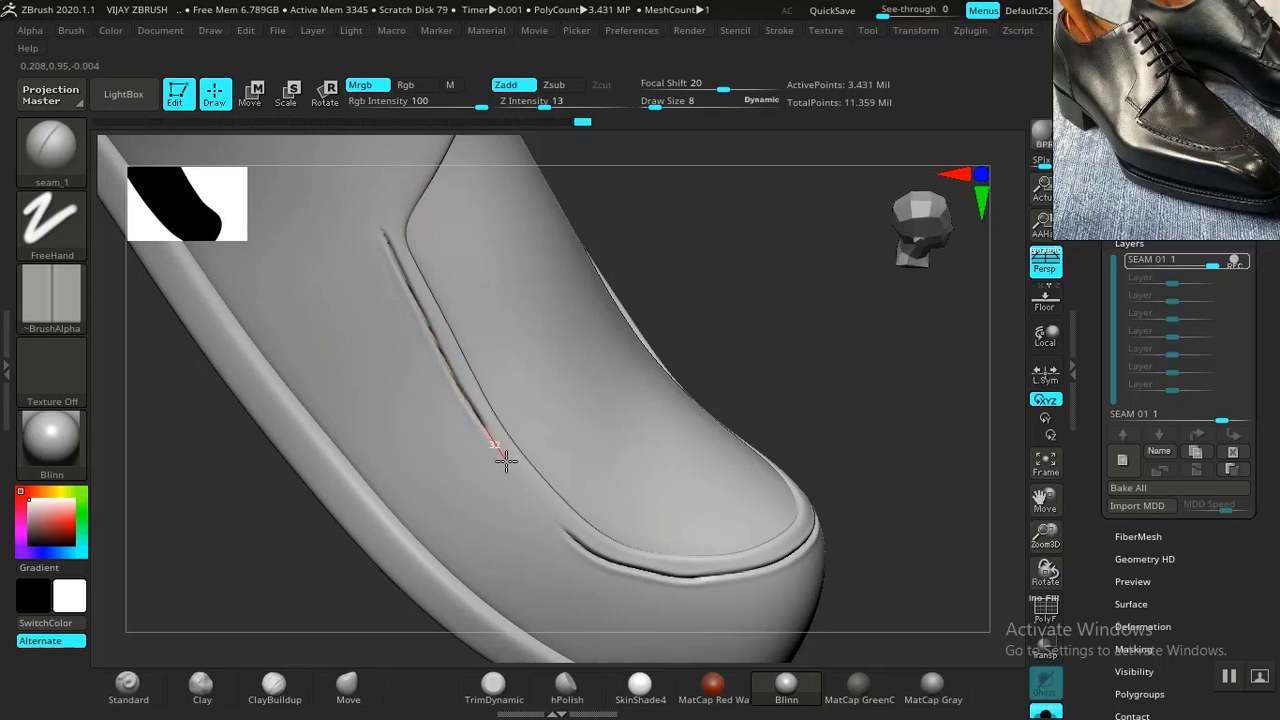
drag(526, 489, 545, 518)
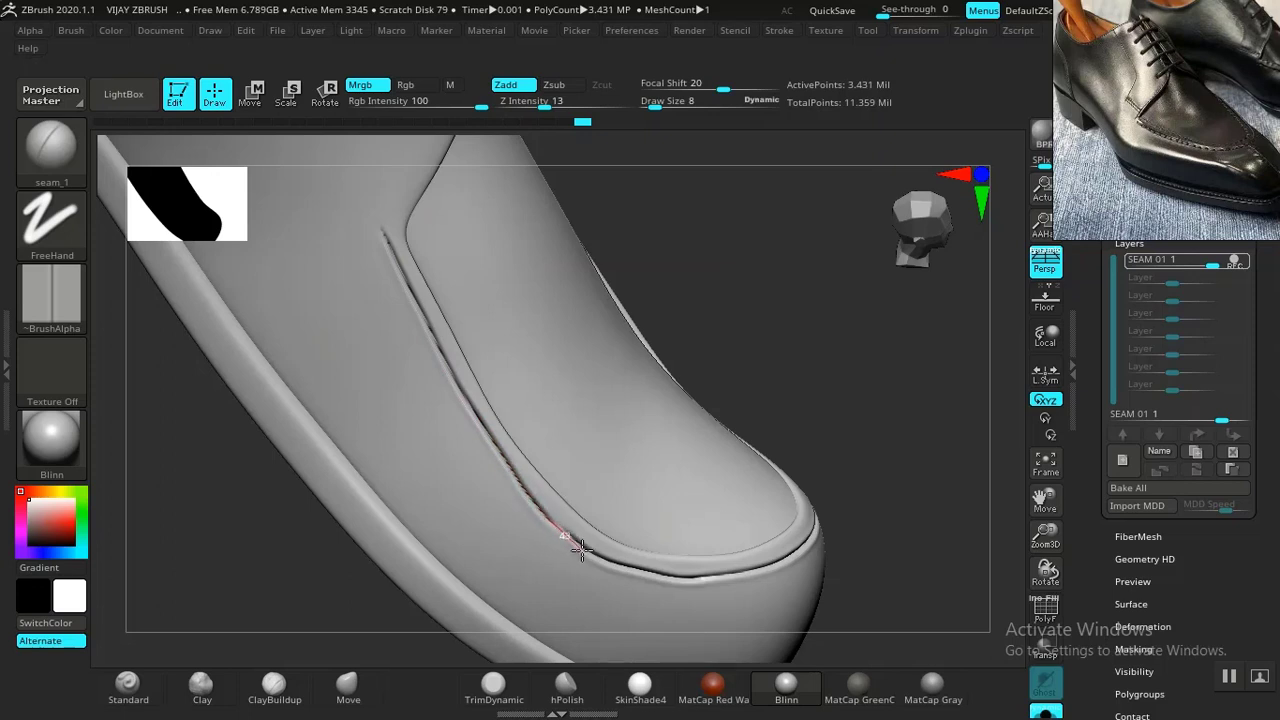
drag(598, 566, 600, 567)
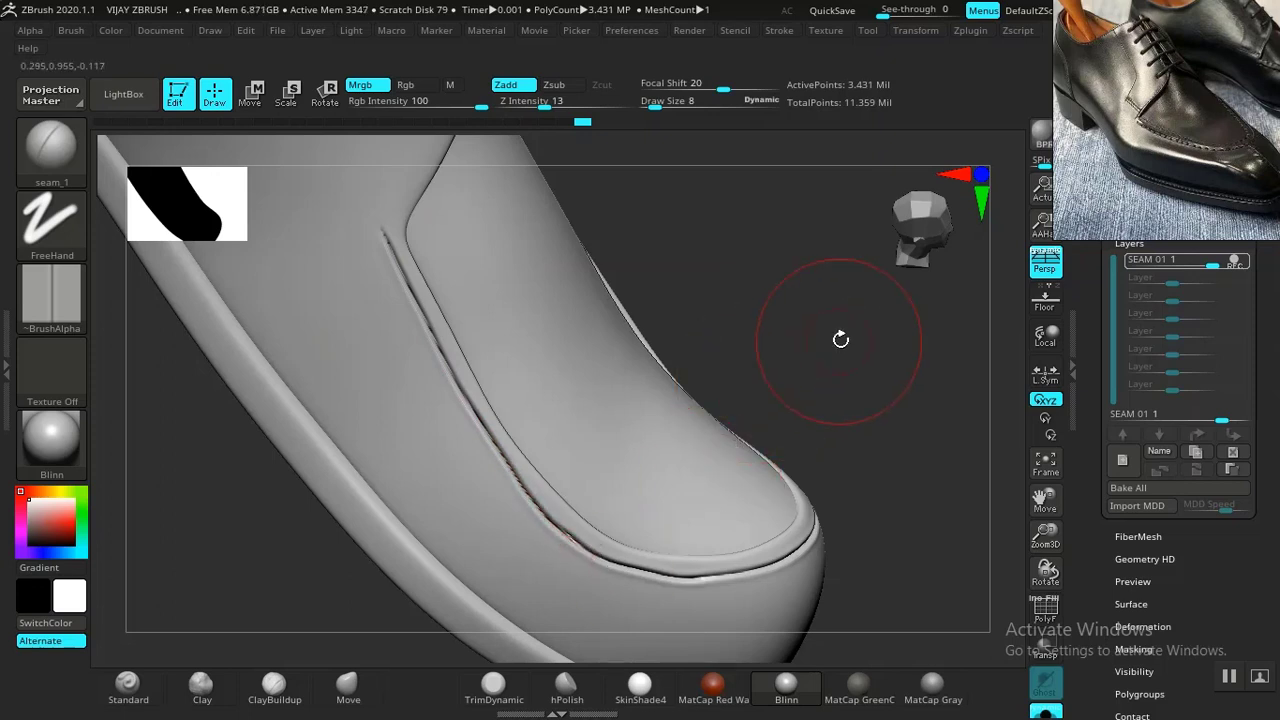
Step: Carve the toe seam around the front panel's opposite toe corner, checking it from several angles
mouse_move(840, 337)
mouse_down()
mouse_move(620, 334)
mouse_move(684, 340)
mouse_up()
drag(822, 390, 723, 369)
drag(811, 318, 362, 502)
drag(430, 529, 676, 545)
drag(689, 329, 646, 437)
drag(544, 485, 805, 302)
drag(744, 468, 455, 415)
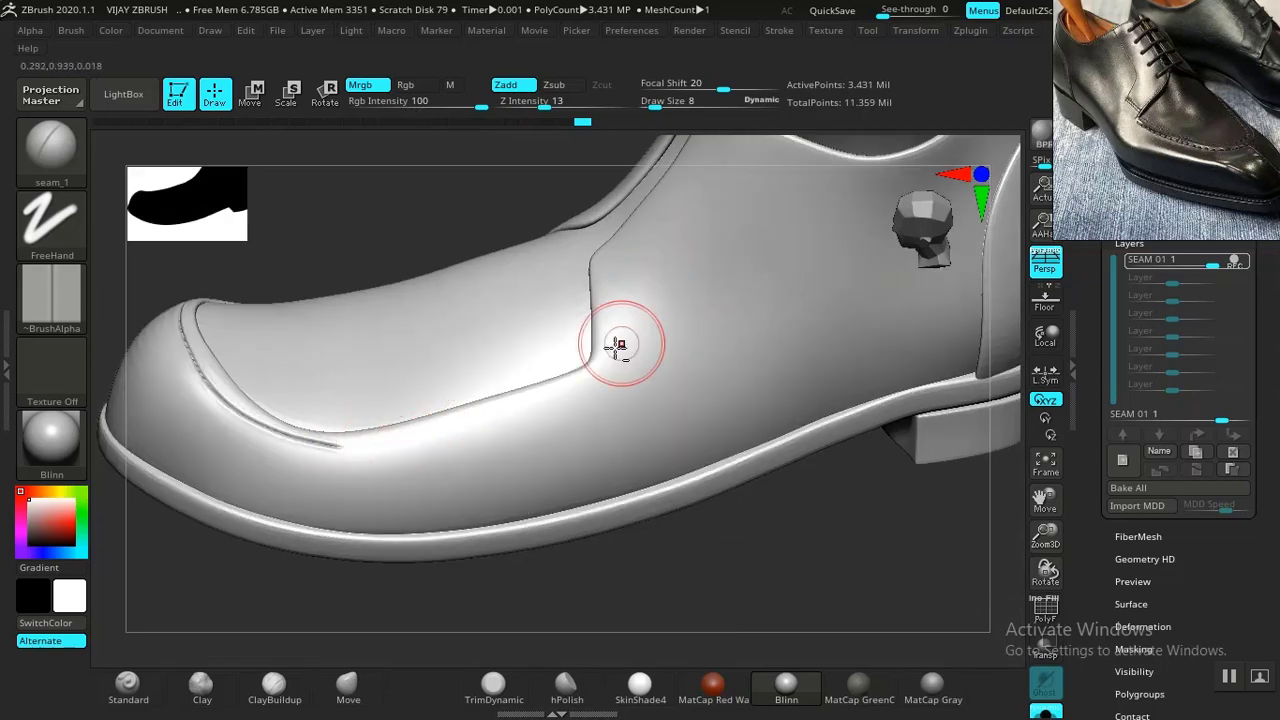
Step: Carve the seam along the panel's other side edge from its rear corner to the toe seam
drag(610, 363, 501, 414)
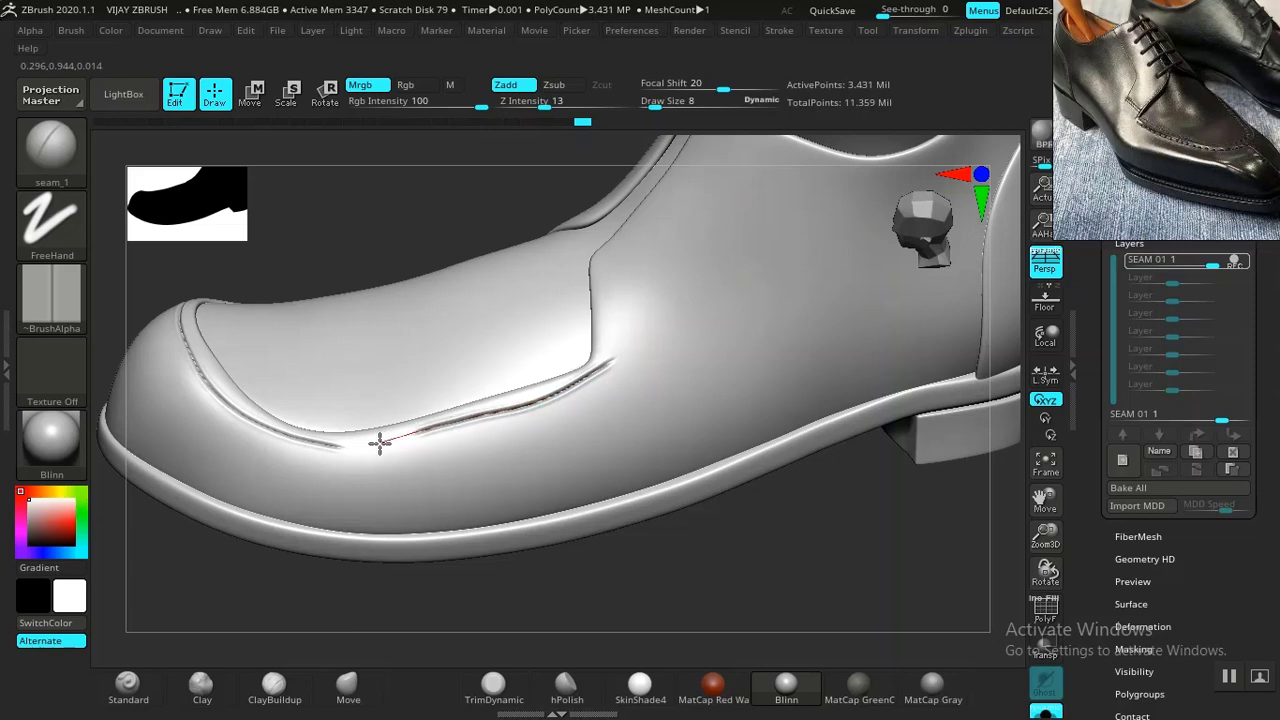
drag(379, 443, 357, 448)
drag(295, 447, 297, 446)
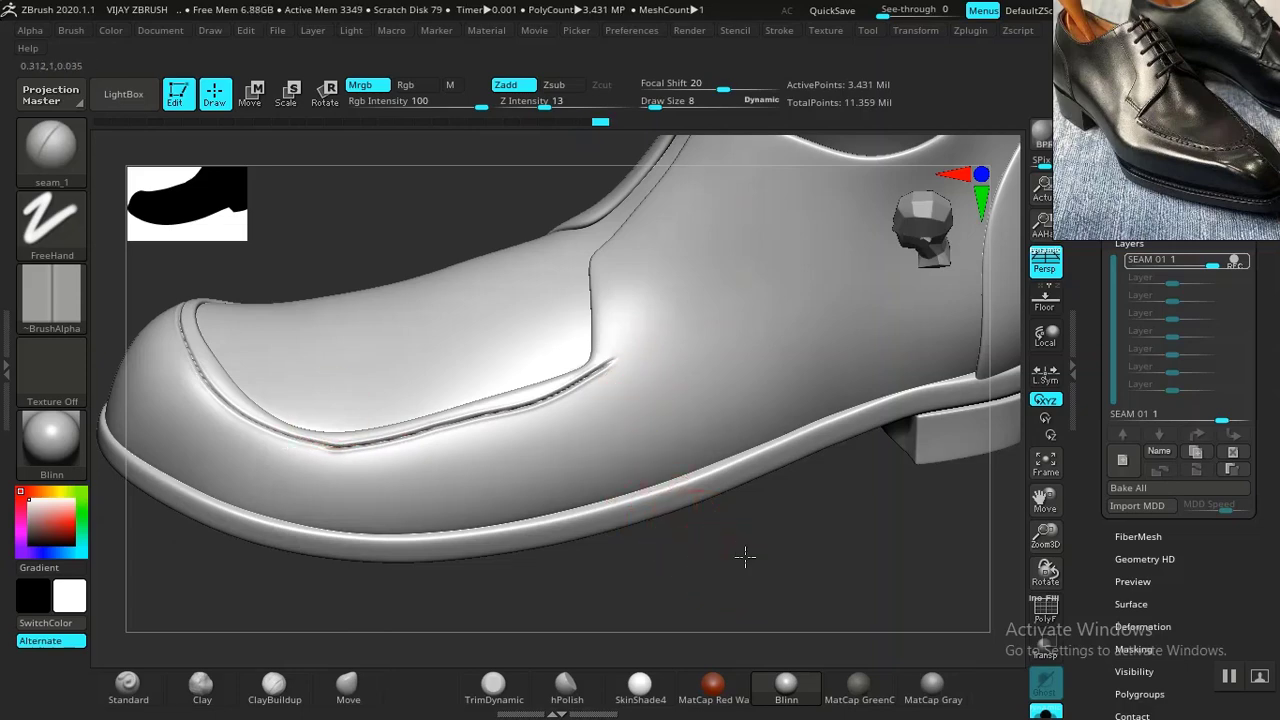
Step: Close the rear ends of the panel seam with short strokes at the panel corners, undoing and redrawing the inner one
mouse_move(745, 556)
mouse_down()
mouse_move(717, 562)
mouse_move(733, 565)
mouse_move(666, 511)
mouse_up()
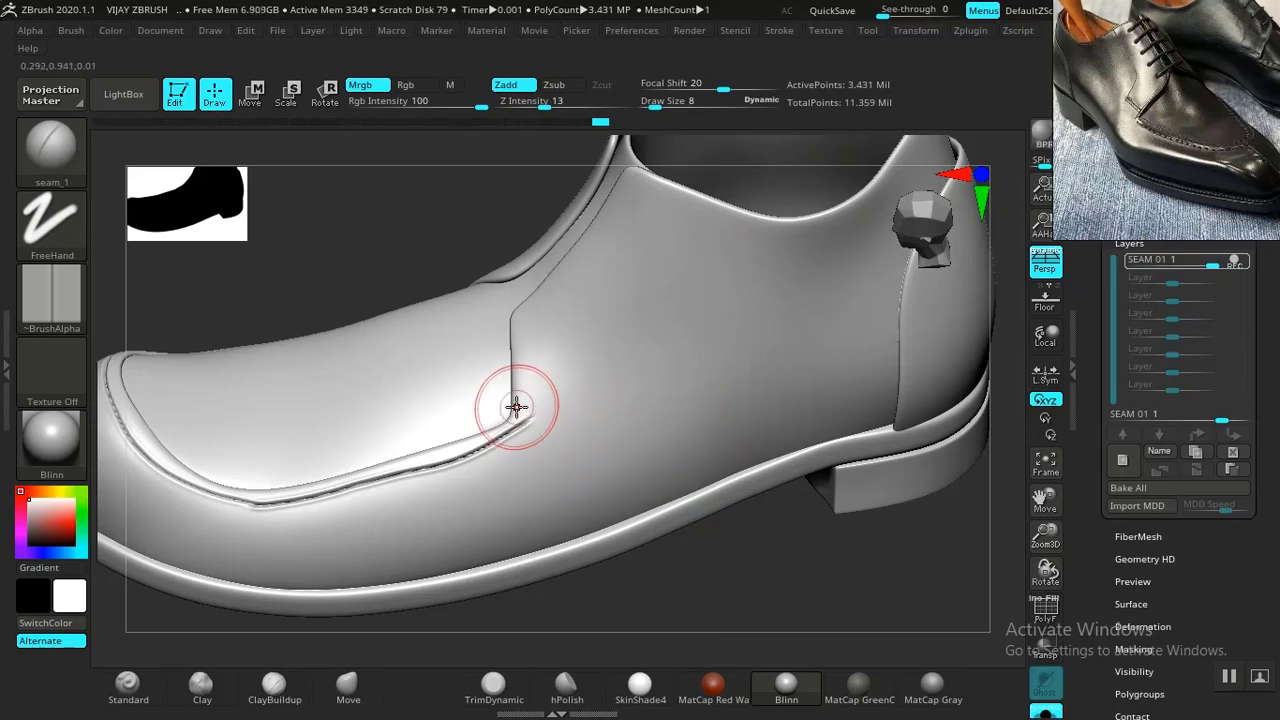
drag(516, 406, 570, 442)
drag(754, 589, 668, 290)
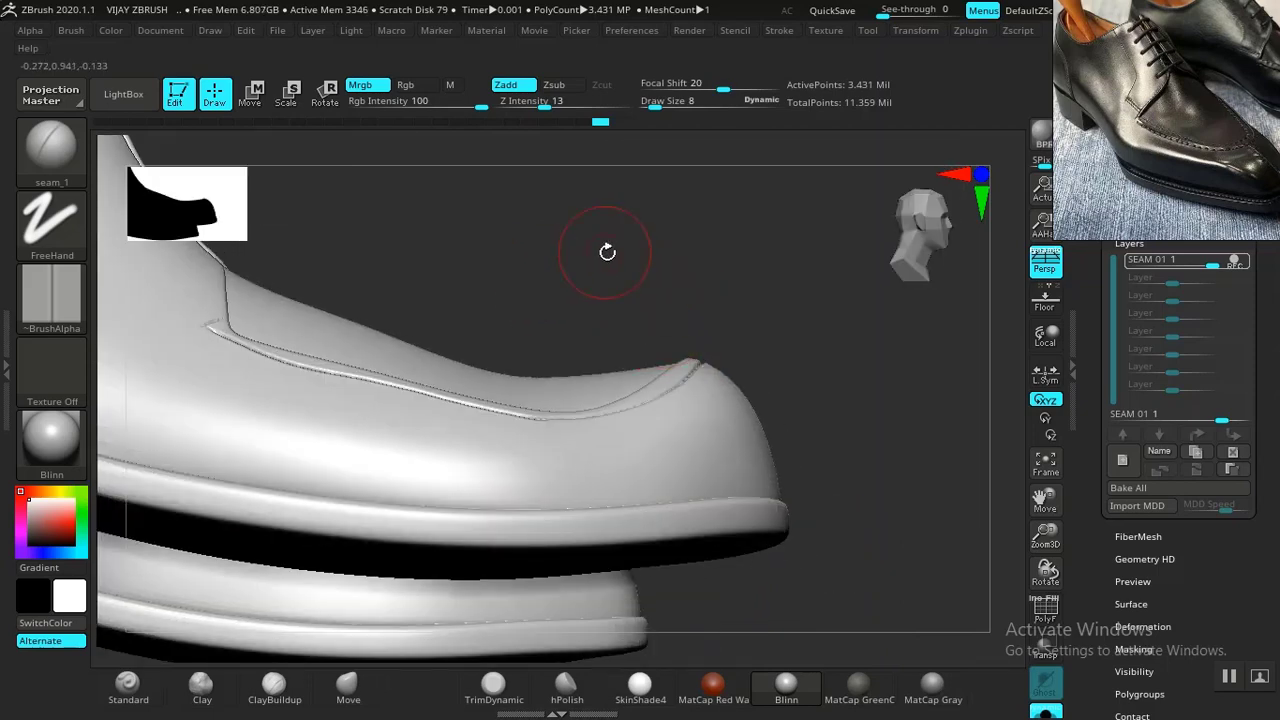
drag(607, 252, 660, 519)
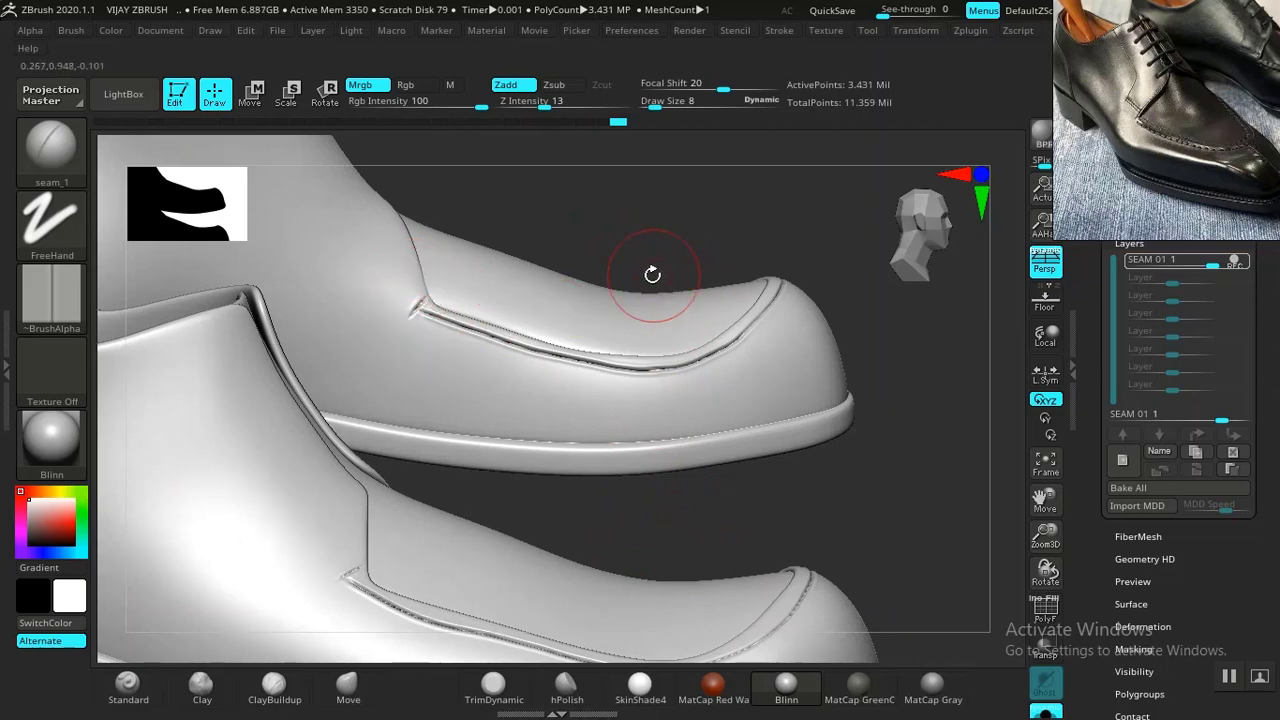
key(ctrl)
key(ctrl+z)
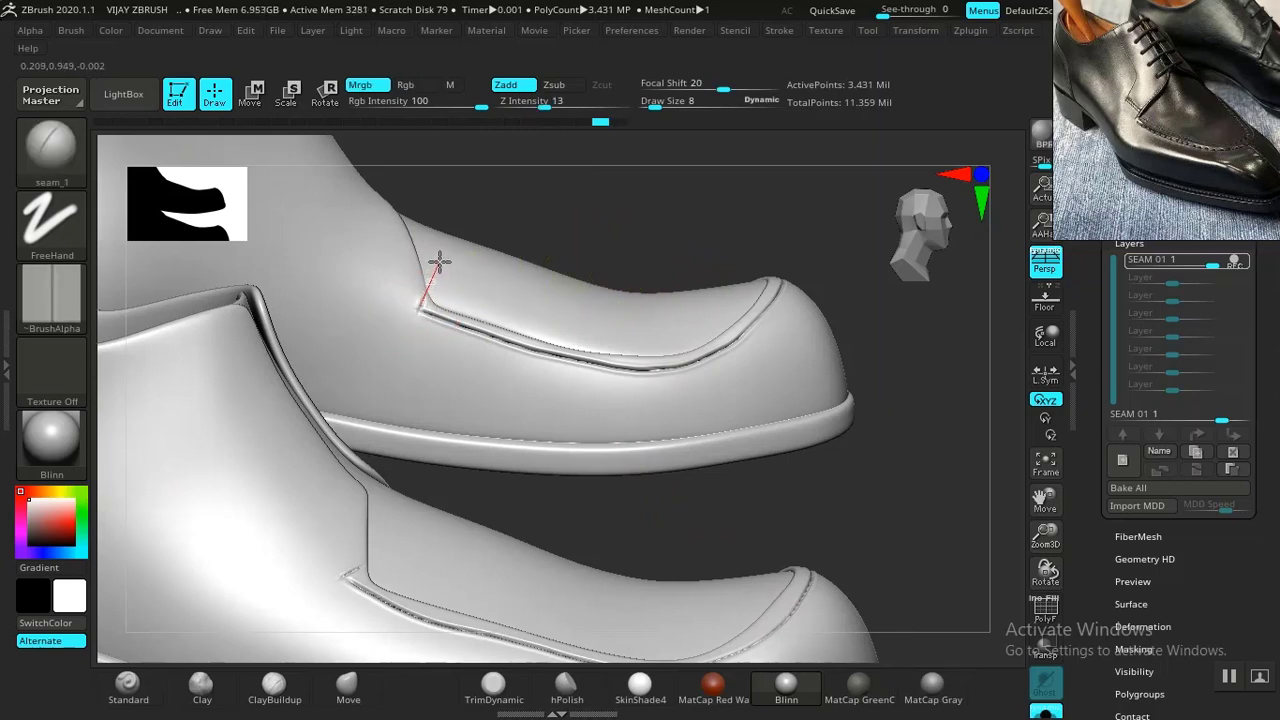
drag(439, 262, 441, 259)
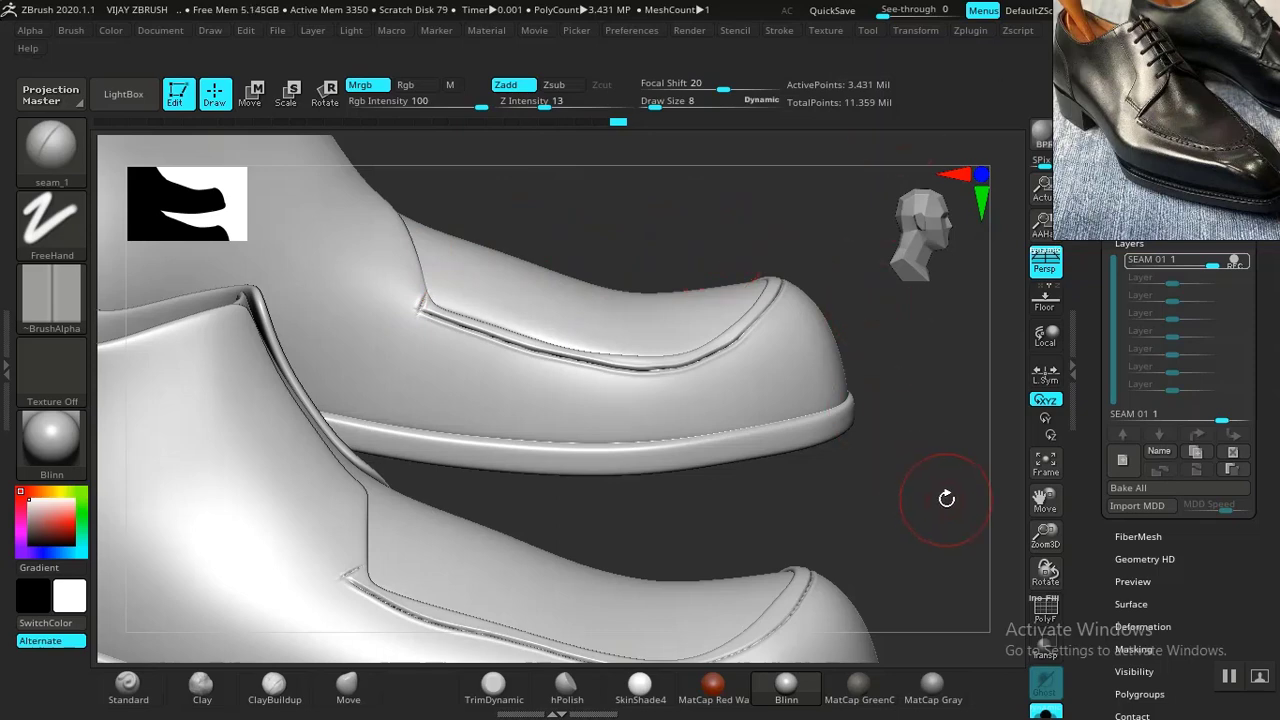
Step: Carve a straight seam down the middle of the toe cap from the panel seam to the sole
drag(946, 498, 743, 406)
drag(471, 246, 468, 247)
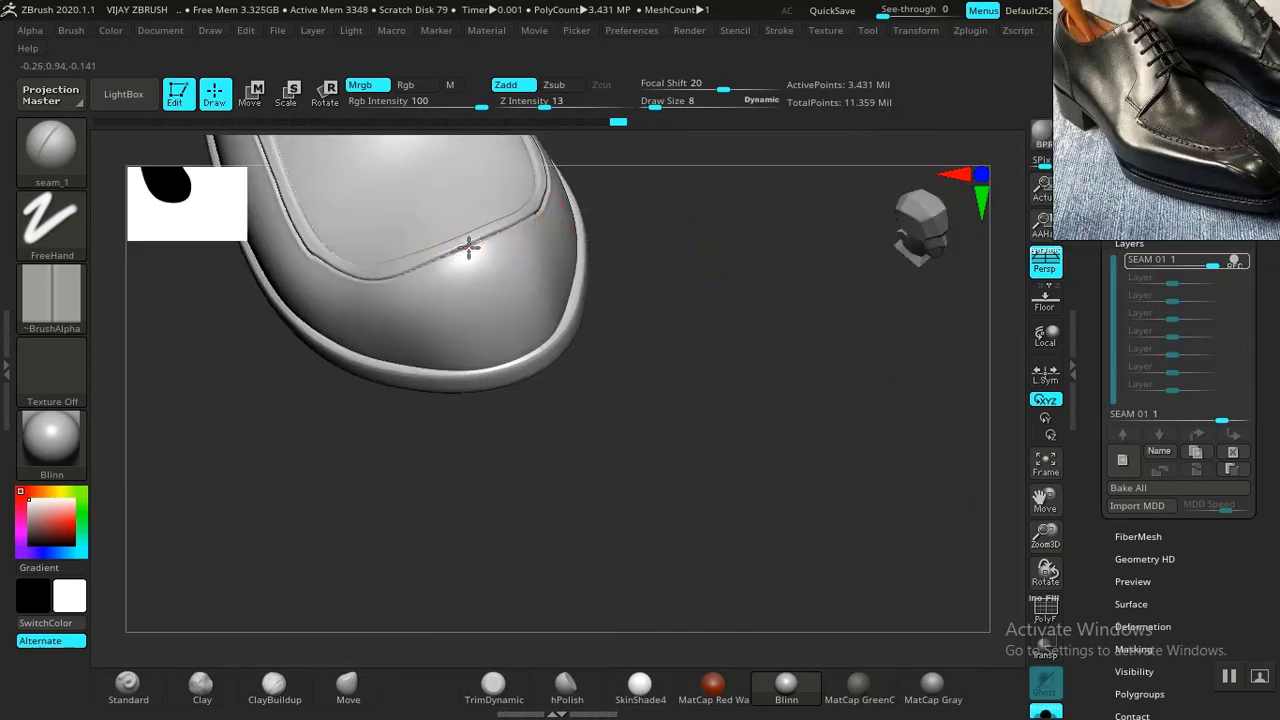
drag(485, 292, 497, 316)
drag(690, 296, 715, 382)
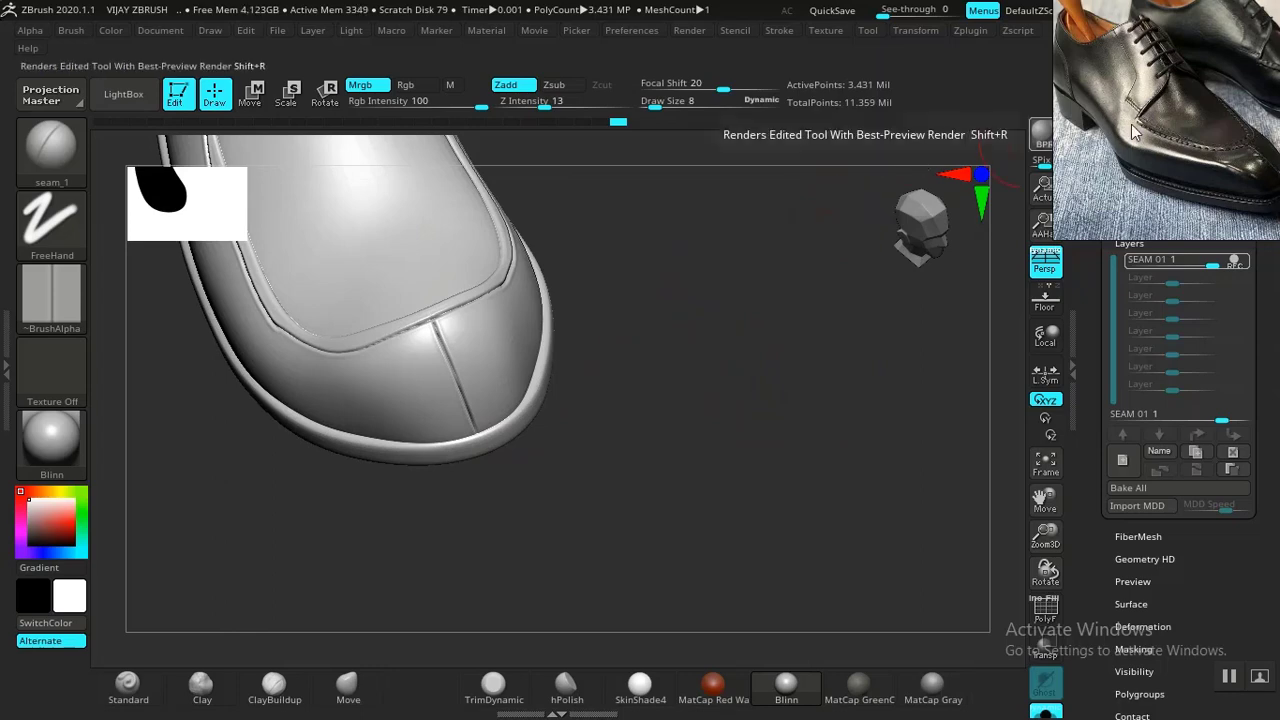
Step: Isolate the heel block at the back of the shoe, lower the subdivision level, and show the whole shoe again
drag(615, 454, 767, 404)
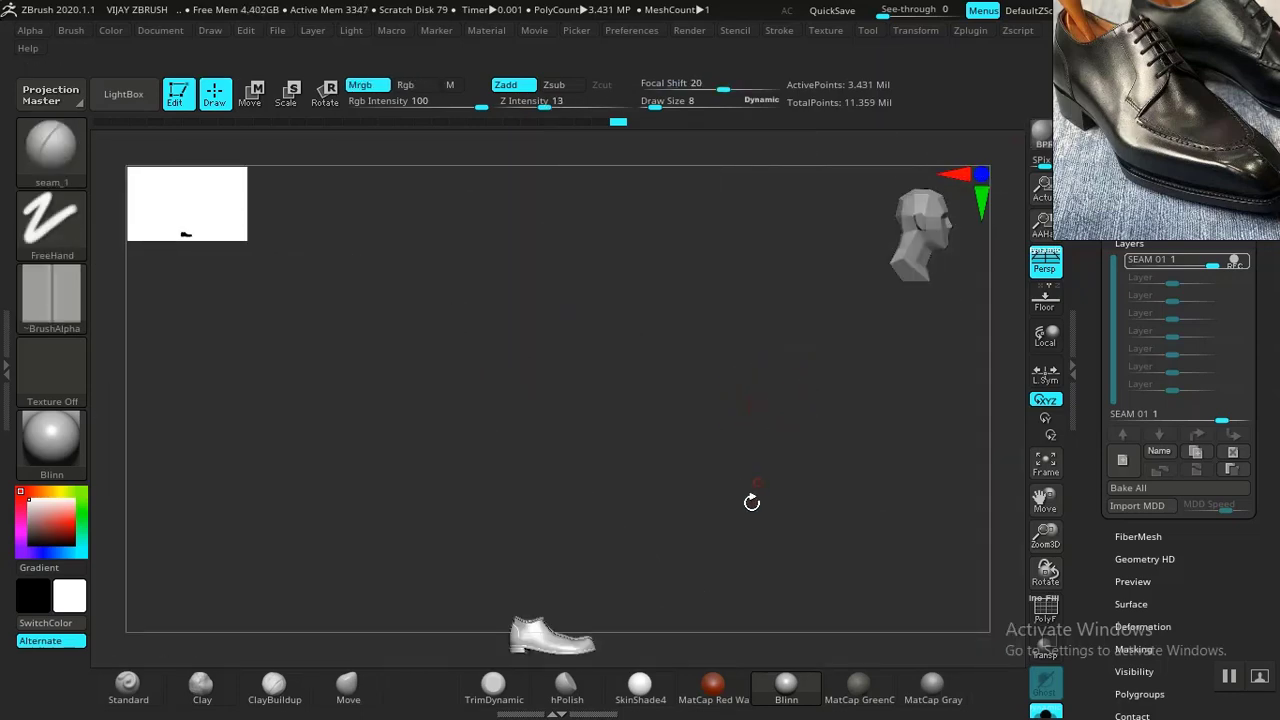
mouse_move(752, 502)
mouse_down()
mouse_move(723, 286)
mouse_move(724, 364)
mouse_move(486, 409)
mouse_move(651, 470)
mouse_up()
mouse_move(894, 360)
mouse_down()
mouse_move(791, 414)
mouse_move(766, 486)
mouse_move(680, 492)
mouse_up()
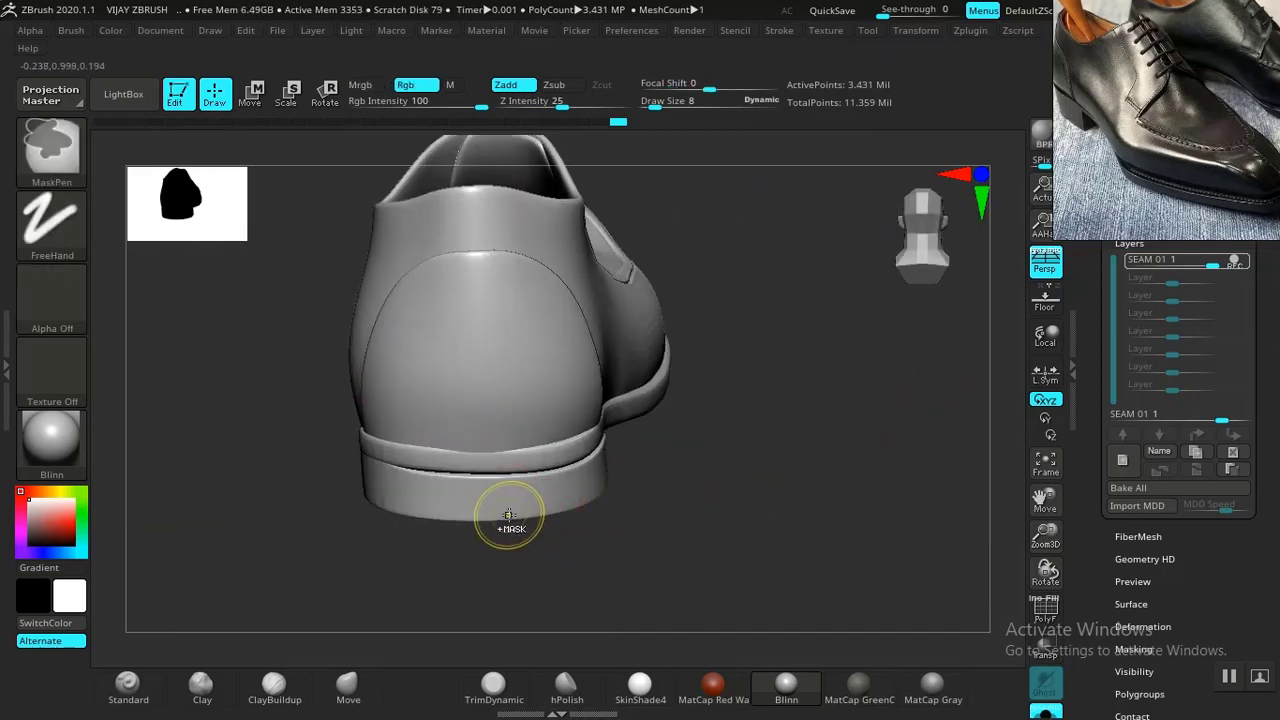
ctrl+shift+click(503, 509)
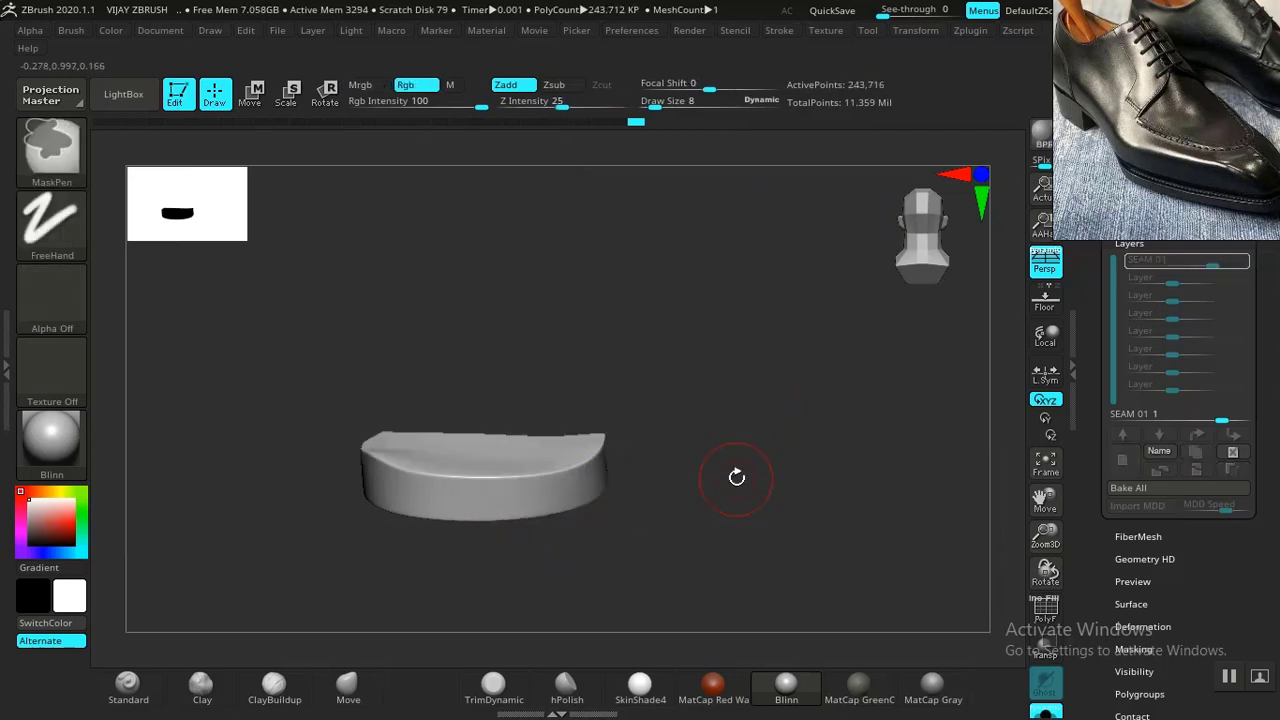
key(shift)
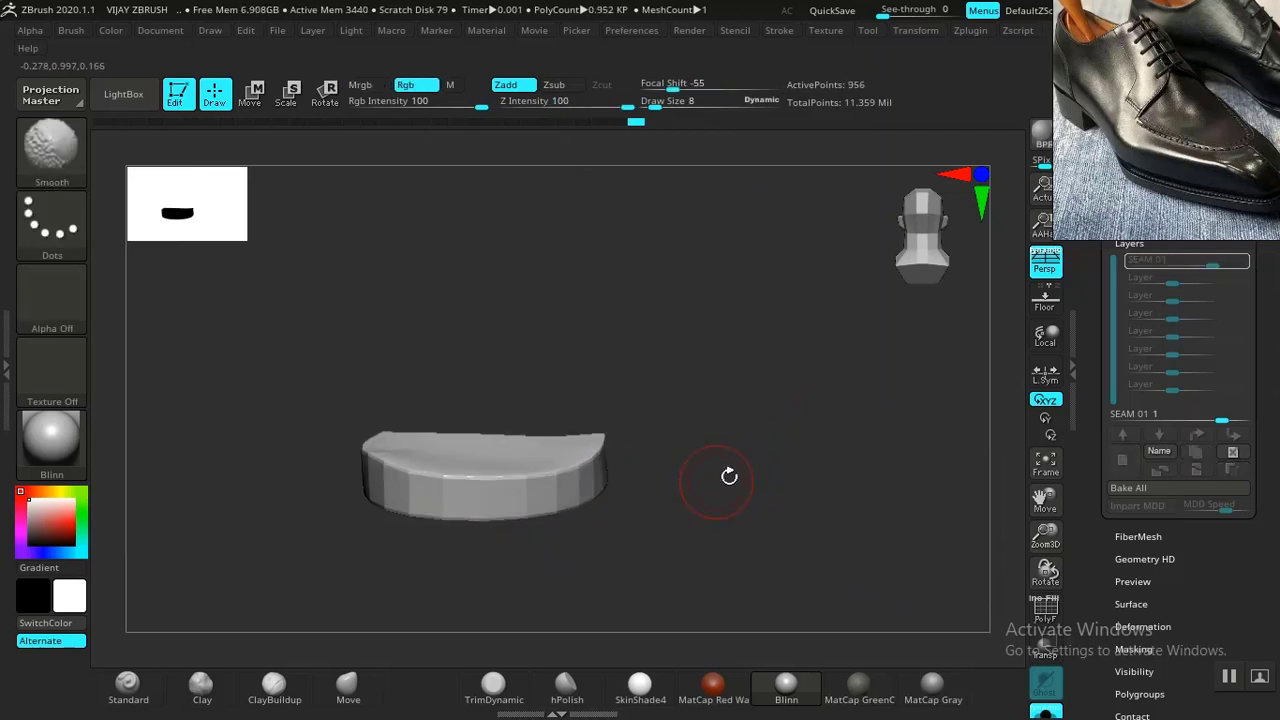
ctrl+shift+click(750, 474)
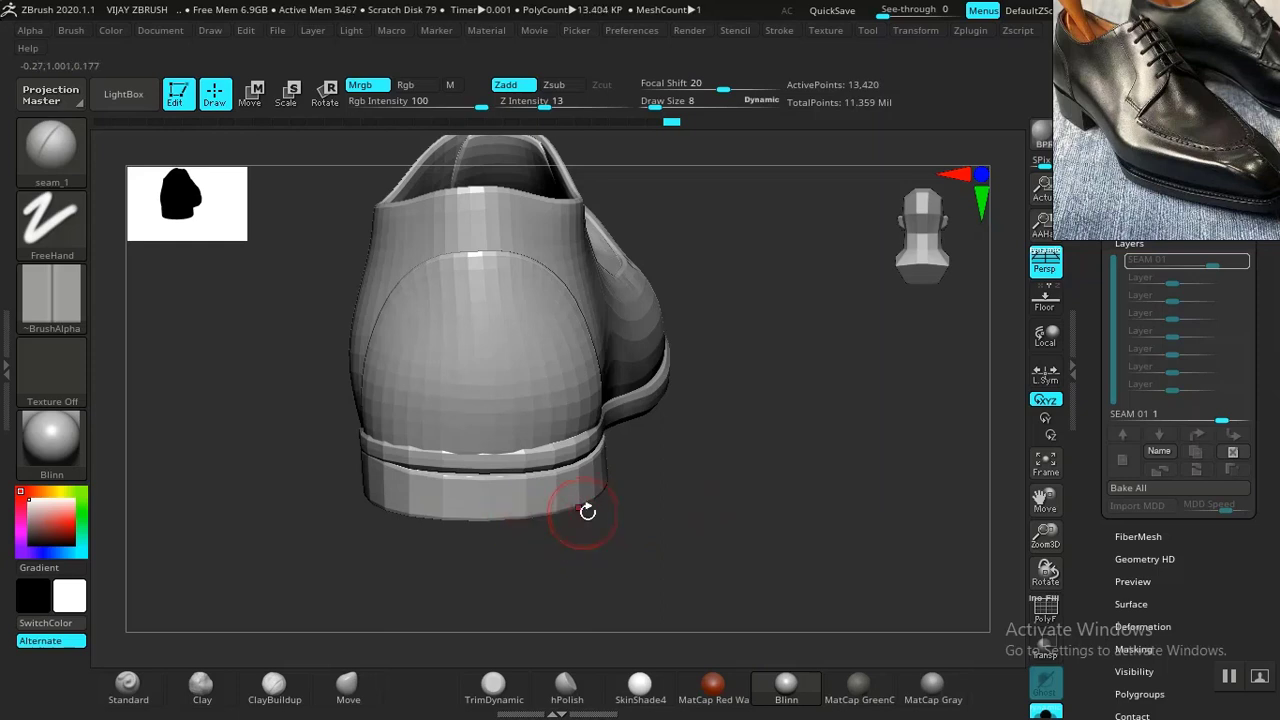
Step: Mask everything except the heel block, and with the Move brush at draw size 22 and then 10 fit its top edge to the sole
ctrl+shift+click(588, 512)
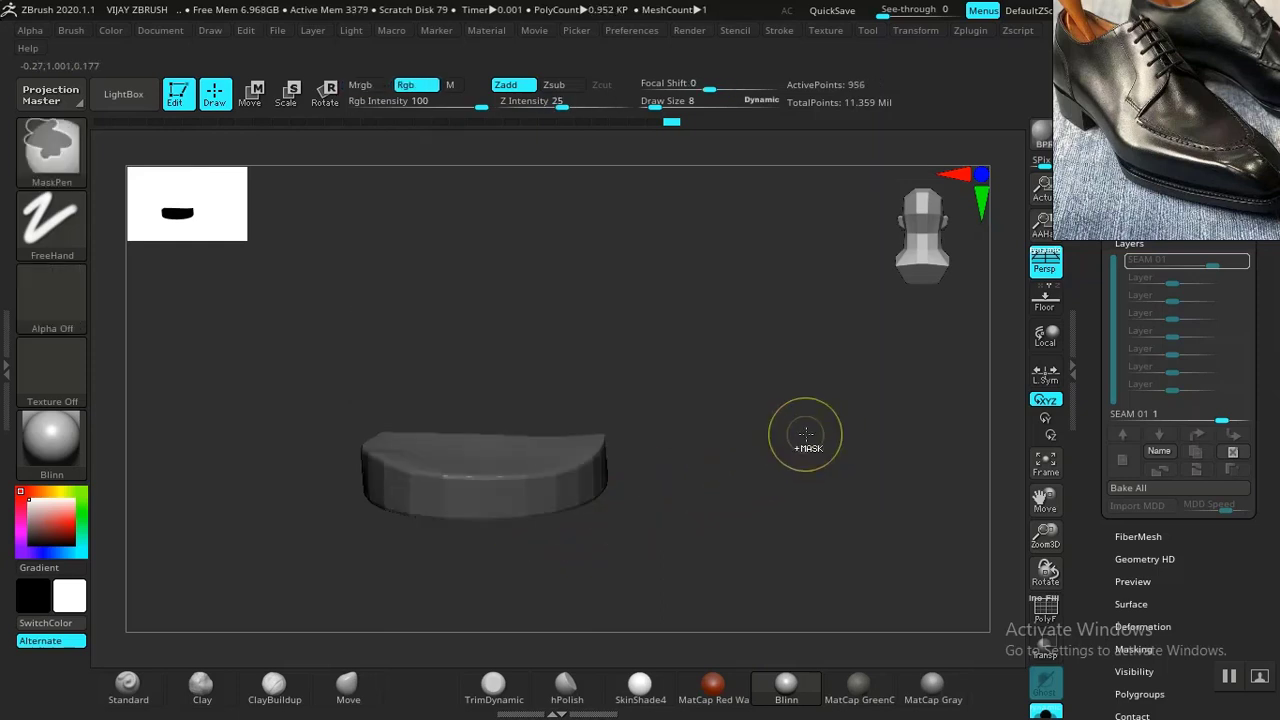
ctrl+shift+click(808, 432)
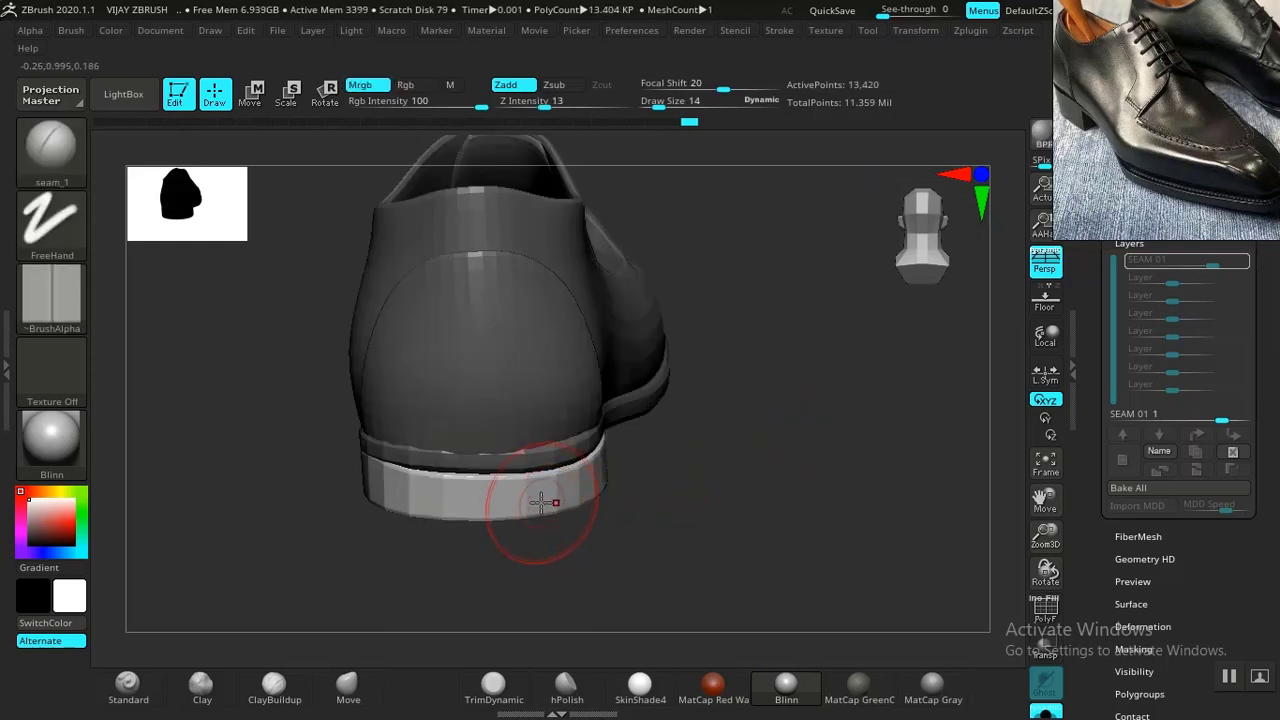
click(346, 686)
drag(690, 465, 517, 449)
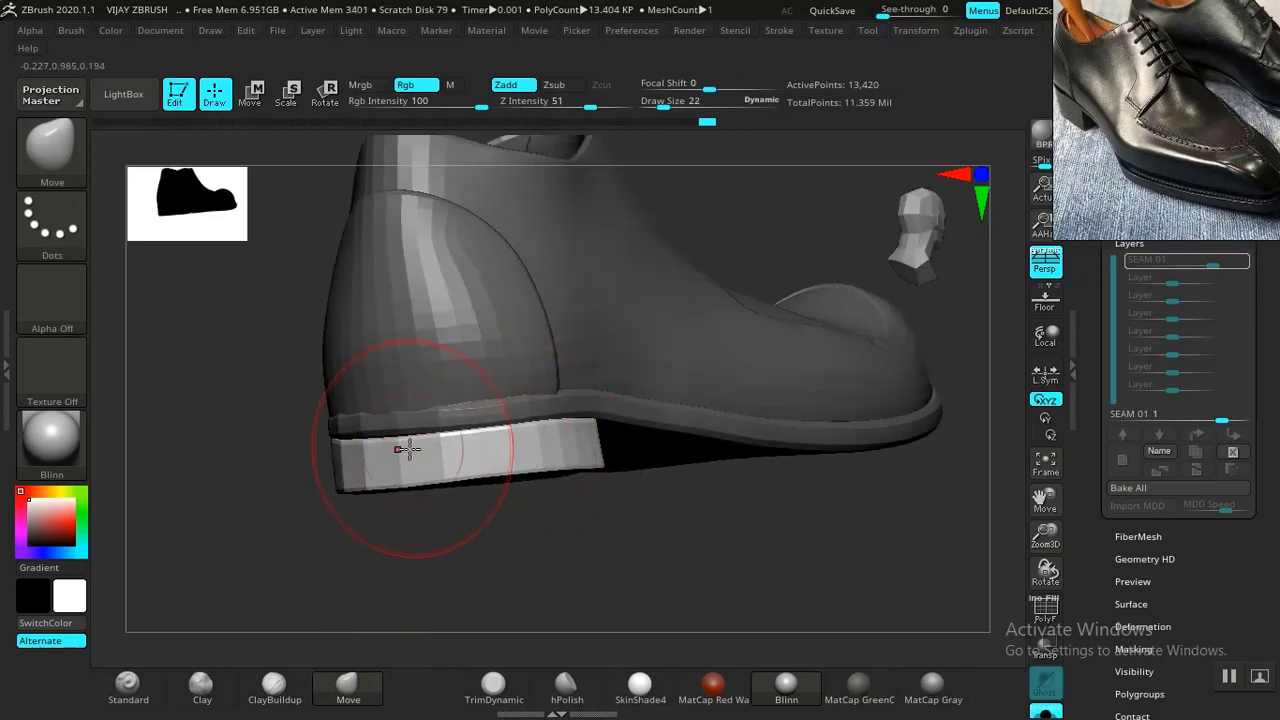
drag(358, 449, 397, 434)
key(bracketleft)
key(bracketleft)
key(bracketleft)
drag(516, 433, 580, 423)
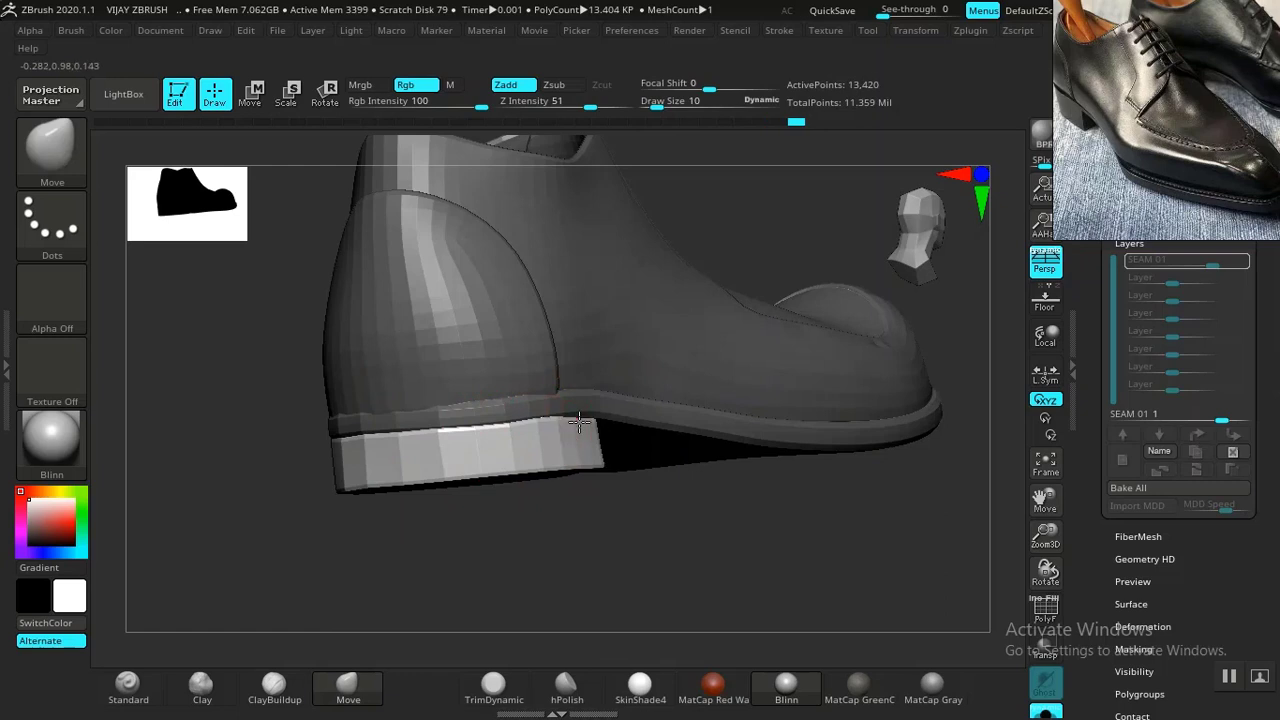
Step: Clear the mask and raise the shoe back to its highest subdivision level
drag(644, 559, 600, 614)
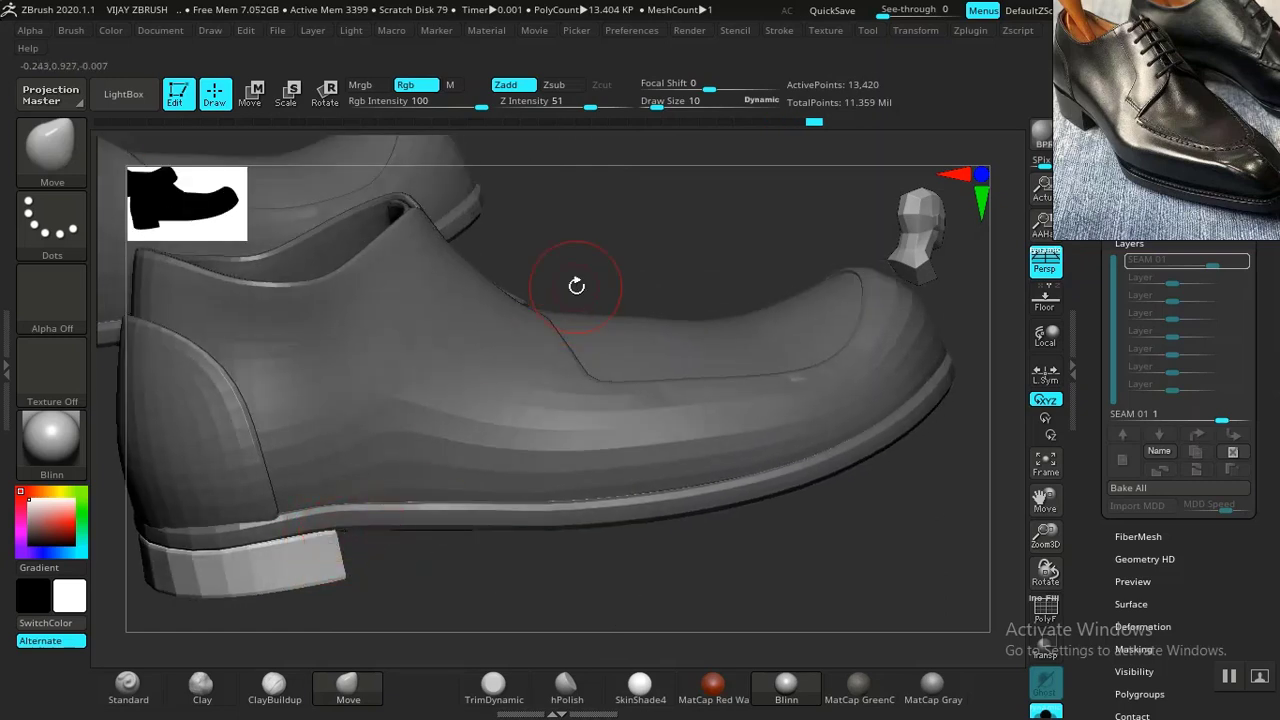
ctrl+click(640, 268)
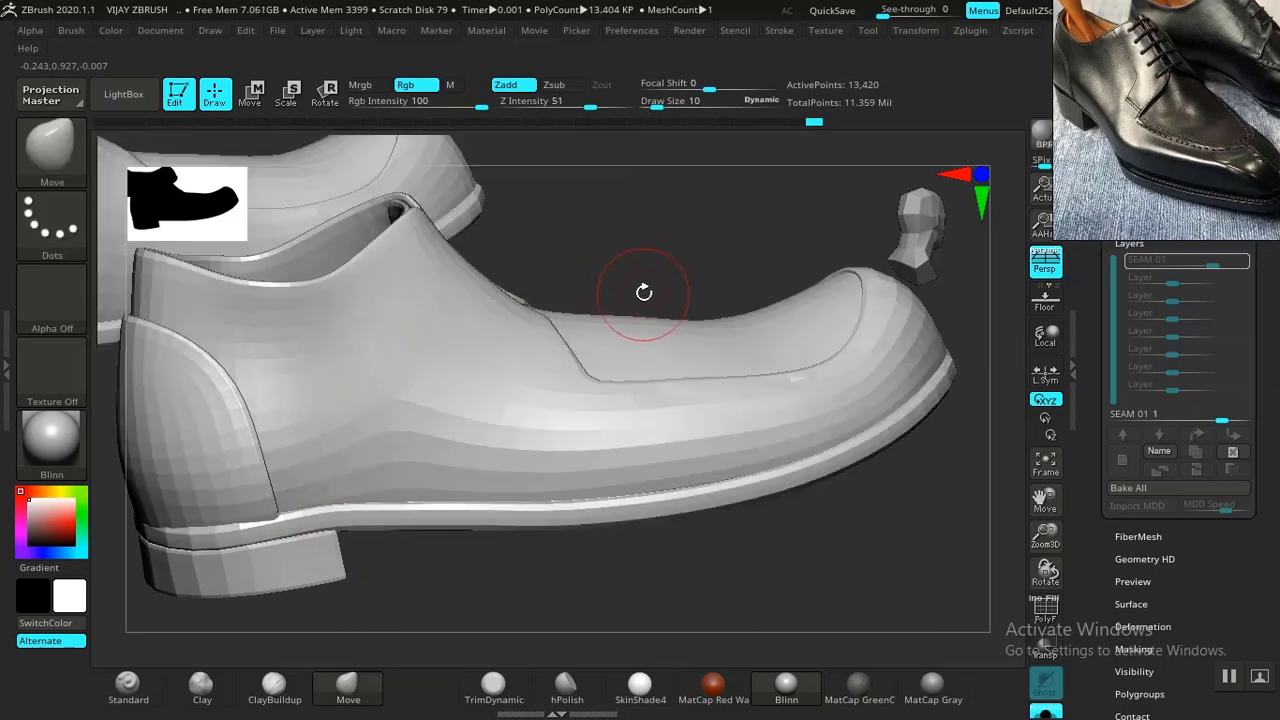
key(ctrl+d)
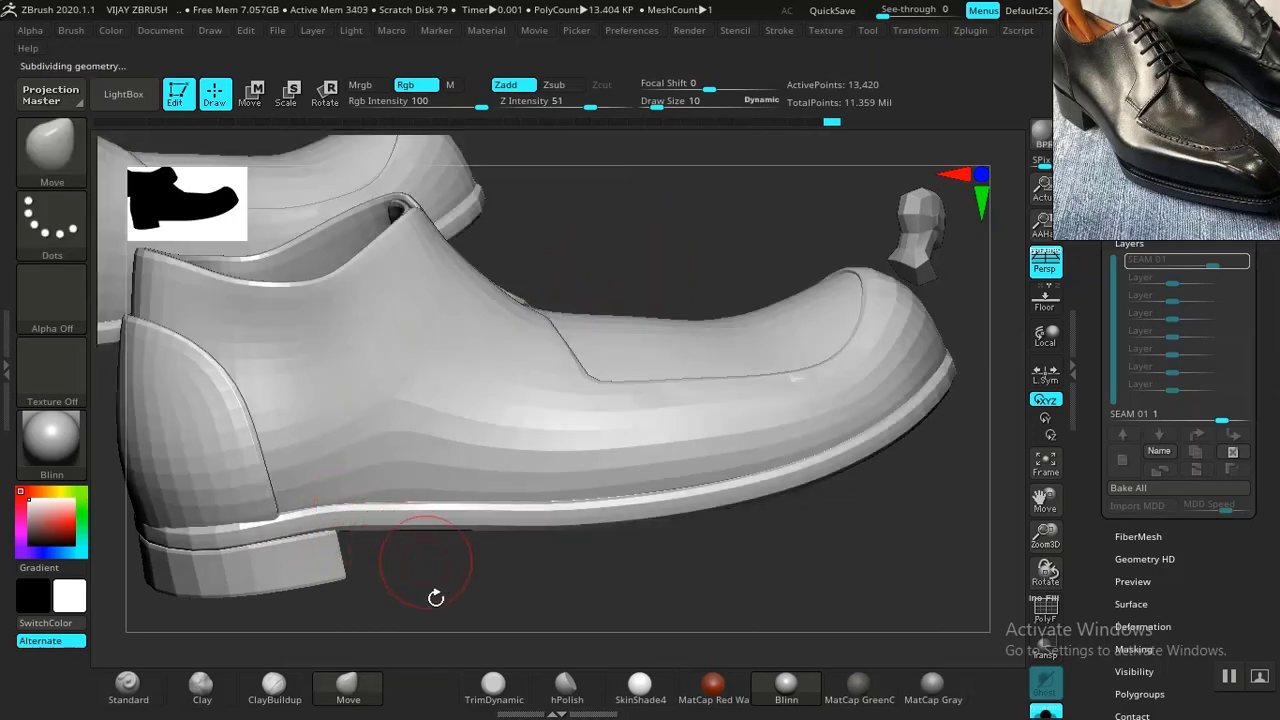
key(ctrl+d)
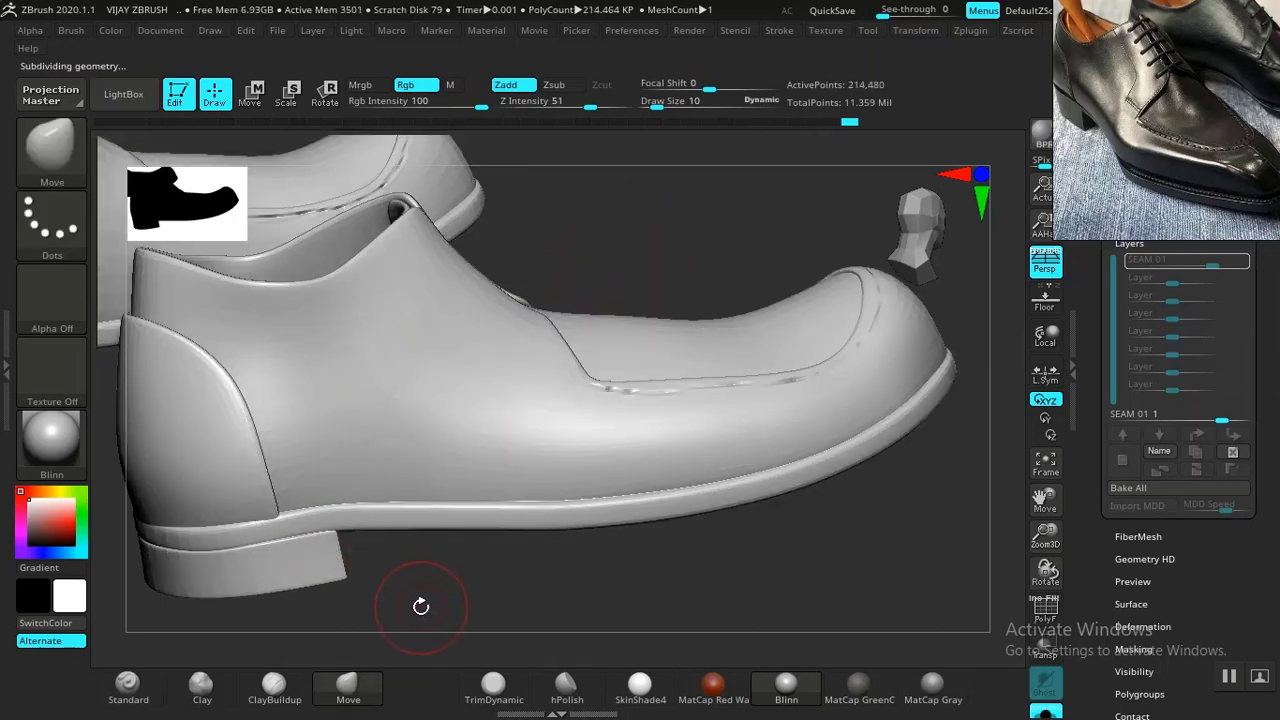
key(ctrl+d)
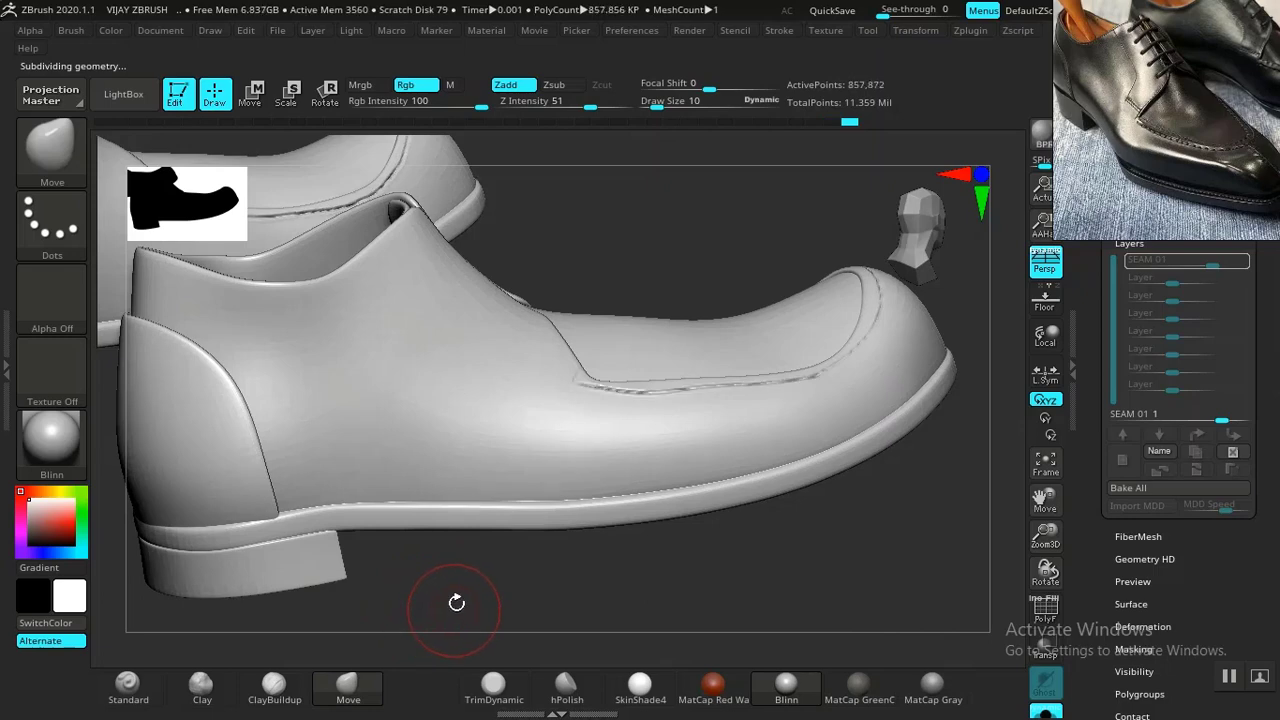
drag(540, 594, 523, 508)
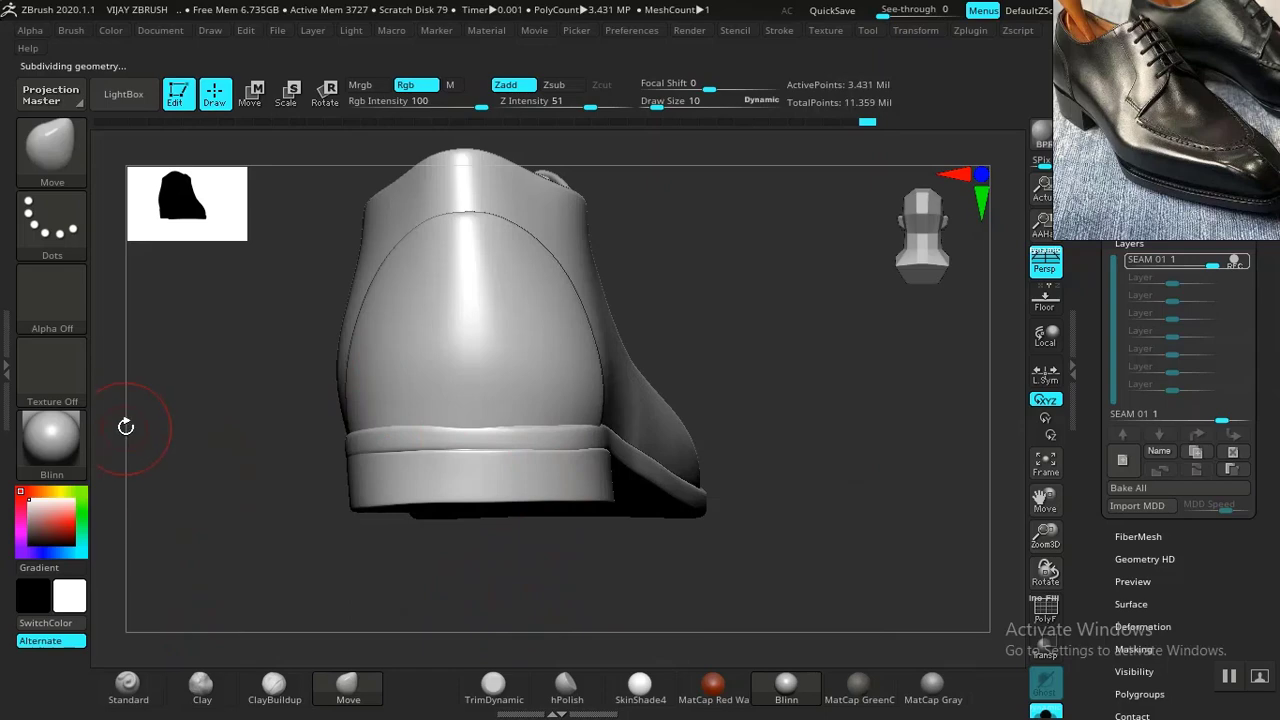
Step: Choose the seam_1 brush and mask everything except the rounded heel counter at the back of the shoe
key(b)
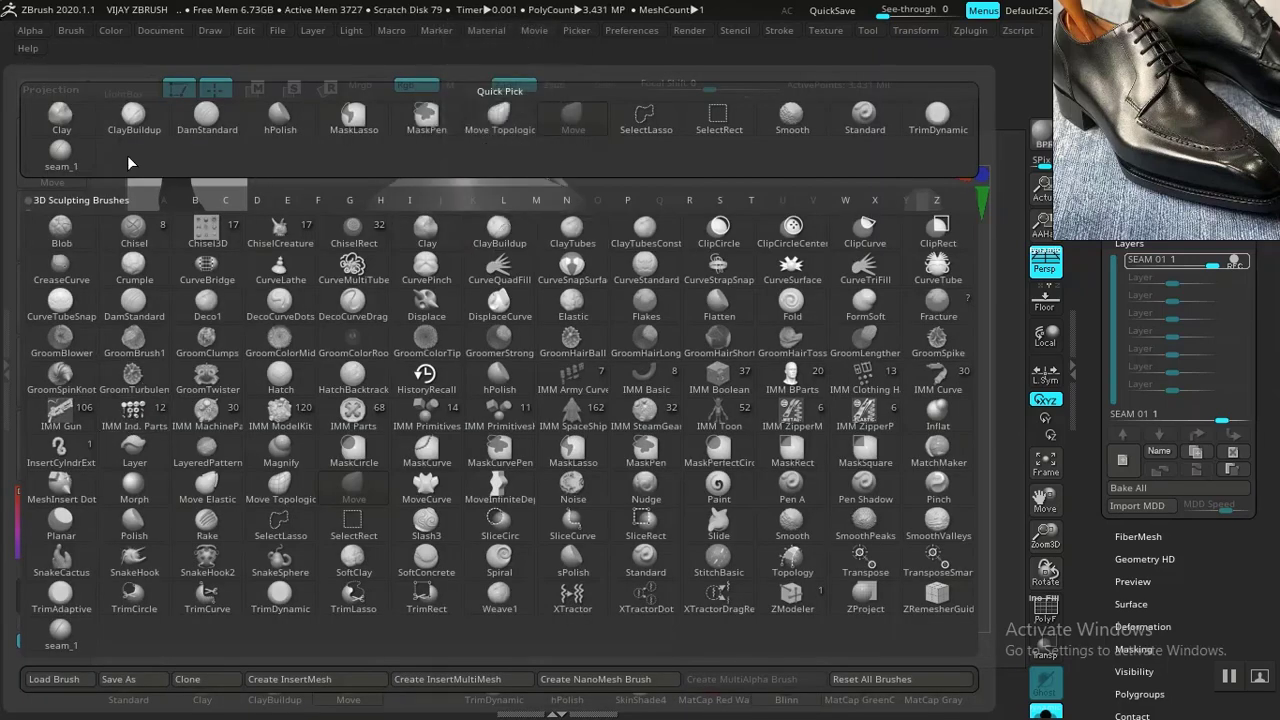
click(68, 165)
mouse_move(811, 312)
mouse_down()
mouse_move(829, 331)
mouse_move(712, 368)
mouse_up()
ctrl+shift+click(490, 297)
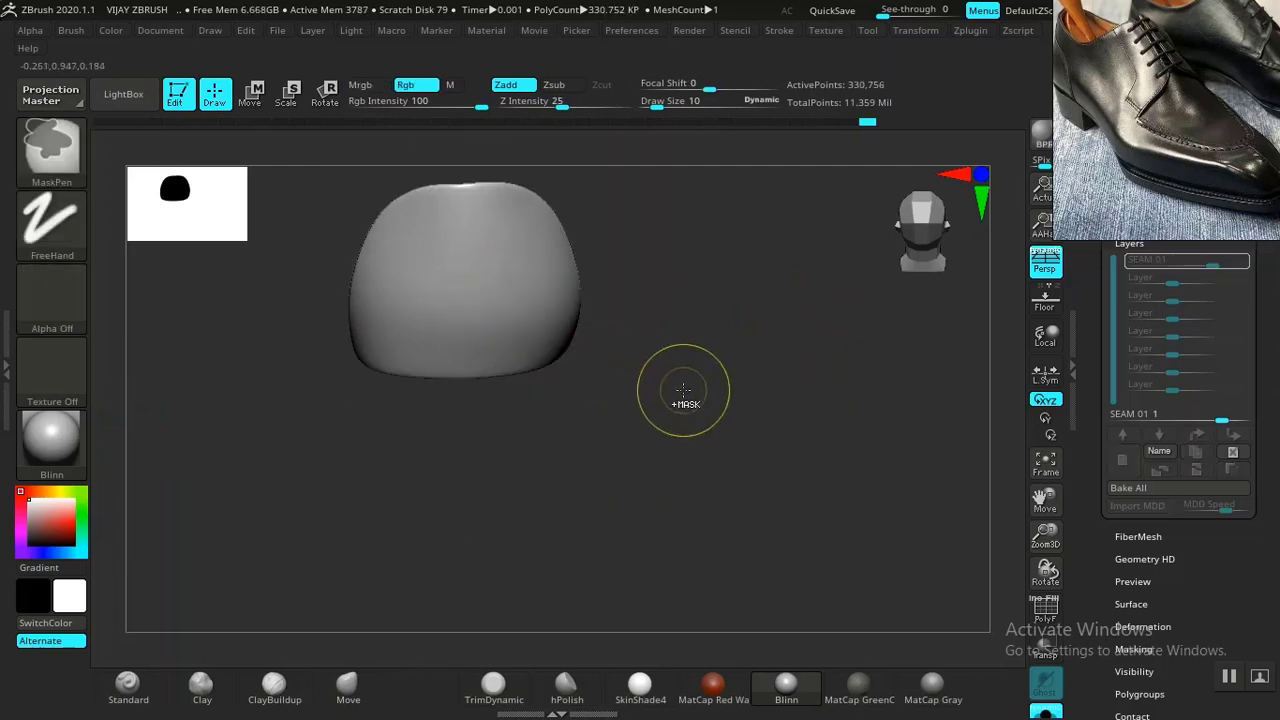
ctrl+click(730, 370)
ctrl+shift+click(766, 351)
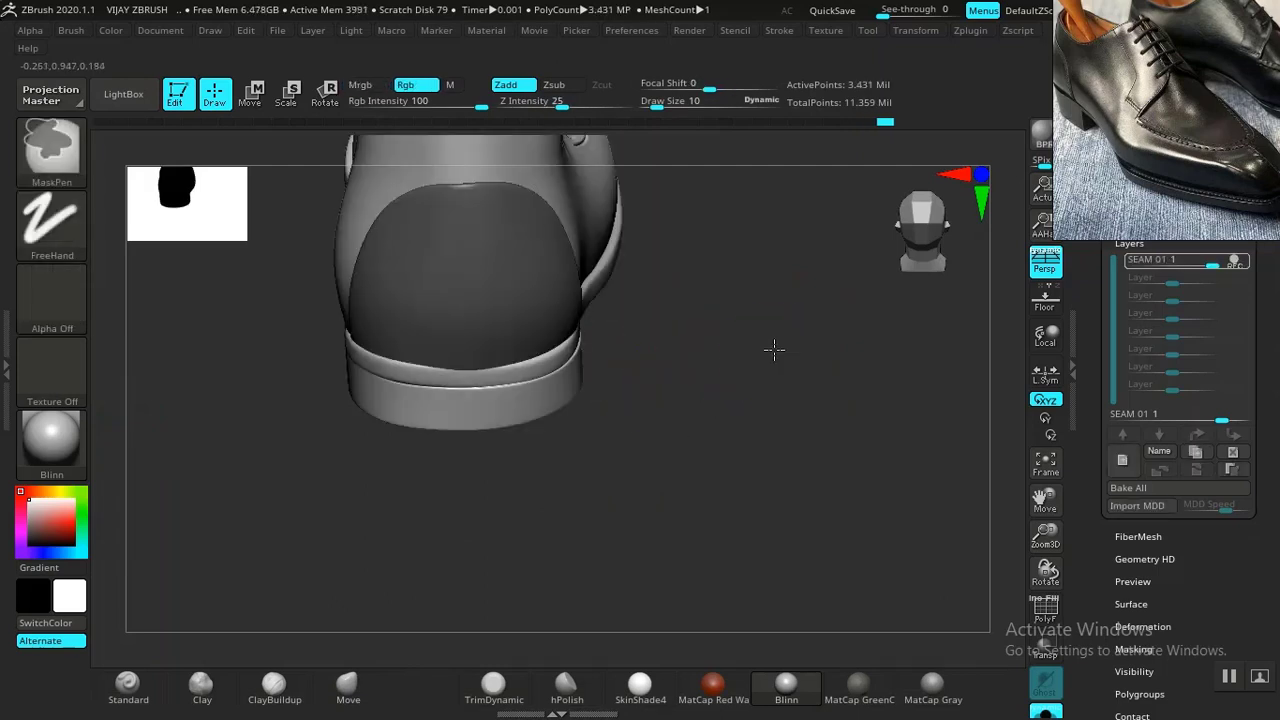
ctrl+click(709, 371)
Step: Carve a seam just inside the heel counter's border, from the sole up one side and over the rounded top
drag(709, 371, 371, 486)
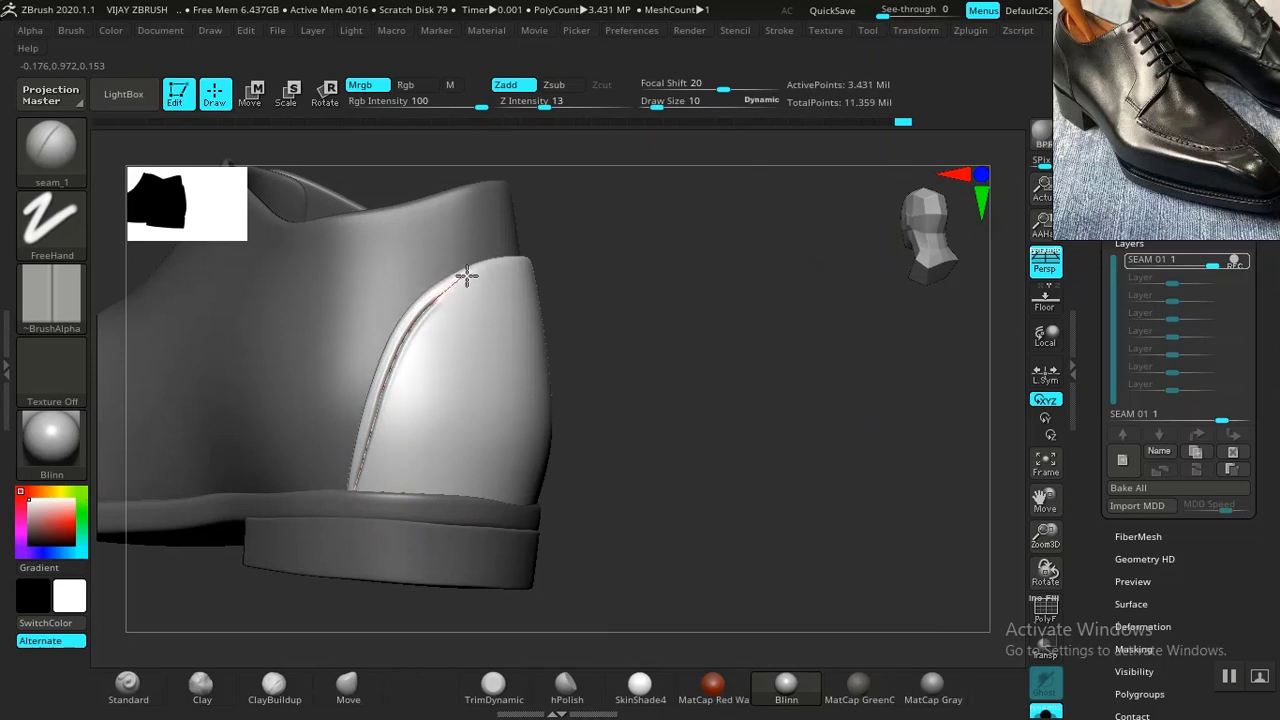
drag(484, 271, 491, 269)
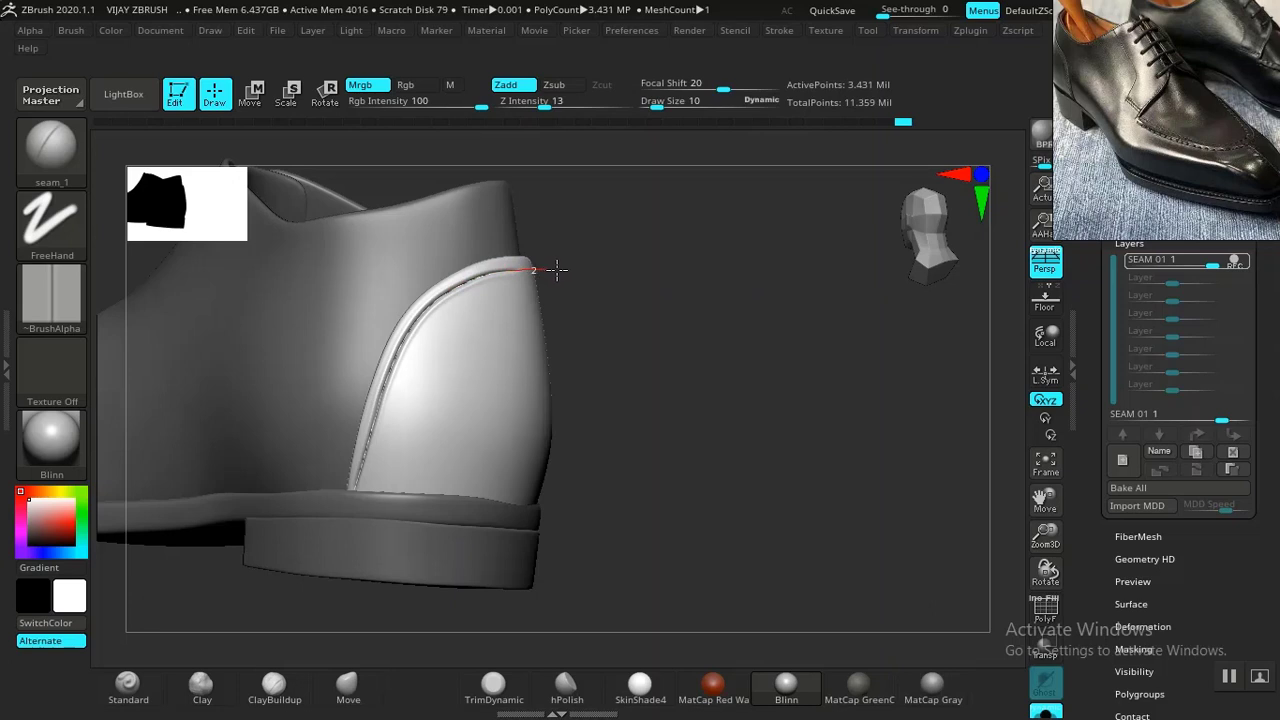
drag(713, 417, 534, 449)
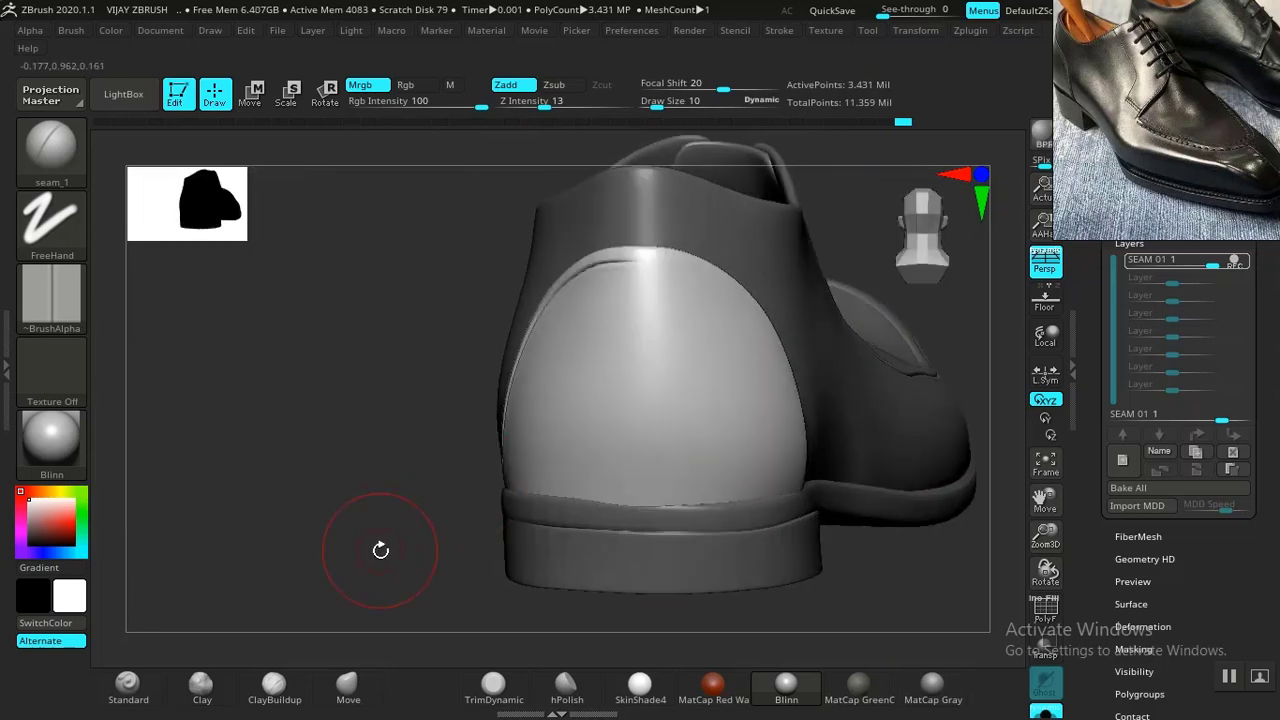
alt+drag(380, 549, 139, 557)
alt+drag(380, 388, 350, 394)
drag(383, 269, 398, 270)
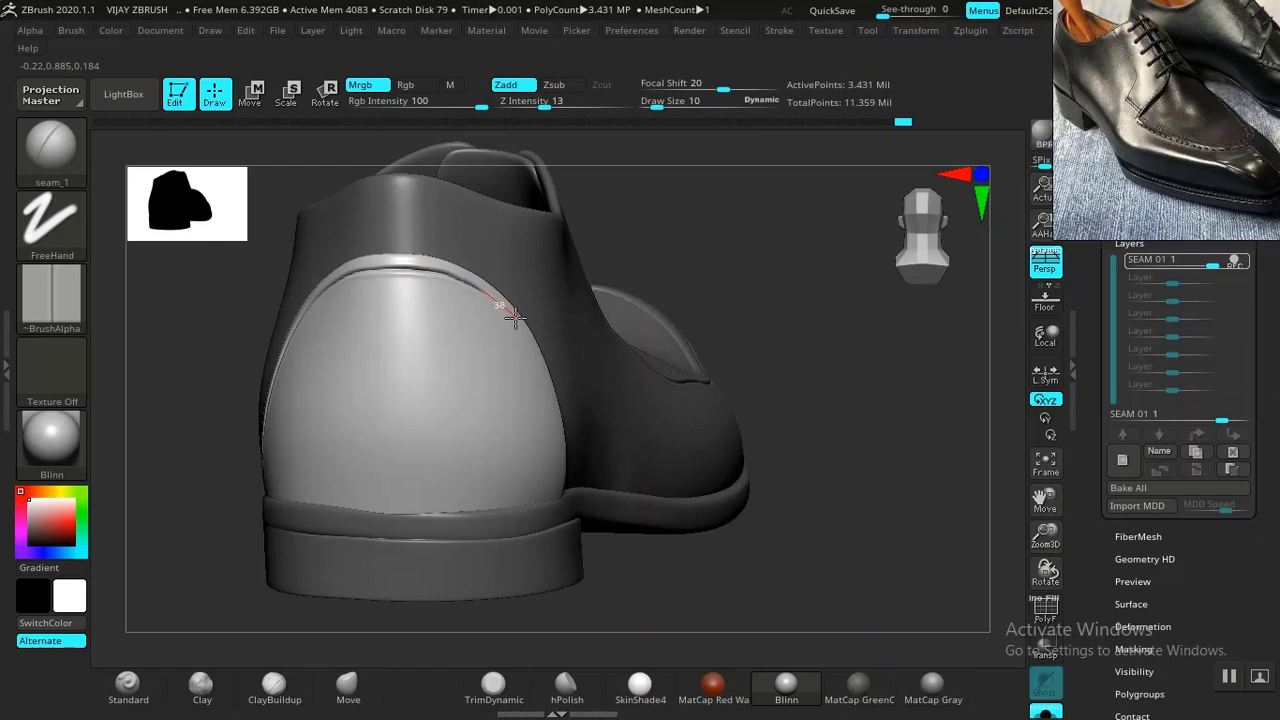
drag(526, 335, 531, 340)
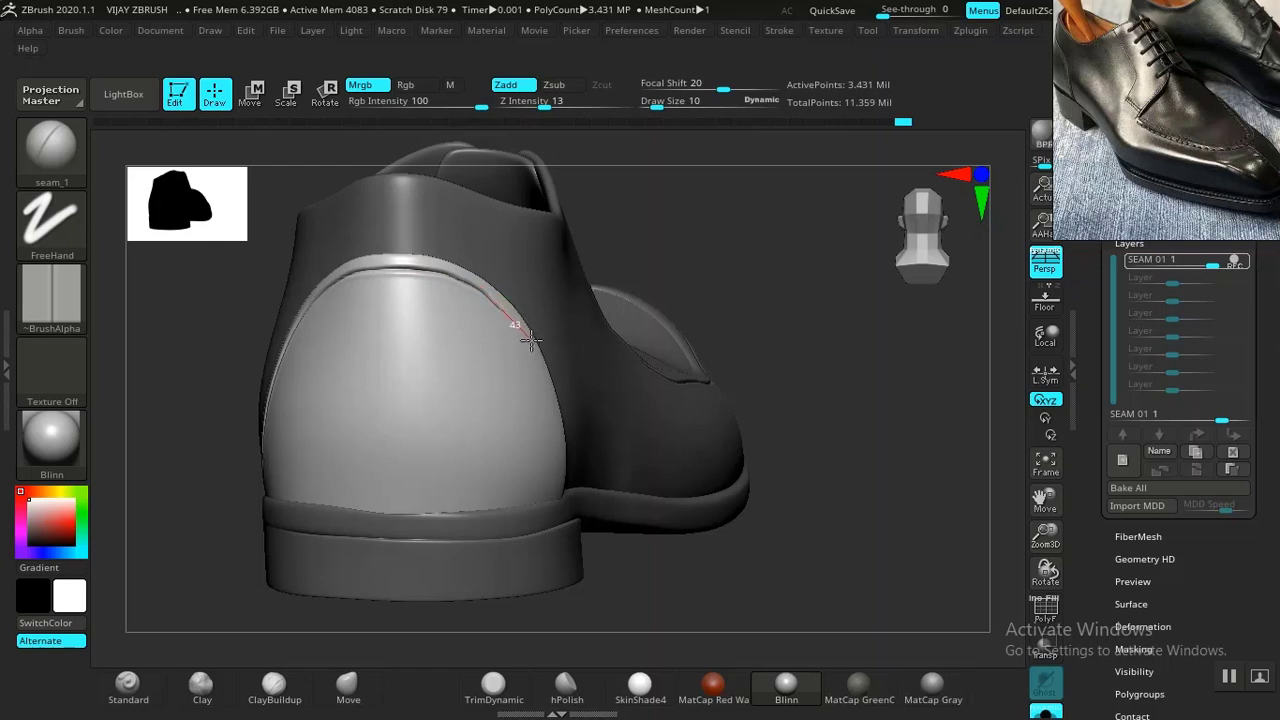
drag(539, 359, 542, 363)
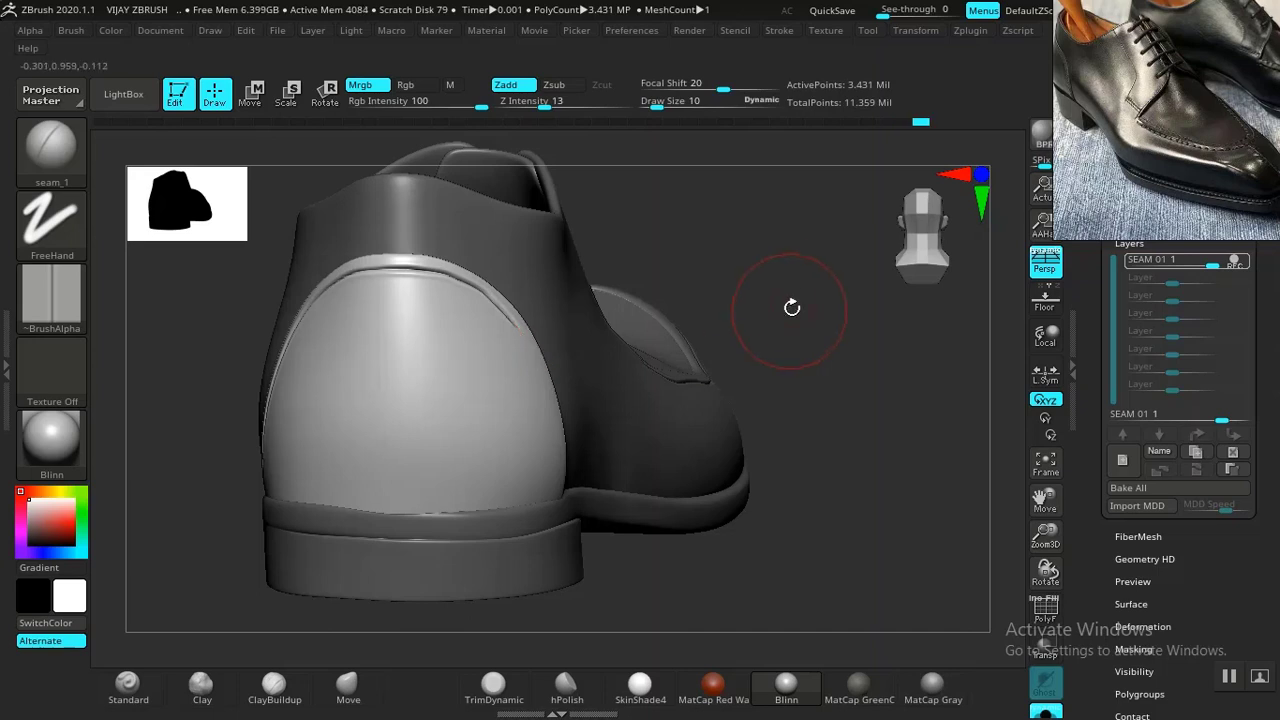
Step: Continue the heel counter seam down its other side edge to the sole
mouse_move(801, 292)
mouse_down()
mouse_move(368, 529)
mouse_move(415, 611)
mouse_up()
alt+drag(415, 611, 745, 515)
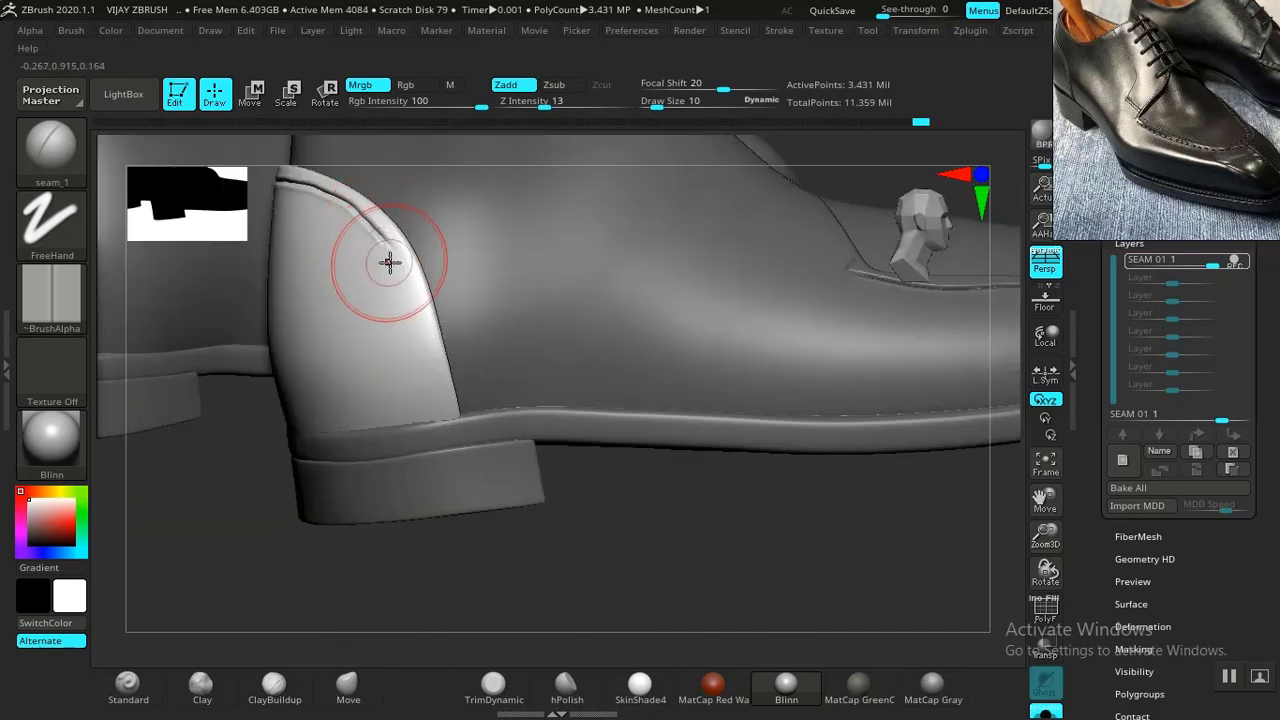
drag(385, 236, 378, 237)
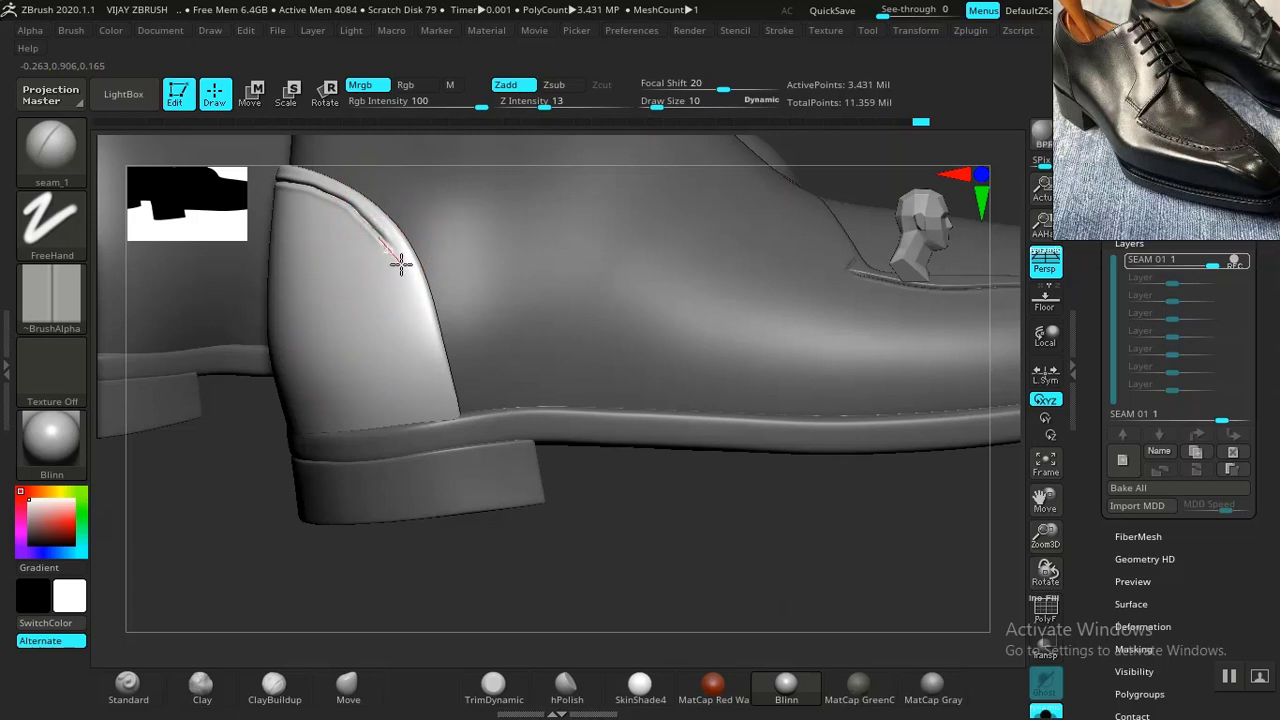
drag(412, 285, 440, 400)
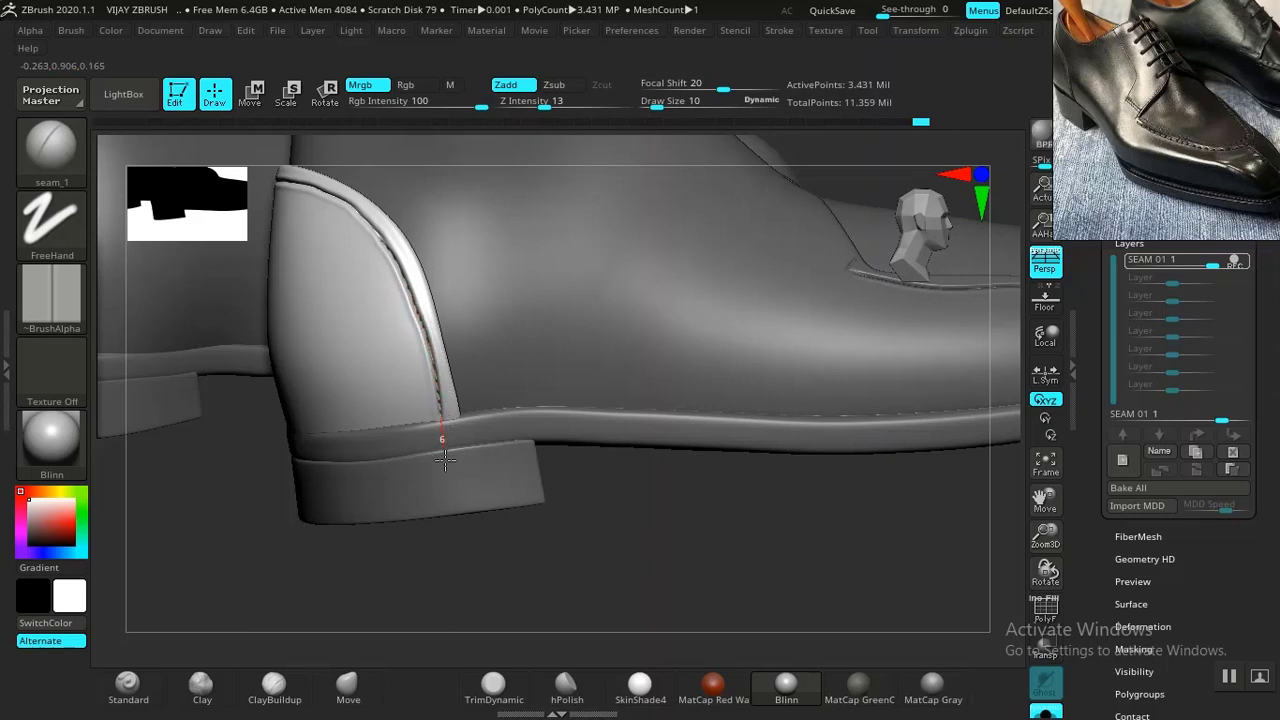
drag(447, 484, 447, 486)
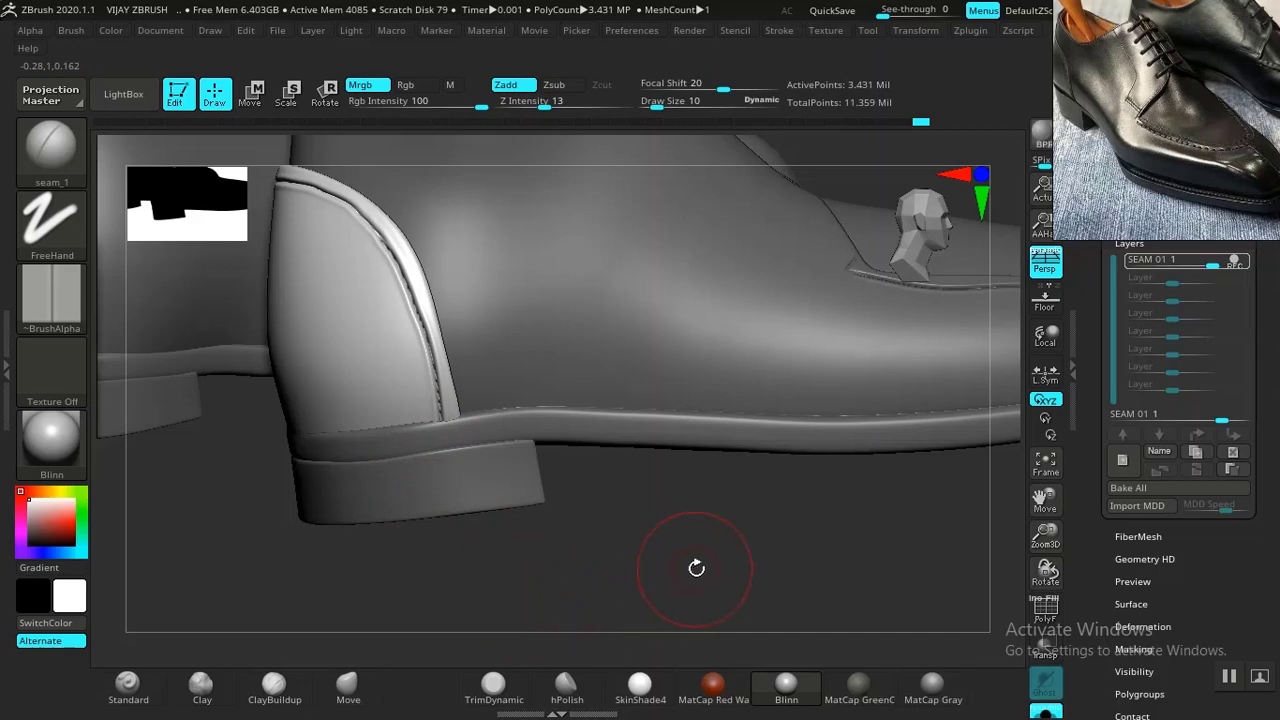
Step: Clear the heel counter mask and mask everything except the shoe's main upper
drag(691, 583, 735, 226)
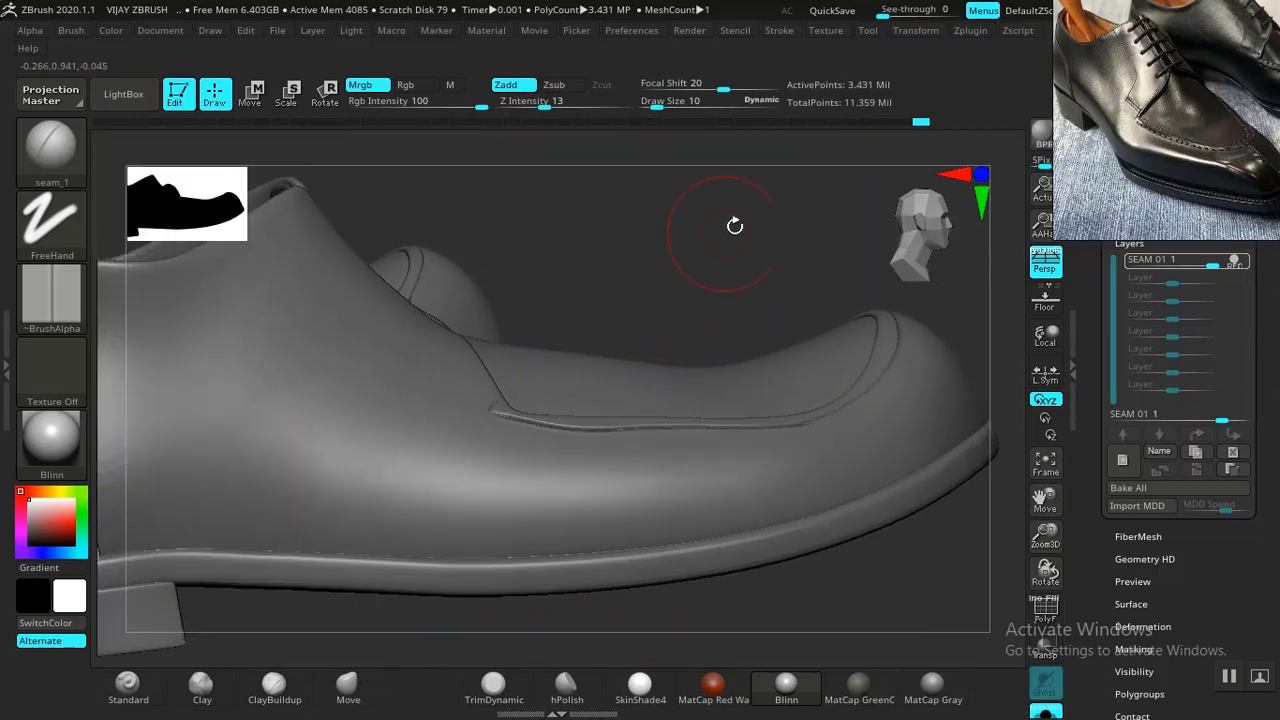
drag(648, 280, 471, 349)
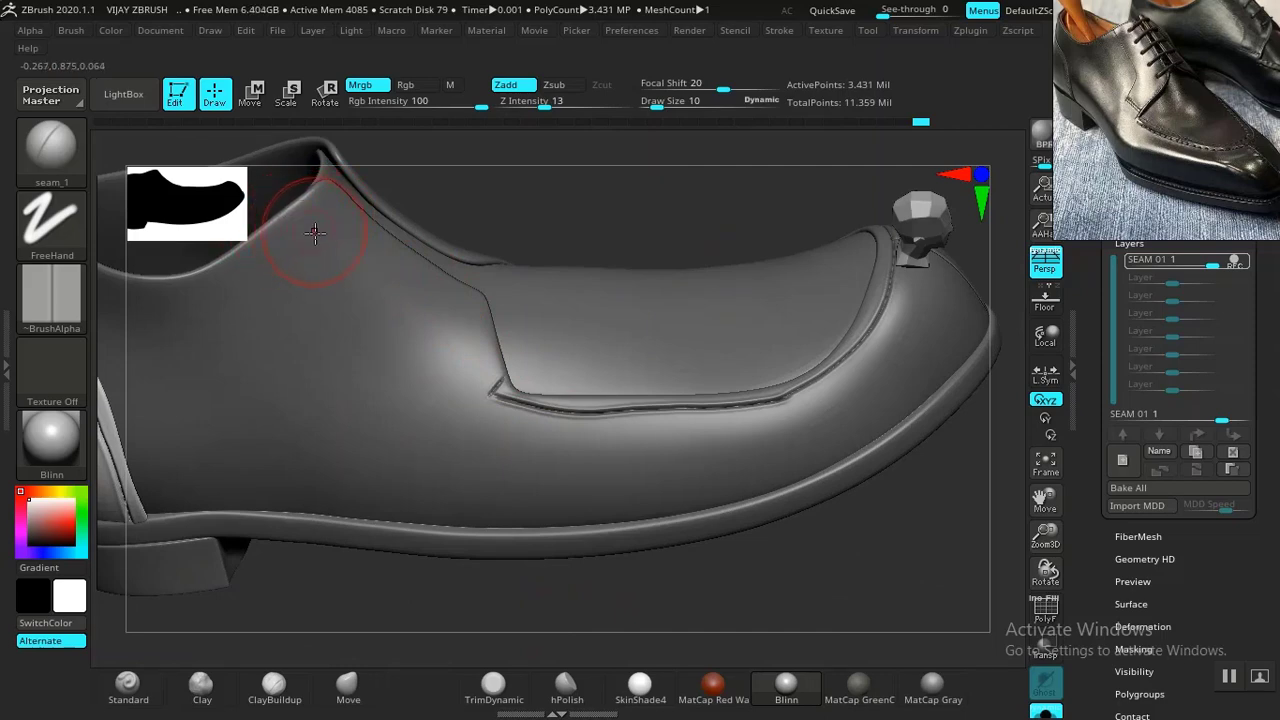
ctrl+click(632, 229)
alt+right_drag(458, 330, 483, 340)
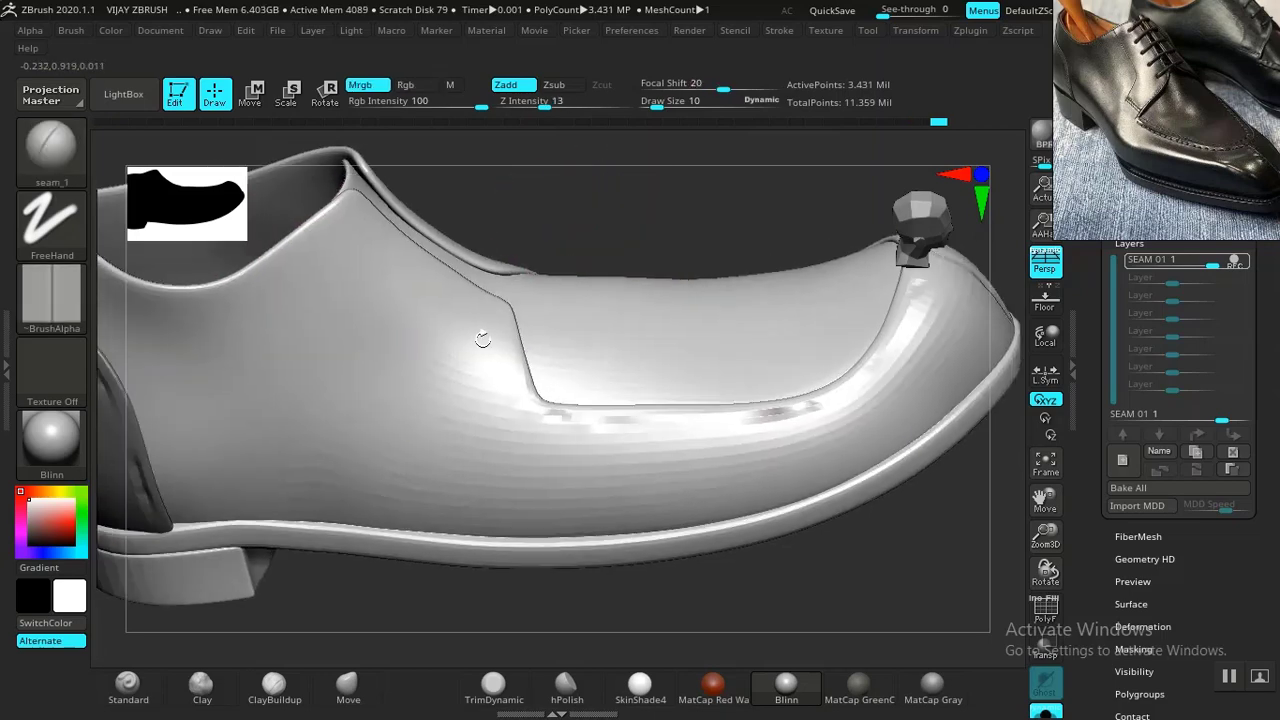
ctrl+shift+click(408, 418)
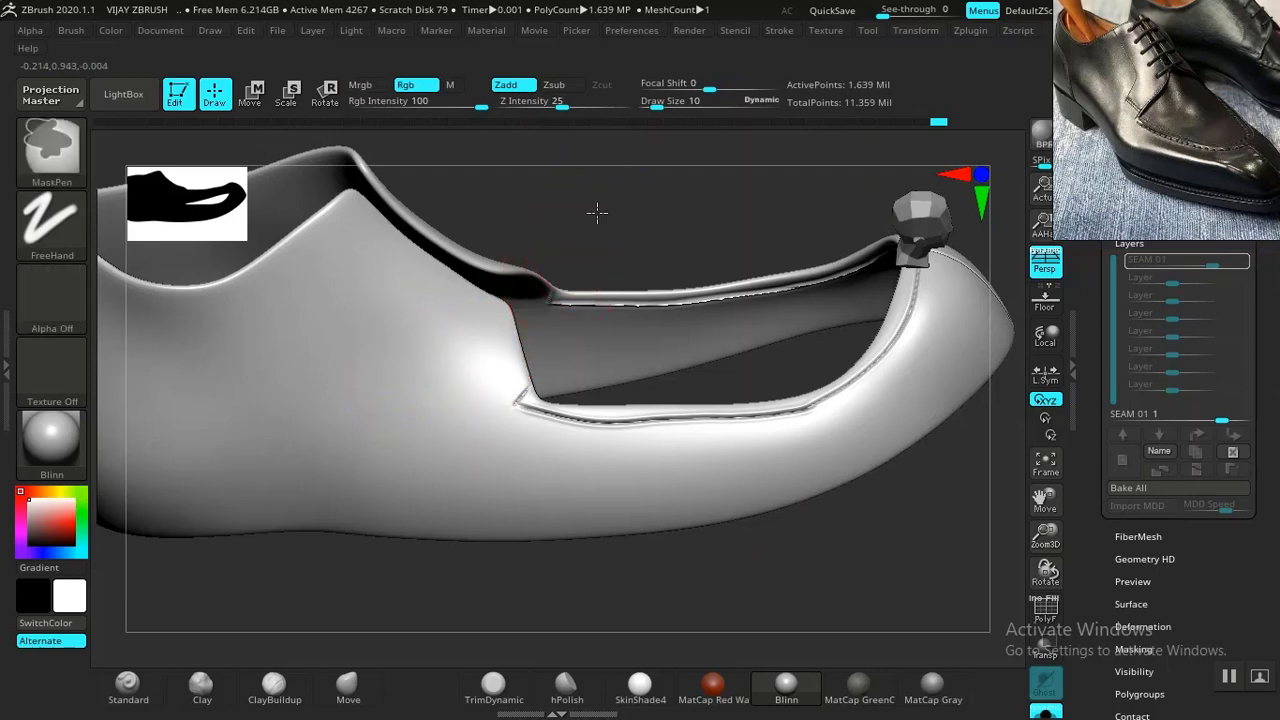
ctrl+click(600, 210)
ctrl+click(613, 200)
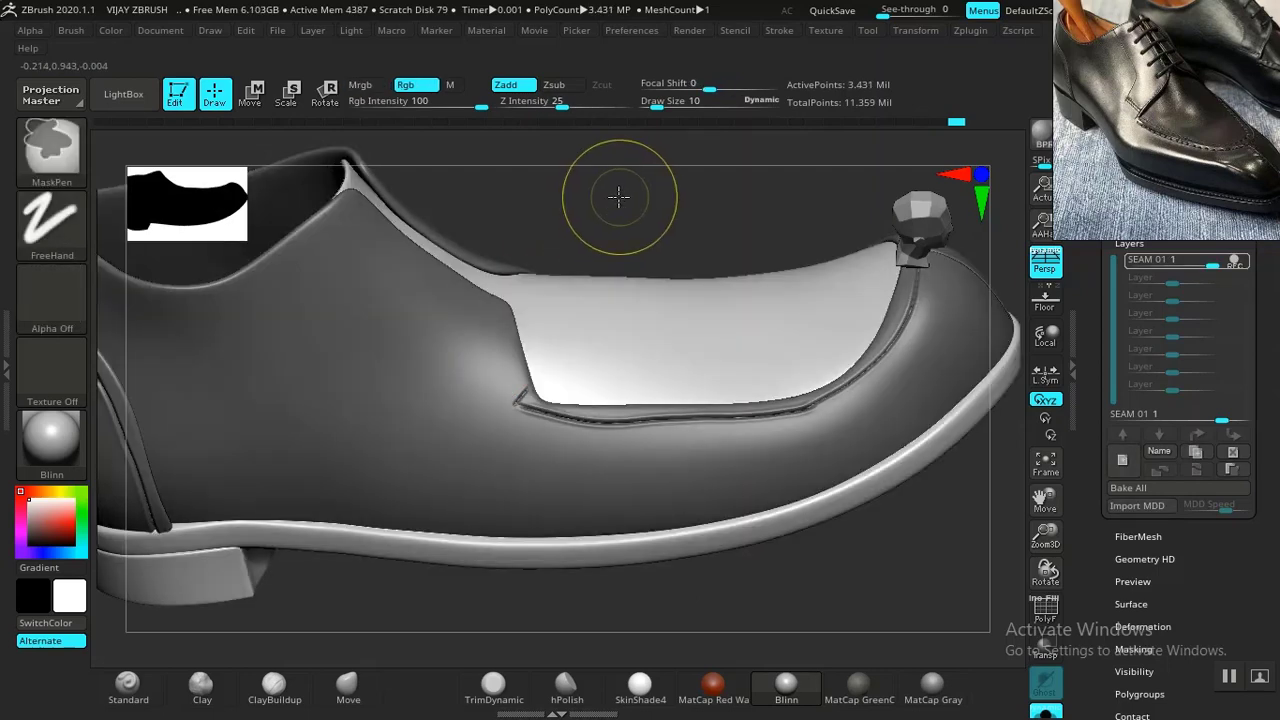
ctrl+shift+click(598, 204)
Step: Load the seam_12 brush and carve a curved seam on the shoe's side, from the front panel's rear corner up toward the ankle opening
right_drag(400, 270, 134, 214)
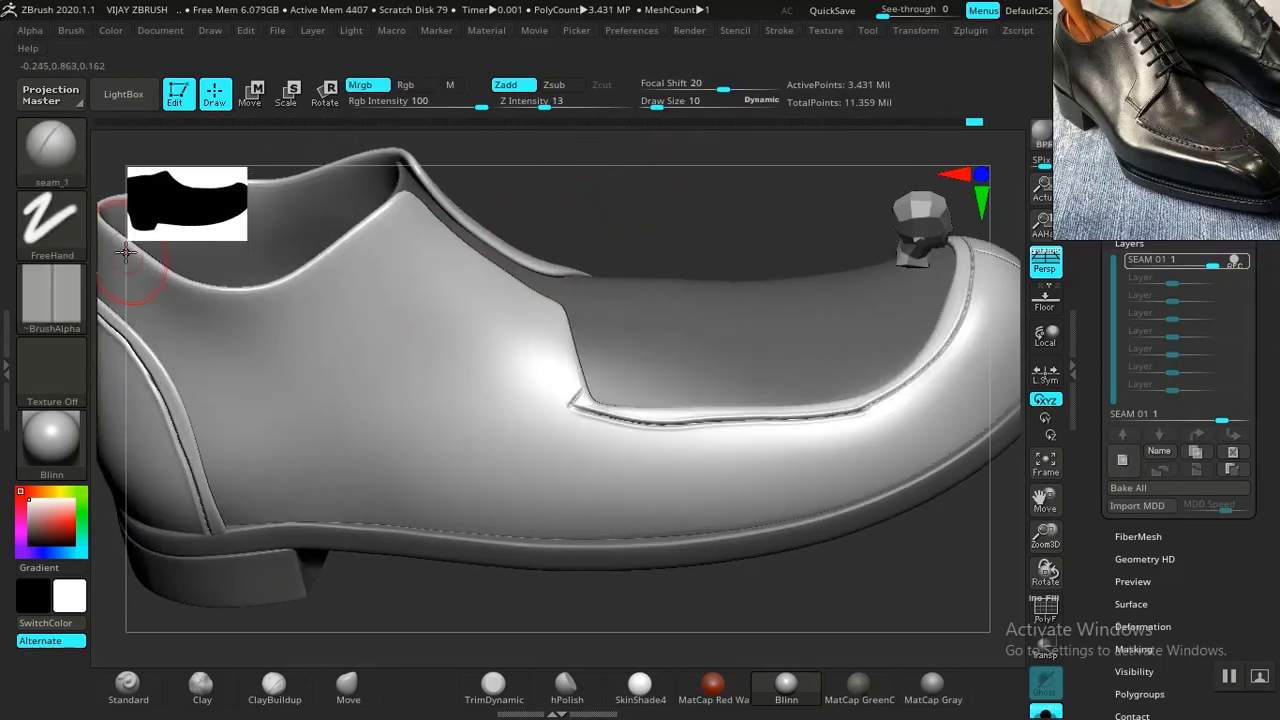
click(126, 96)
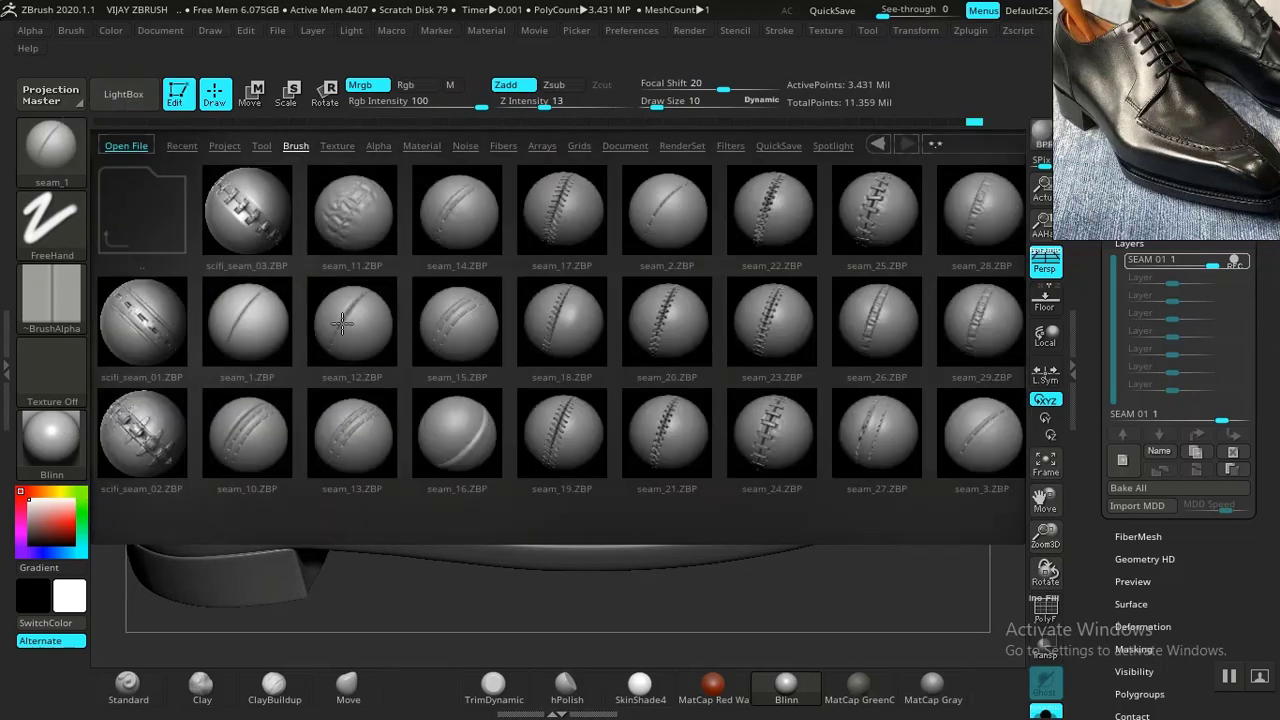
double_click(350, 318)
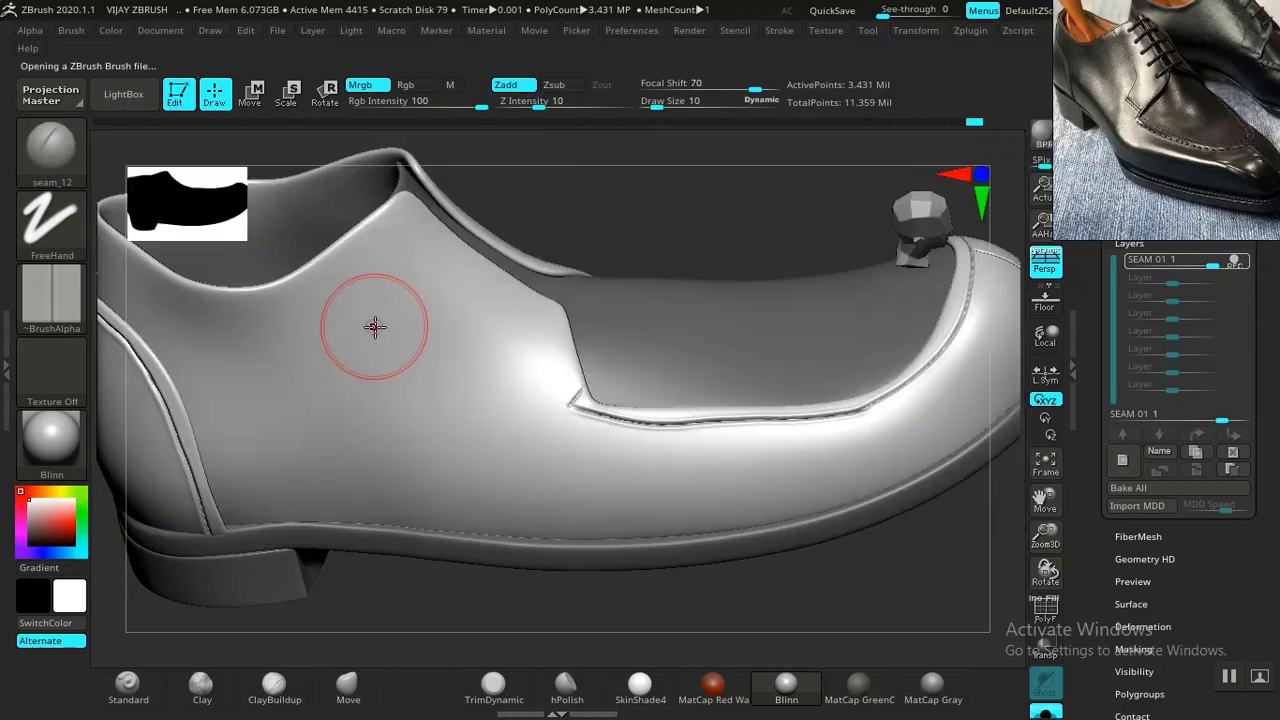
mouse_move(645, 198)
alt+mouse_down()
mouse_move(643, 234)
mouse_move(643, 214)
alt+mouse_up()
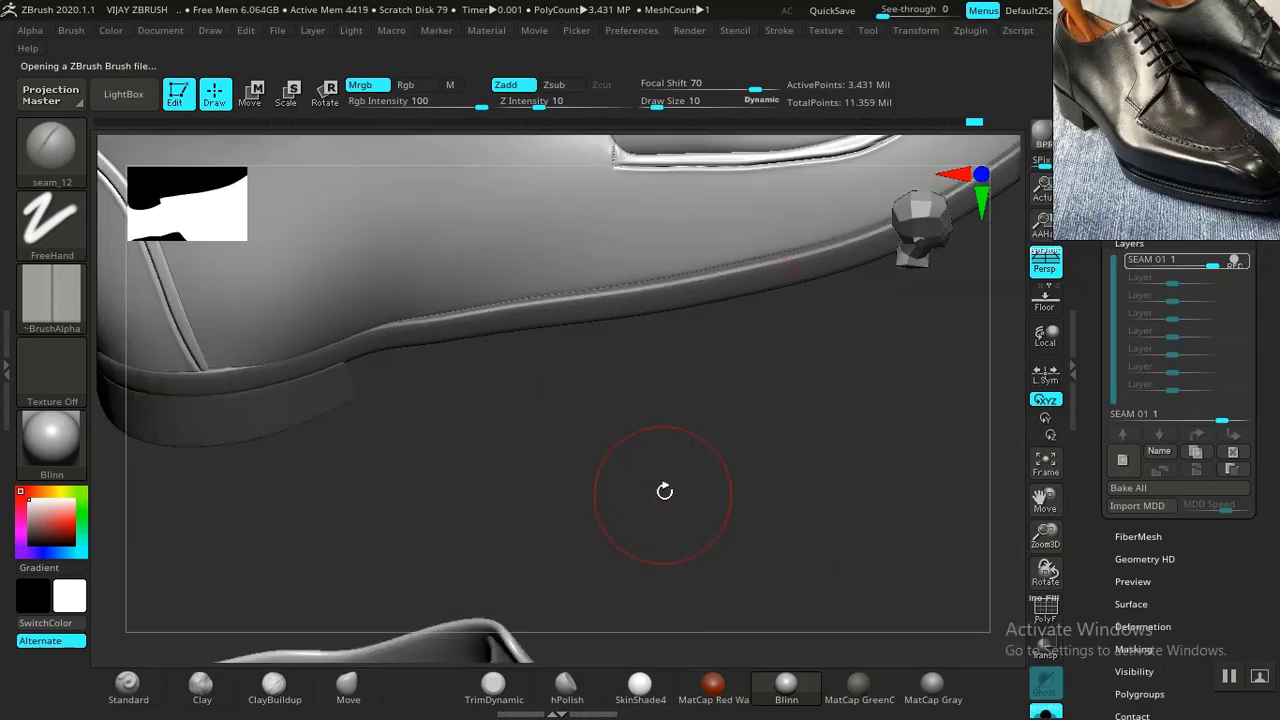
alt+drag(663, 491, 633, 113)
alt+drag(606, 382, 530, 170)
drag(671, 257, 735, 240)
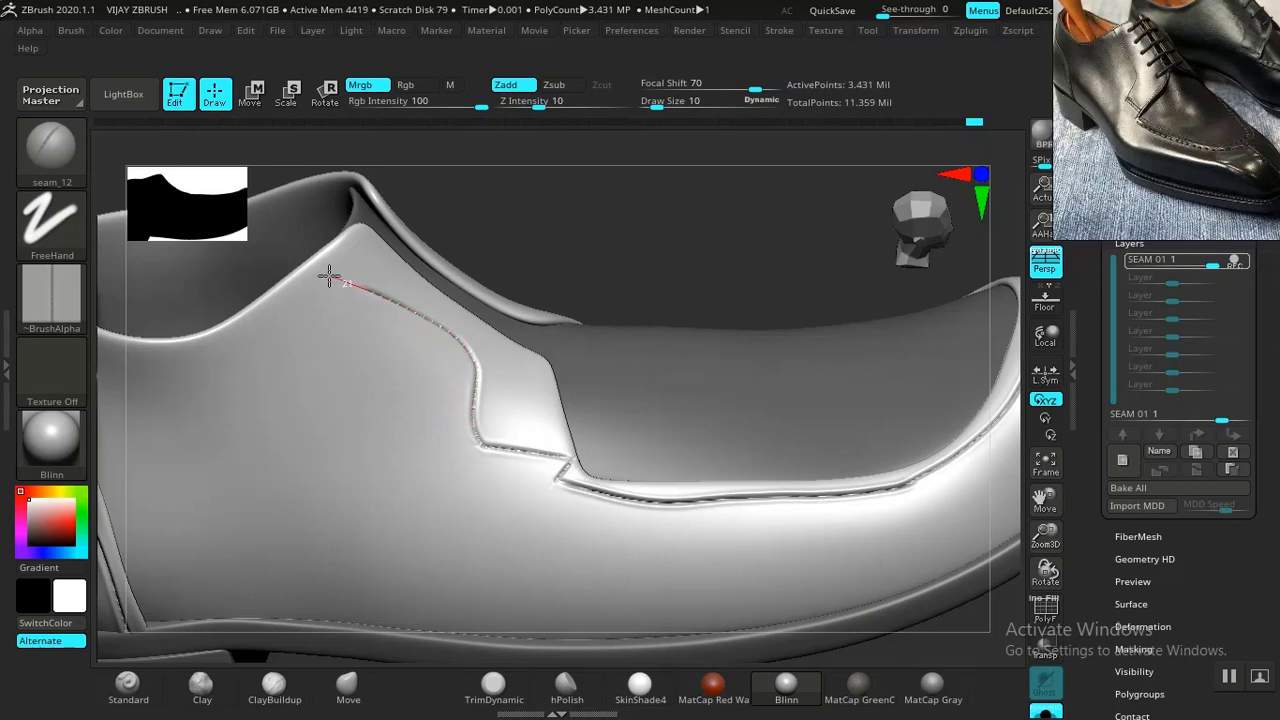
drag(711, 240, 665, 305)
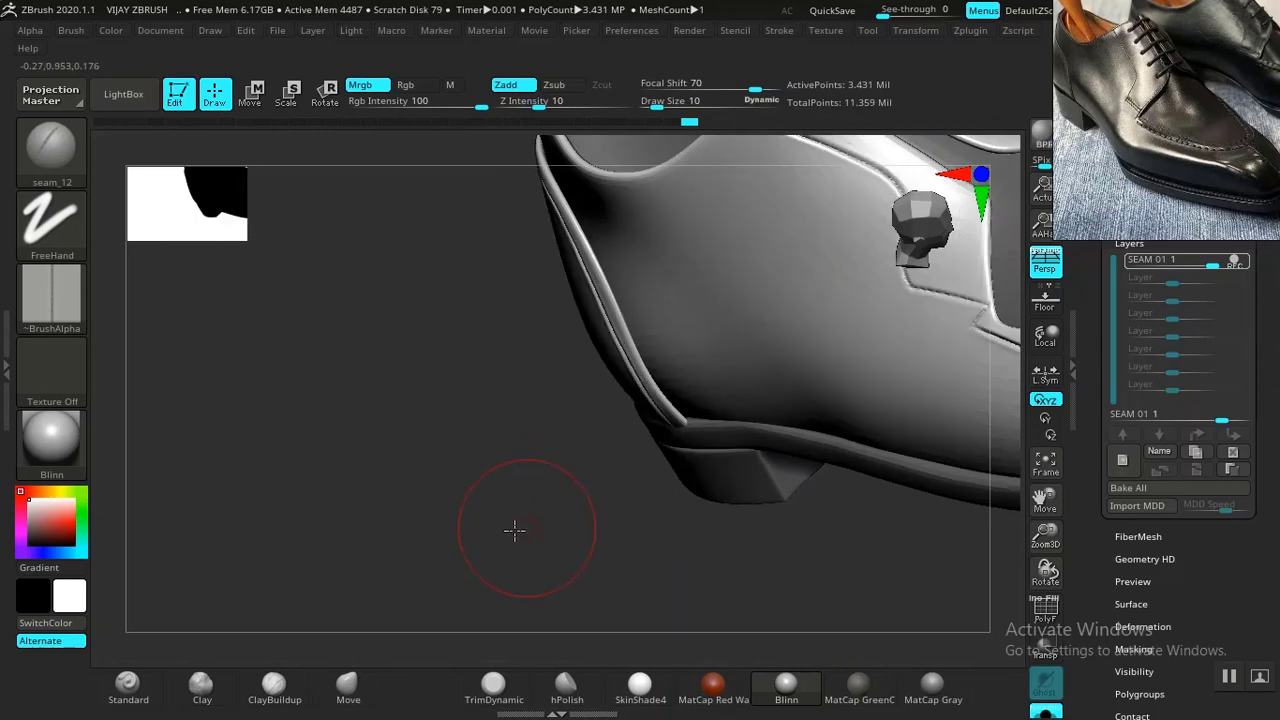
drag(514, 529, 640, 440)
key(ctrl)
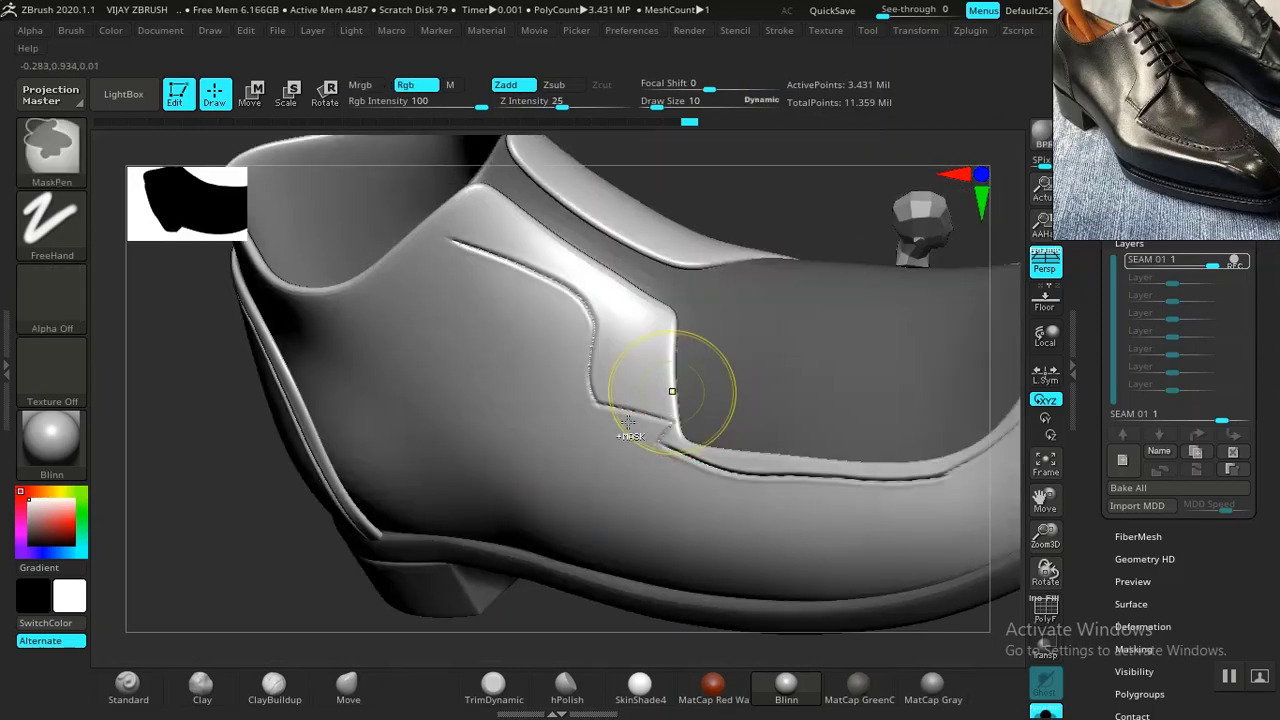
Step: Undo the last side seam and try a curved replacement from the ankle opening down to the front panel's rear corner
key(ctrl+z)
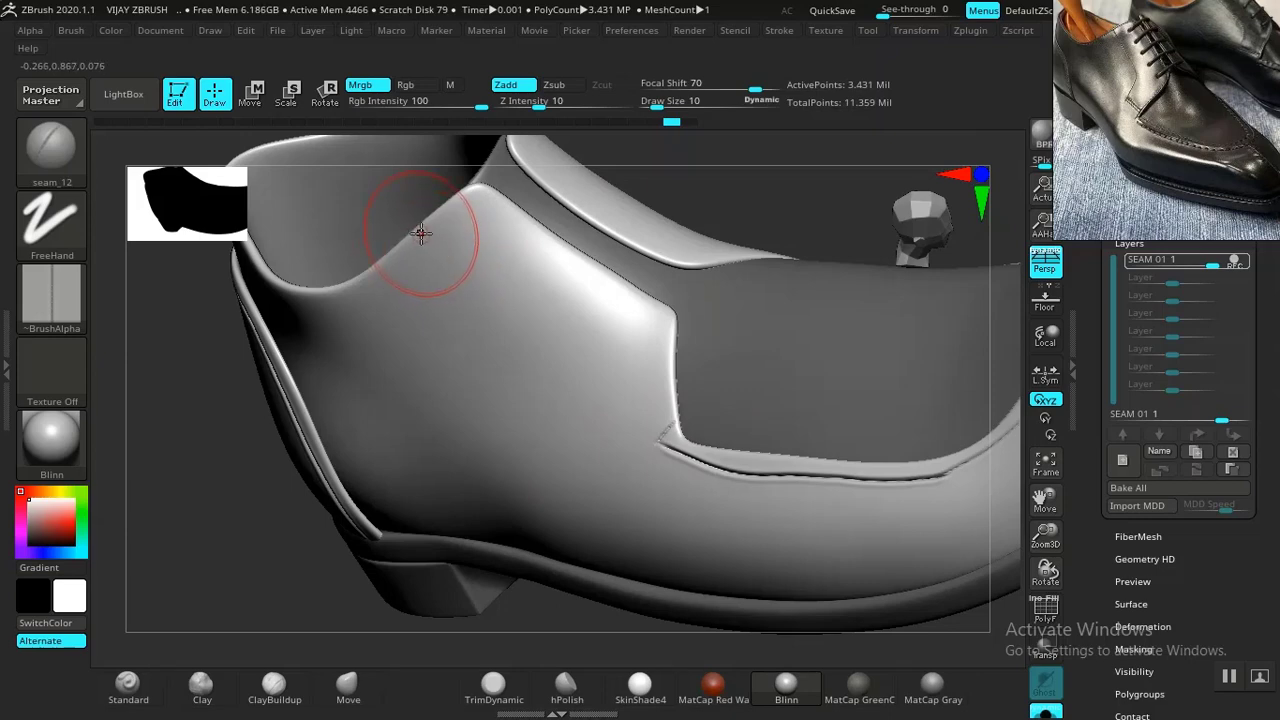
mouse_move(420, 233)
mouse_down()
mouse_move(574, 317)
mouse_move(608, 391)
mouse_up()
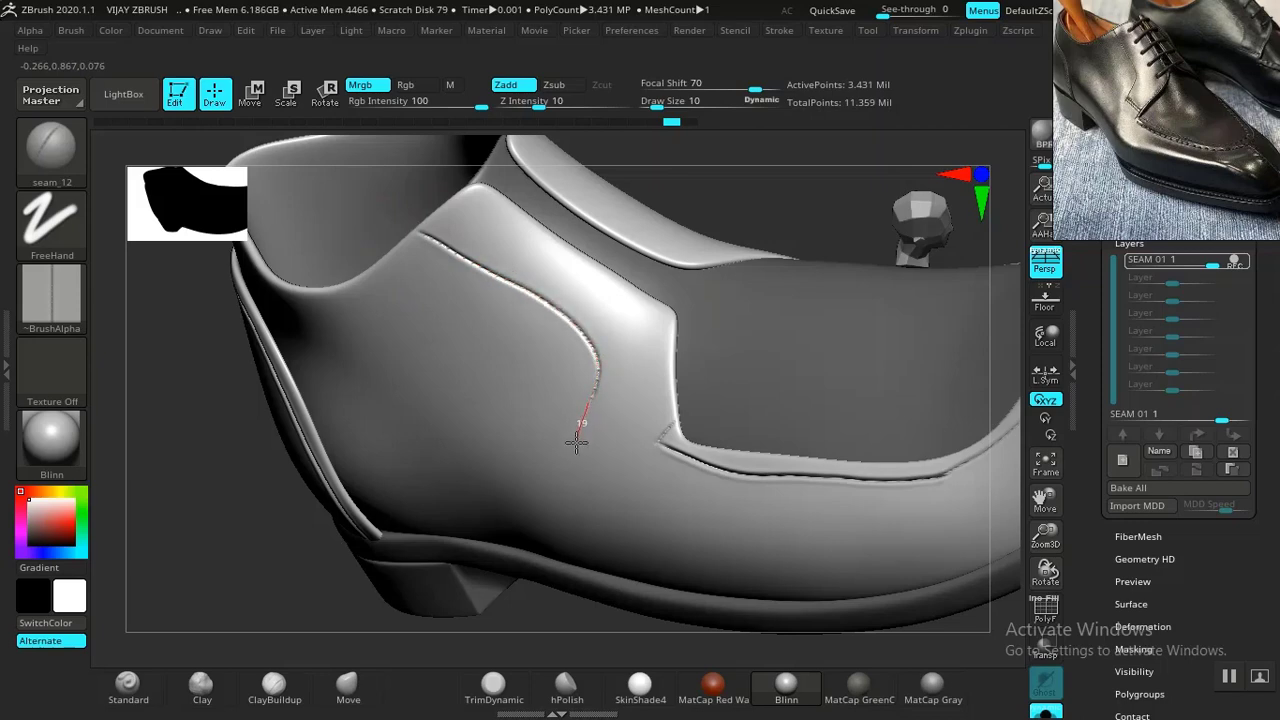
drag(610, 447, 700, 458)
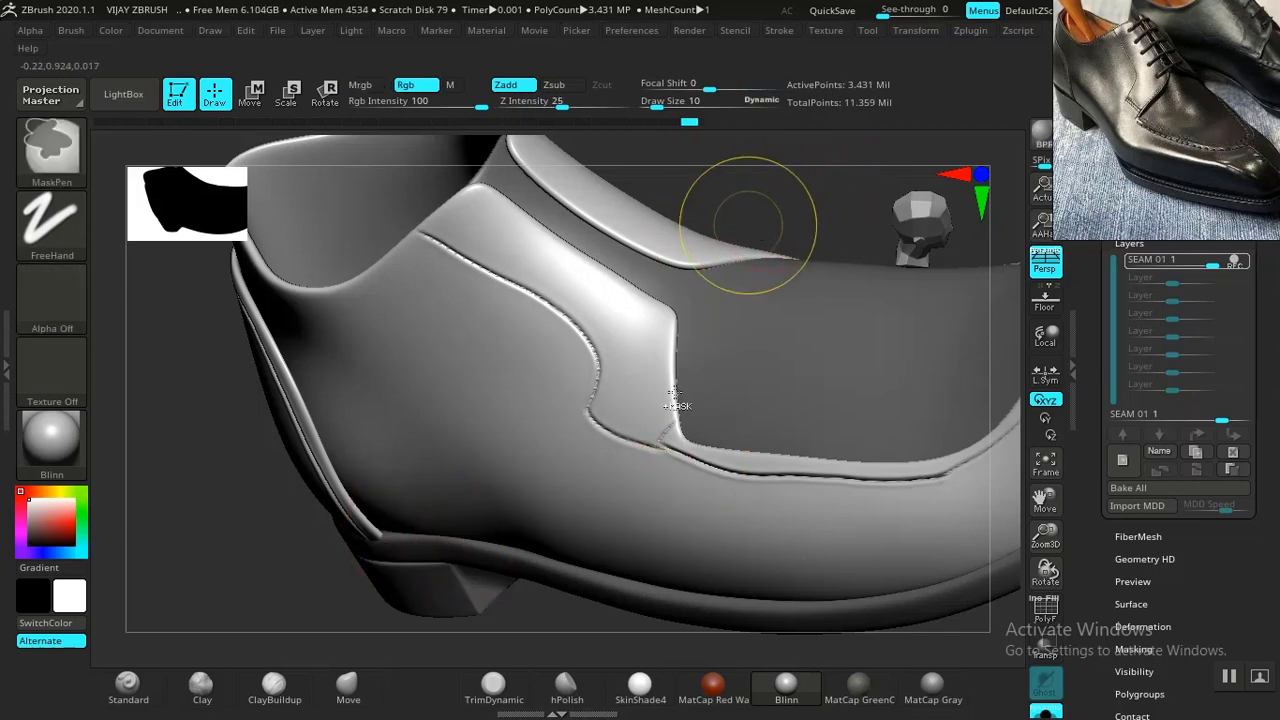
key(ctrl+z)
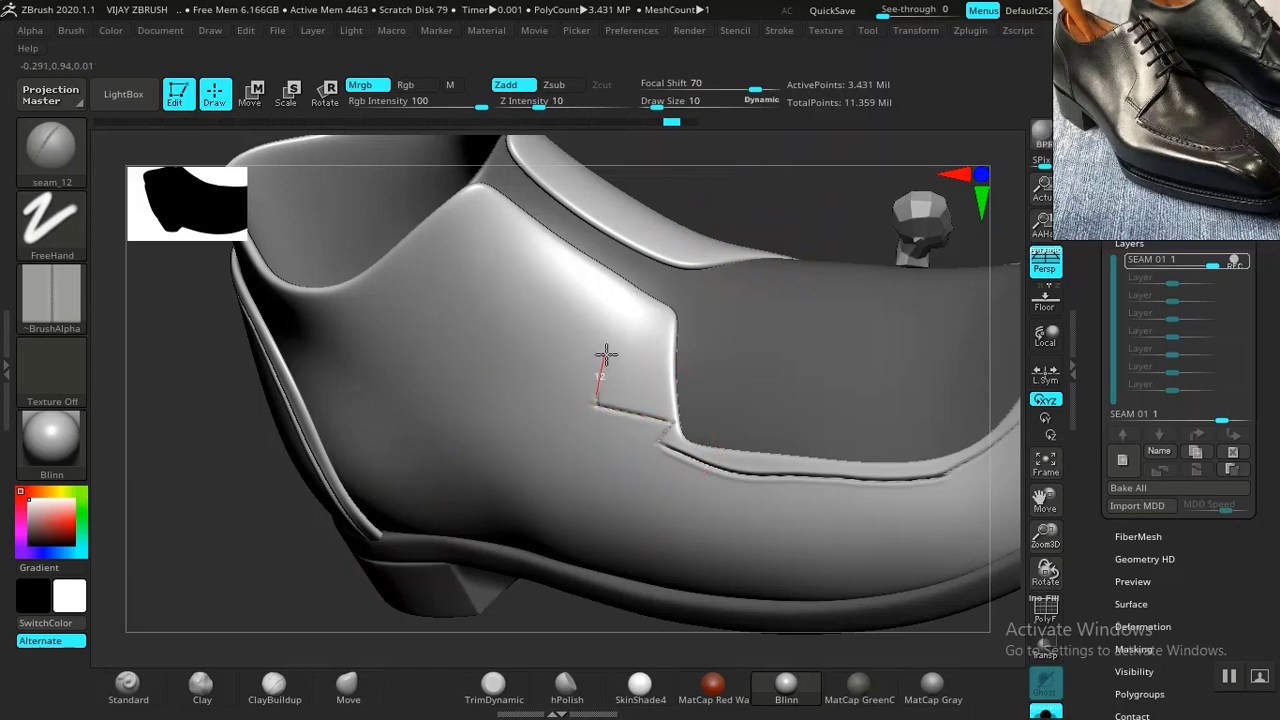
Step: Try carving the side seam from the front panel's rear corner, around a sharp notch and up to the ankle opening
drag(614, 322, 390, 232)
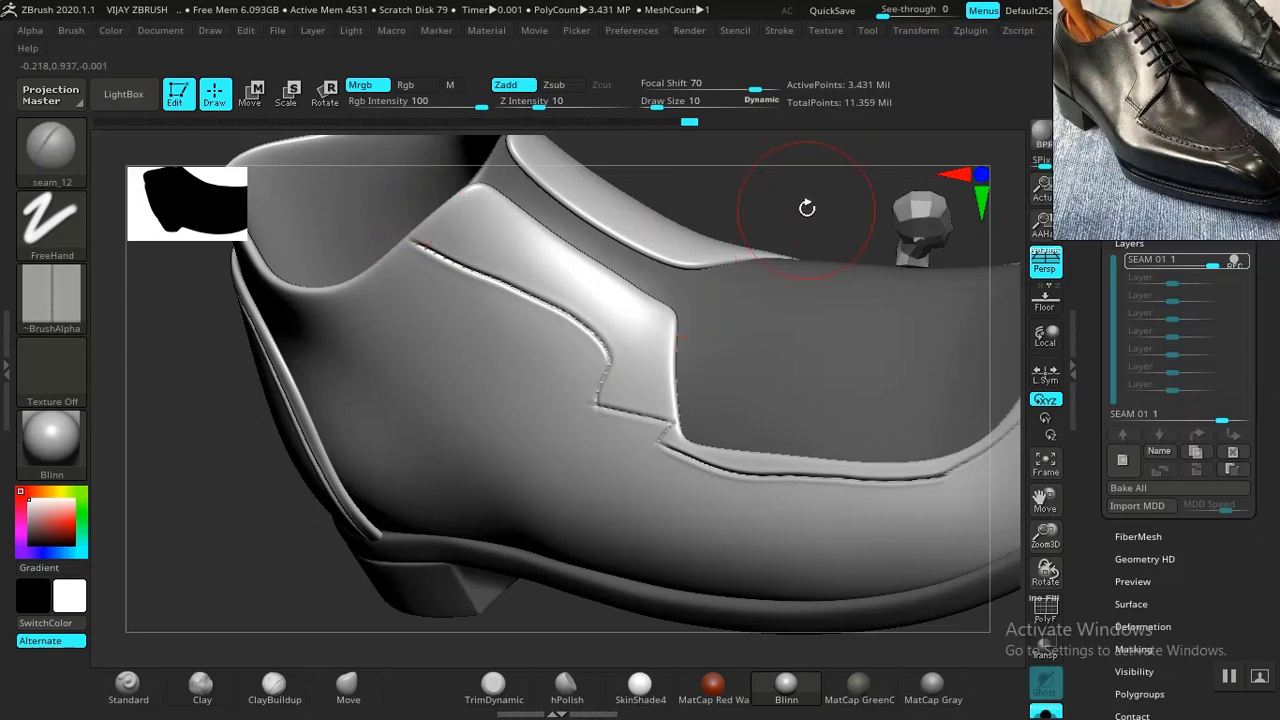
mouse_move(805, 207)
mouse_down()
mouse_move(629, 257)
mouse_move(777, 245)
mouse_move(671, 366)
mouse_up()
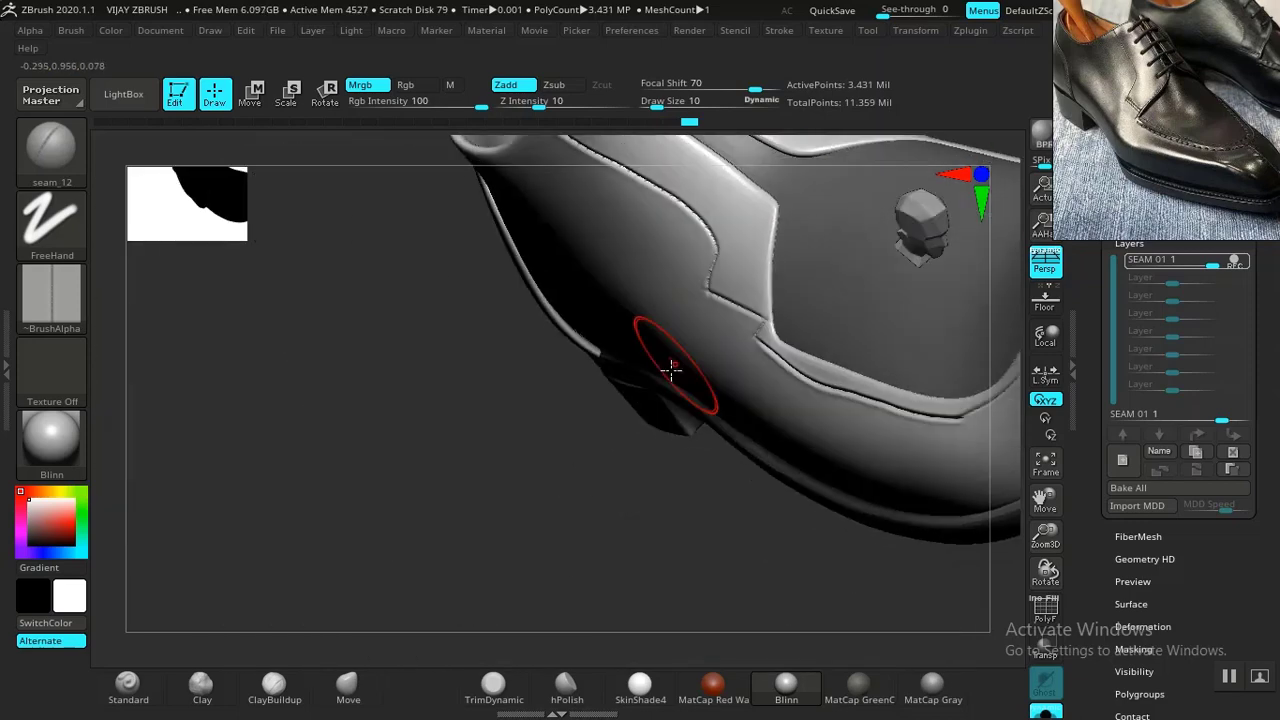
mouse_move(400, 606)
mouse_down()
mouse_move(359, 624)
mouse_move(357, 571)
mouse_move(391, 529)
mouse_move(363, 397)
mouse_move(690, 280)
mouse_move(634, 289)
mouse_move(760, 240)
mouse_move(723, 254)
mouse_move(752, 226)
mouse_move(714, 243)
mouse_move(683, 237)
mouse_up()
key(ctrl)
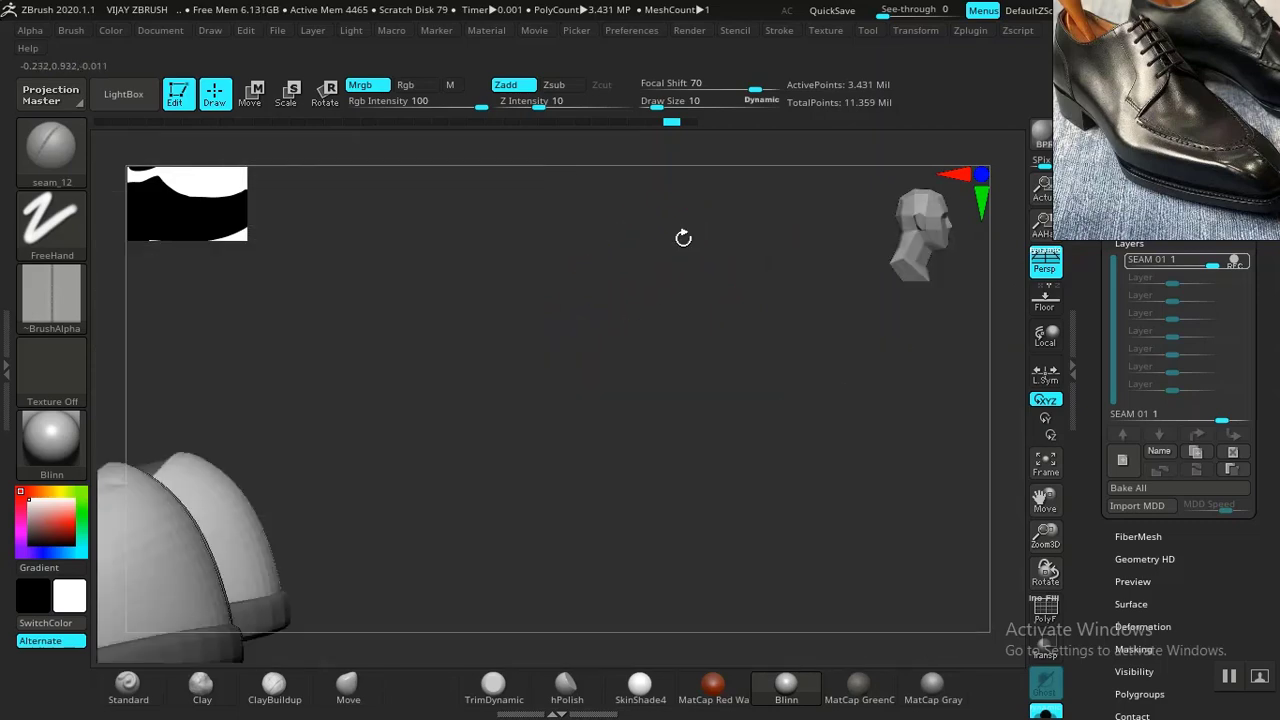
Step: Carve the outer-side seam from the ankle opening's edge, curving down to a pointed notch and on to the front panel's rear corner
drag(549, 474, 616, 398)
alt+drag(466, 620, 800, 622)
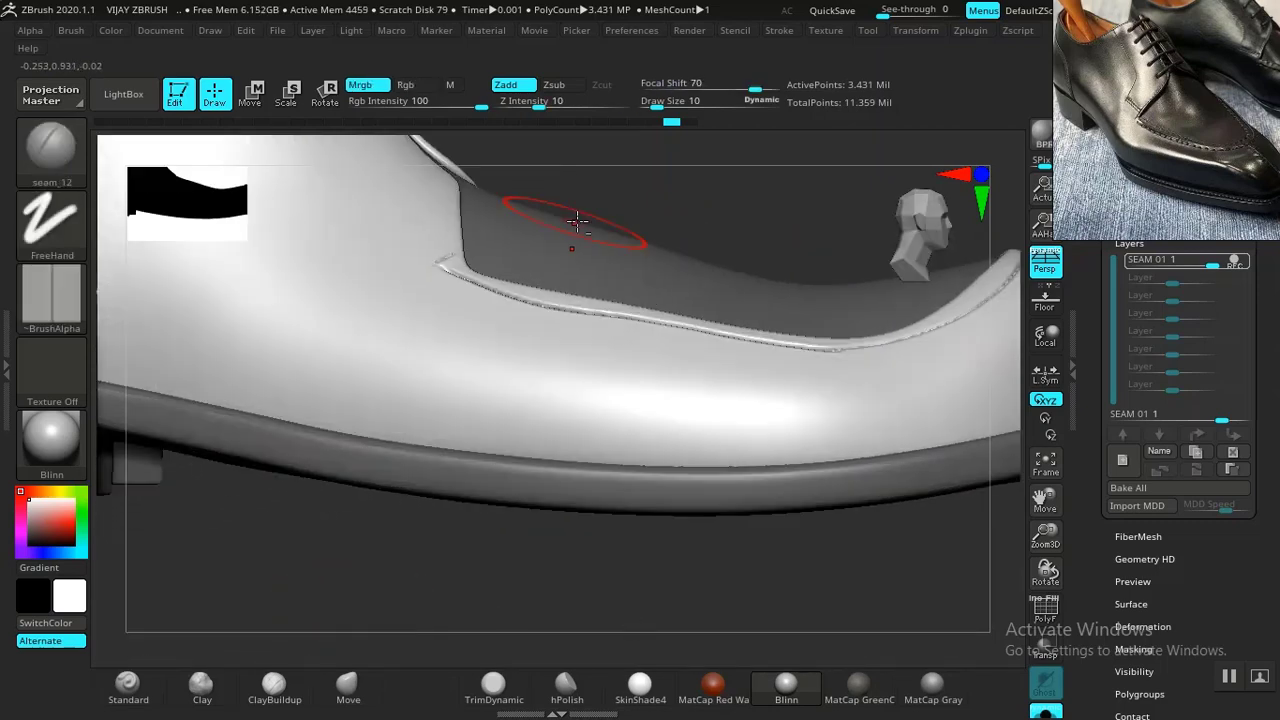
mouse_move(657, 220)
alt+mouse_down()
mouse_move(666, 340)
mouse_move(643, 443)
mouse_move(730, 298)
mouse_move(514, 349)
alt+mouse_up()
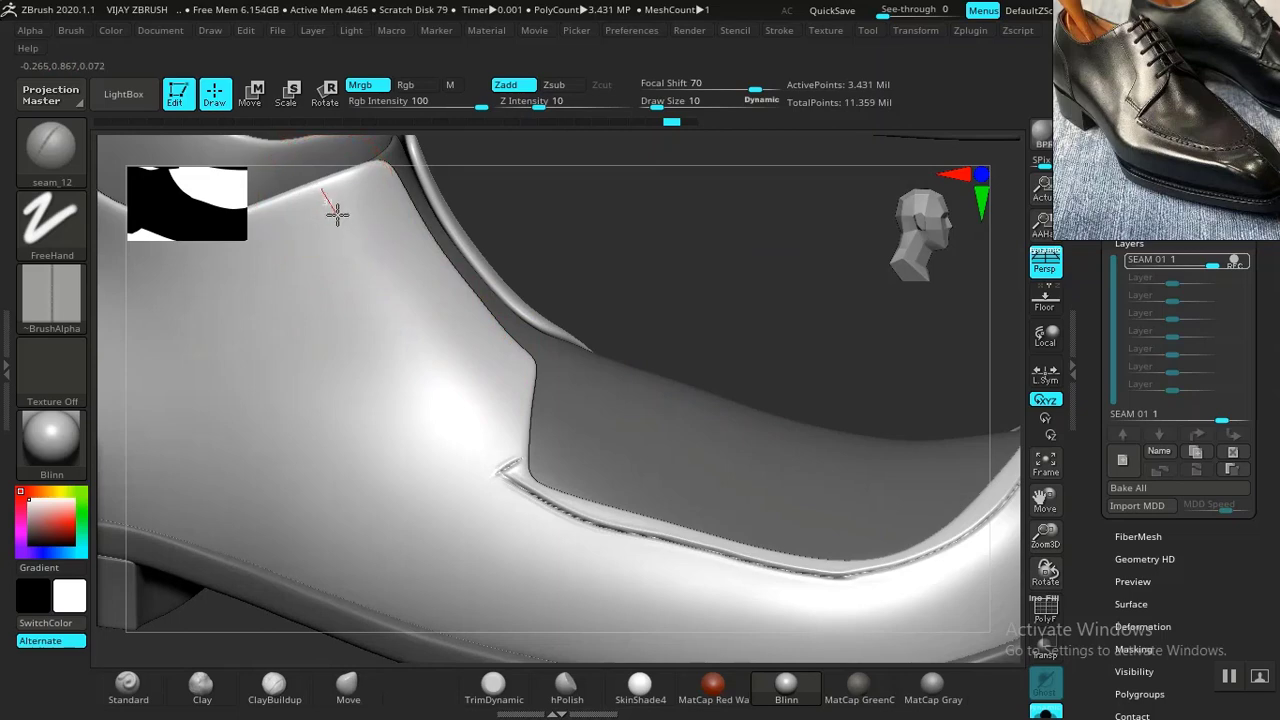
drag(337, 213, 357, 245)
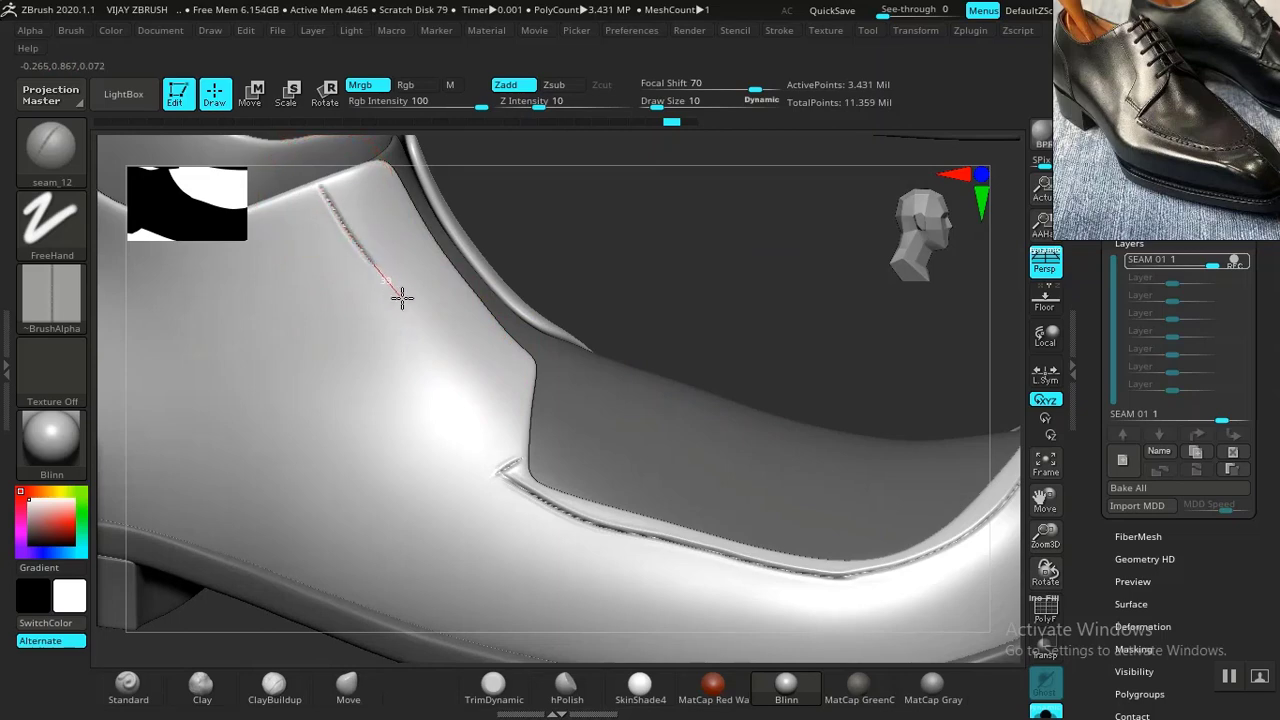
drag(401, 297, 426, 320)
drag(461, 369, 453, 406)
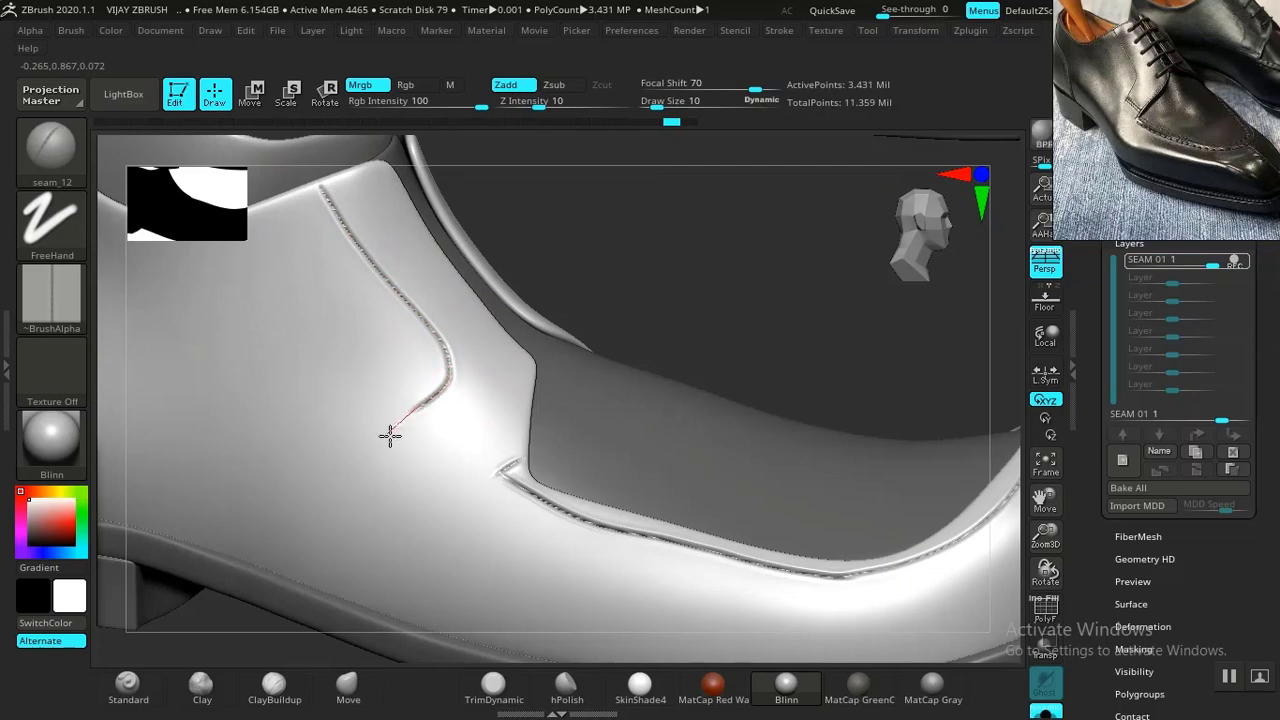
mouse_move(436, 443)
mouse_down()
mouse_move(486, 451)
mouse_move(532, 480)
mouse_up()
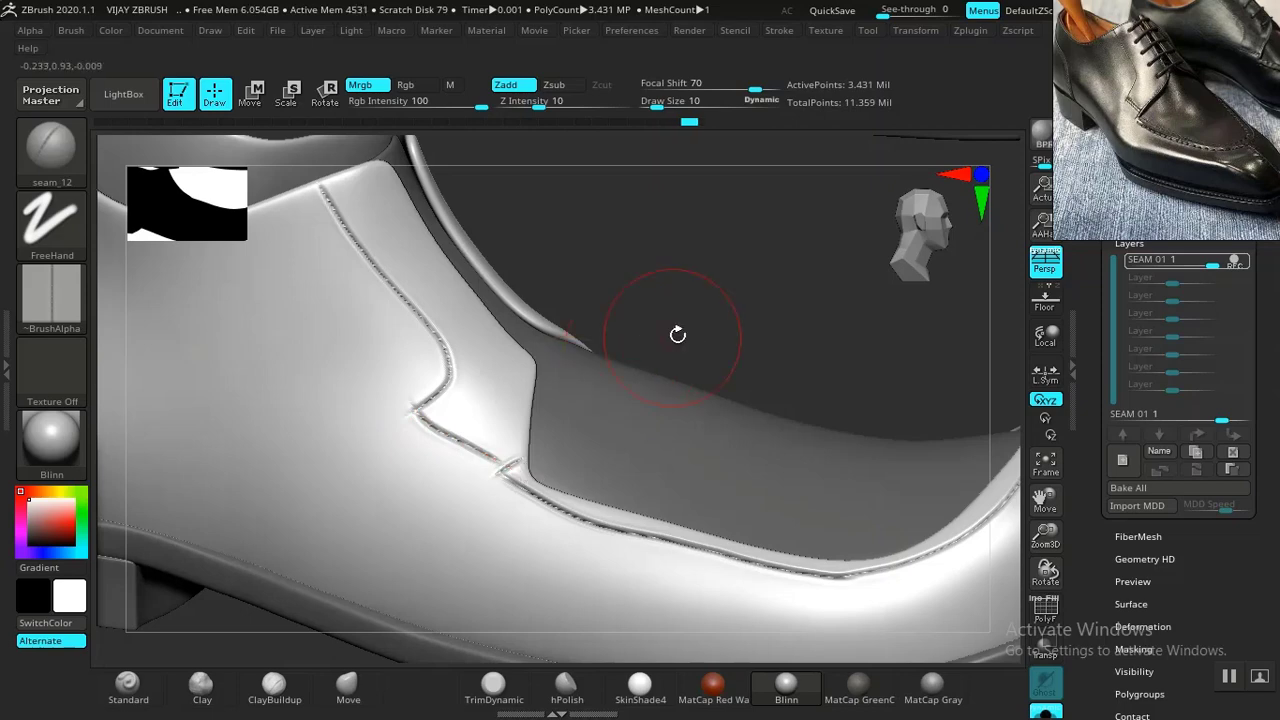
Step: Try a matching seam on the shoe's inner side, from the ankle opening around a notch to the front panel's rear corner
drag(708, 319, 578, 353)
mouse_move(660, 371)
mouse_down()
mouse_move(617, 406)
mouse_move(202, 543)
mouse_up()
drag(443, 463, 130, 644)
mouse_move(717, 315)
mouse_down()
mouse_move(614, 400)
mouse_move(666, 371)
mouse_move(474, 486)
mouse_move(187, 566)
mouse_move(743, 370)
mouse_move(704, 377)
mouse_move(742, 367)
mouse_move(770, 408)
mouse_up()
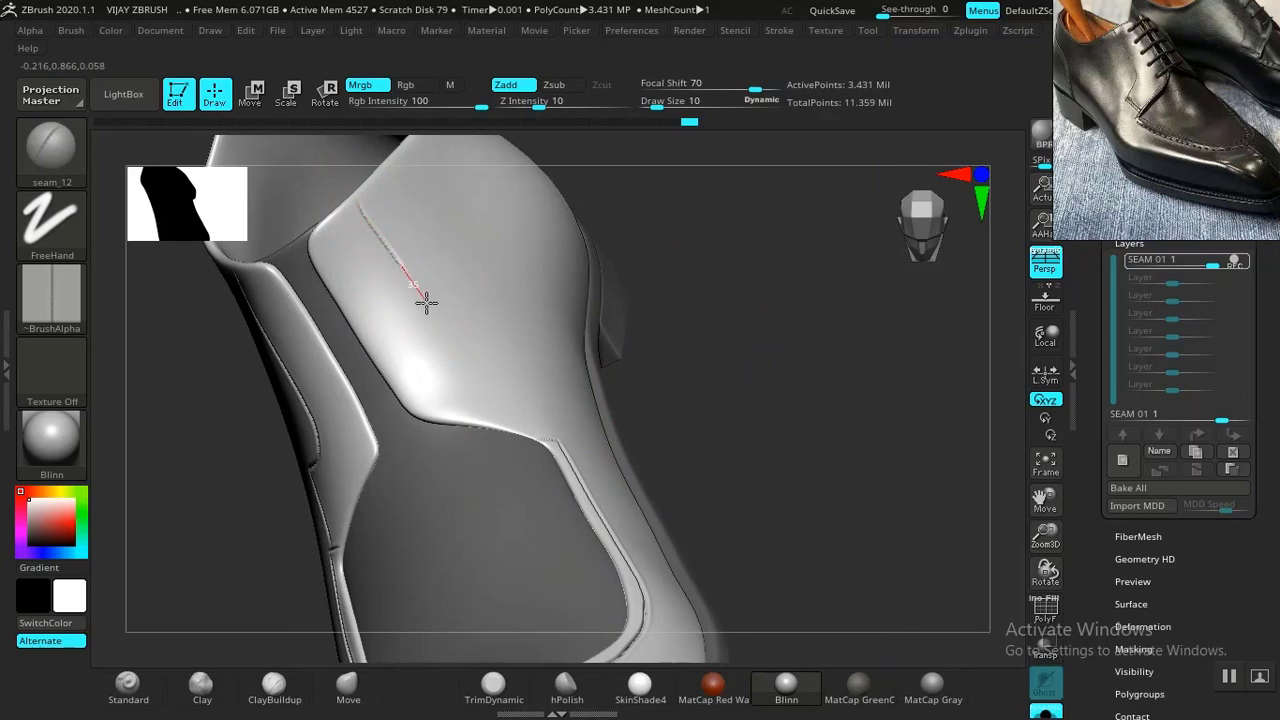
drag(455, 357, 512, 390)
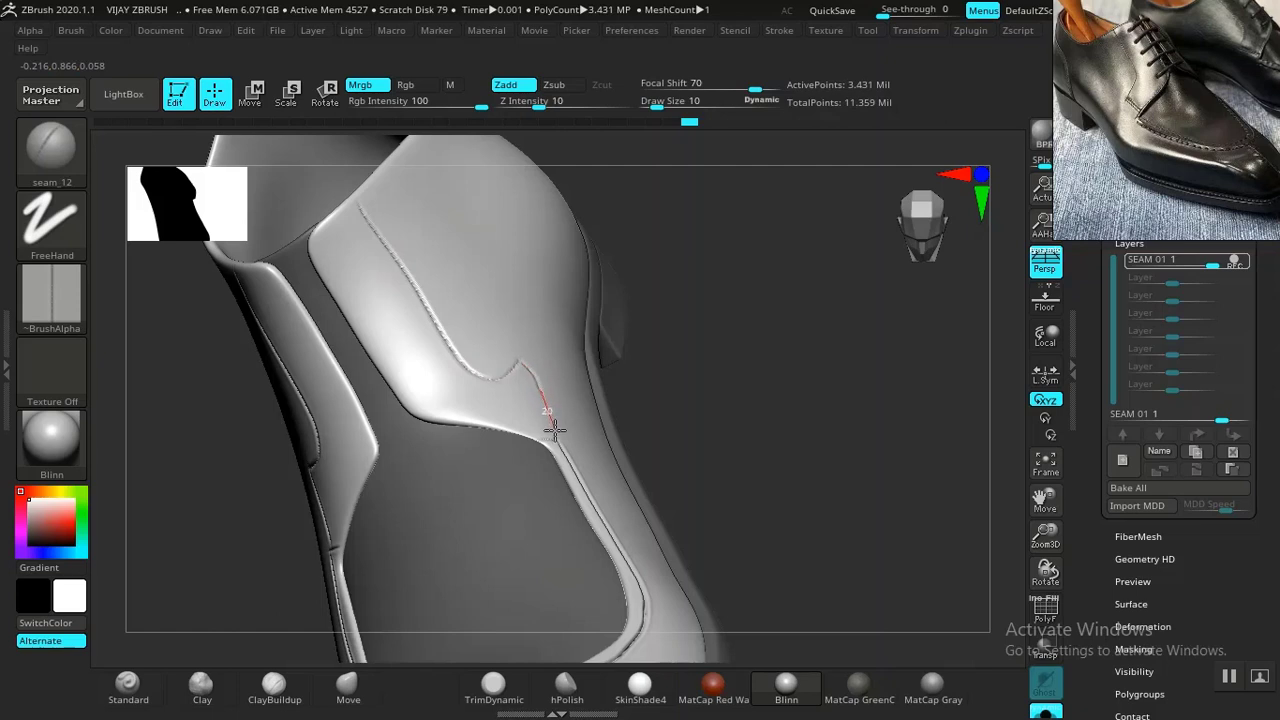
drag(573, 476, 575, 480)
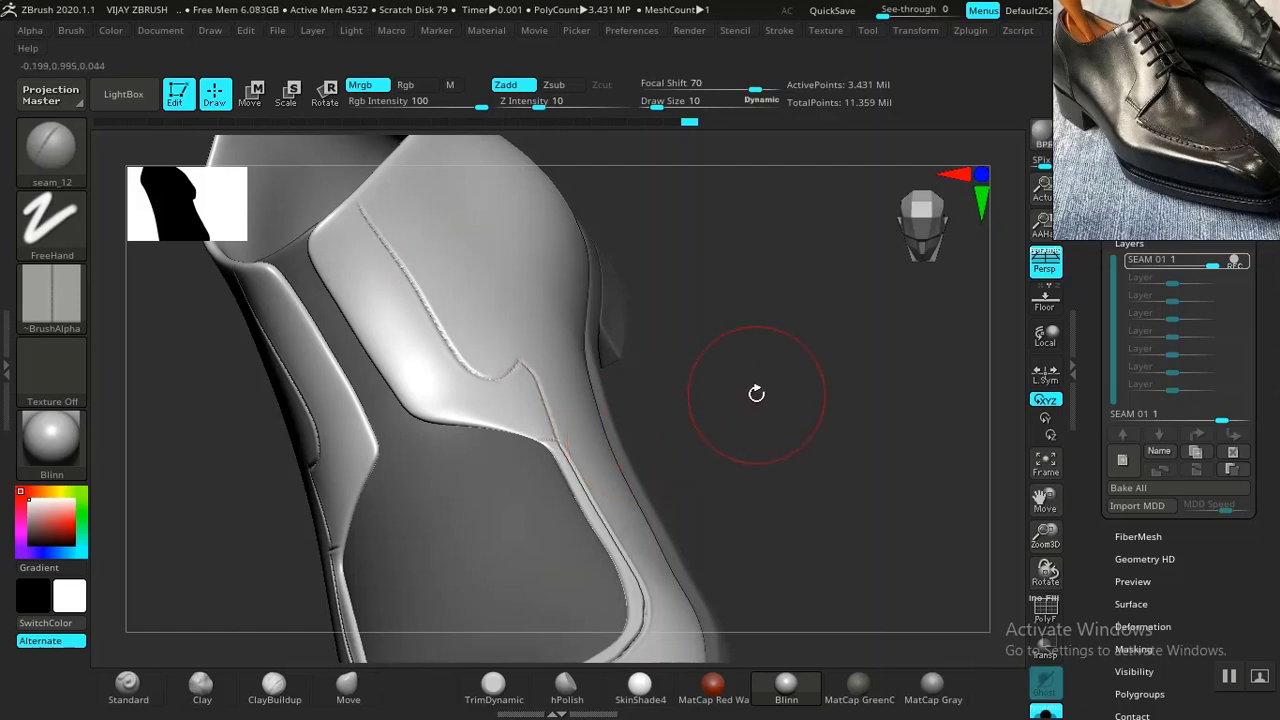
drag(743, 390, 190, 550)
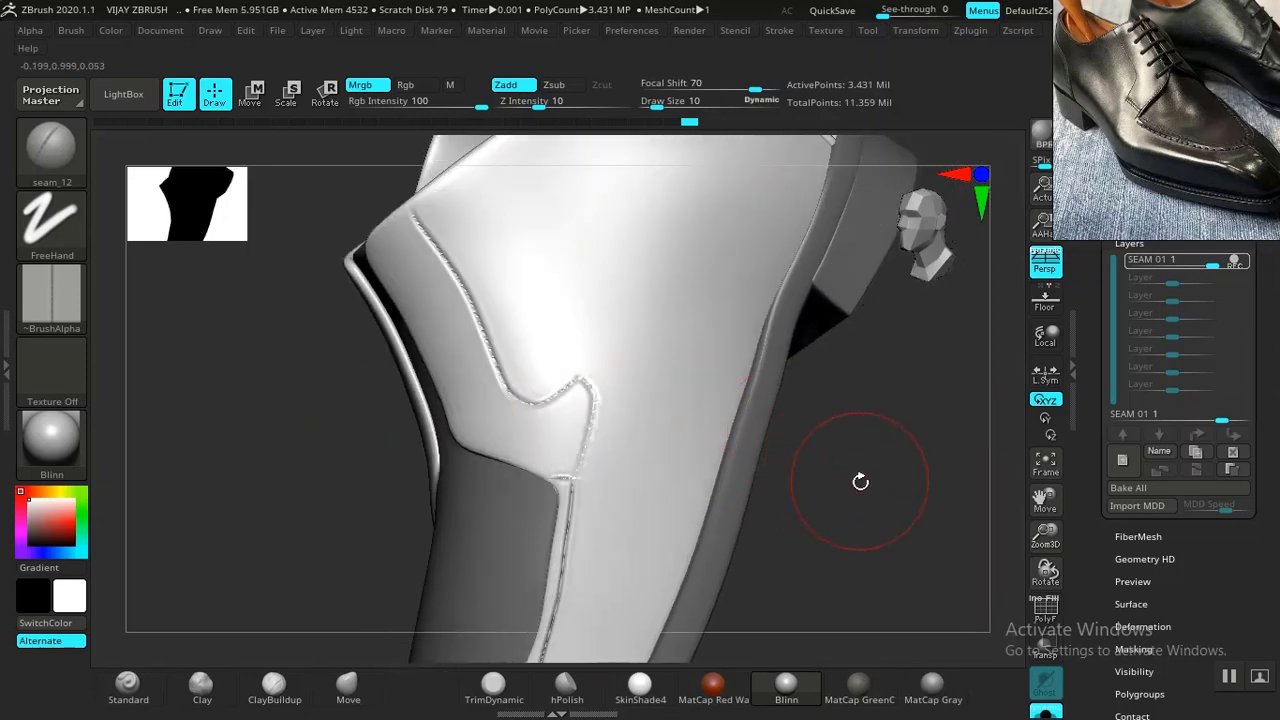
drag(860, 480, 654, 477)
key(ctrl)
ctrl+drag(584, 441, 828, 440)
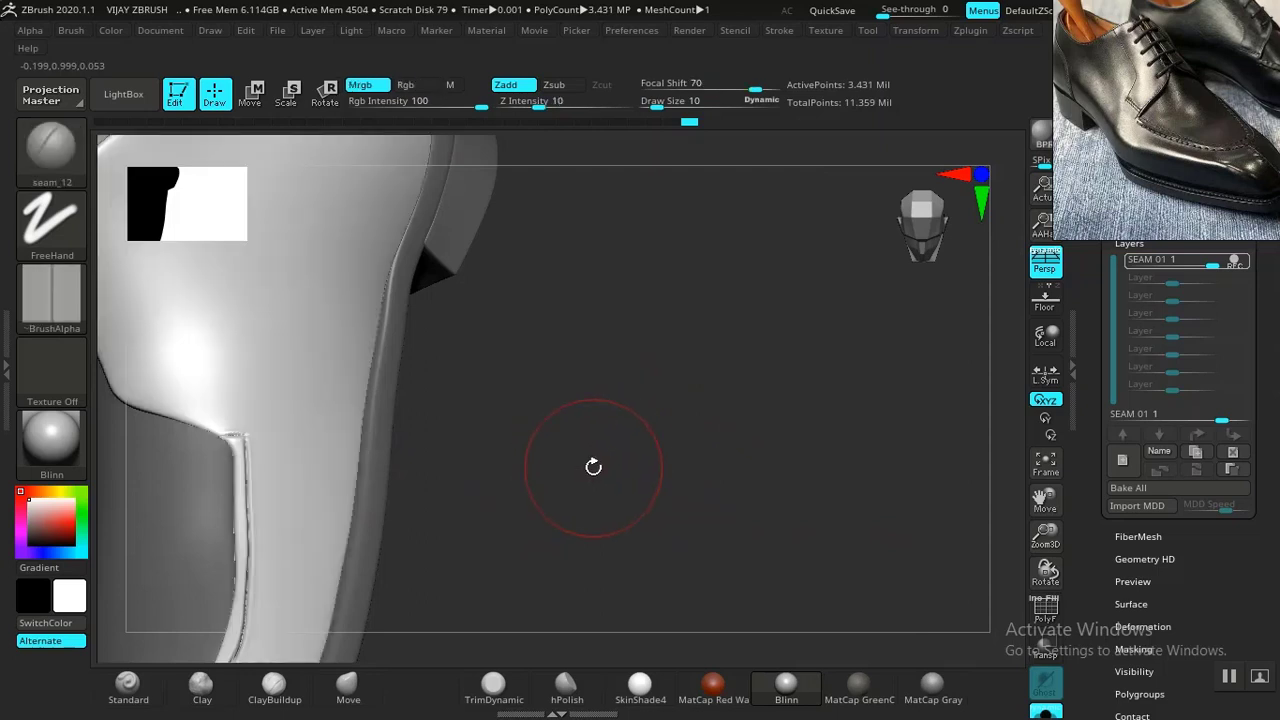
Step: Try the inner-side seam again with a rounded notch, running it into the front panel's border, and compare it with the outer side
mouse_move(585, 440)
mouse_down()
mouse_move(817, 446)
mouse_move(803, 431)
mouse_move(558, 405)
mouse_up()
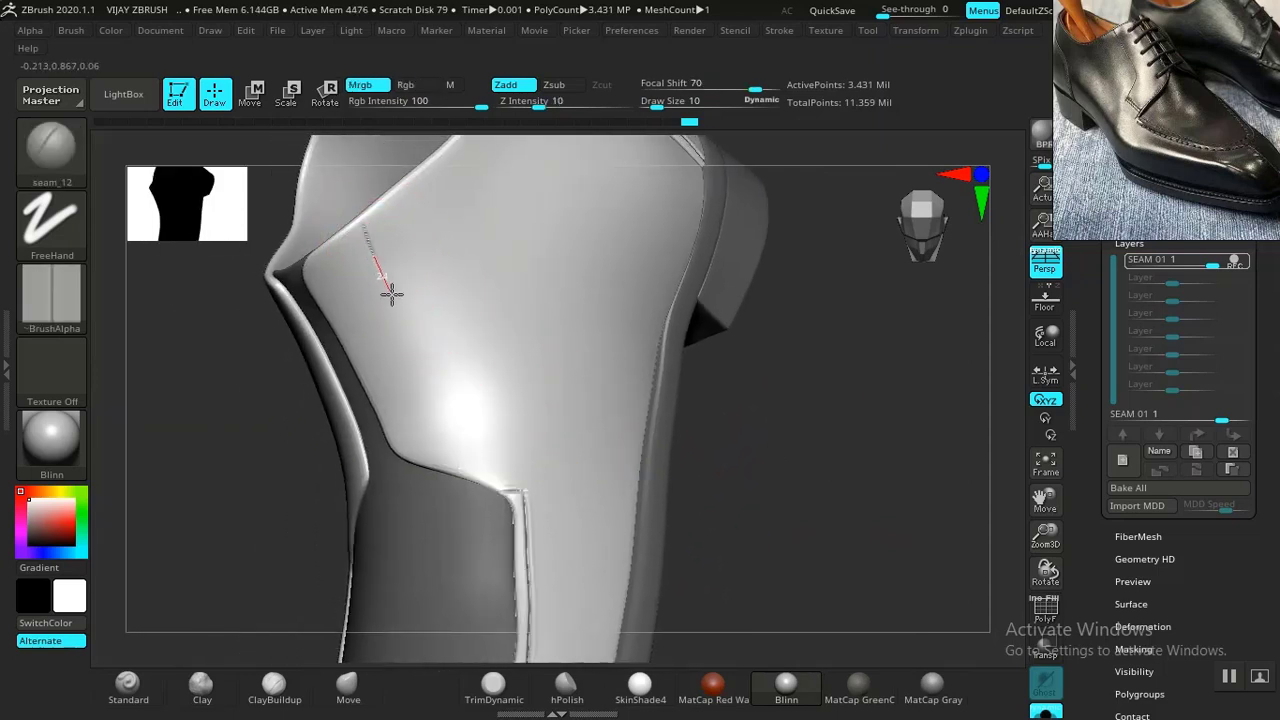
mouse_move(411, 355)
mouse_down()
mouse_move(423, 388)
mouse_move(469, 425)
mouse_move(518, 399)
mouse_move(534, 444)
mouse_up()
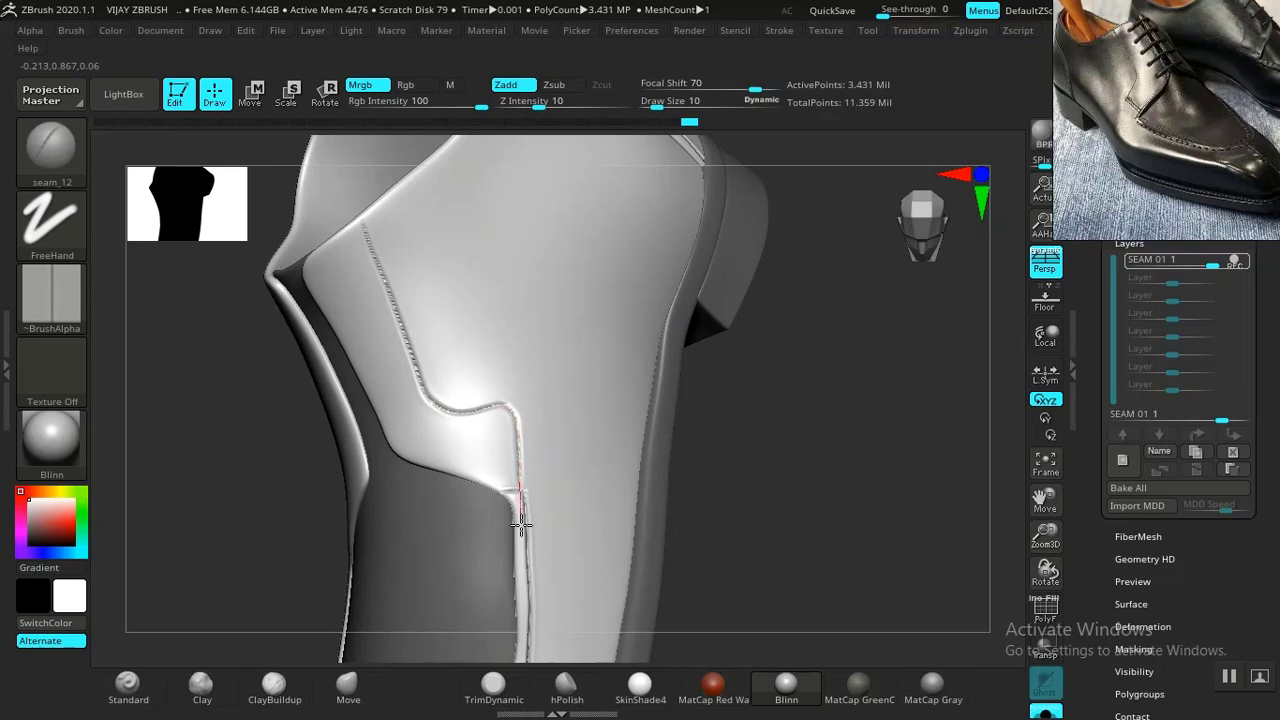
drag(521, 523, 521, 525)
mouse_move(809, 463)
mouse_down()
mouse_move(865, 470)
mouse_move(691, 469)
mouse_move(834, 391)
mouse_move(860, 420)
mouse_move(822, 436)
mouse_up()
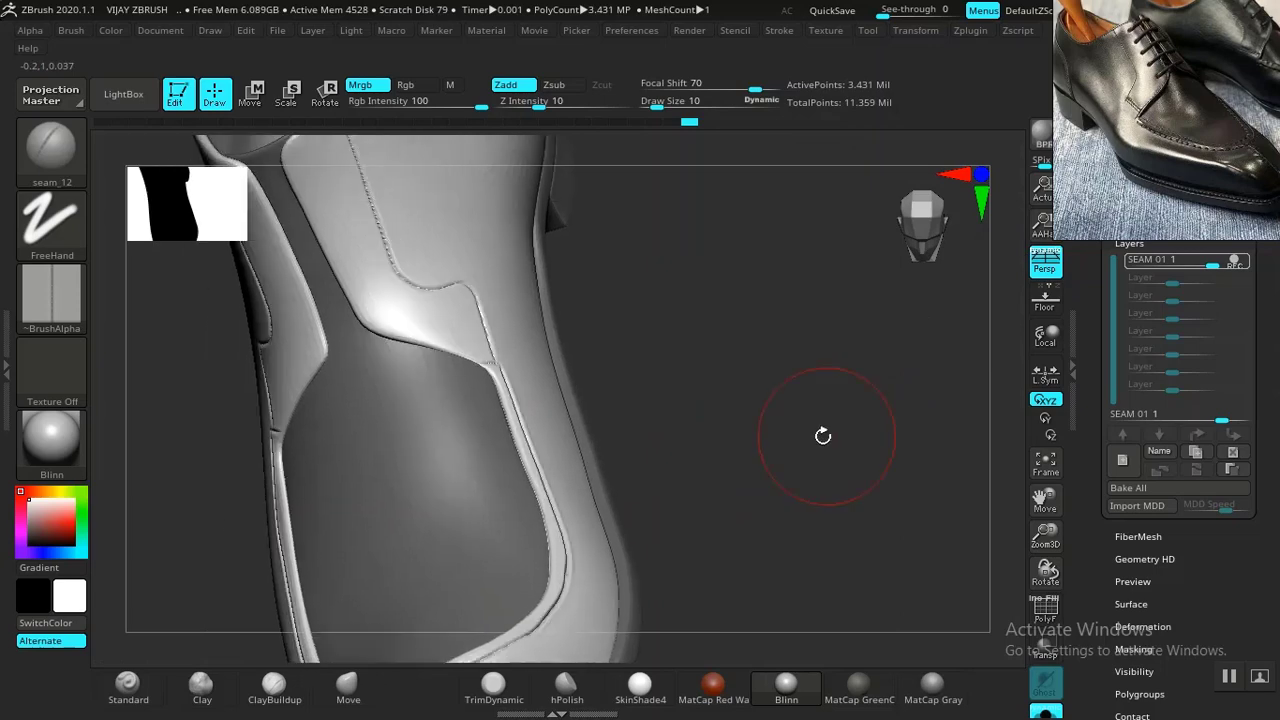
mouse_move(720, 422)
shift+mouse_down()
mouse_move(720, 434)
mouse_move(708, 423)
shift+mouse_up()
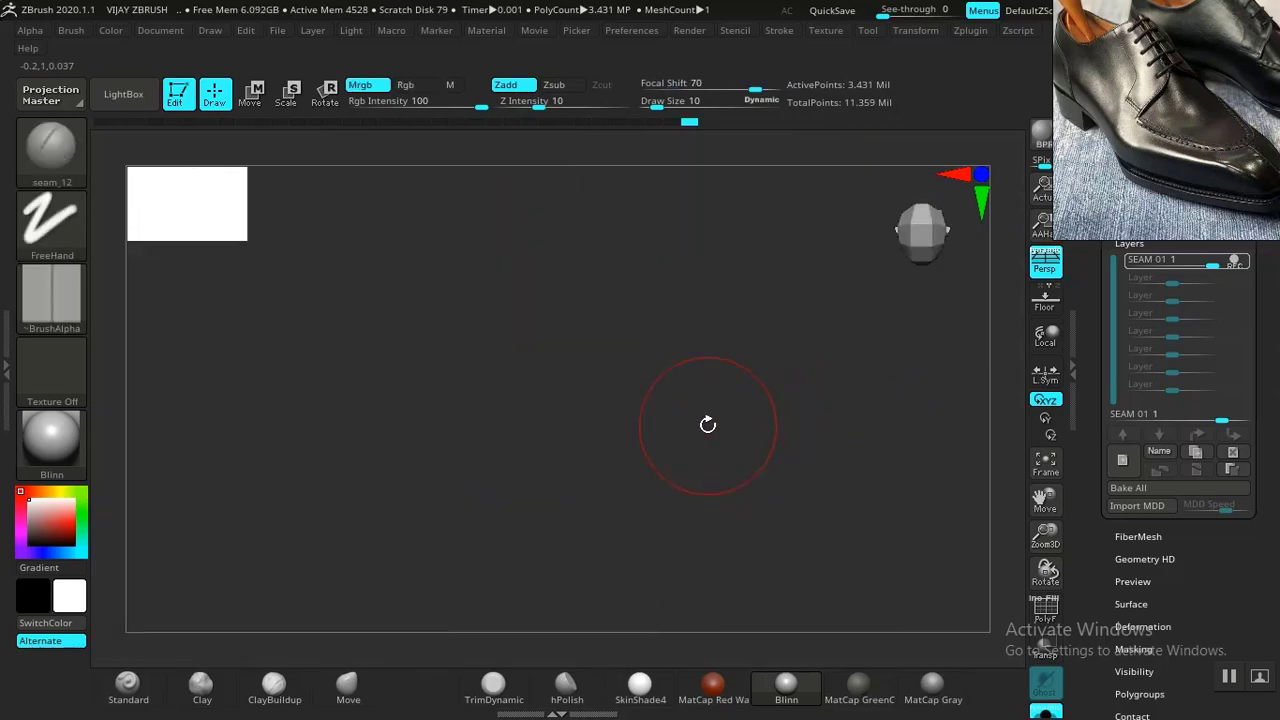
key(f)
alt+drag(564, 400, 935, 556)
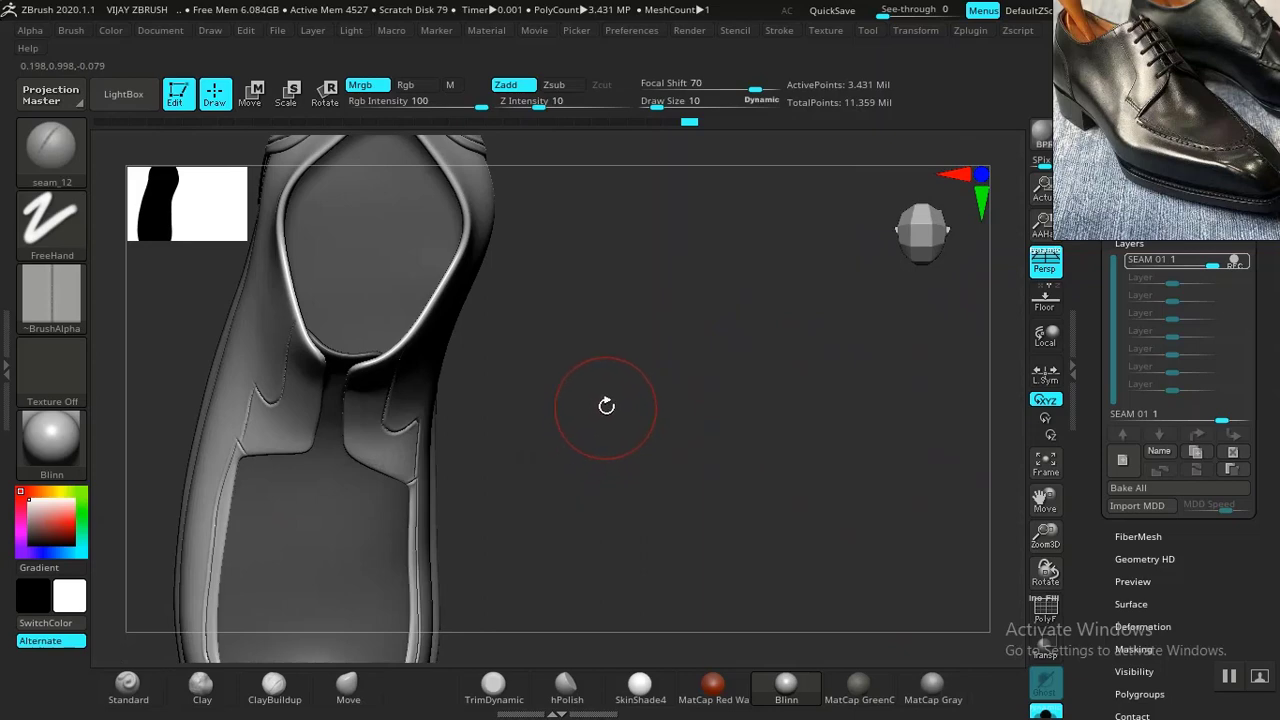
alt+drag(606, 397, 673, 377)
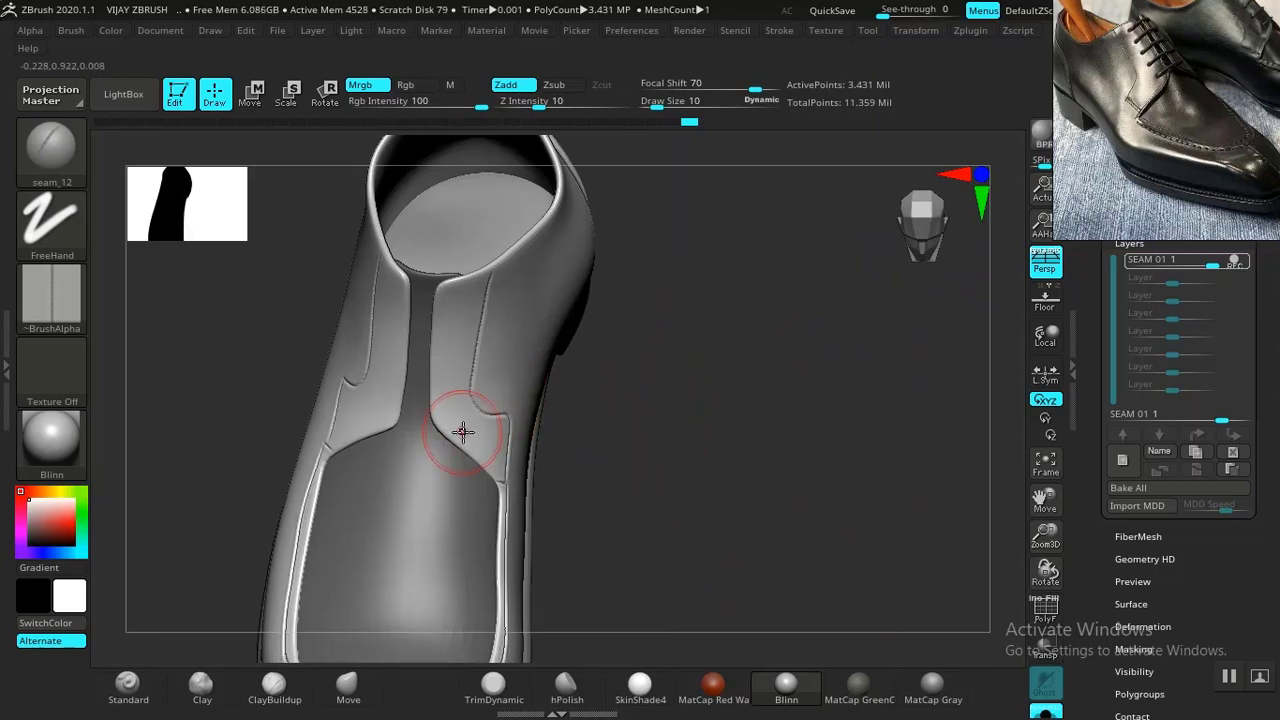
Step: Redo the inner-side seam from the ankle opening, with a sharp corner before it drops to the front panel's rear corner
key(shift)
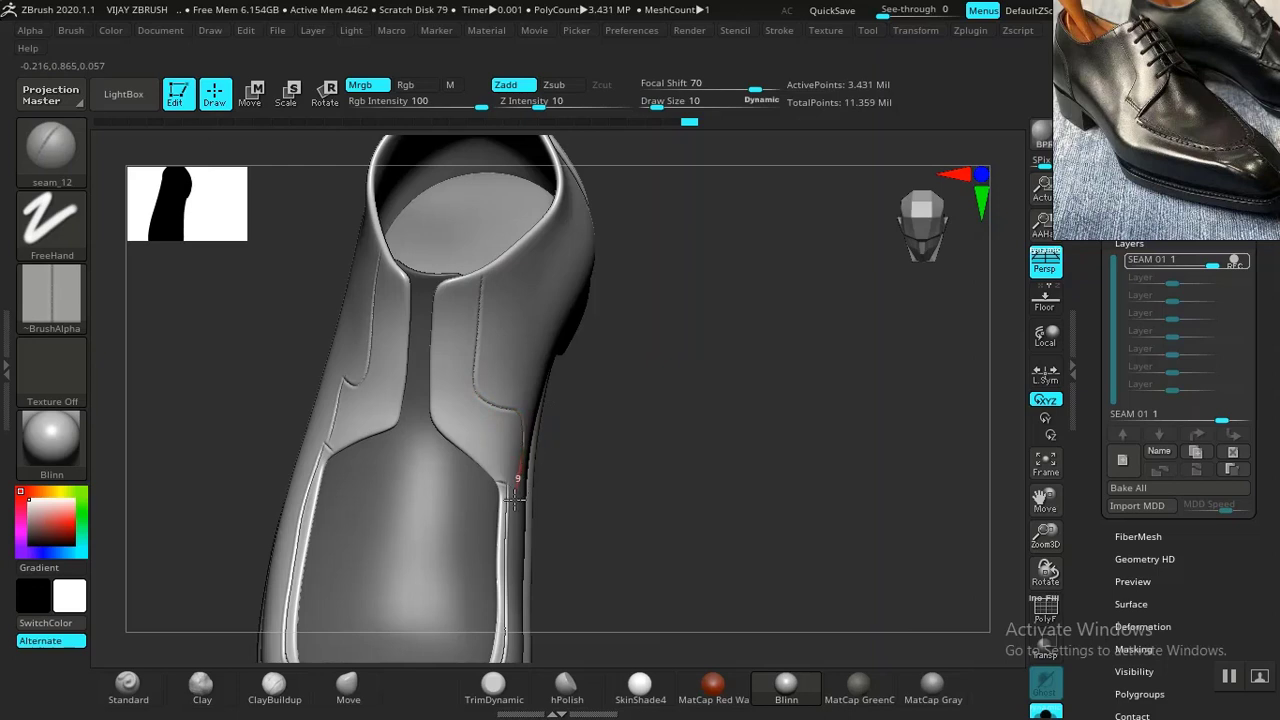
alt+drag(750, 470, 765, 472)
alt+drag(495, 470, 80, 494)
alt+drag(822, 433, 784, 444)
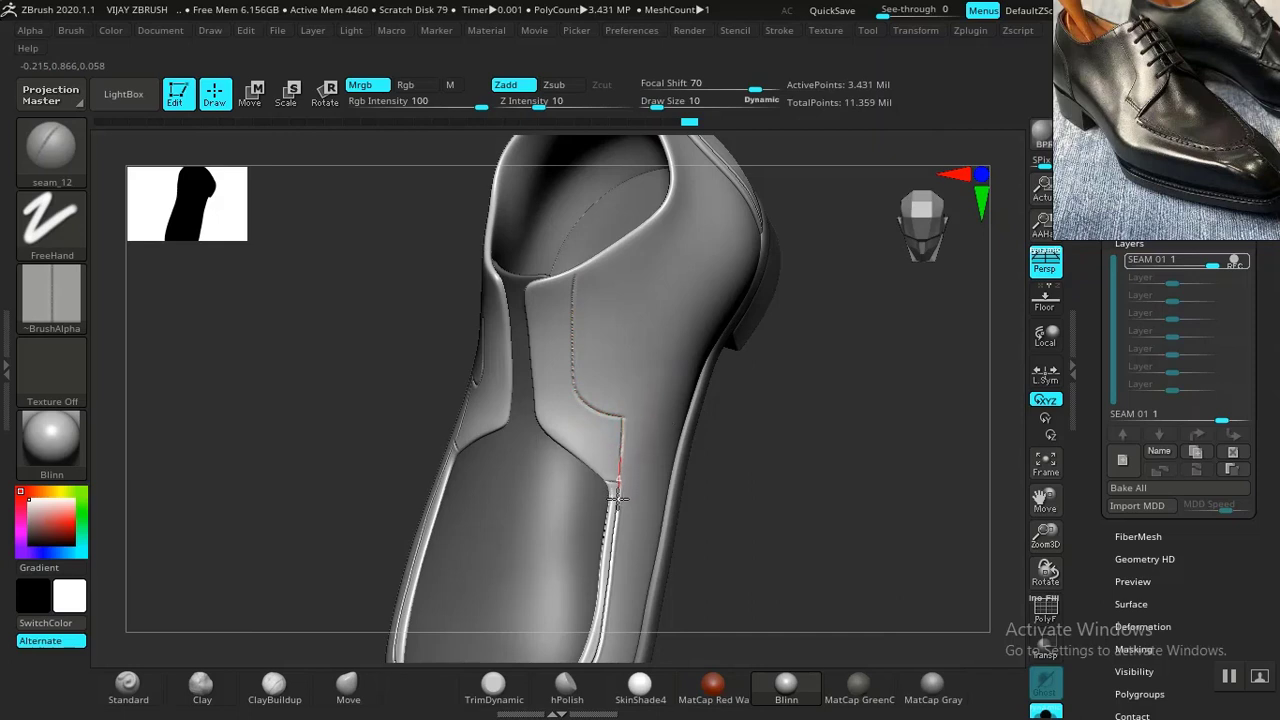
Step: Examine the carved seams around the shoe's inner side, toe cap, outer side and heel counter
drag(833, 450, 588, 407)
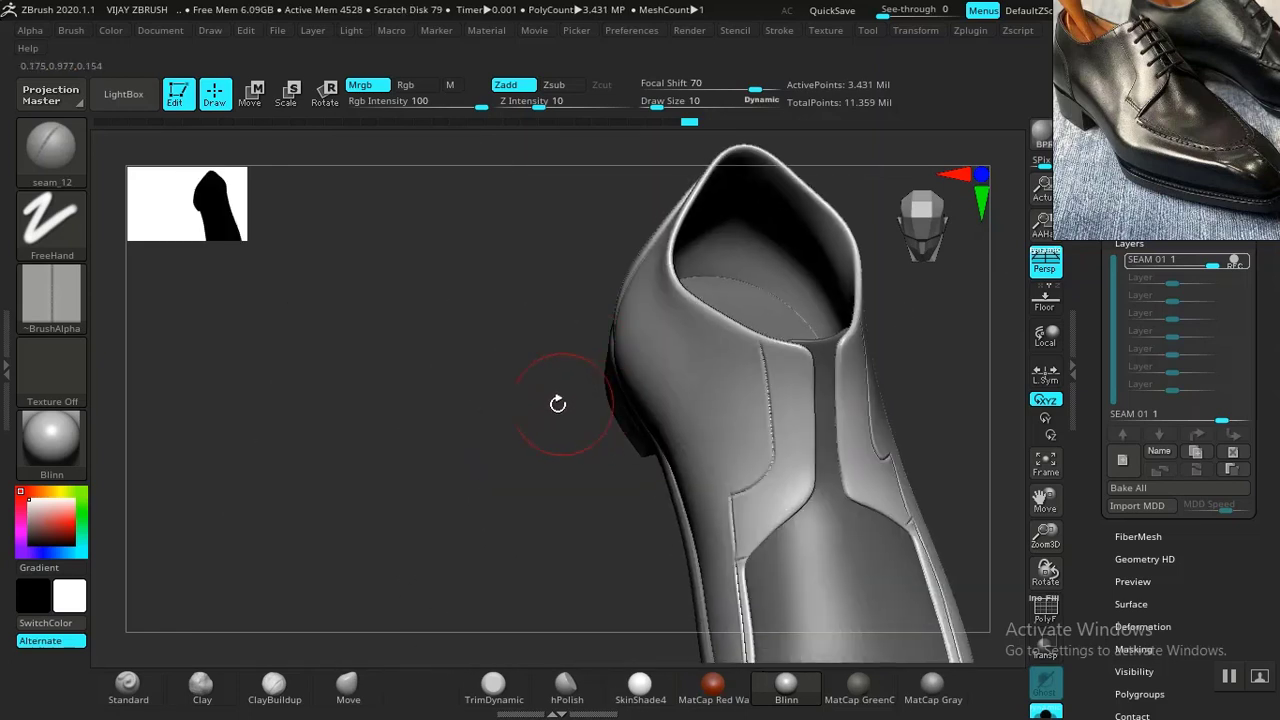
drag(406, 450, 599, 486)
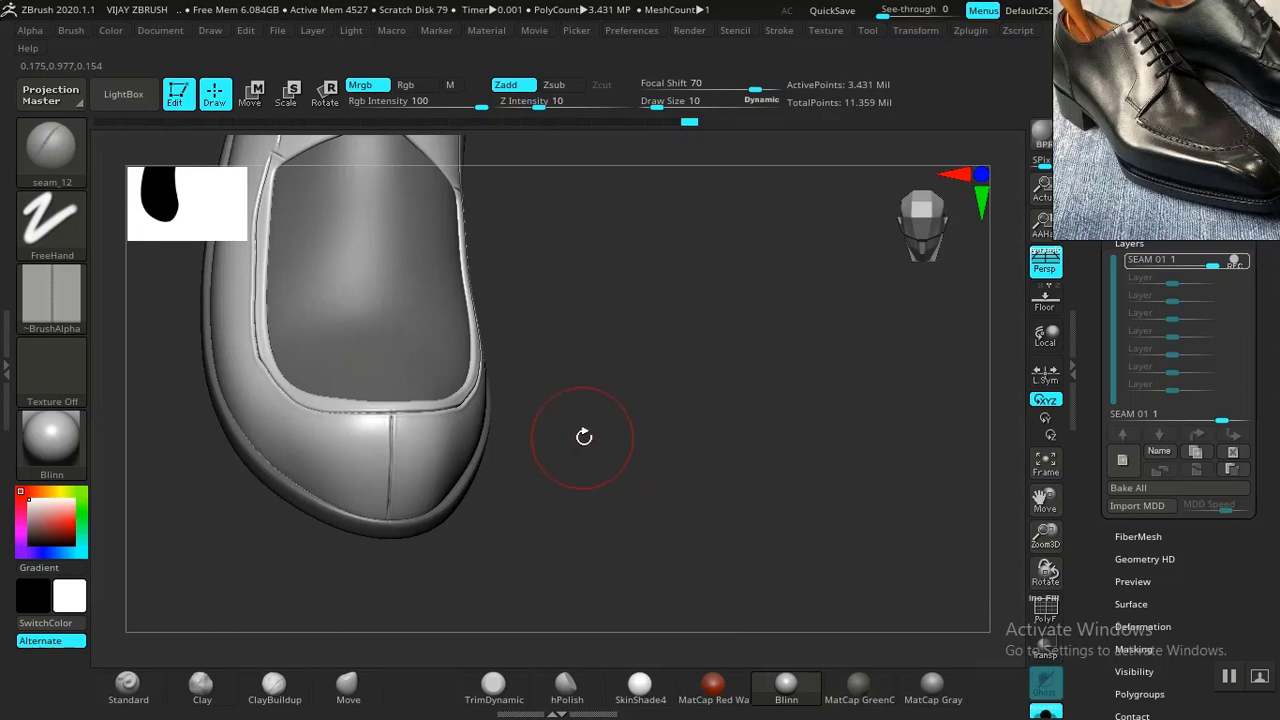
drag(612, 418, 402, 505)
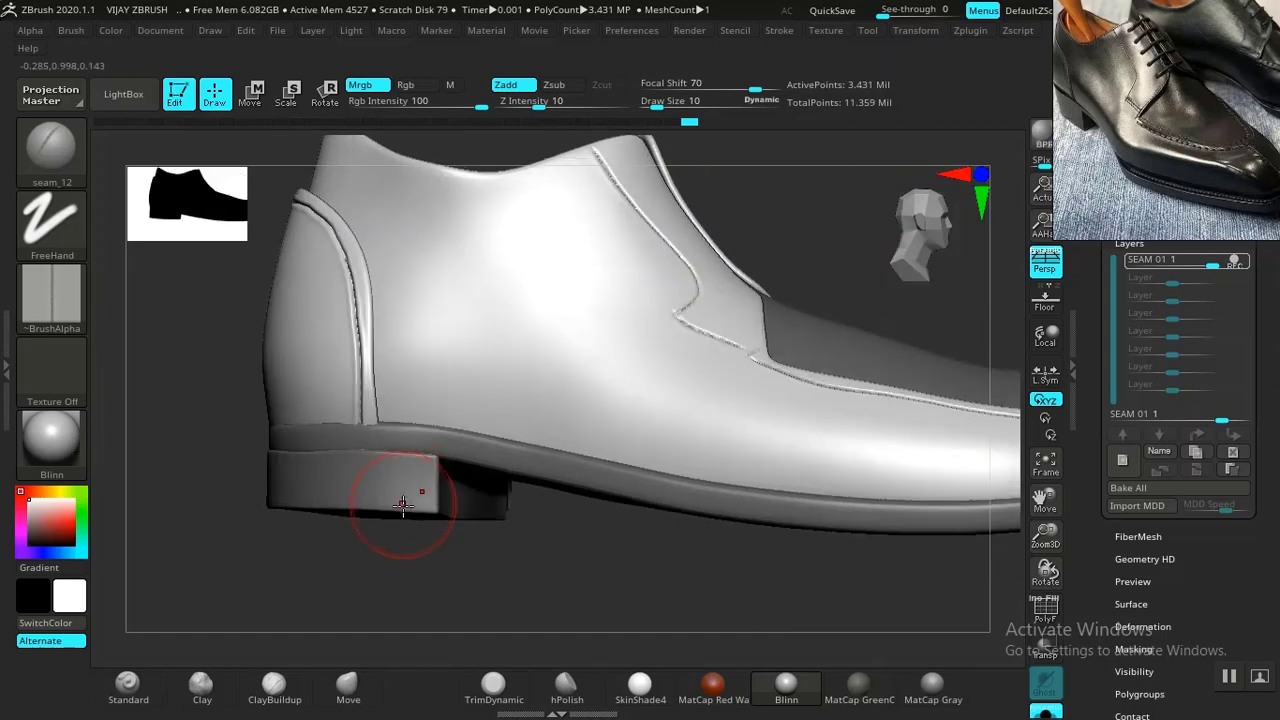
drag(497, 569, 486, 614)
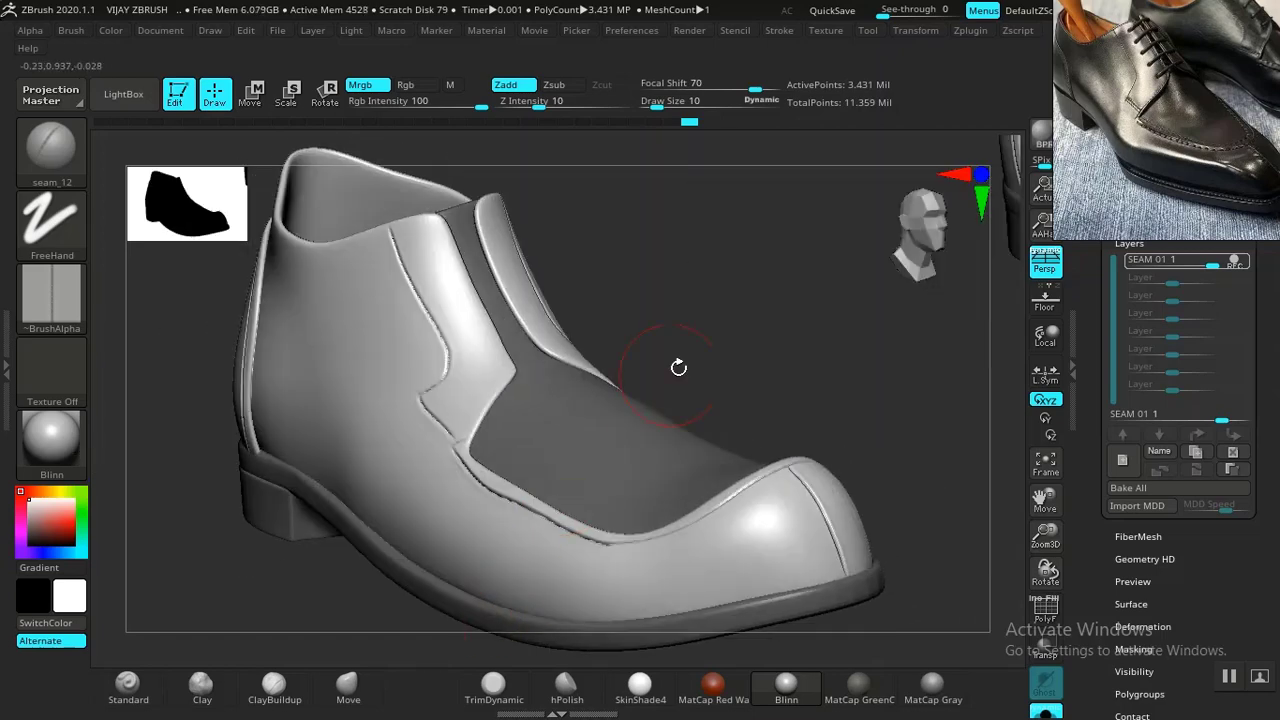
drag(678, 367, 600, 448)
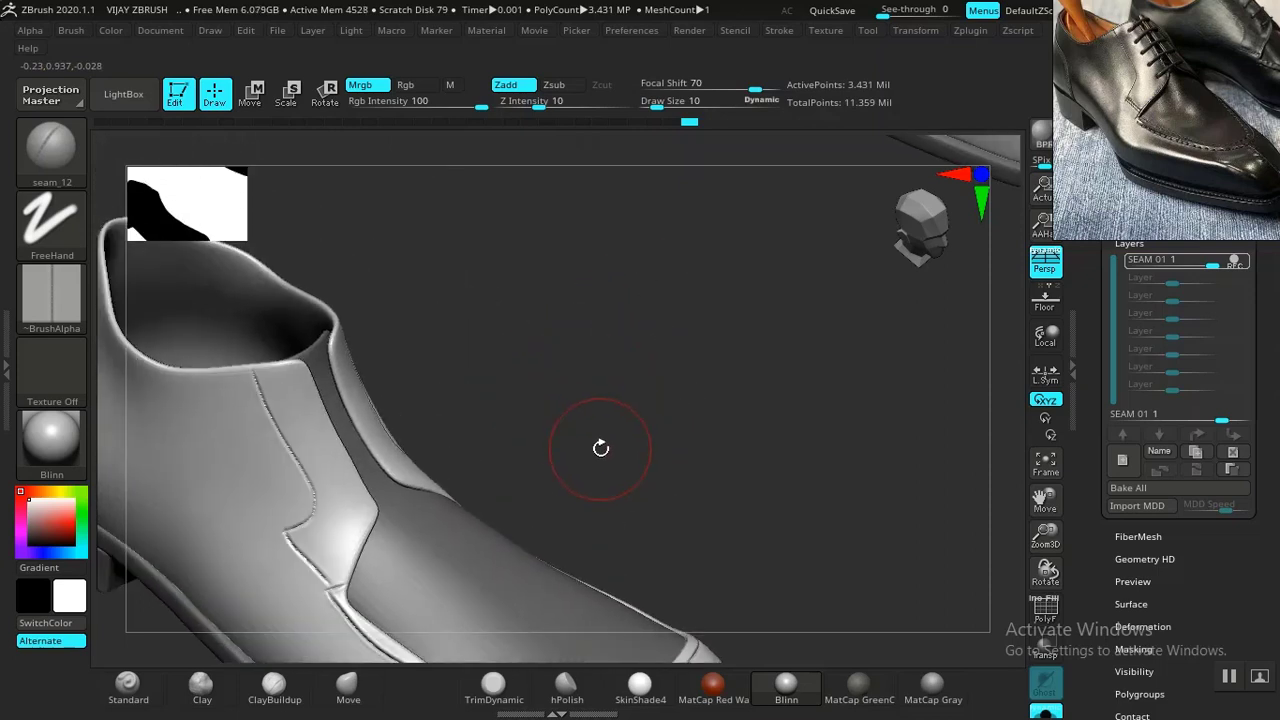
drag(597, 375, 296, 454)
drag(410, 262, 393, 424)
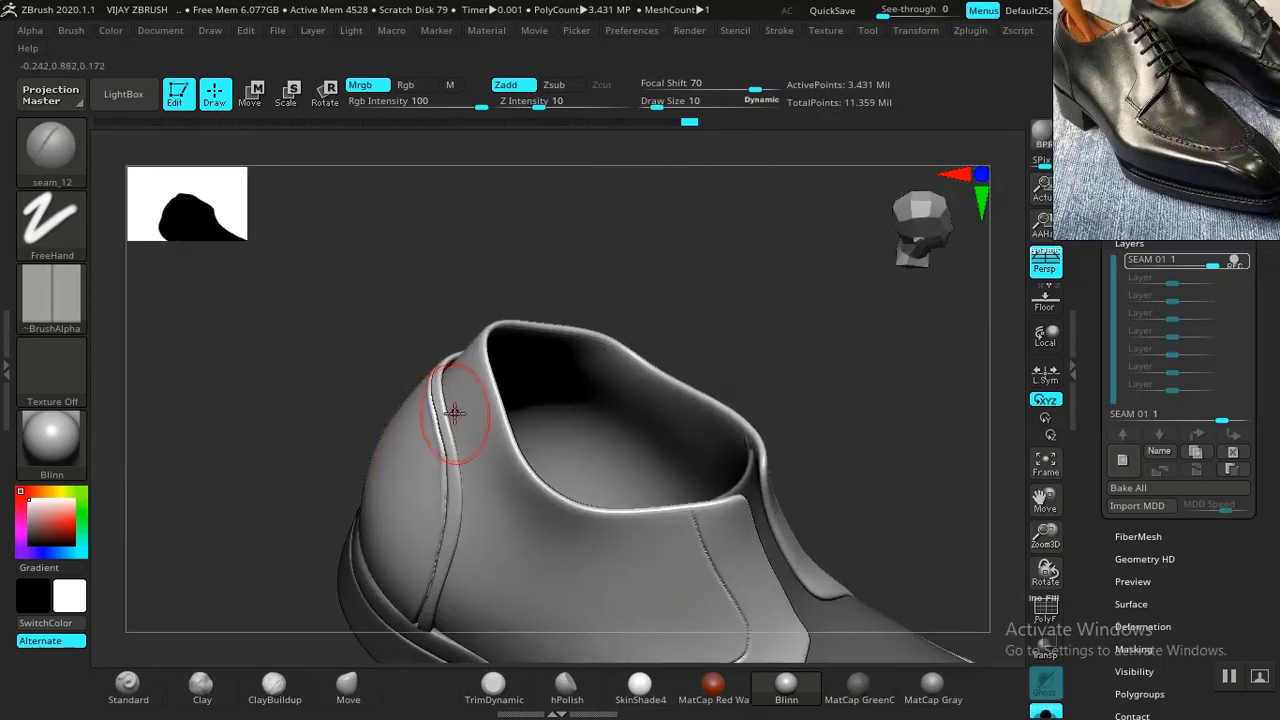
Step: Isolate the heel counter to check its form and bring the whole shoe back into view
ctrl+shift+click(420, 448)
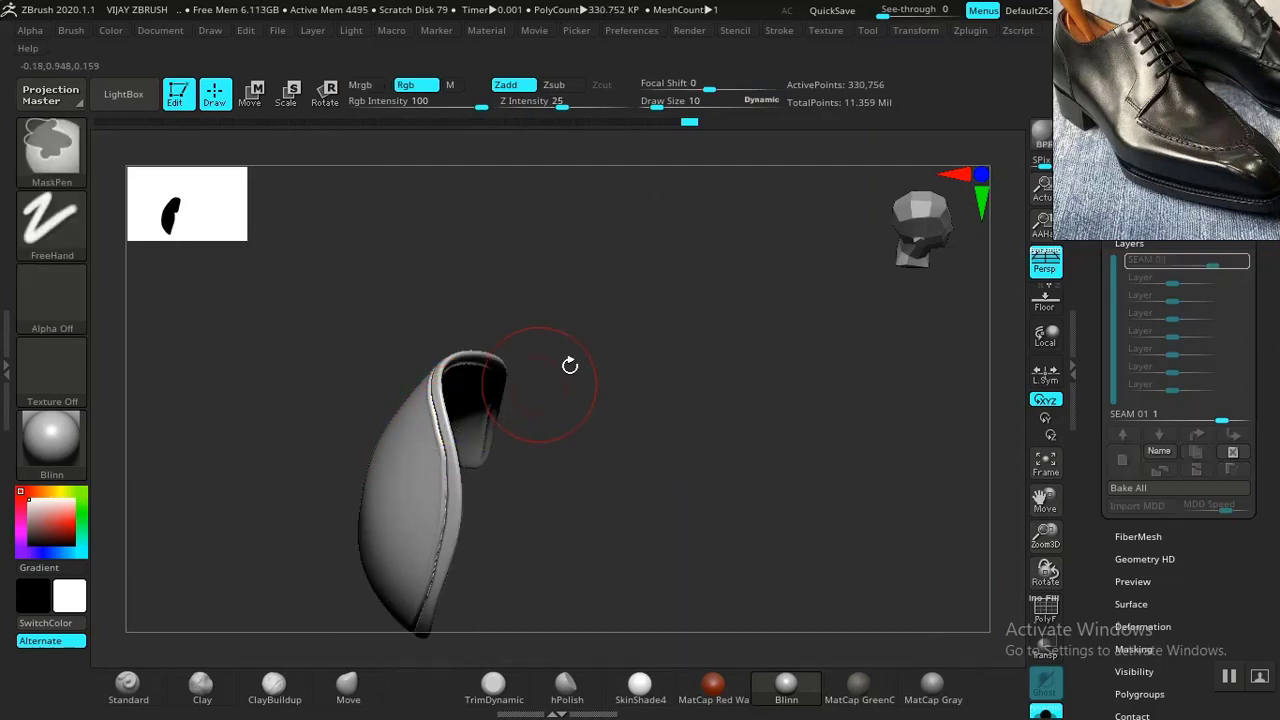
drag(571, 363, 588, 286)
key(ctrl+shift)
ctrl+shift+click(605, 263)
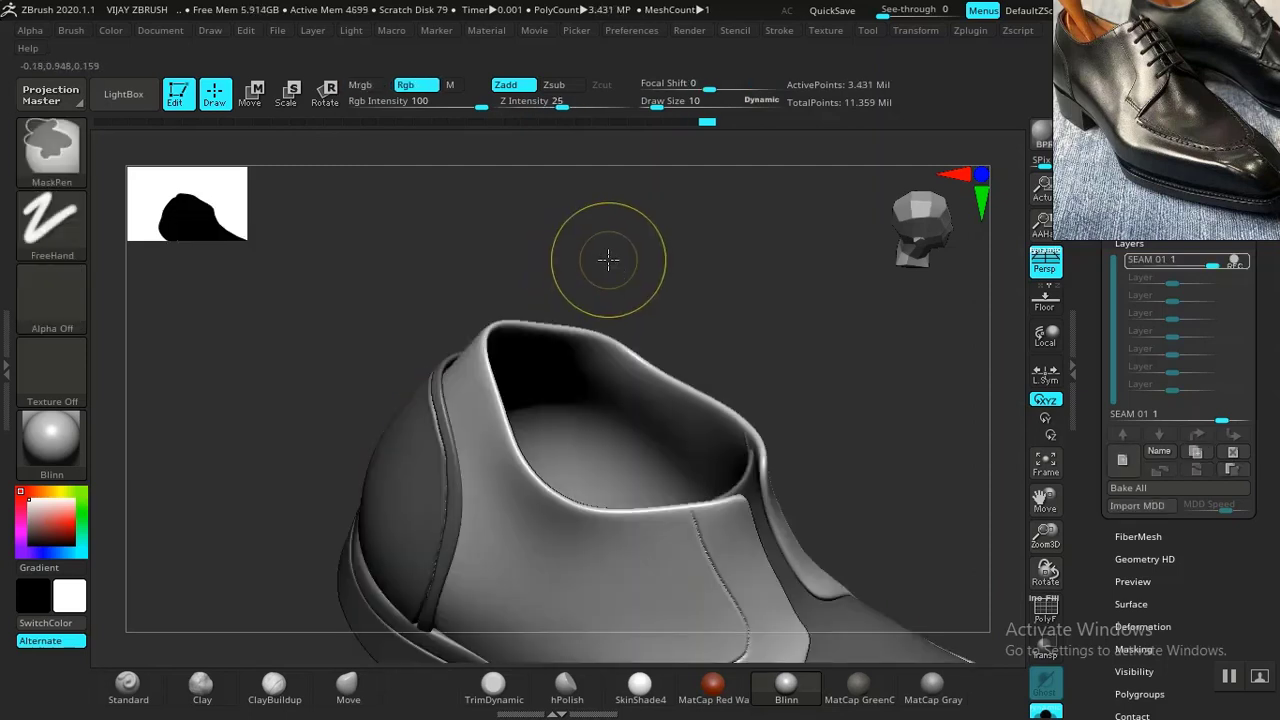
Step: Lower the shoe mesh by four subdivision levels and invert the mask to free the upper's side panel
key(shift)
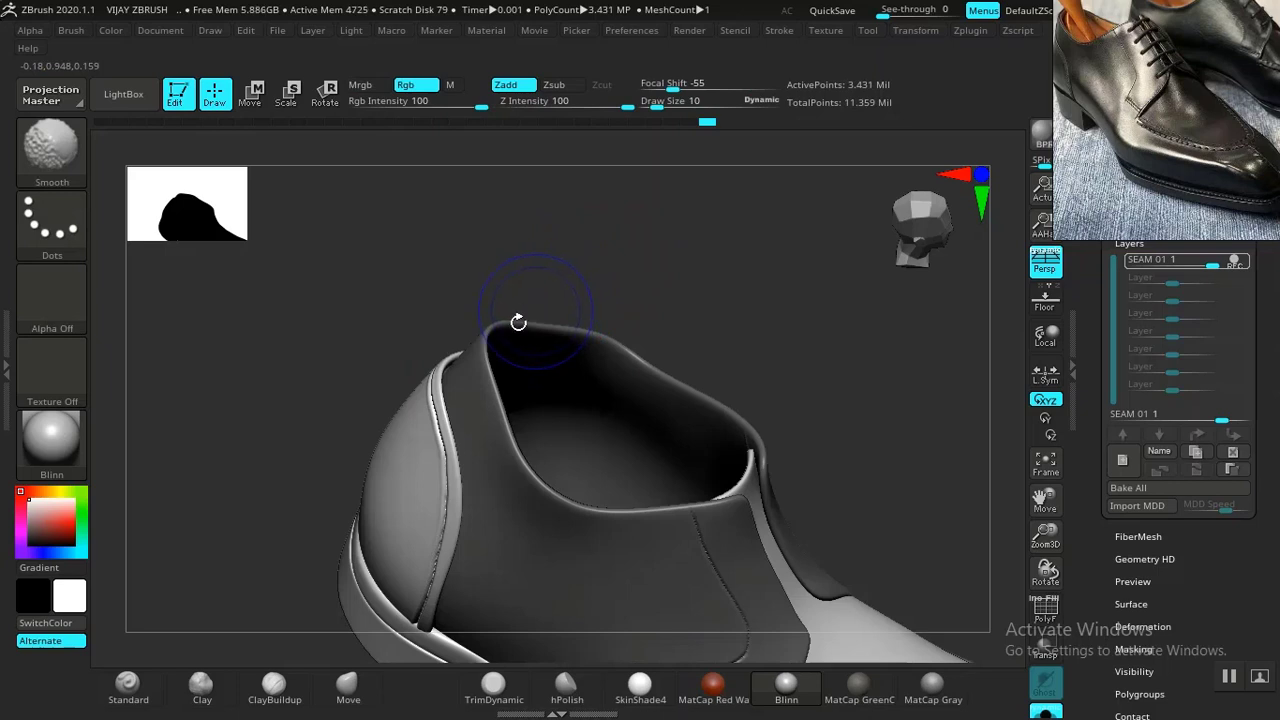
key(shift+d)
key(shift+d)
key(shift+d)
shift+drag(475, 383, 471, 401)
key(shift+d)
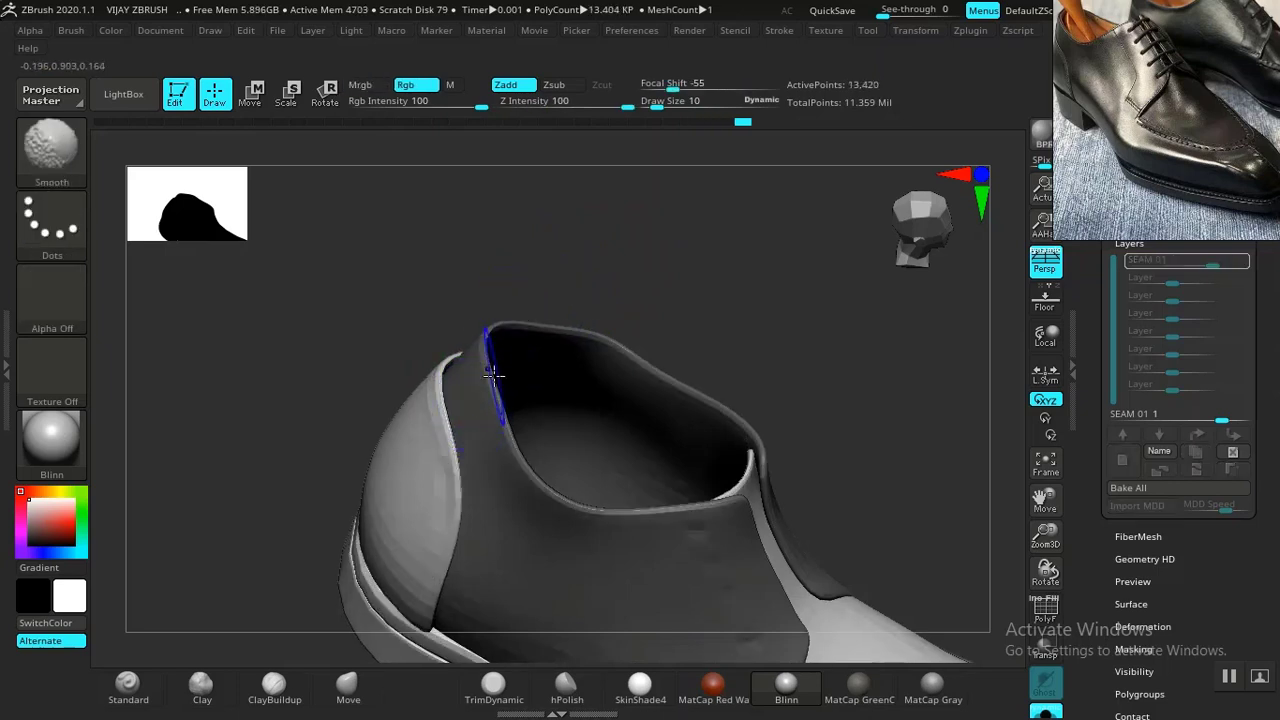
ctrl+click(628, 260)
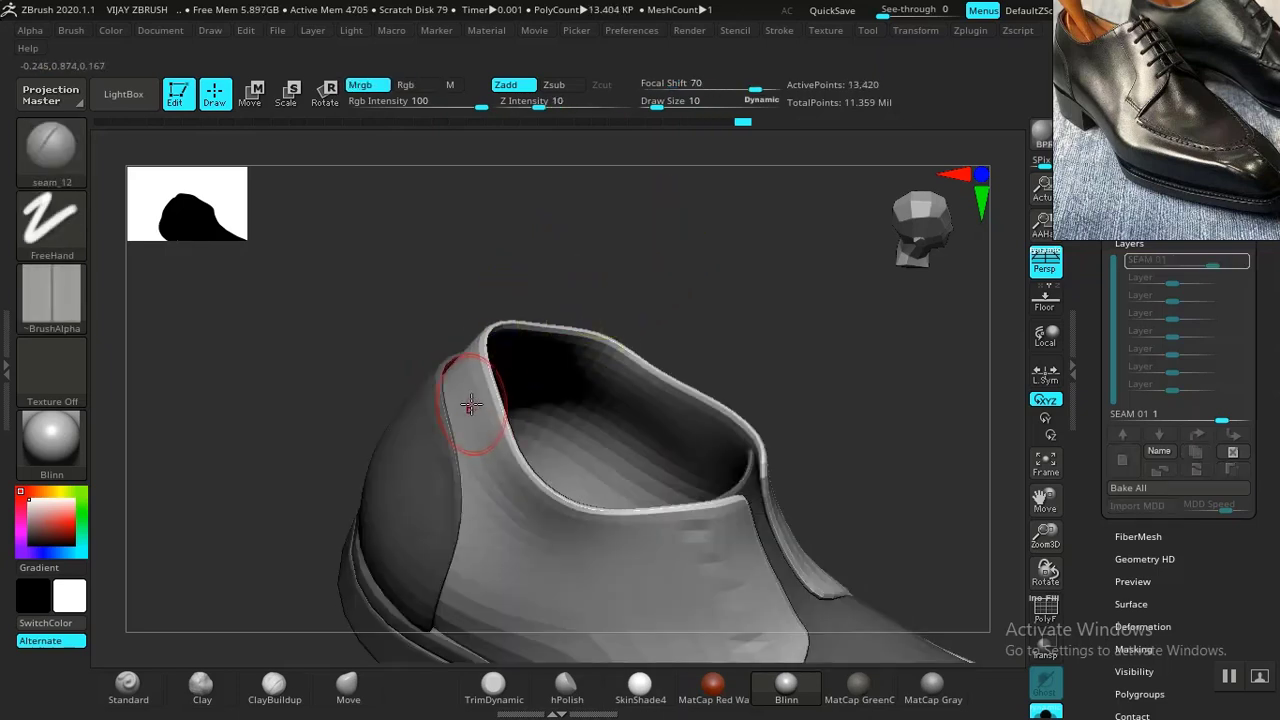
Step: Adjust the upper's rear edge beside the heel counter with the Move brush at draw size 22
click(360, 685)
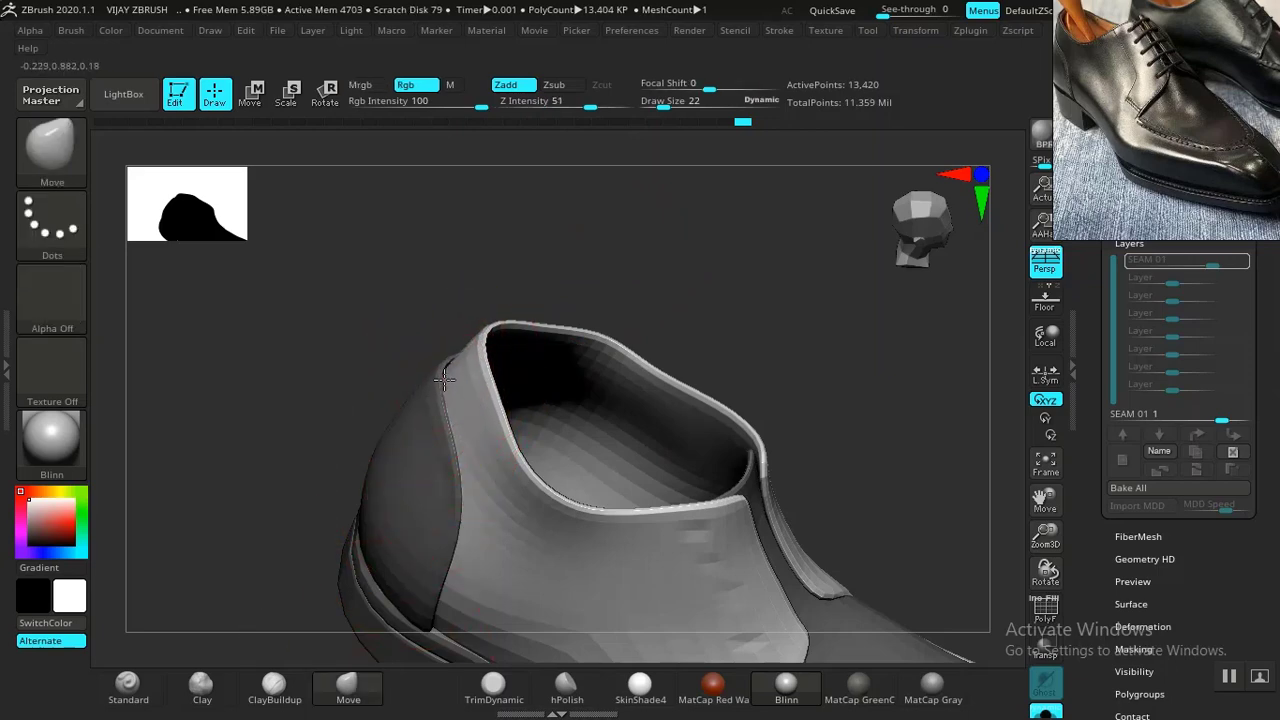
mouse_move(600, 285)
mouse_down()
mouse_move(640, 257)
mouse_move(560, 394)
mouse_move(463, 497)
mouse_move(368, 542)
mouse_move(749, 200)
mouse_move(480, 371)
mouse_up()
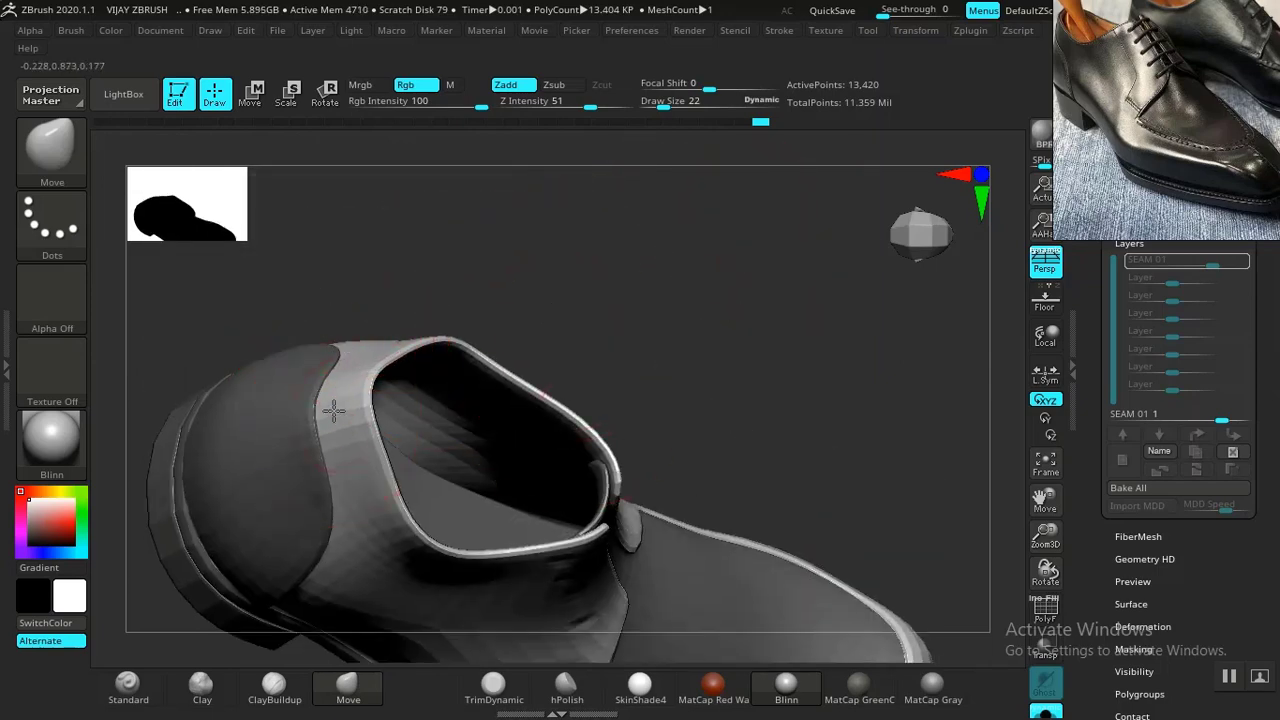
shift+drag(526, 313, 651, 320)
alt+drag(622, 205, 680, 470)
drag(680, 470, 597, 346)
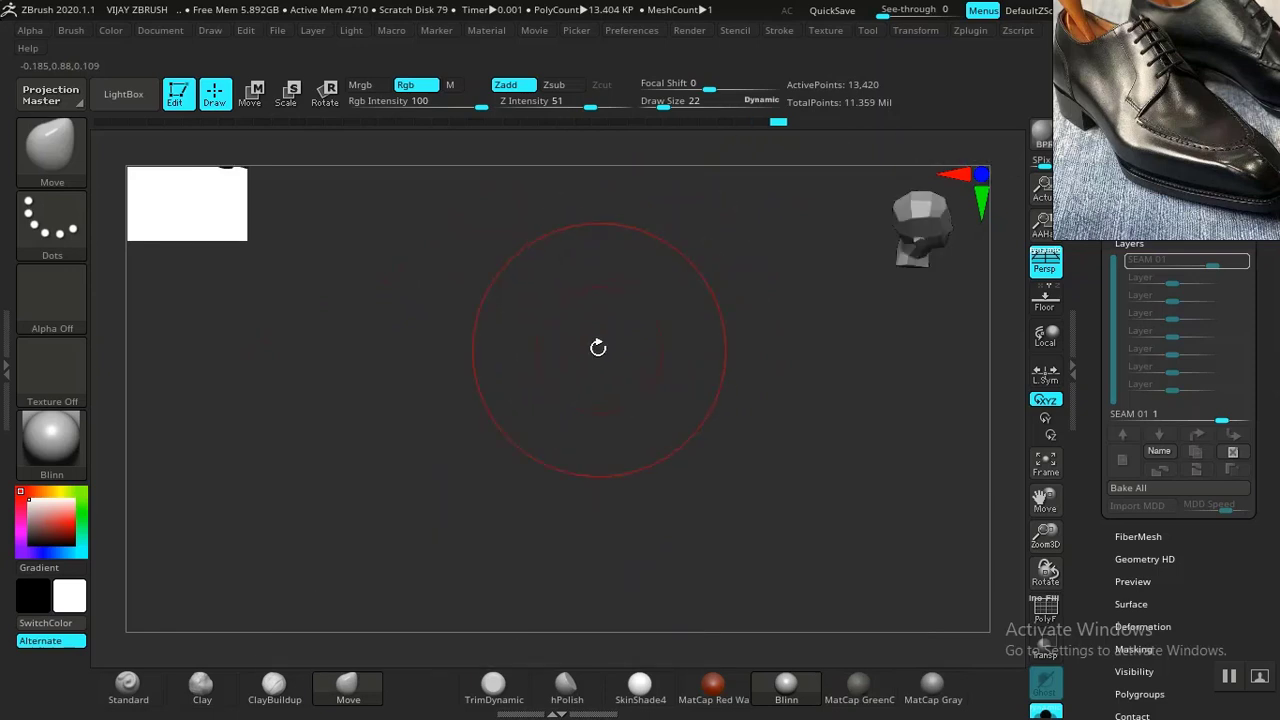
Step: Examine the lacing flap and its stitching in the reference photo and compare them with the fronts of both shoes
key(f)
drag(591, 428, 766, 323)
key(f)
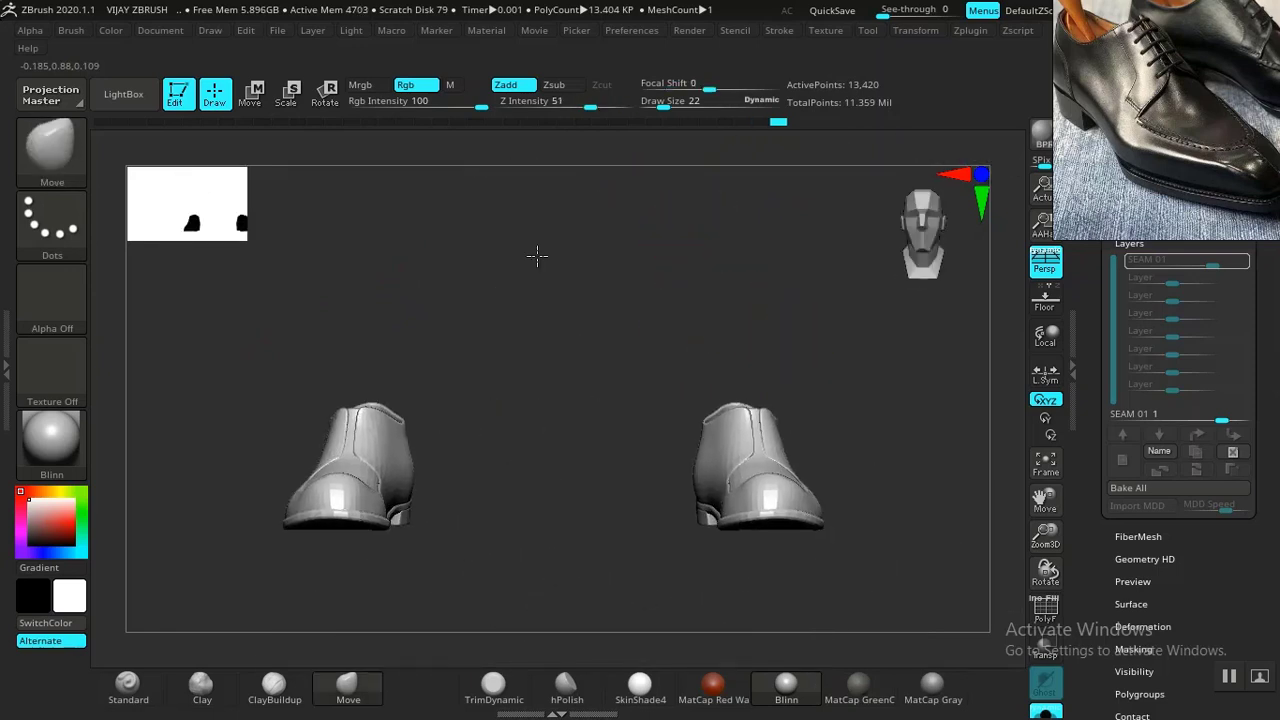
drag(585, 298, 617, 337)
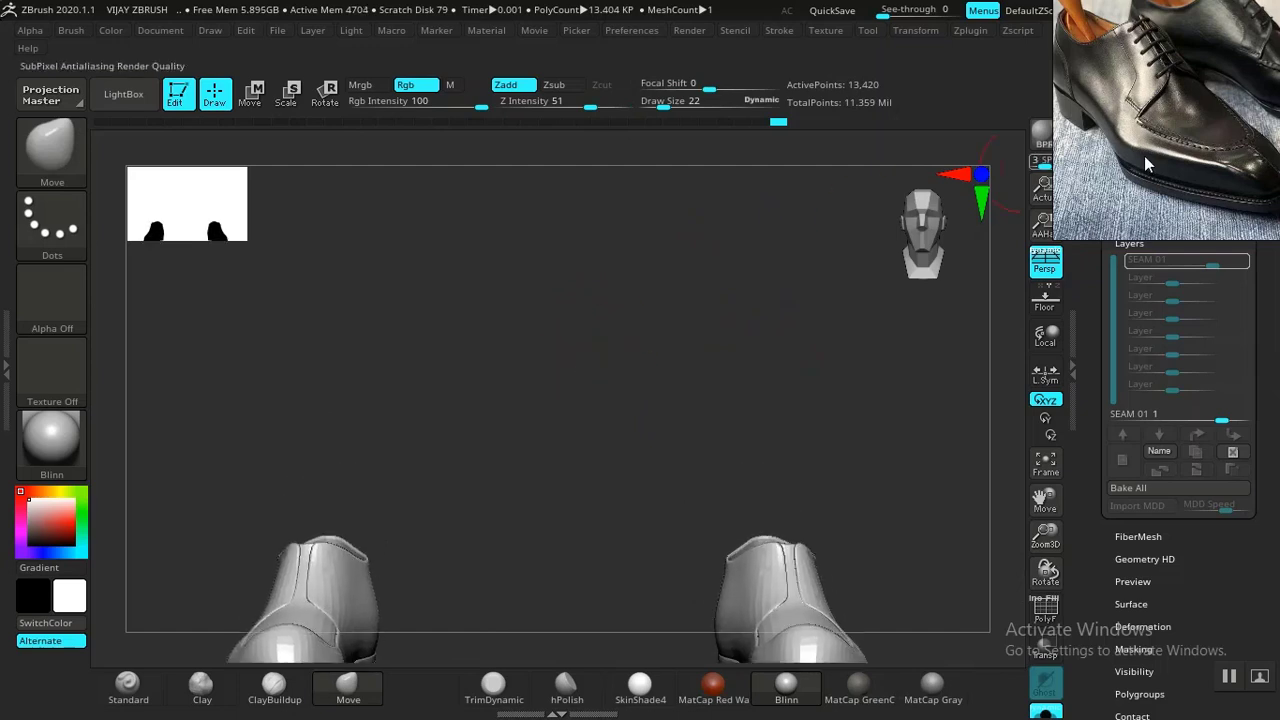
right_drag(1145, 157, 902, 360)
middle_drag(901, 397, 950, 311)
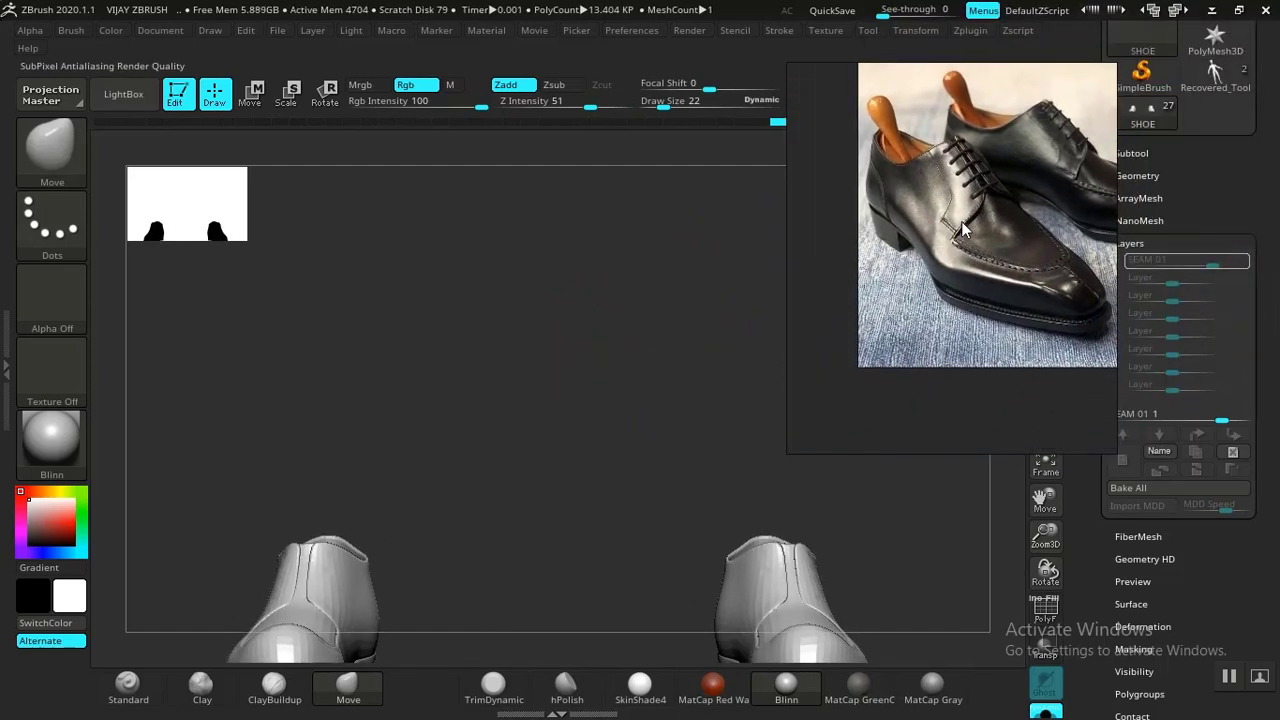
scroll(960, 240, up, 8)
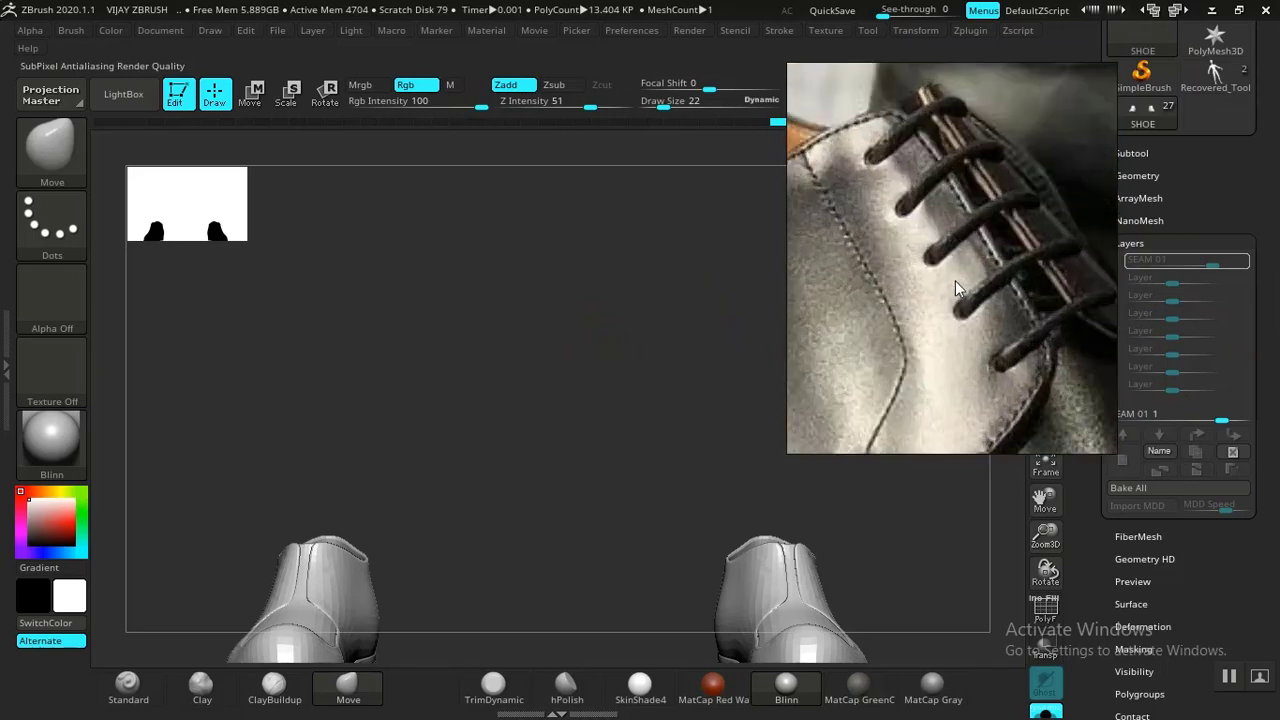
middle_drag(930, 285, 967, 284)
scroll(967, 284, down, 4)
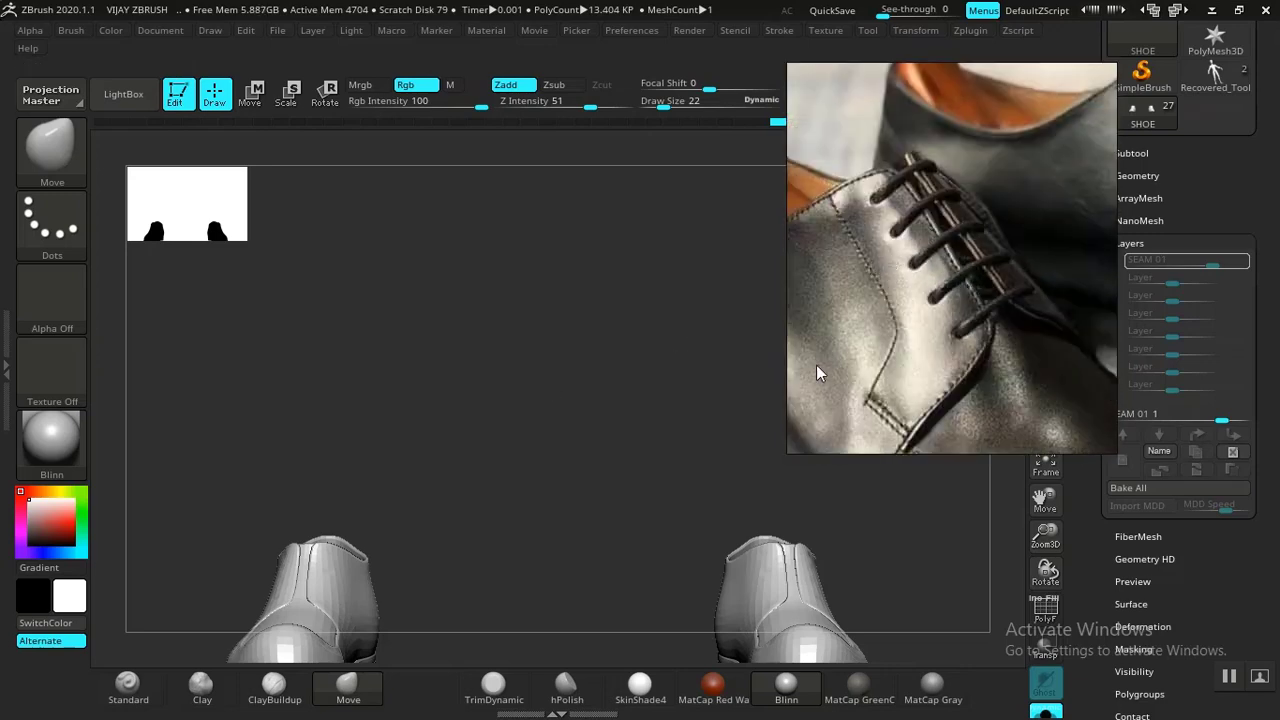
right_drag(818, 367, 1020, 262)
drag(626, 463, 617, 477)
alt+drag(621, 404, 674, 209)
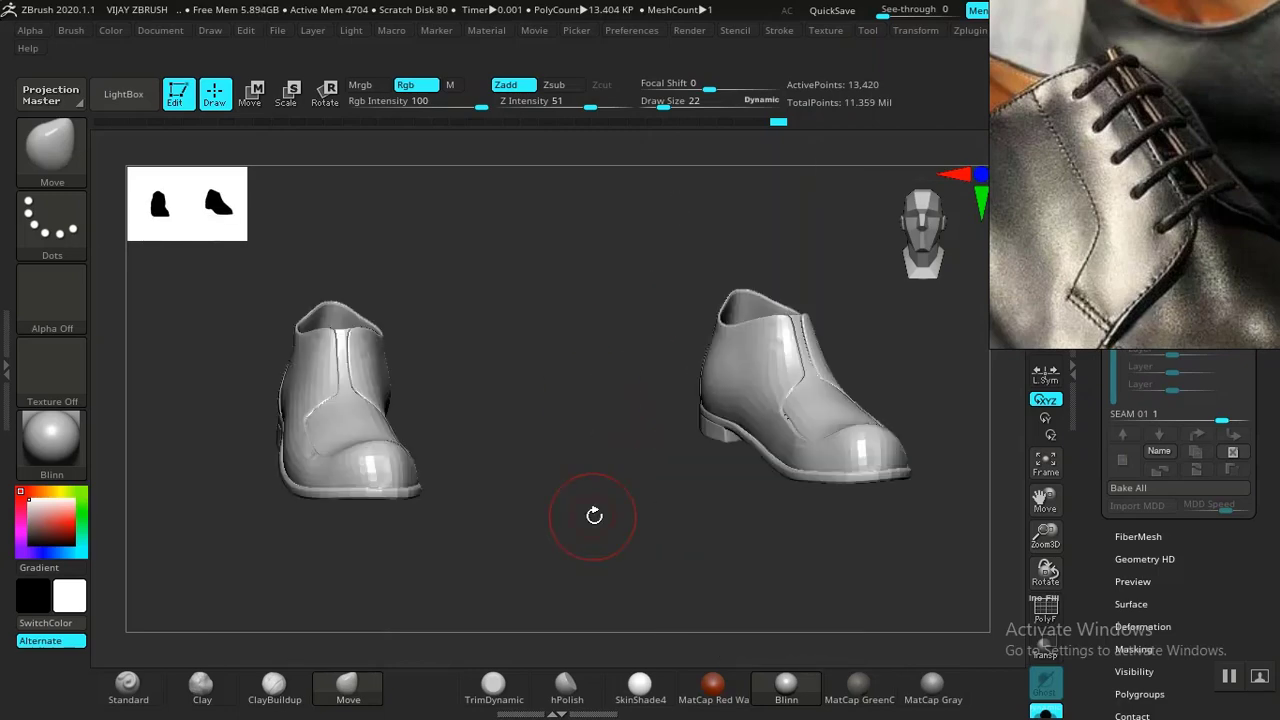
drag(594, 515, 700, 501)
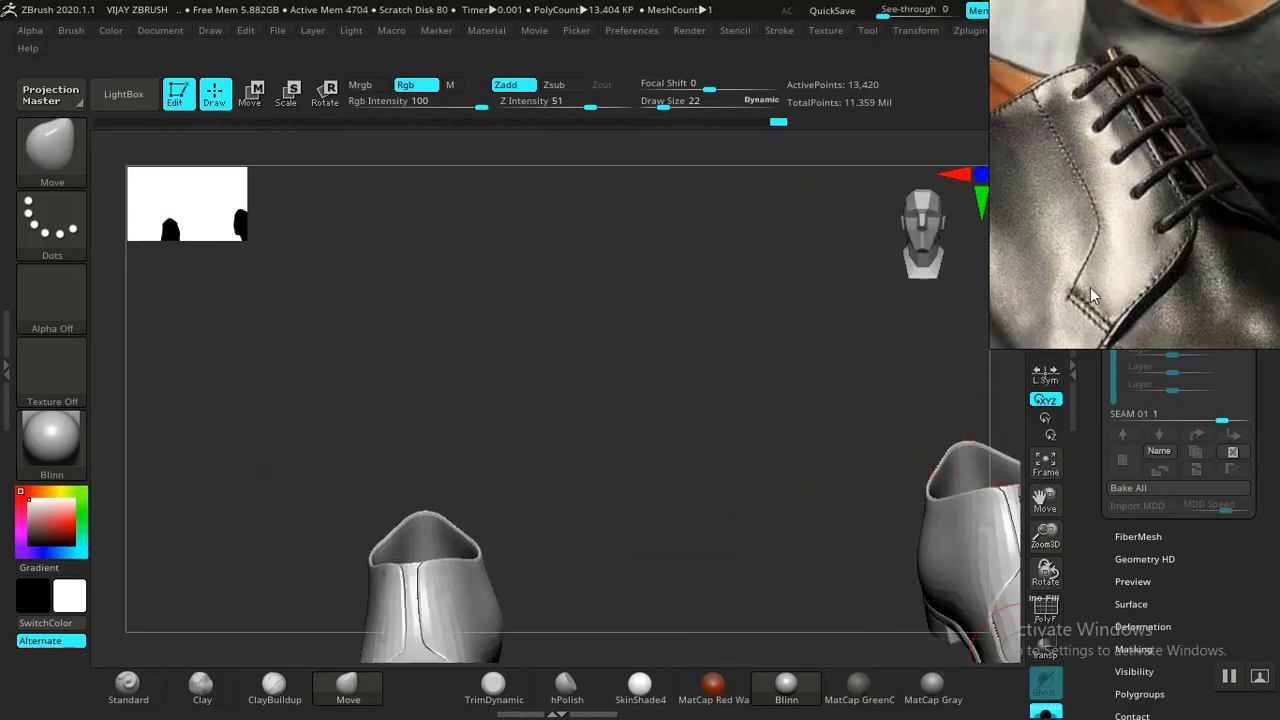
Step: Find the character reference on the image board and examine its brown shoe and rolled trouser hem up close
scroll(1098, 266, down, 6)
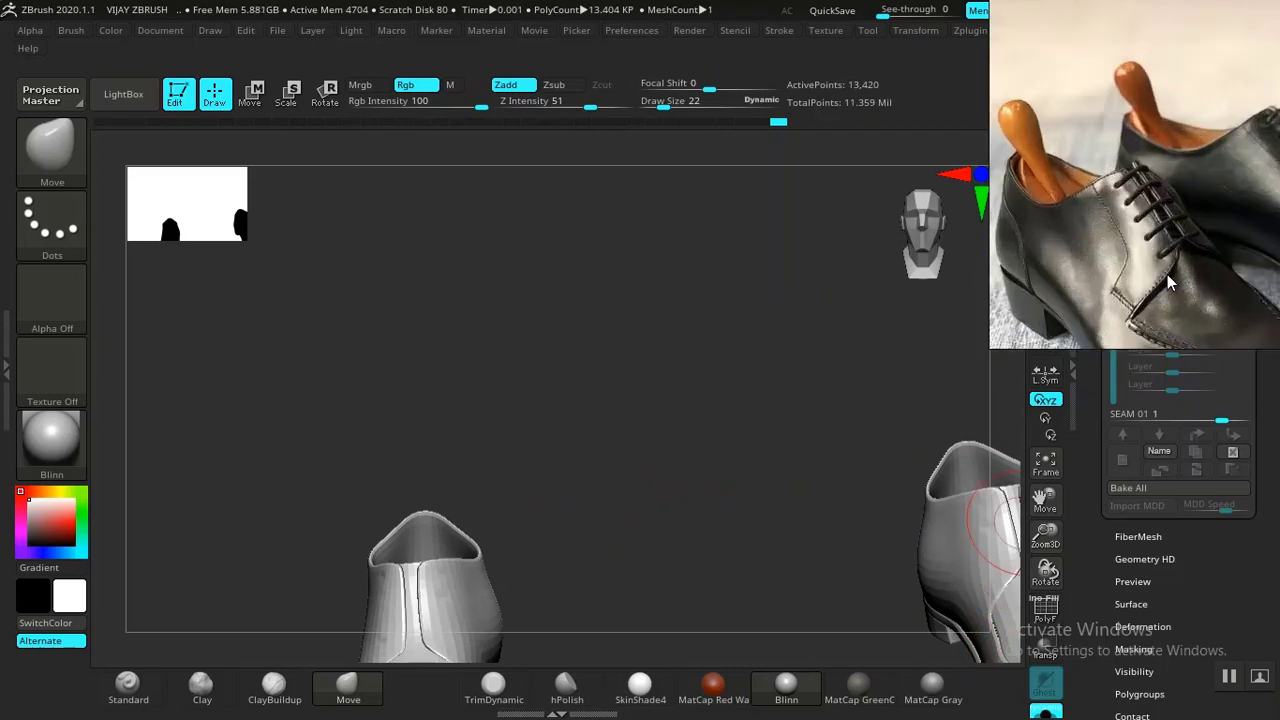
scroll(1170, 278, down, 4)
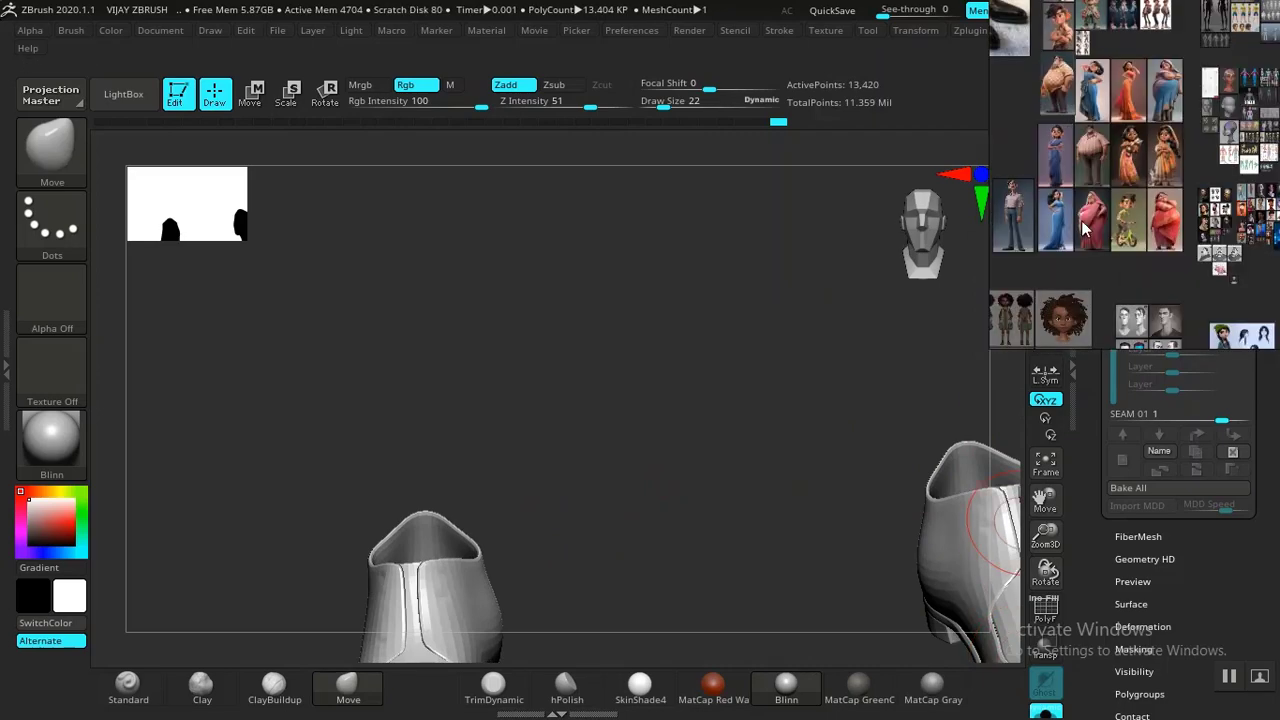
scroll(1072, 224, up, 10)
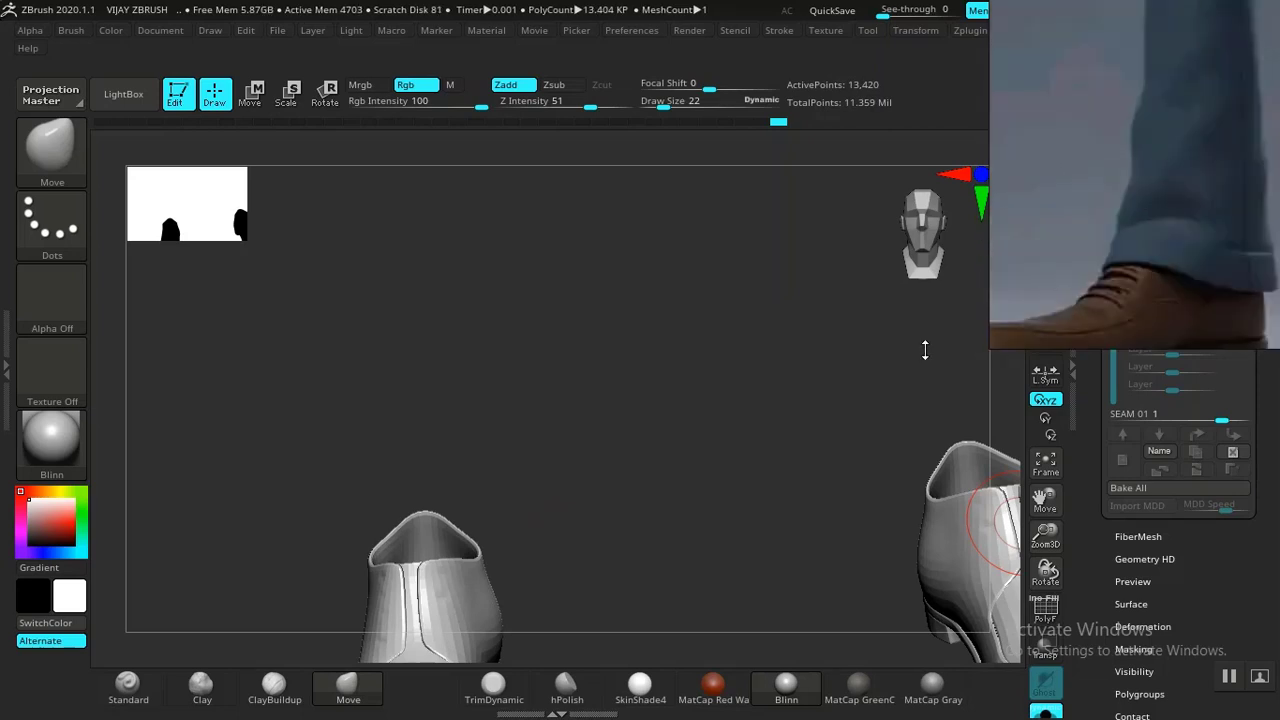
drag(813, 427, 783, 394)
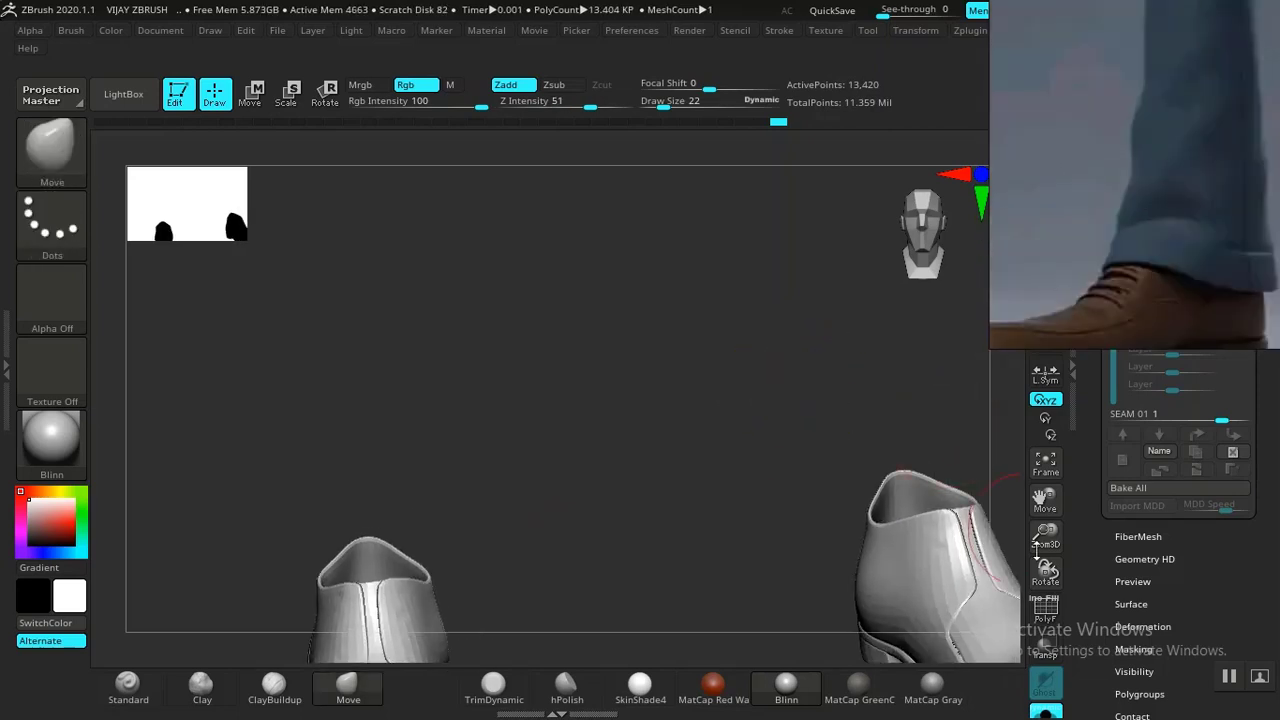
Step: Turn off Solo mode and examine the trousers, cuffs and shoes together on the full character
click(1045, 713)
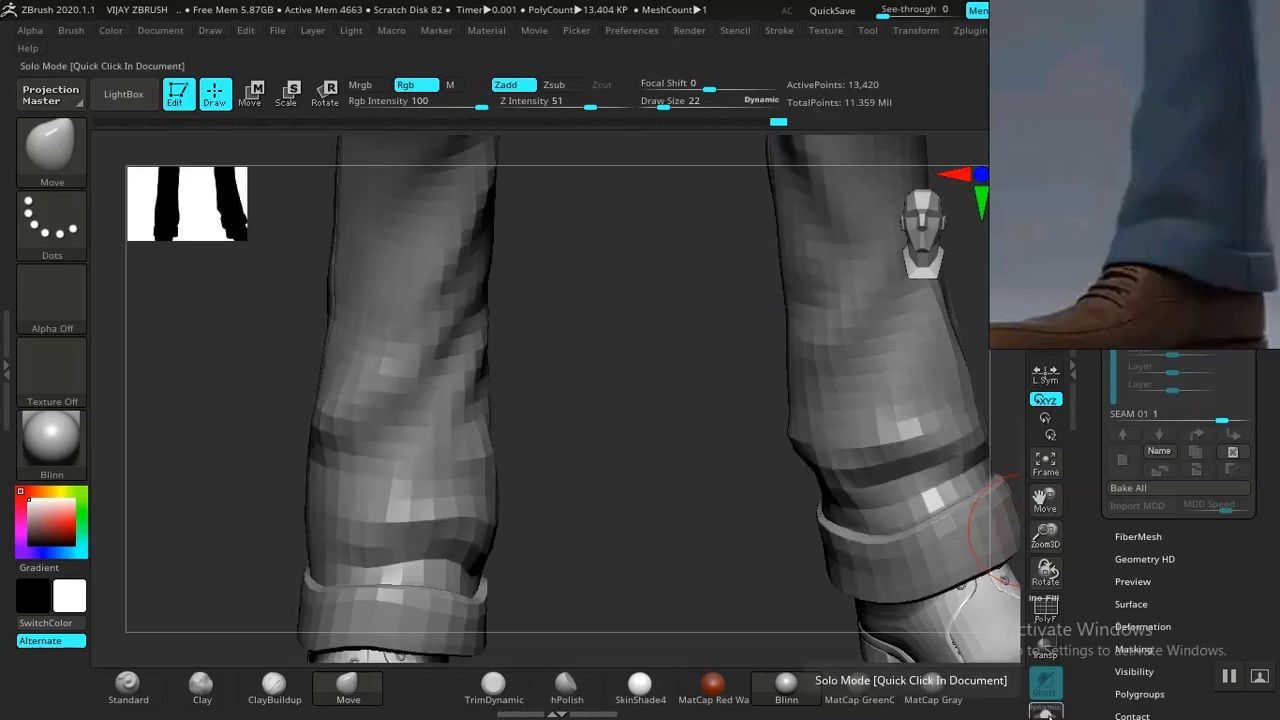
drag(713, 436, 684, 489)
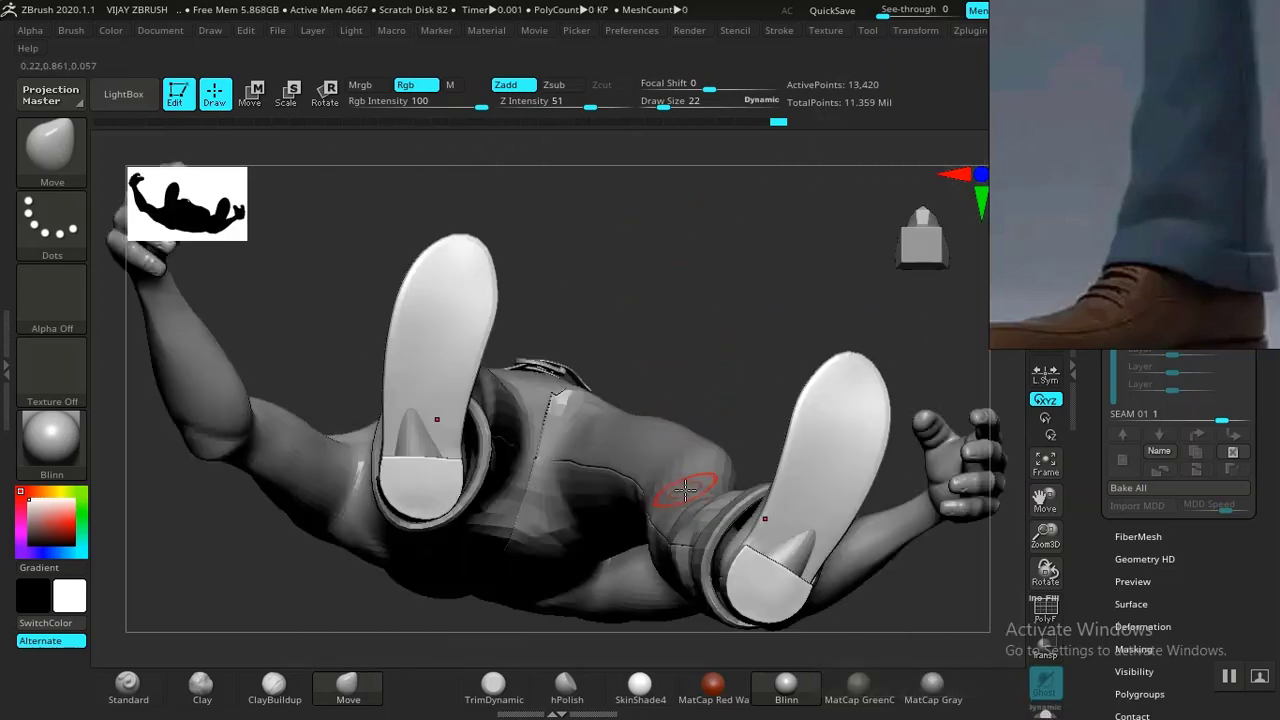
drag(679, 333, 723, 506)
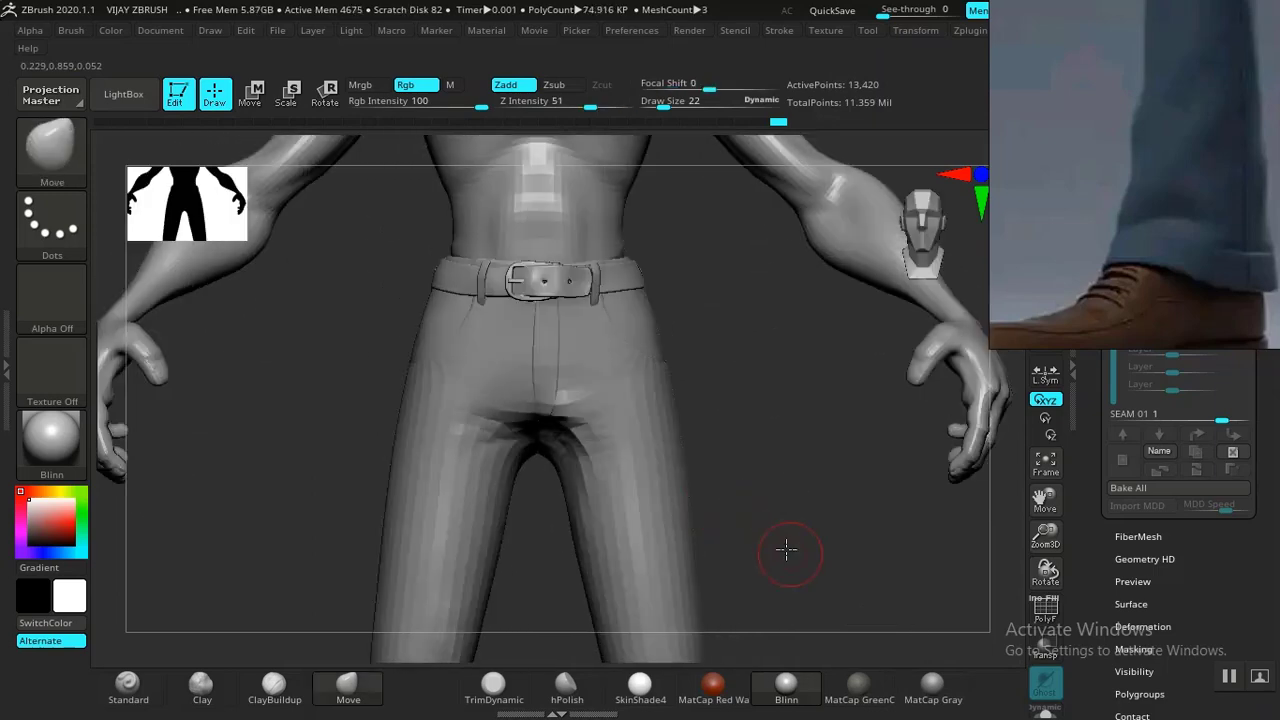
alt+drag(786, 551, 646, 414)
alt+drag(575, 525, 710, 225)
alt+drag(710, 238, 734, 337)
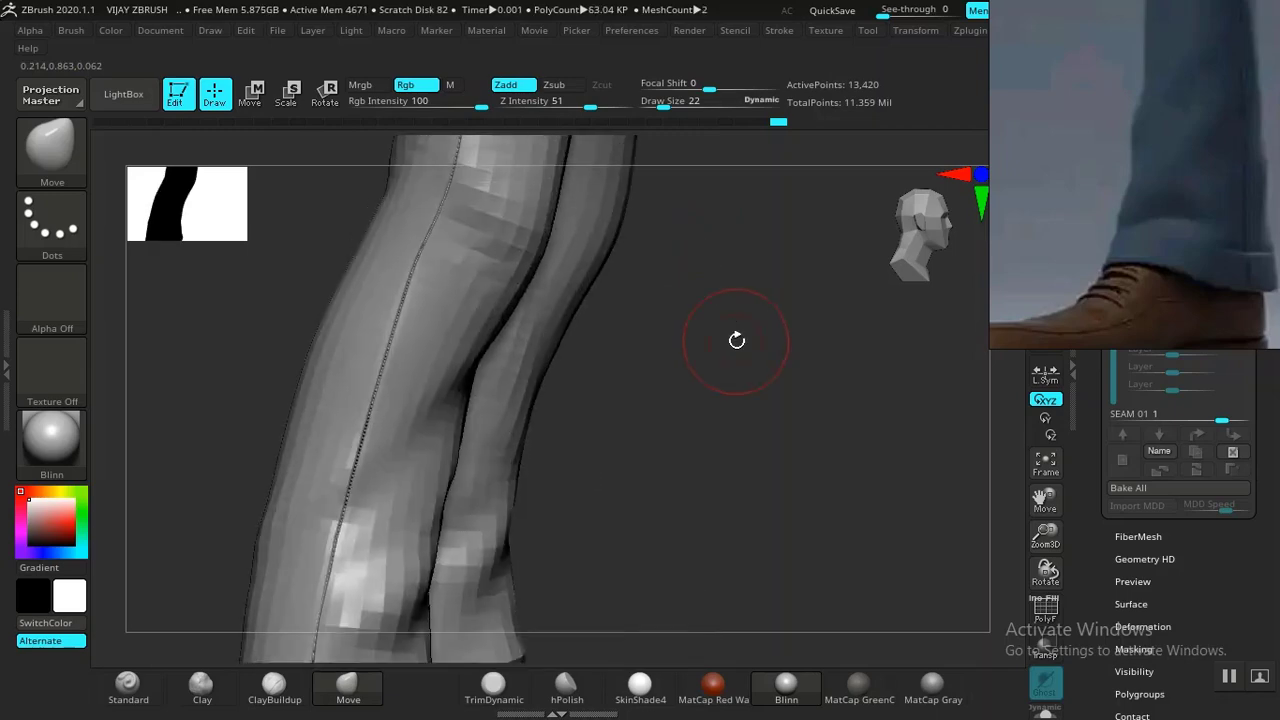
alt+drag(747, 486, 771, 140)
drag(760, 300, 391, 380)
Step: Select the MAIN TROUSER subtool and reshape the cuff's hem over the shoe with the Move brush at draw size 58
alt+click(400, 364)
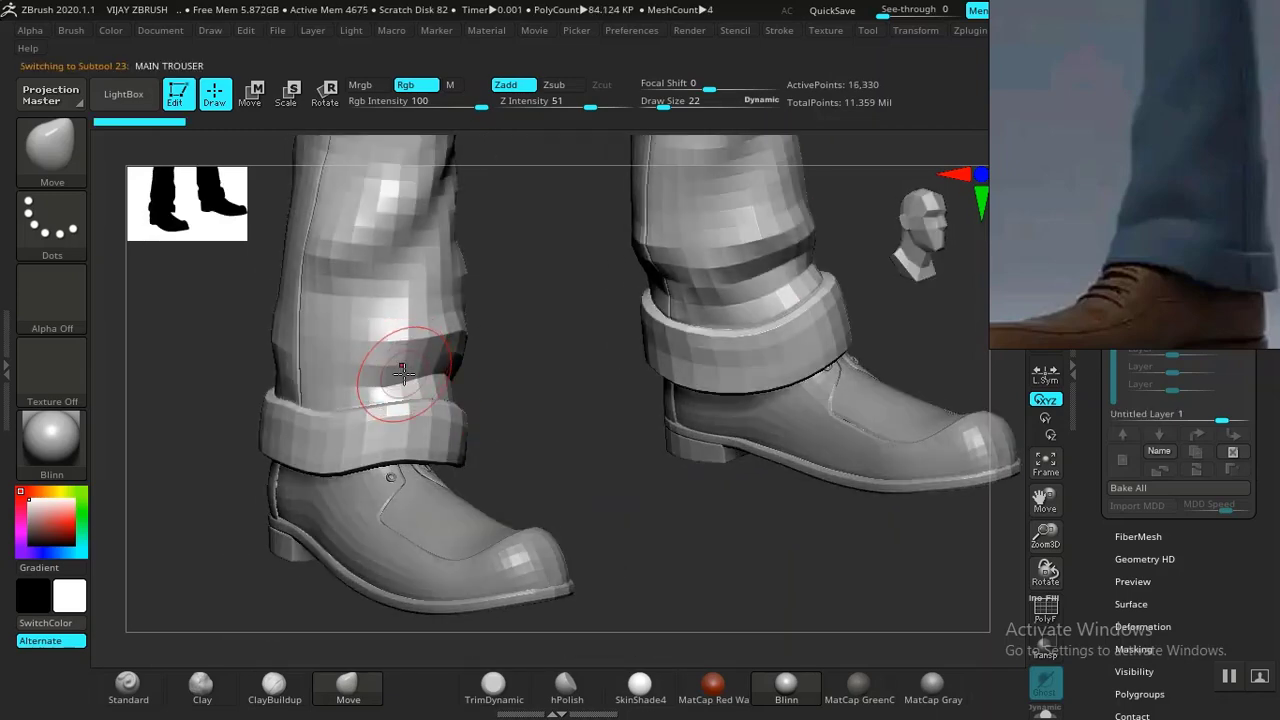
shift+drag(562, 522, 580, 494)
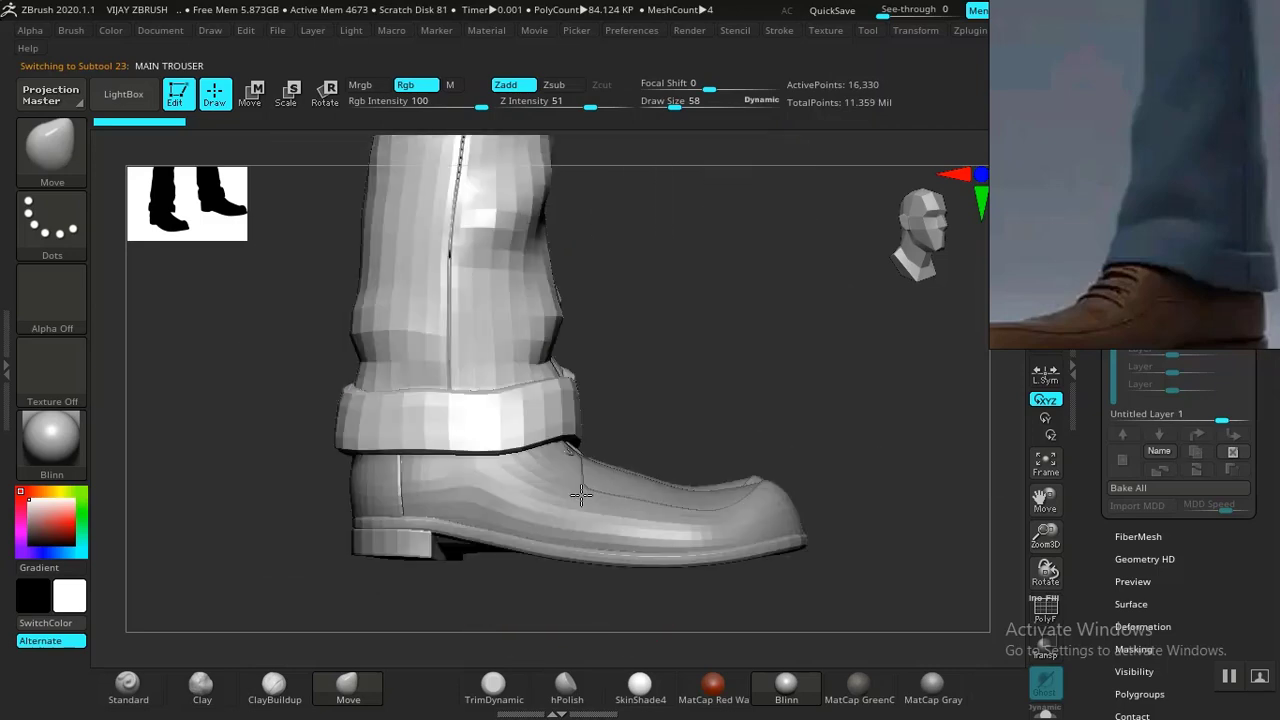
drag(591, 411, 565, 421)
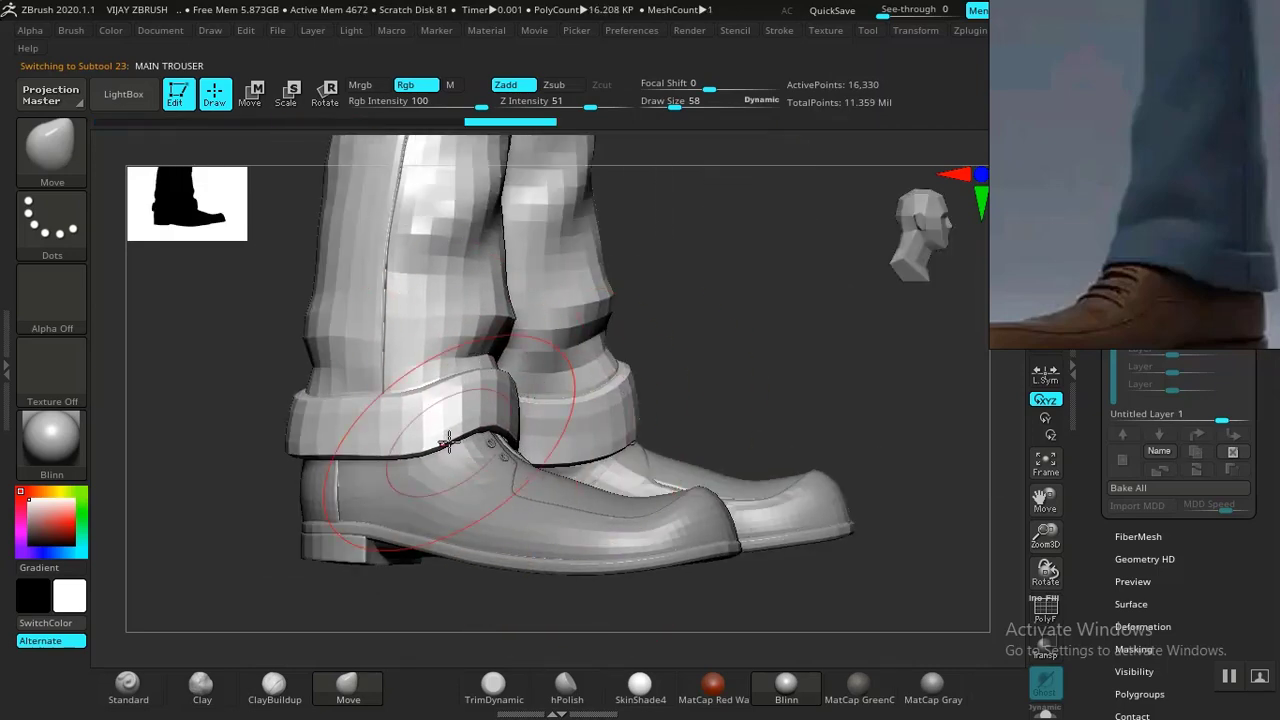
drag(451, 434, 637, 351)
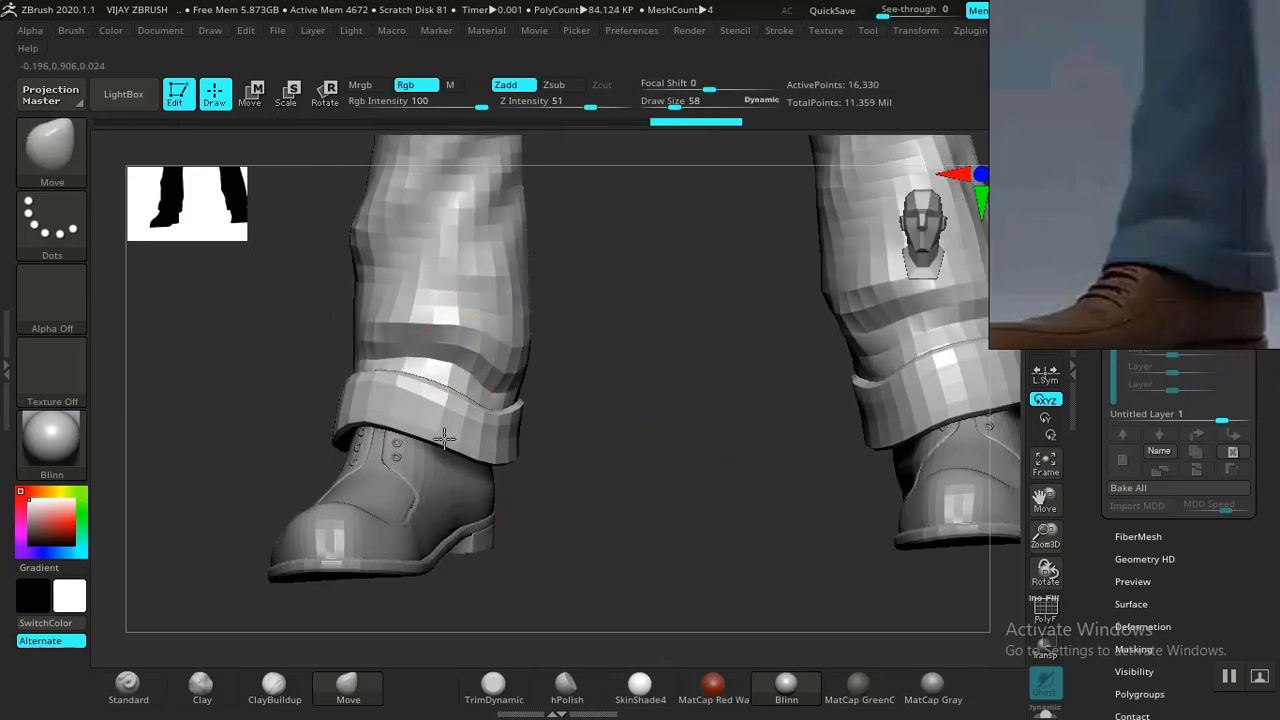
drag(570, 446, 566, 355)
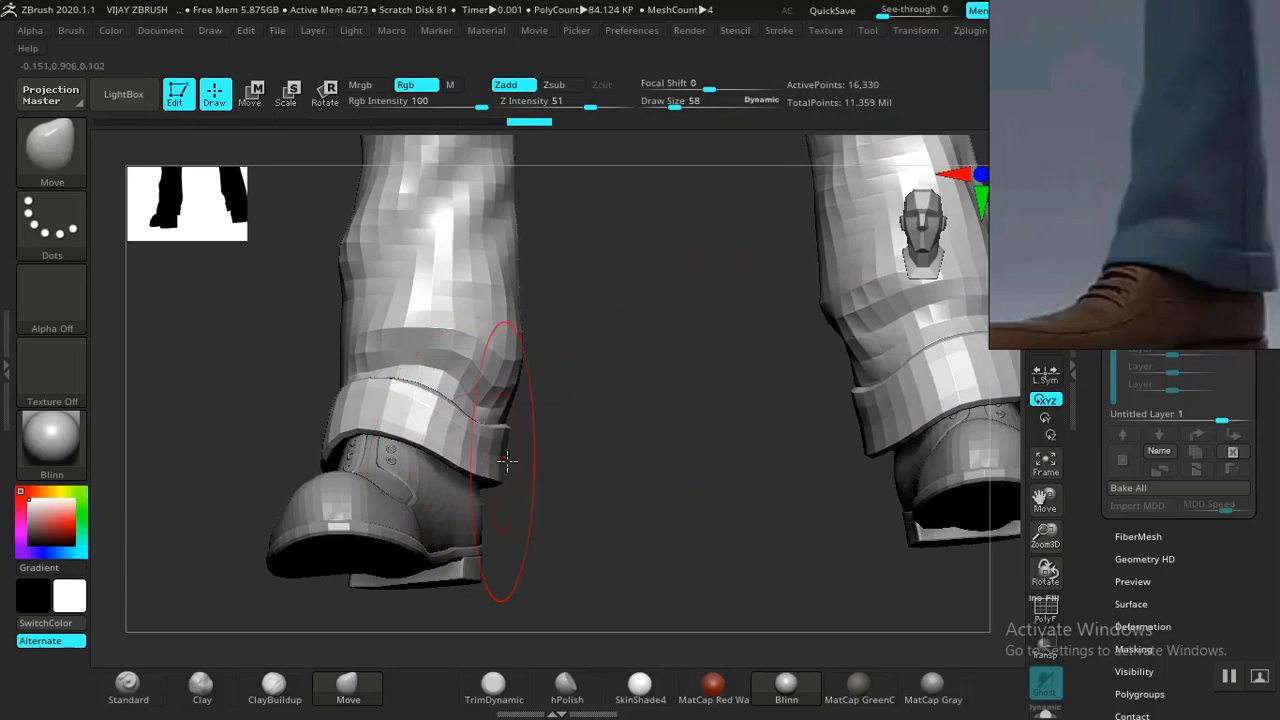
mouse_move(505, 458)
mouse_down()
mouse_move(557, 466)
mouse_move(504, 456)
mouse_up()
Step: Continue shaping the rolled cuff around the ankle, adjusting its sides, back and front hem with the Move brush
mouse_move(372, 457)
mouse_down()
mouse_move(531, 466)
mouse_move(374, 435)
mouse_move(634, 503)
mouse_move(714, 443)
mouse_move(84, 544)
mouse_up()
drag(657, 457, 590, 478)
mouse_move(506, 480)
mouse_down()
mouse_move(494, 446)
mouse_move(521, 452)
mouse_up()
drag(637, 470, 442, 472)
drag(337, 503, 336, 494)
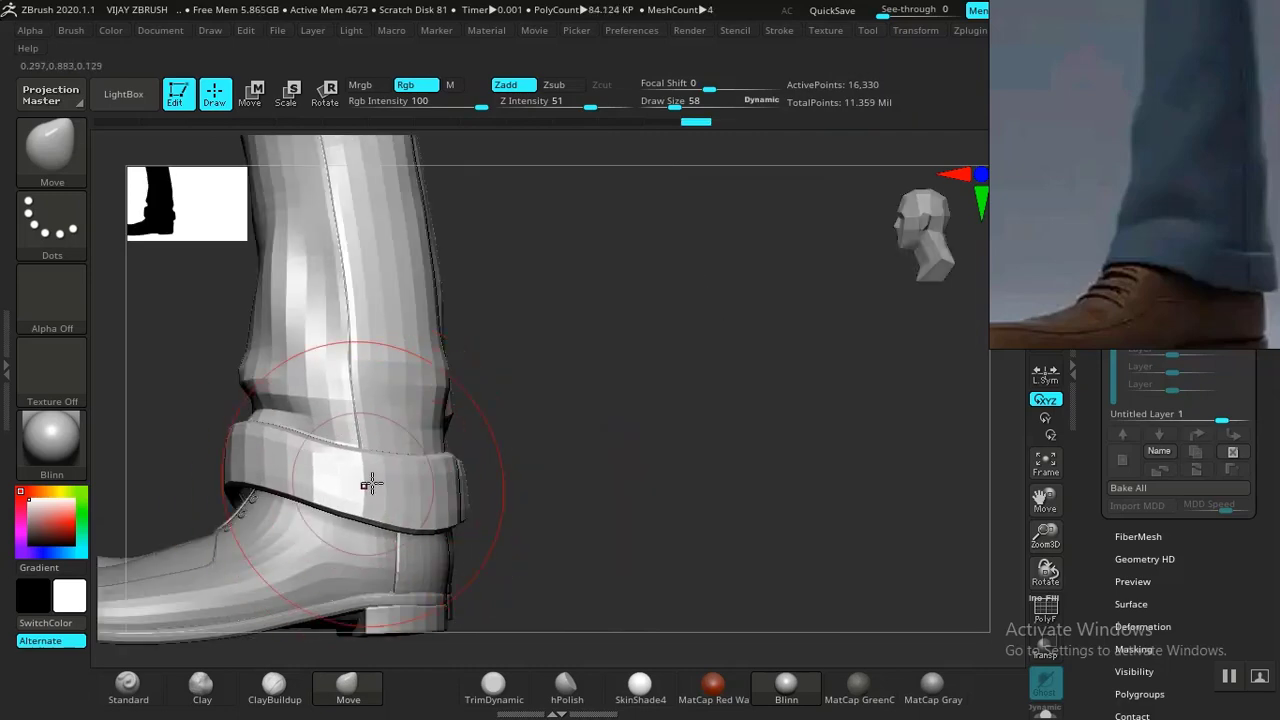
mouse_move(508, 468)
mouse_down()
mouse_move(640, 460)
mouse_move(437, 463)
mouse_up()
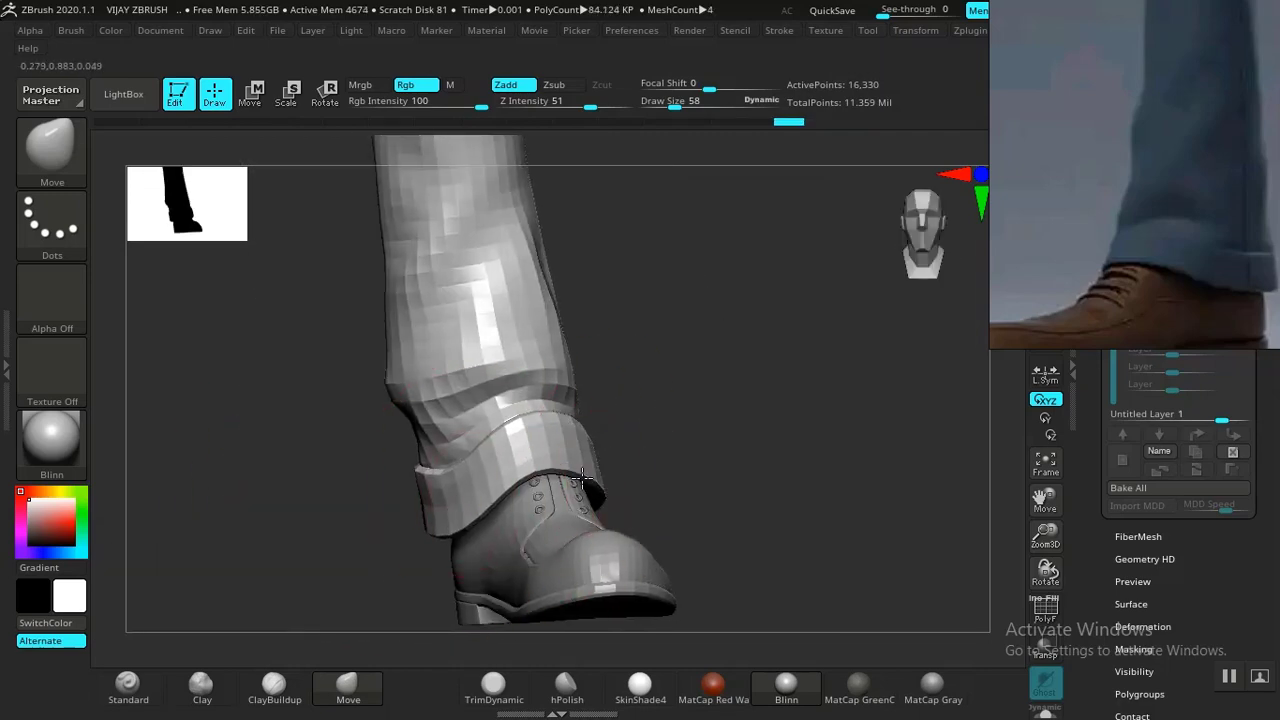
drag(667, 458, 734, 506)
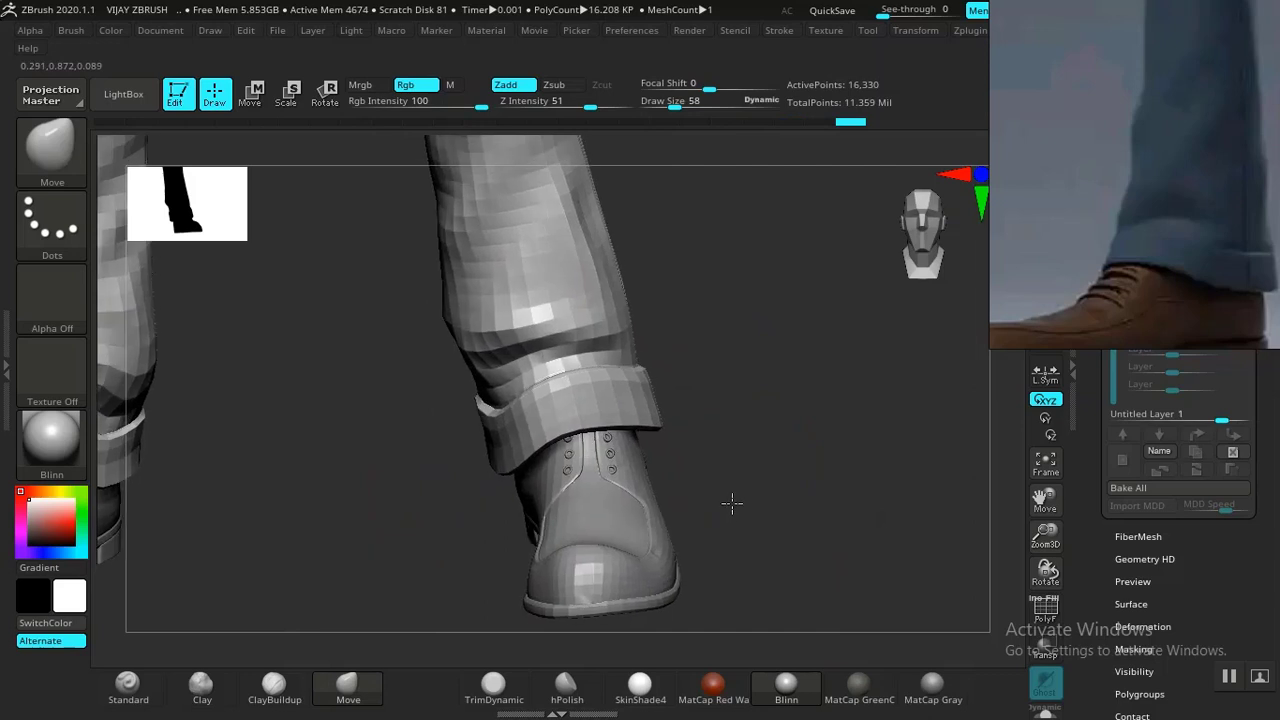
Step: Check the reshaped trouser cuffs against the shoes on both legs from the front
ctrl+shift+click(683, 416)
ctrl+shift+click(683, 416)
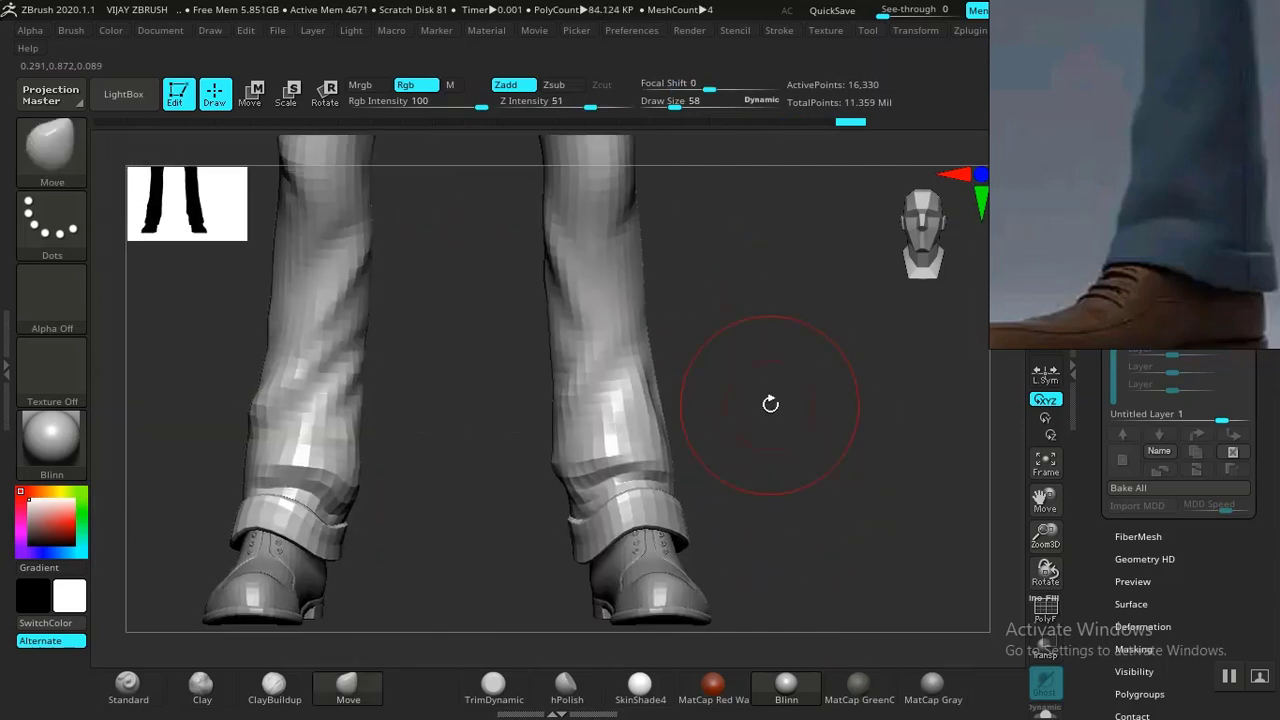
ctrl+shift+click(640, 495)
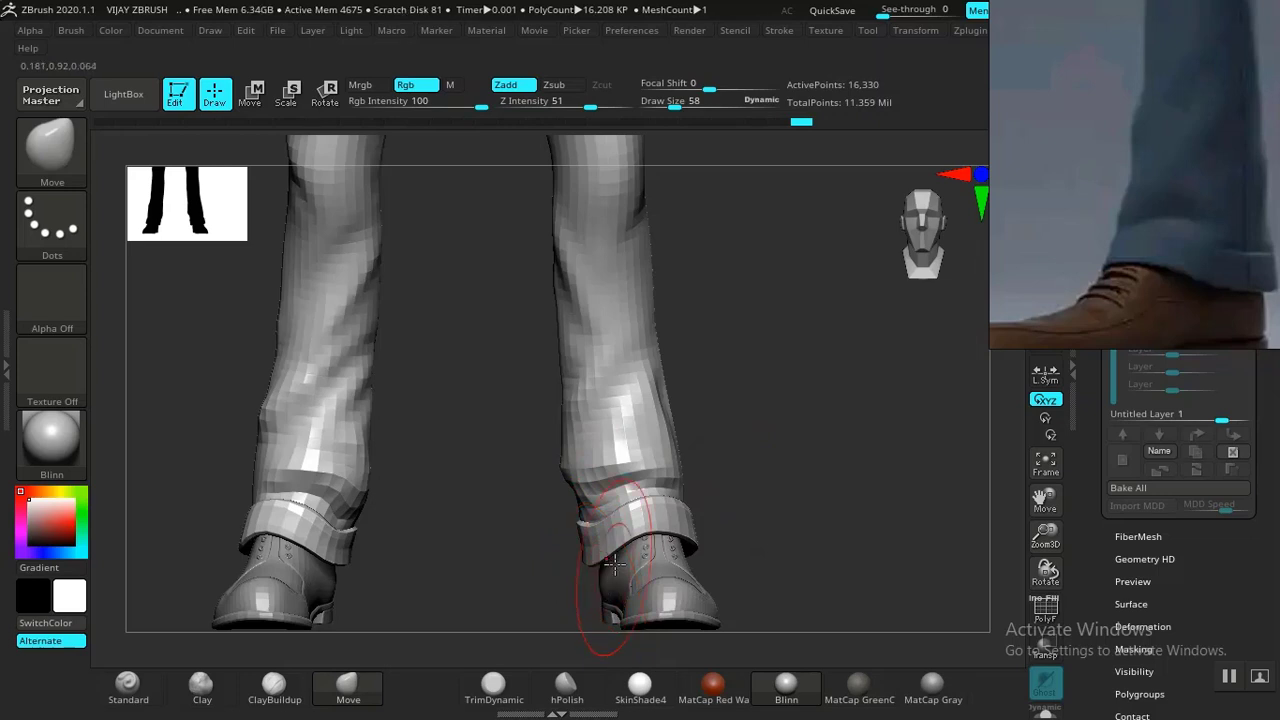
drag(903, 482, 888, 505)
key(ctrl)
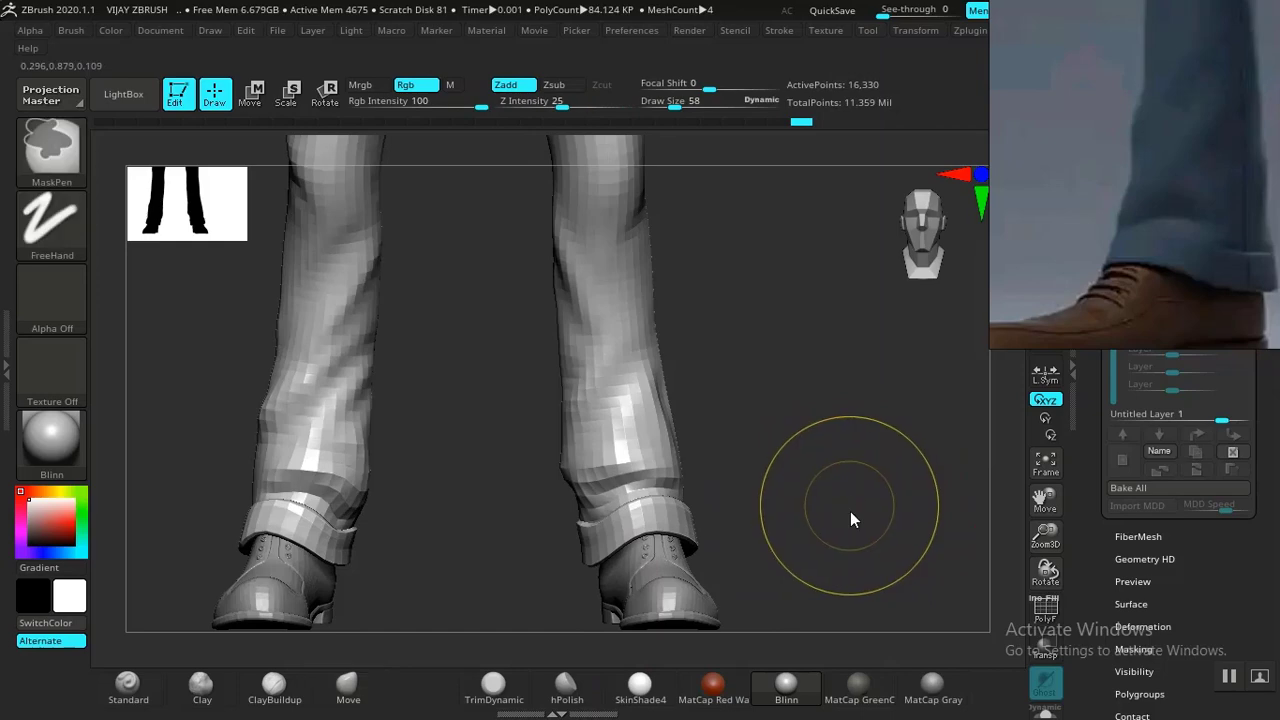
key(ctrl+s)
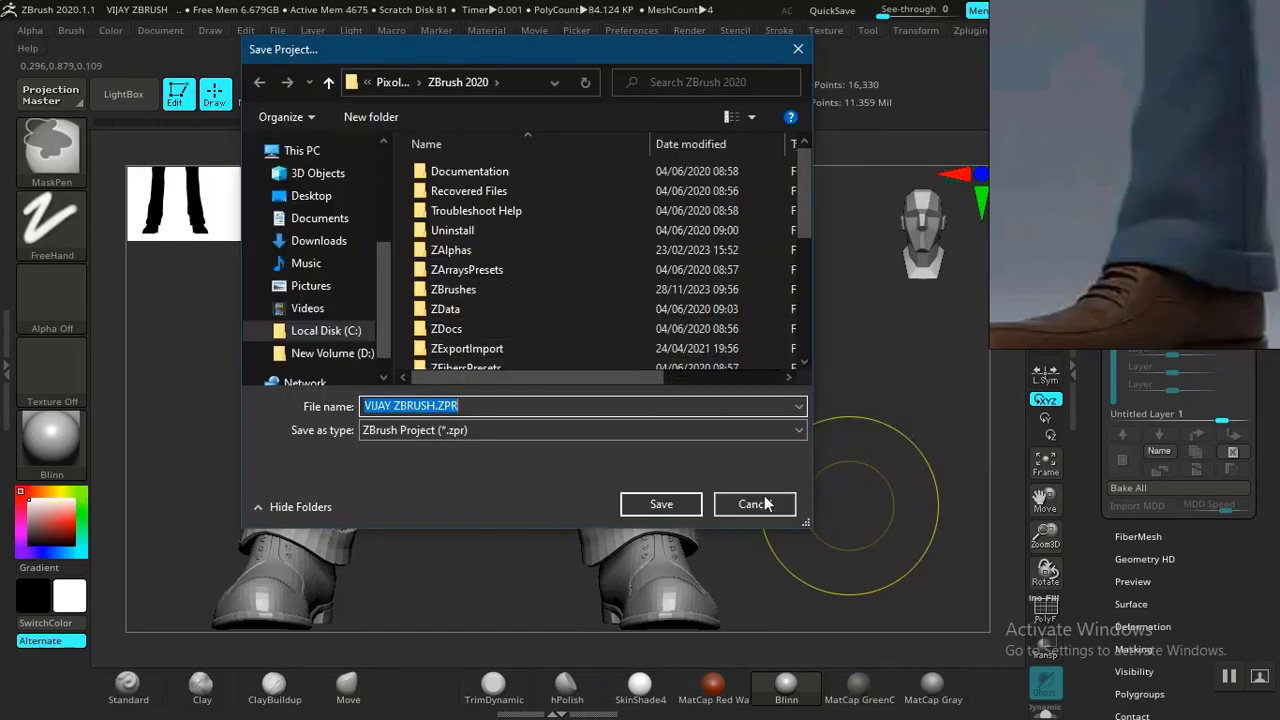
click(755, 504)
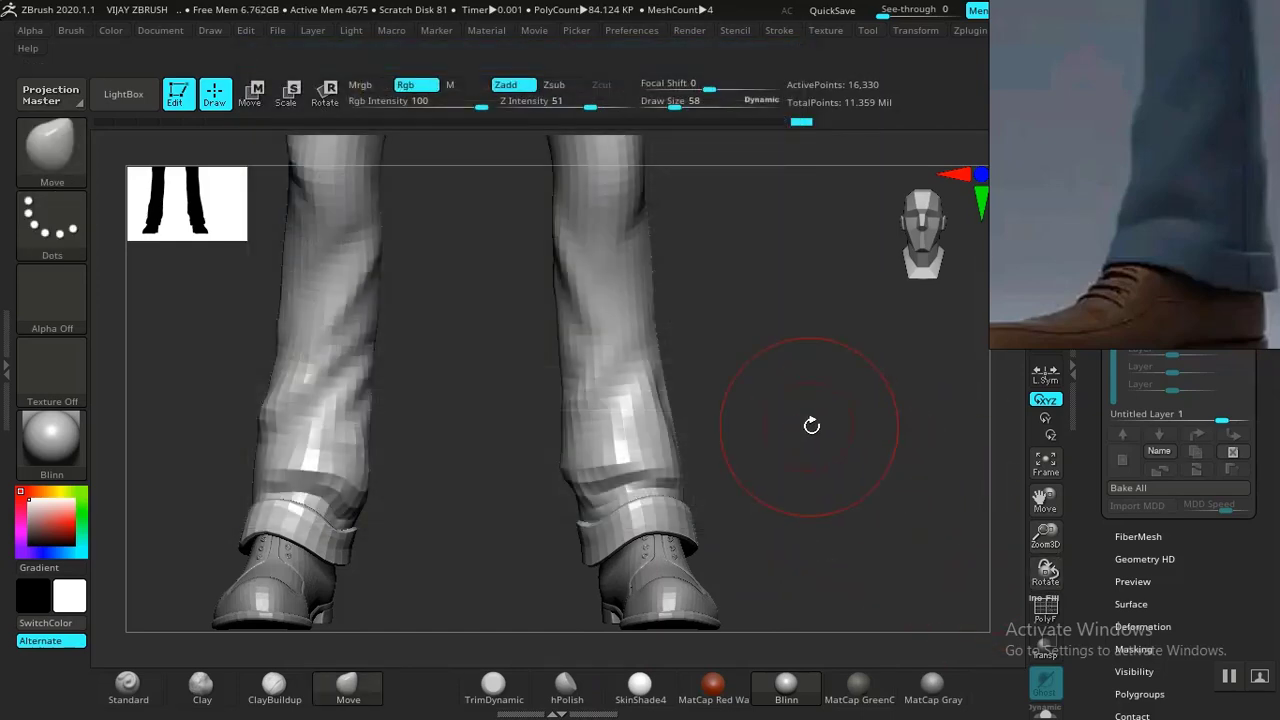
drag(811, 425, 997, 349)
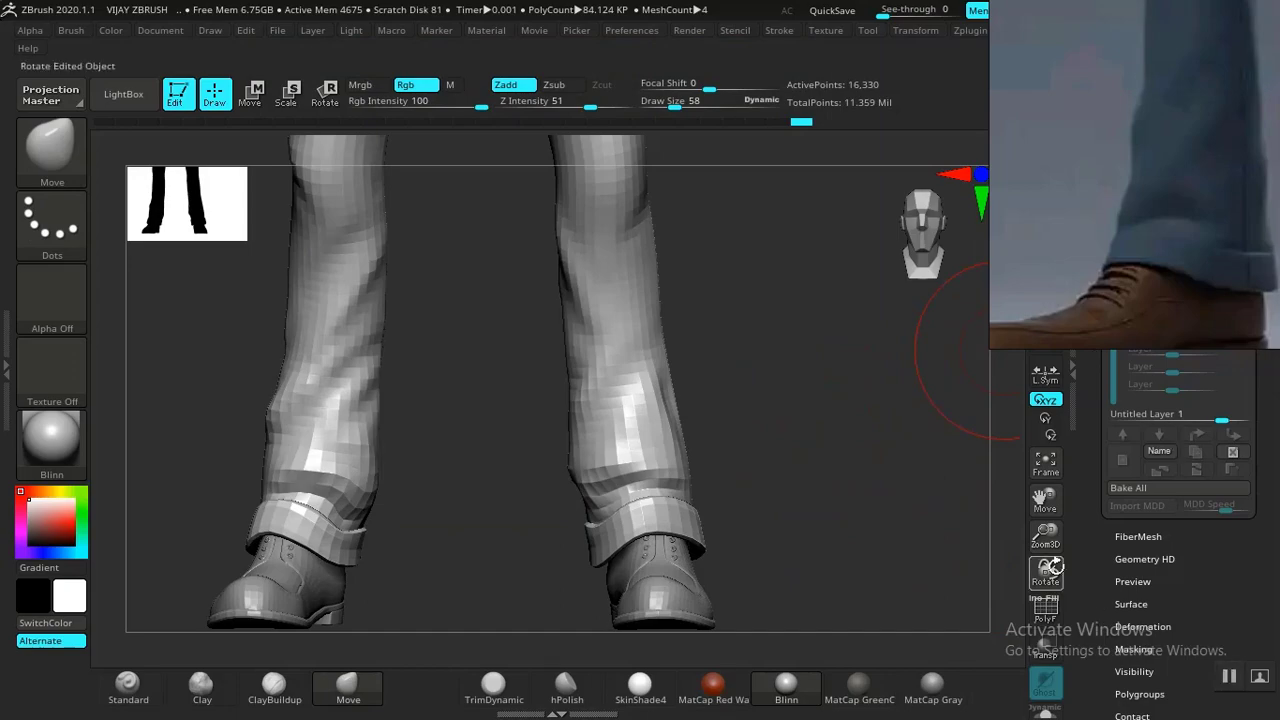